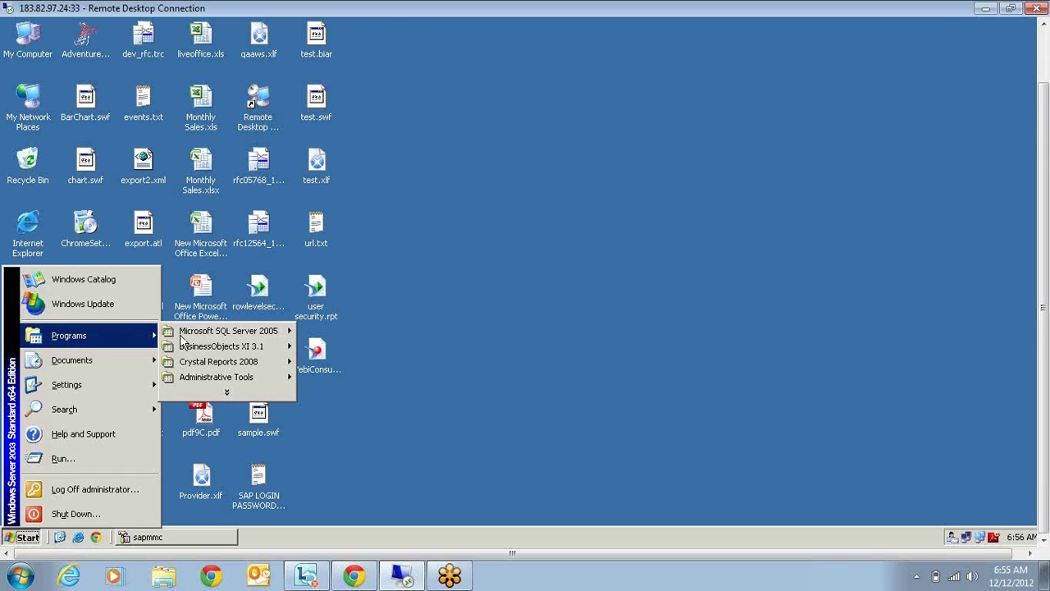
- Launch BusinessObjects Enterprise .NET InfoView from the BusinessObjects XI 3.1 programs
{"action": "mouse_move", "coordinate": [230, 347]}
{"action": "mouse_move", "coordinate": [355, 351]}
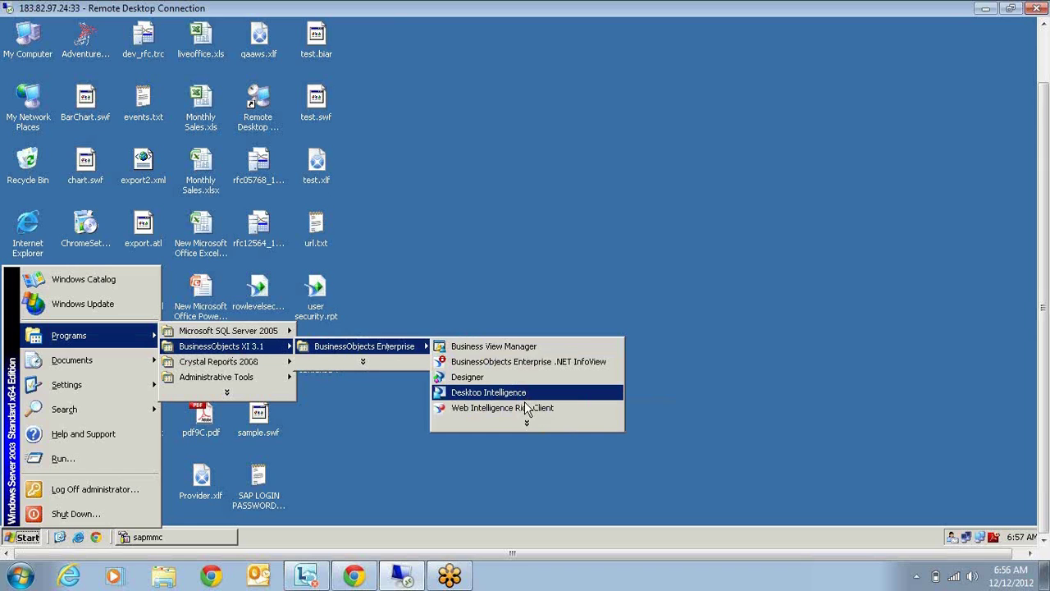
{"action": "mouse_move", "coordinate": [517, 423]}
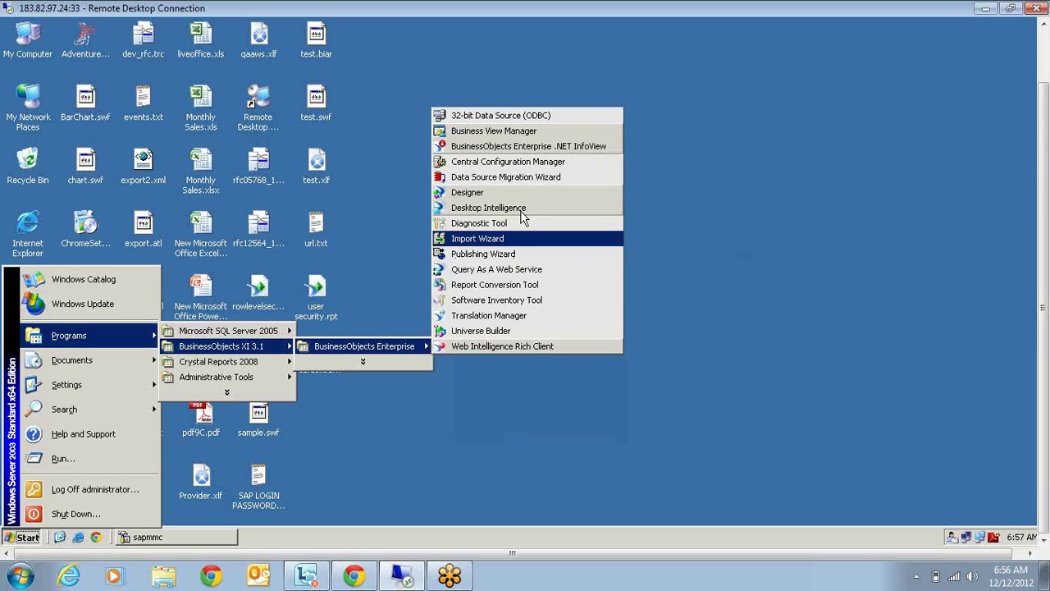
{"action": "left_click", "coordinate": [527, 148]}
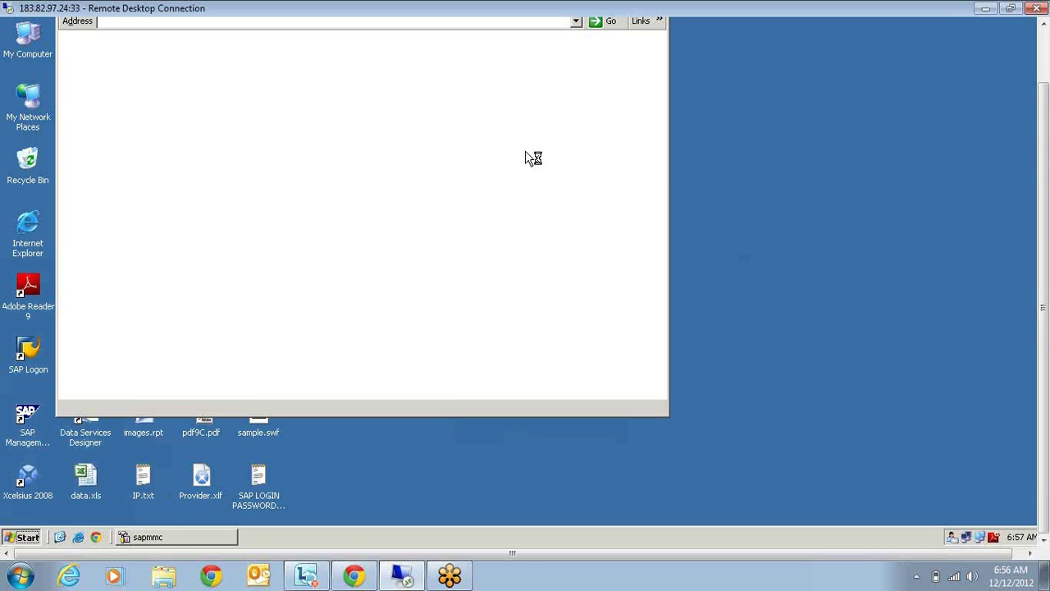
{"action": "left_click_drag", "start_coordinate": [1040, 329], "coordinate": [1041, 269]}
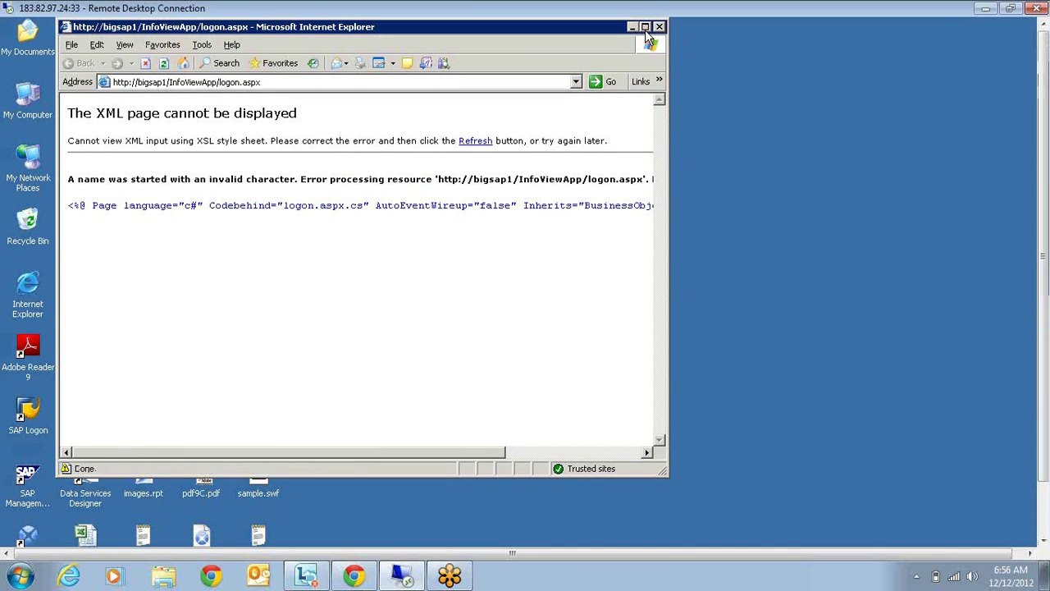
{"action": "left_click", "coordinate": [164, 45]}
{"action": "left_click", "coordinate": [179, 145]}
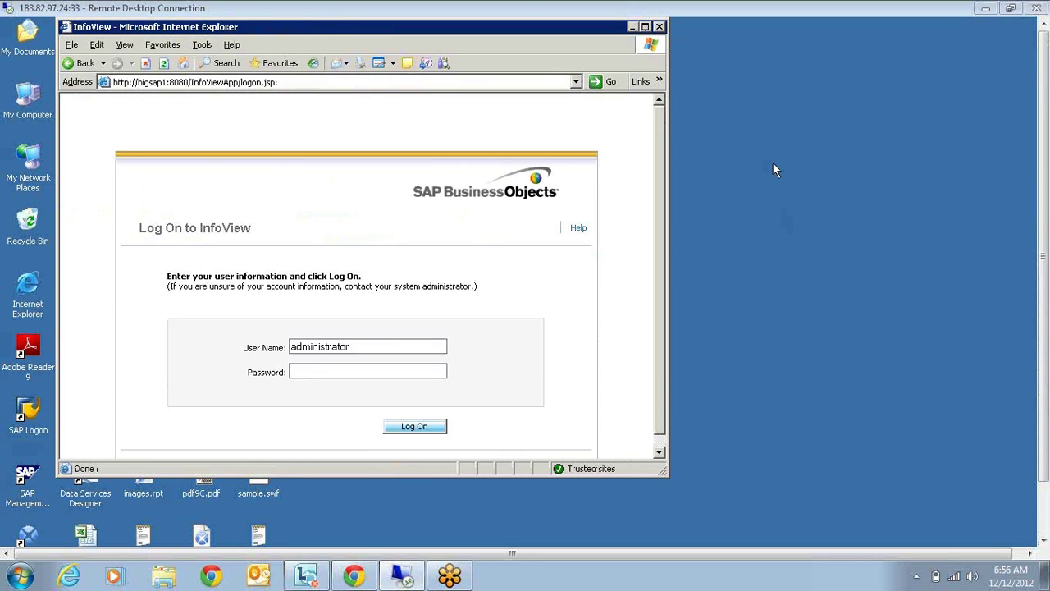
{"action": "left_click", "coordinate": [647, 29]}
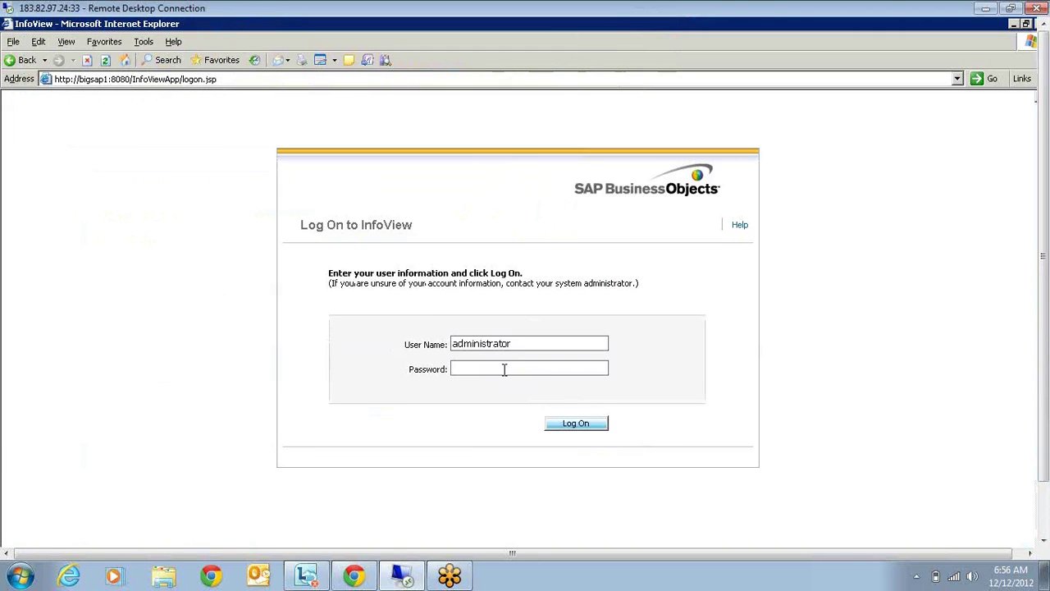
- Enter the account password and log on to InfoView with the prefilled user name
{"action": "left_click", "coordinate": [504, 369]}
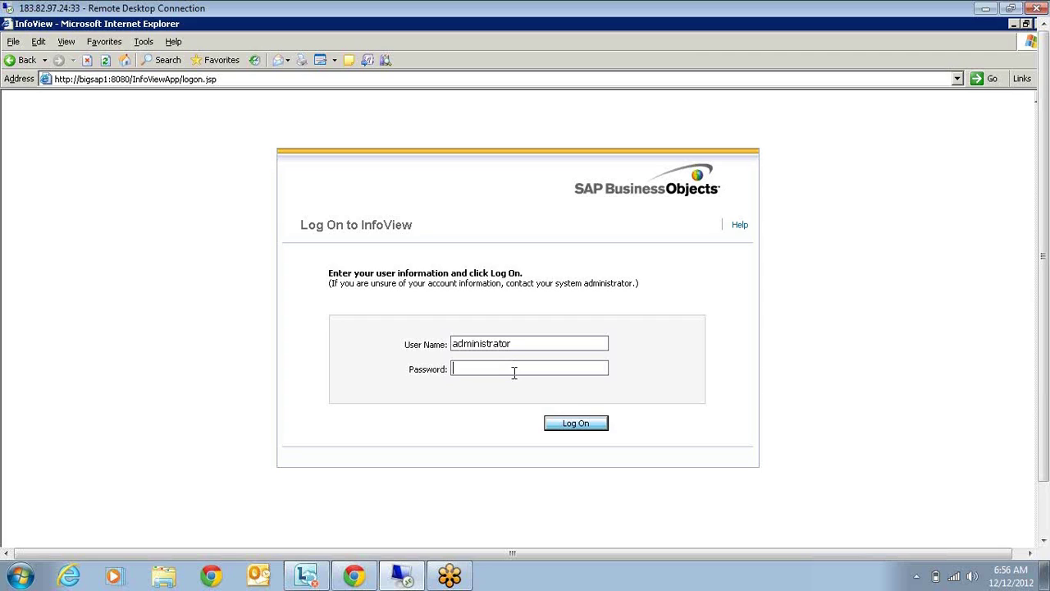
{"action": "type", "text": "*********"}
{"action": "key", "text": "Return"}
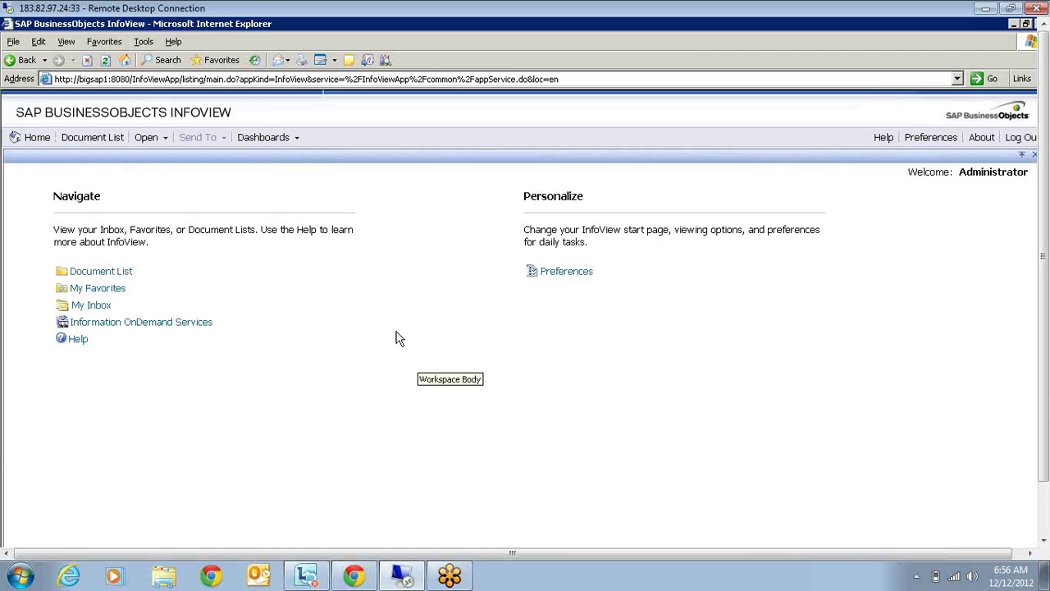
- Open the properties of Formatted Report for Drill in the Feature Samples public folder of the document list
{"action": "left_click", "coordinate": [102, 271]}
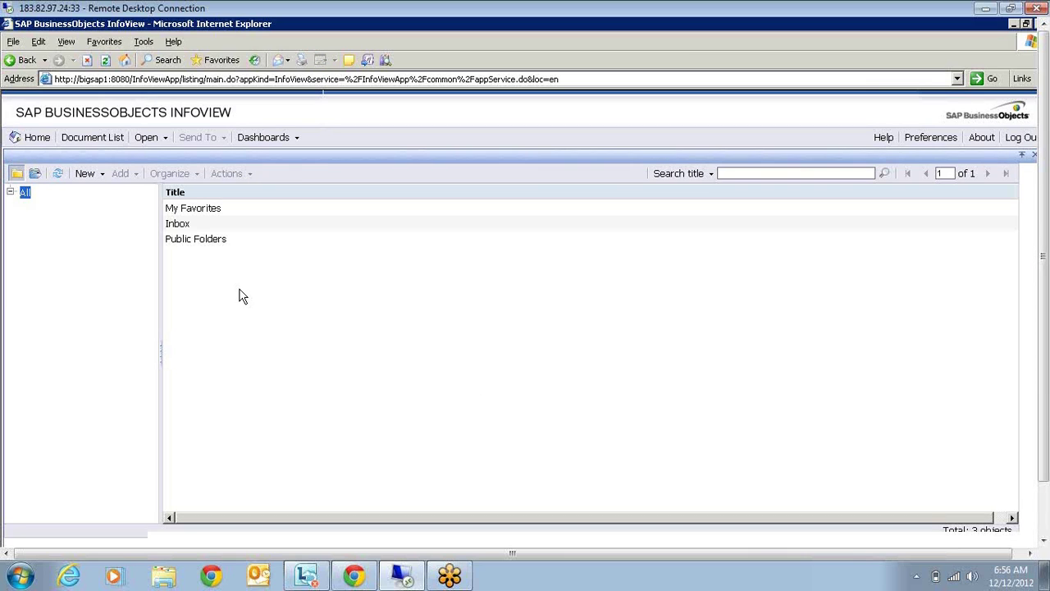
{"action": "left_click", "coordinate": [25, 243]}
{"action": "left_click", "coordinate": [82, 298]}
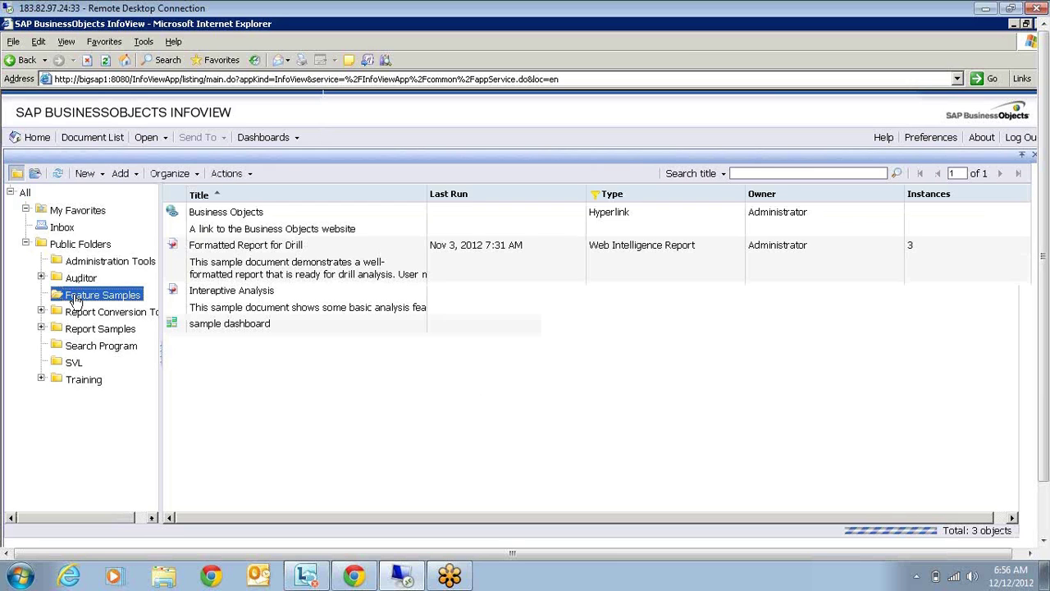
{"action": "left_click", "coordinate": [257, 270]}
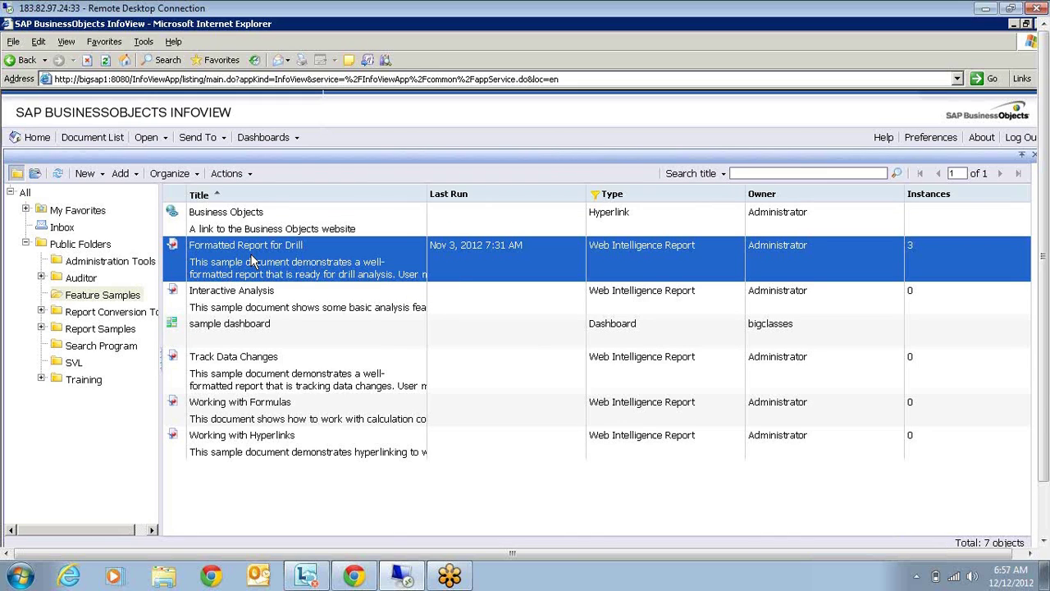
{"action": "right_click", "coordinate": [252, 261]}
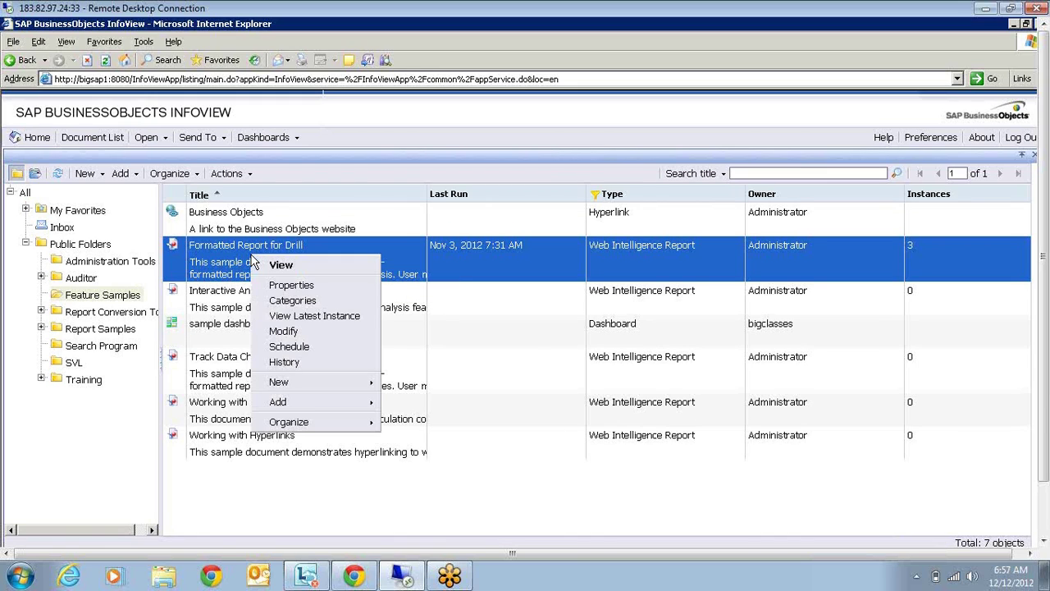
{"action": "left_click", "coordinate": [303, 288]}
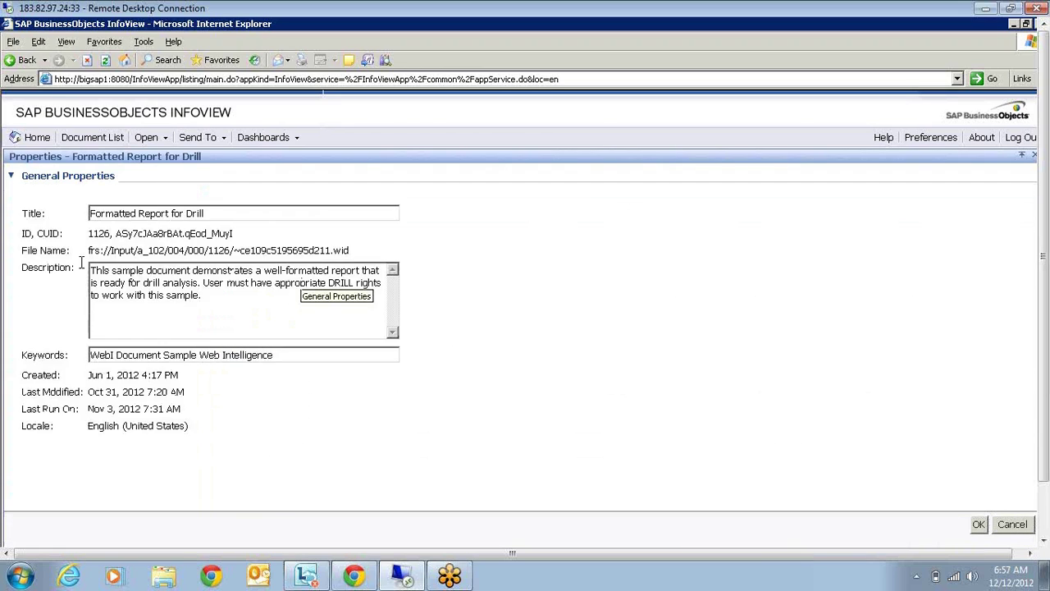
- Examine the report's file name path and its 1126 folder against the ID and CUID values
{"action": "left_click_drag", "start_coordinate": [89, 251], "coordinate": [359, 248]}
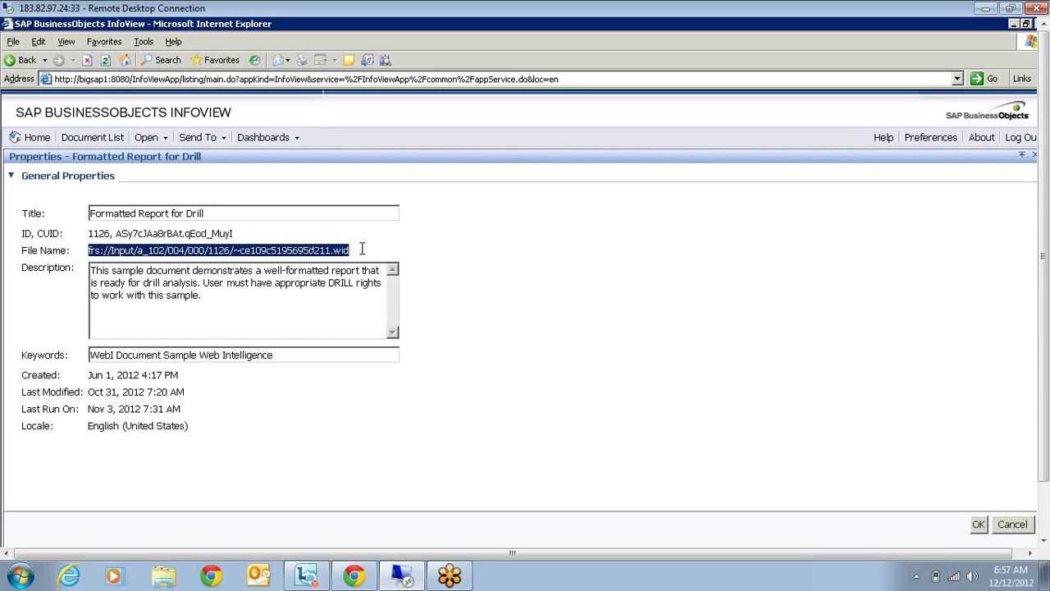
{"action": "left_click_drag", "start_coordinate": [207, 251], "coordinate": [233, 250]}
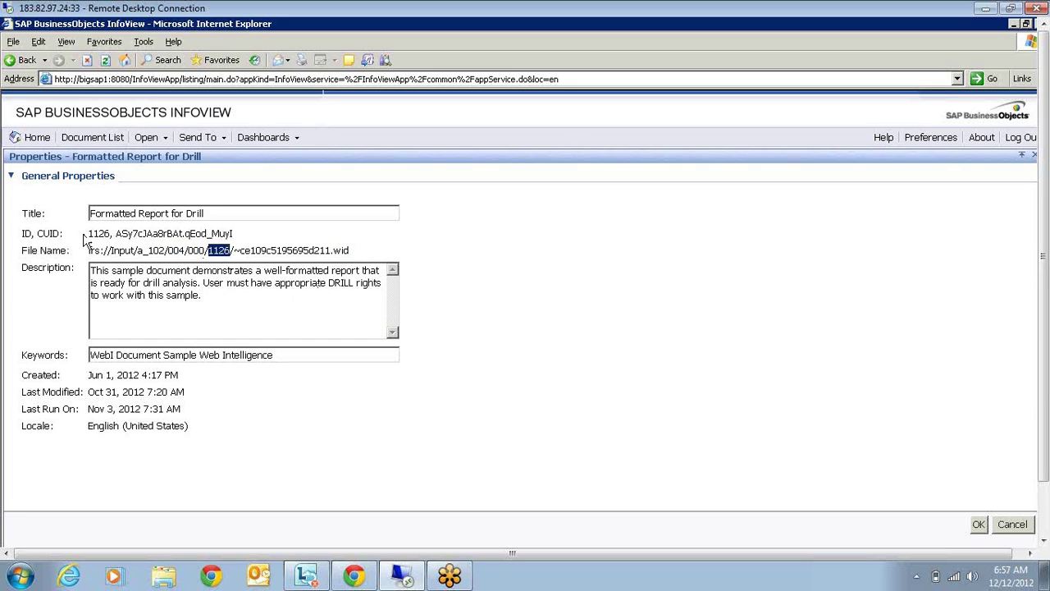
{"action": "left_click_drag", "start_coordinate": [88, 235], "coordinate": [110, 233]}
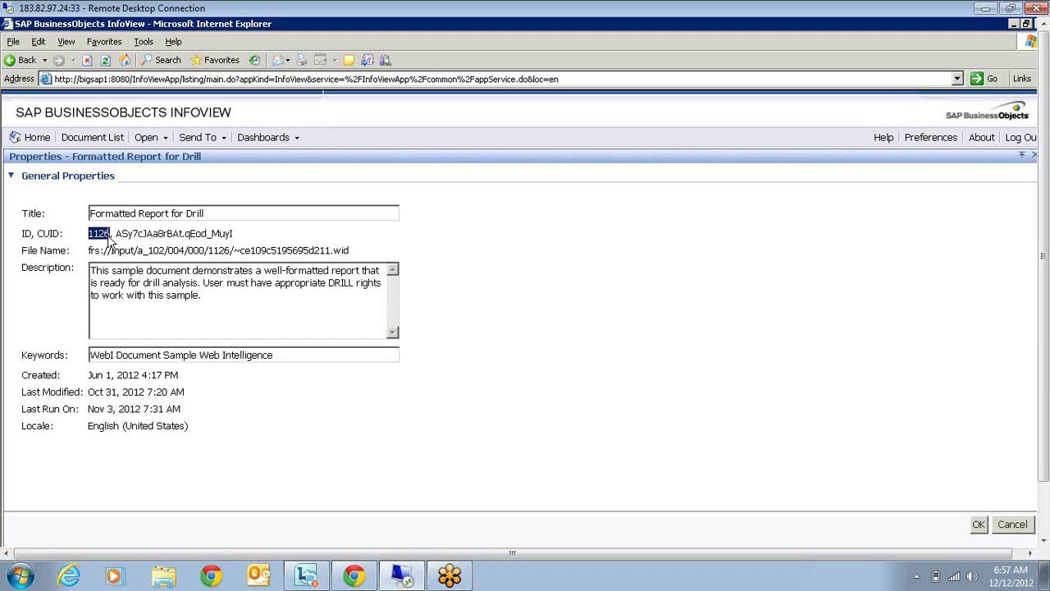
{"action": "left_click_drag", "start_coordinate": [116, 234], "coordinate": [238, 234]}
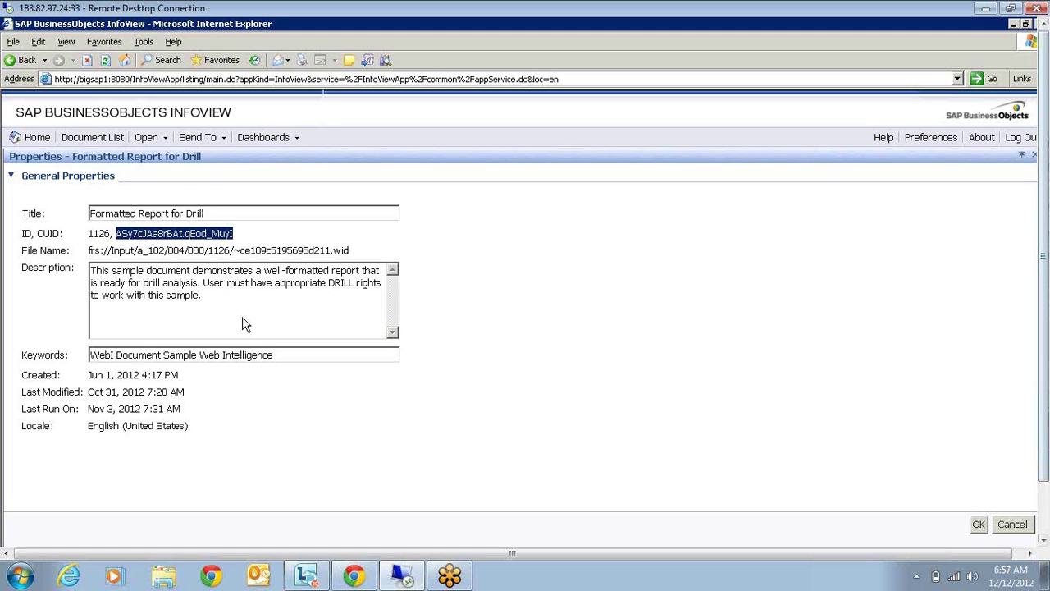
{"action": "left_click_drag", "start_coordinate": [88, 250], "coordinate": [355, 251]}
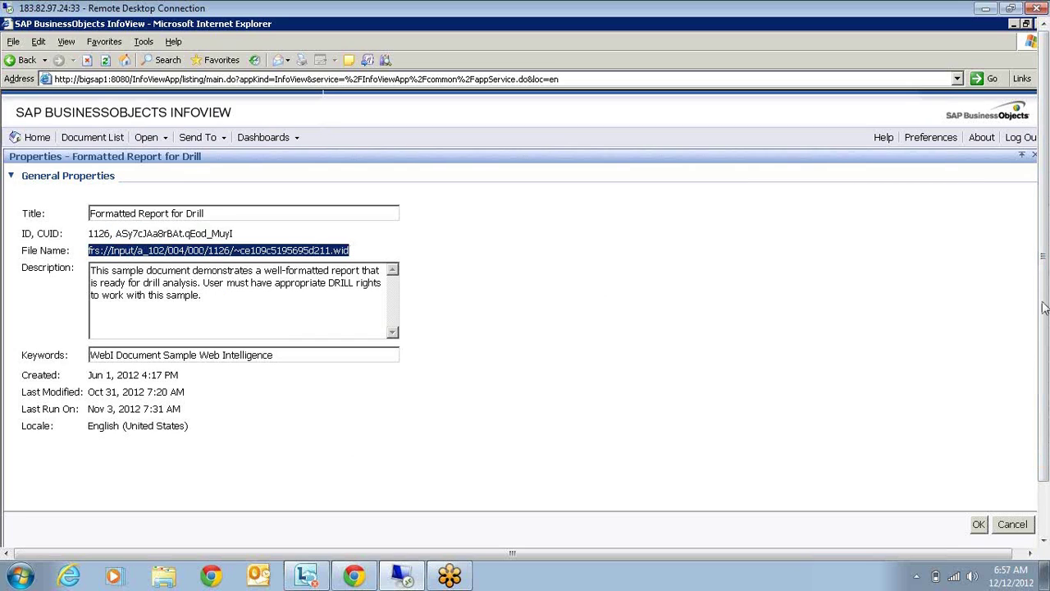
- Minimize the browser window and open My Computer from the remote desktop
{"action": "left_click_drag", "start_coordinate": [1046, 303], "coordinate": [1046, 354]}
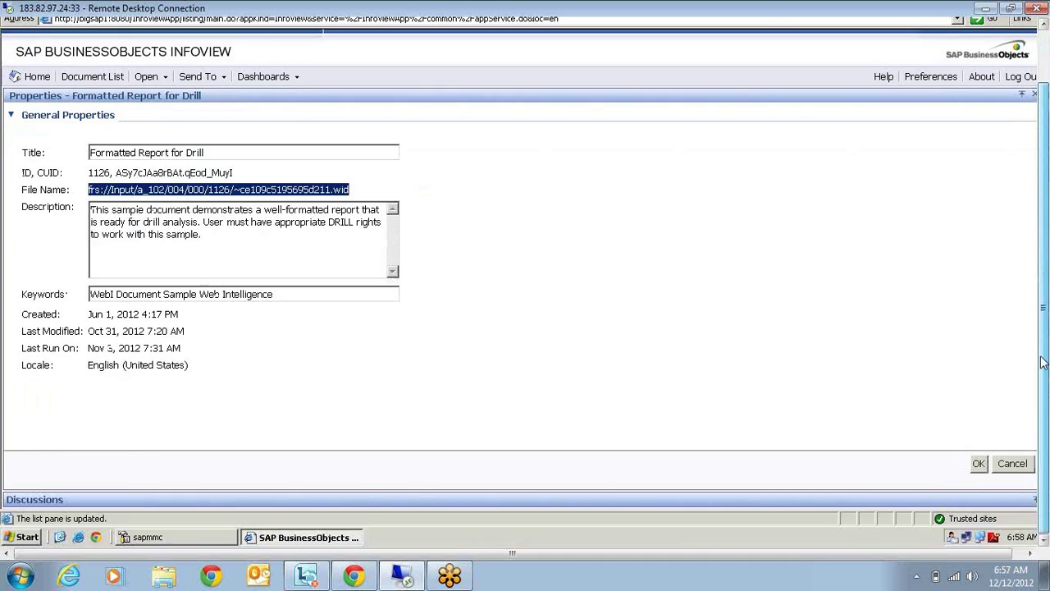
{"action": "left_click", "coordinate": [306, 540]}
{"action": "left_click", "coordinate": [306, 540]}
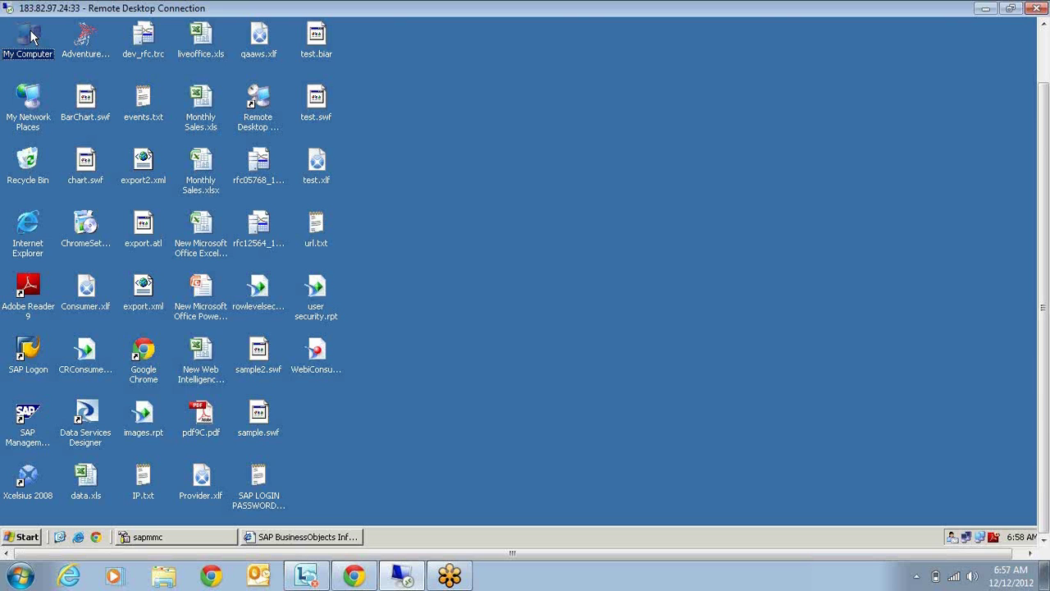
{"action": "double_click", "coordinate": [31, 35]}
{"action": "left_click", "coordinate": [234, 98]}
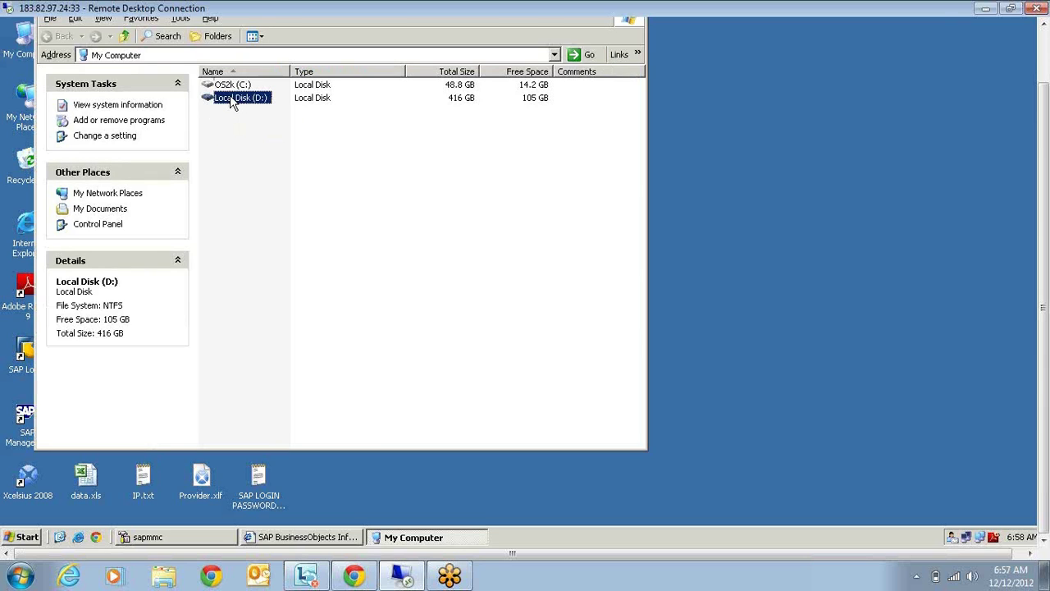
{"action": "double_click", "coordinate": [234, 98]}
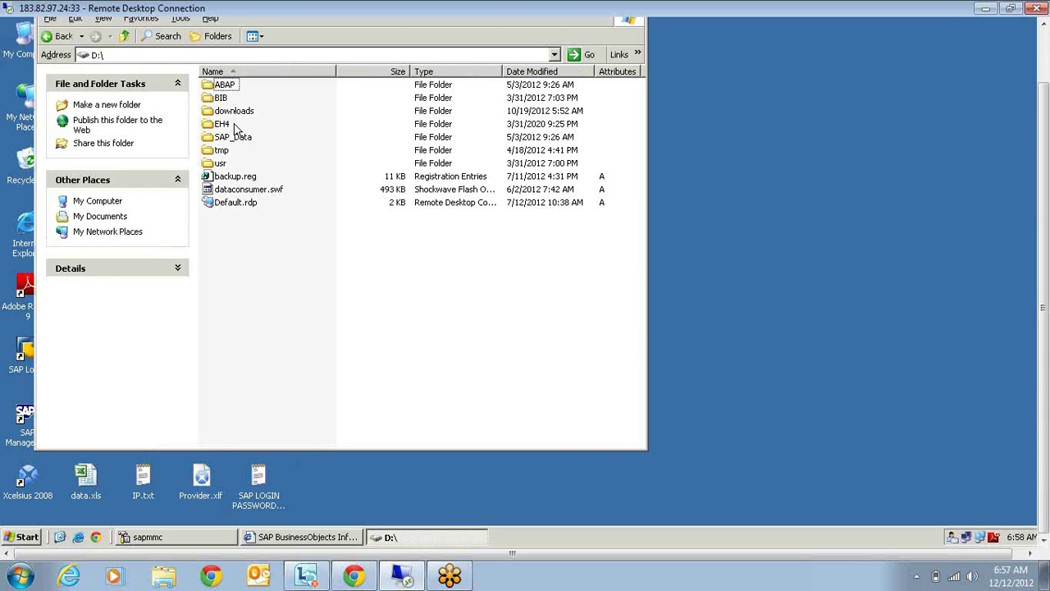
{"action": "left_click", "coordinate": [60, 37]}
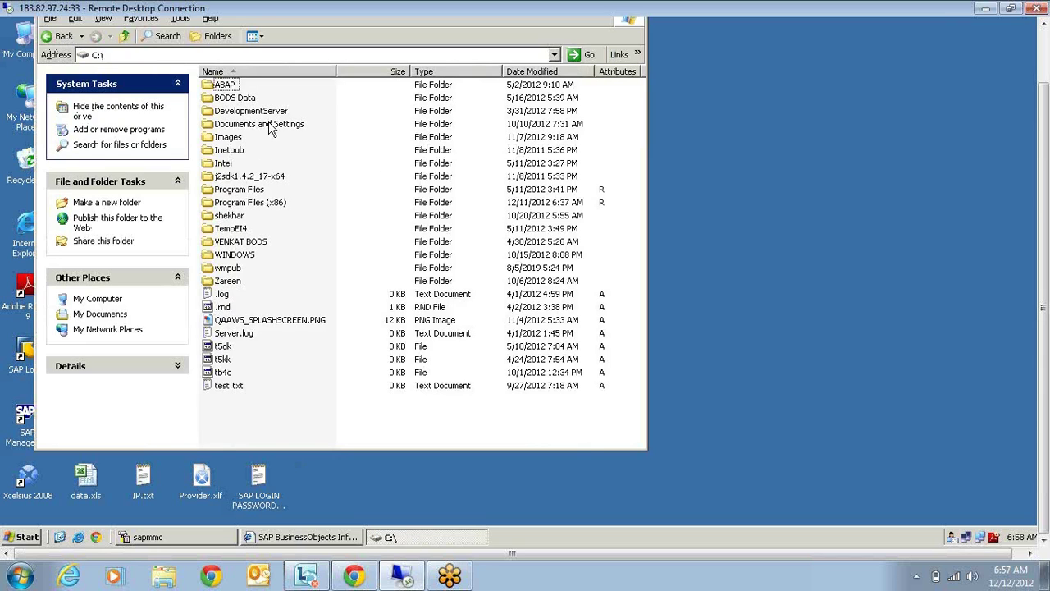
{"action": "left_click", "coordinate": [239, 189]}
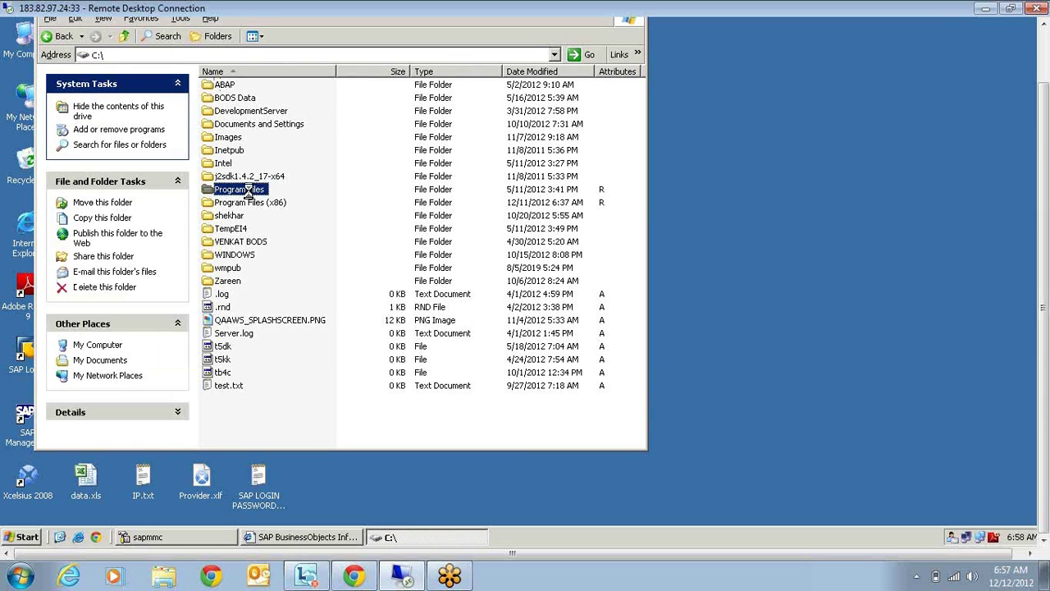
{"action": "double_click", "coordinate": [246, 192]}
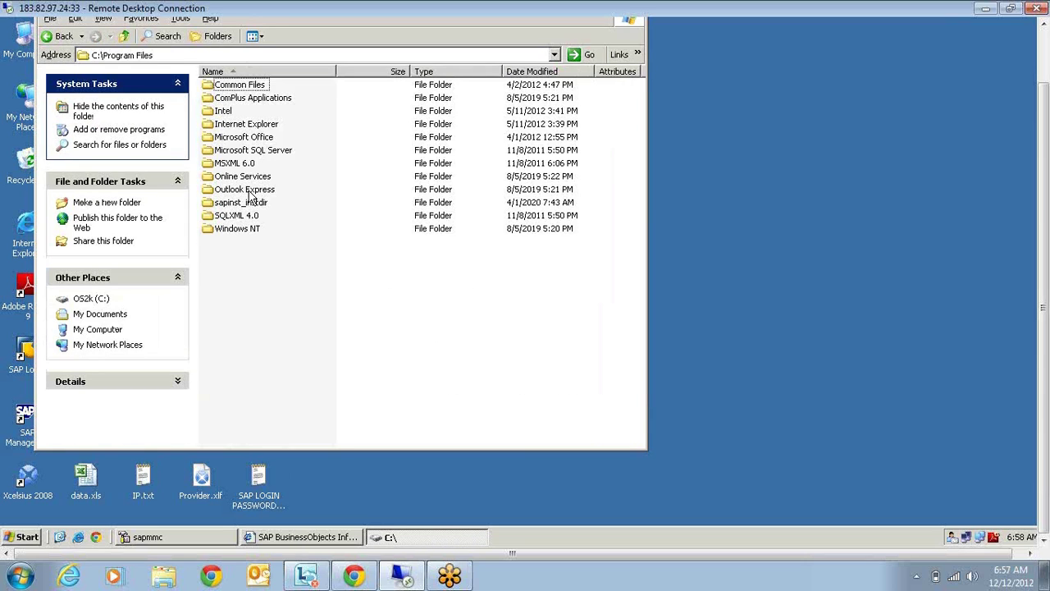
{"action": "left_click", "coordinate": [57, 36]}
- Open the folder C:\Program Files (x86)\Business Objects\BusinessObjects Enterprise 12.0\FileStore\Input
{"action": "left_click", "coordinate": [235, 203]}
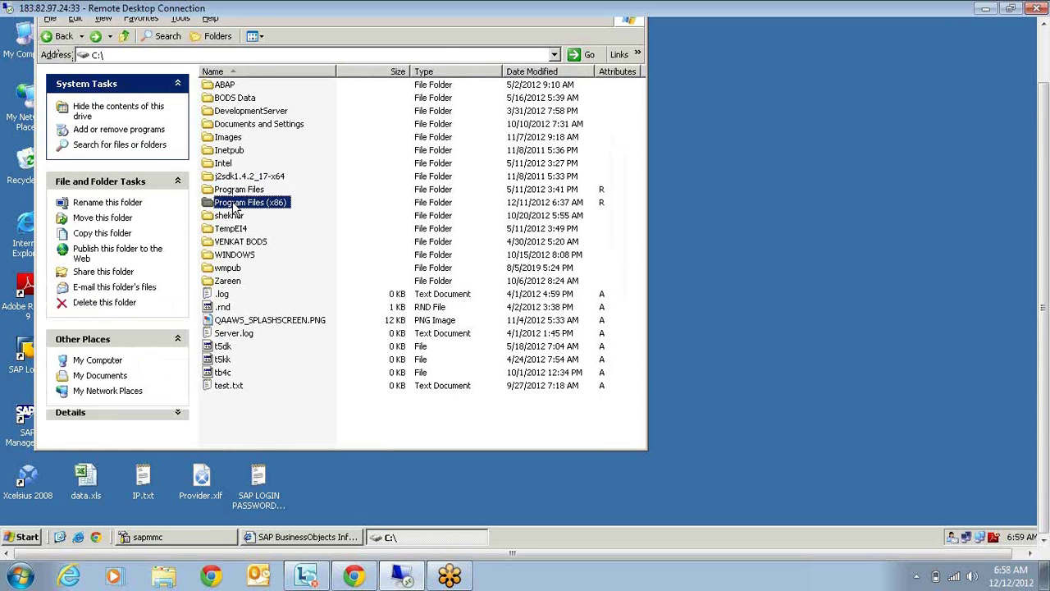
{"action": "double_click", "coordinate": [235, 204]}
{"action": "double_click", "coordinate": [242, 110]}
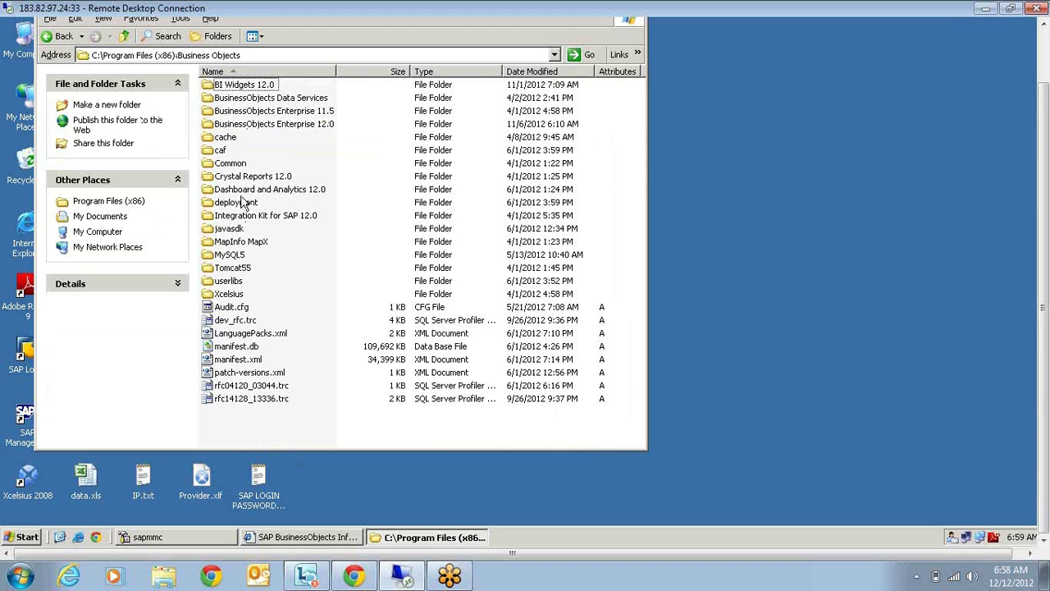
{"action": "double_click", "coordinate": [281, 126]}
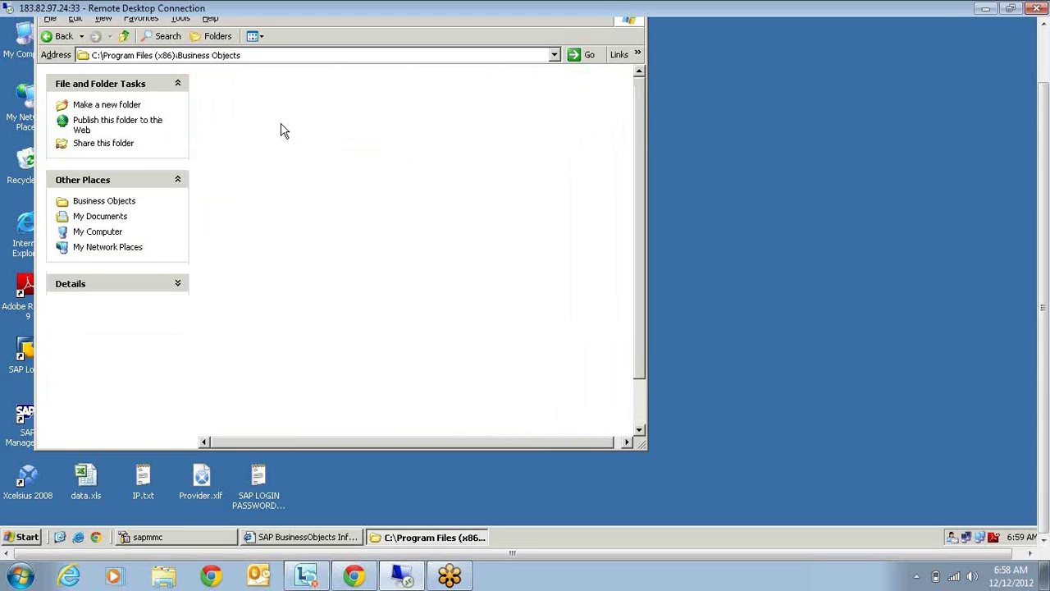
{"action": "left_click", "coordinate": [232, 138]}
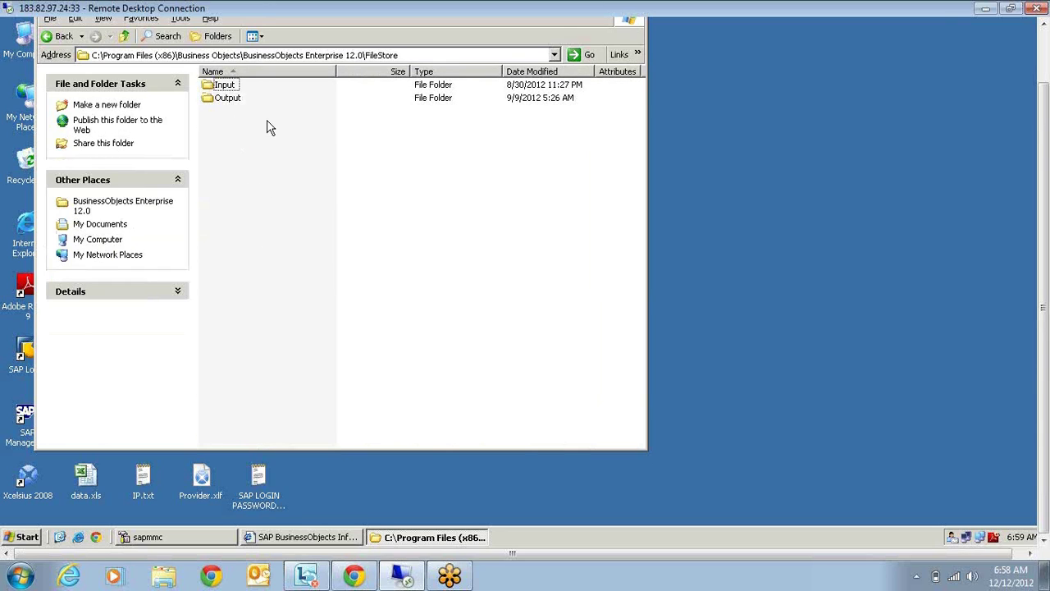
{"action": "left_click", "coordinate": [230, 87]}
{"action": "double_click", "coordinate": [210, 88]}
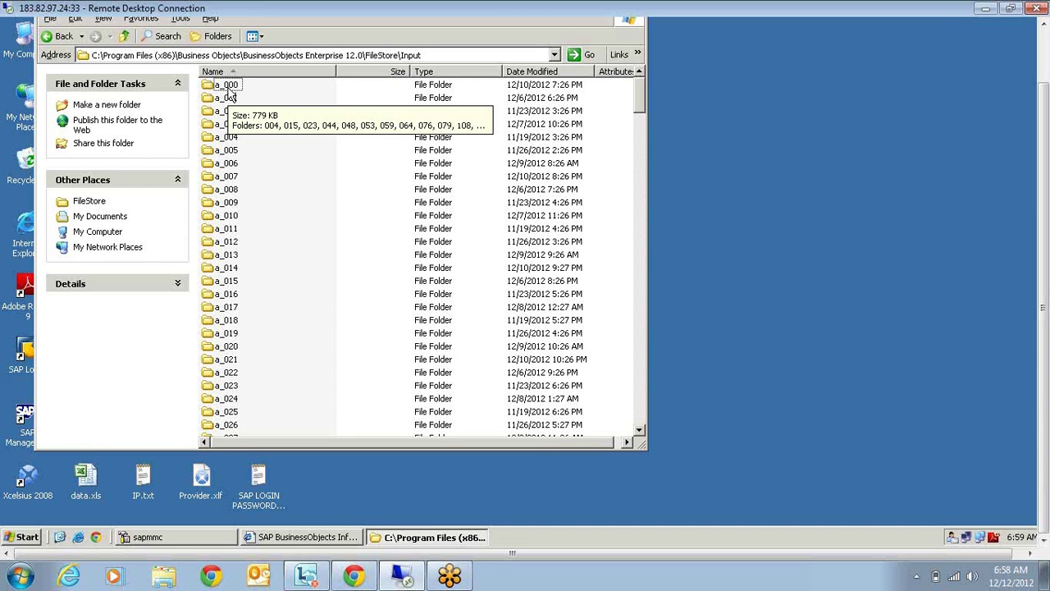
- Switch back to the report properties in InfoView and highlight the file name path from the a_102 folder onward
{"action": "left_click", "coordinate": [310, 538]}
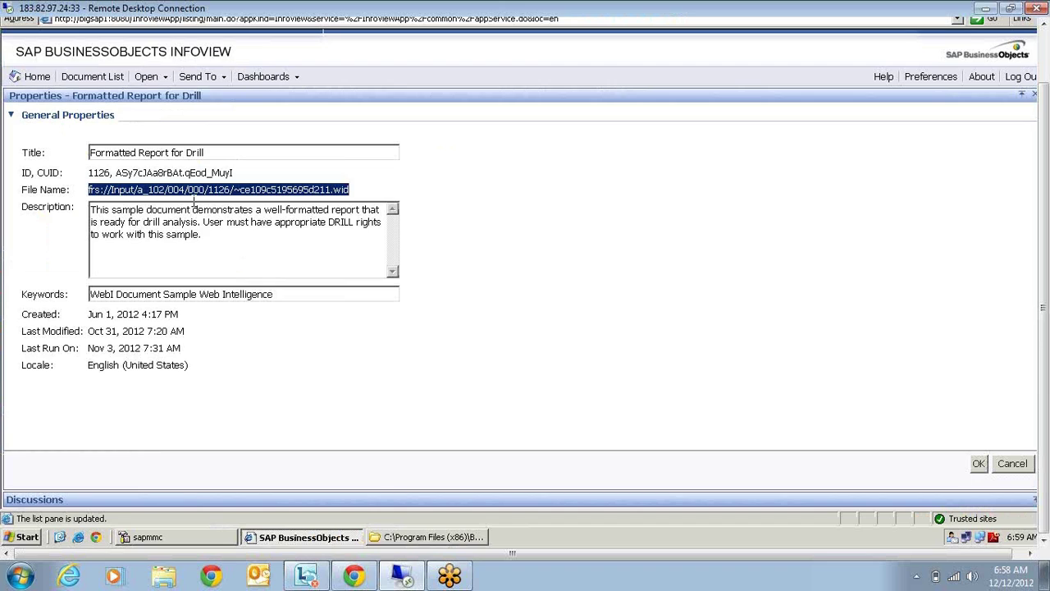
{"action": "left_click", "coordinate": [194, 199]}
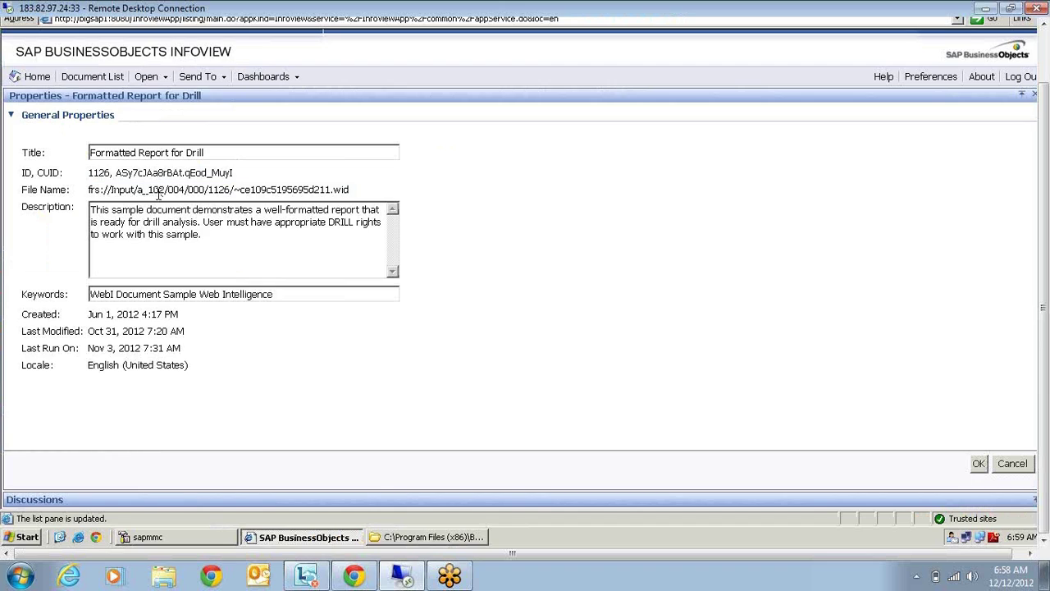
{"action": "double_click", "coordinate": [158, 193]}
{"action": "double_click", "coordinate": [171, 190]}
{"action": "left_click_drag", "start_coordinate": [136, 190], "coordinate": [351, 190]}
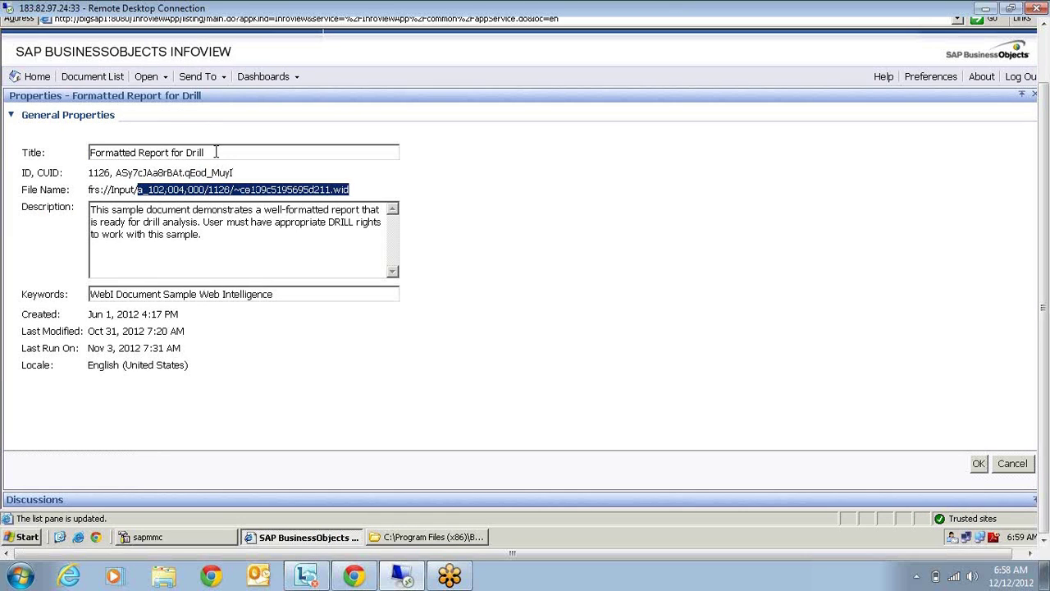
- Highlight the report's title and its ID in the general properties
{"action": "left_click", "coordinate": [217, 152]}
{"action": "left_click_drag", "start_coordinate": [218, 152], "coordinate": [89, 150]}
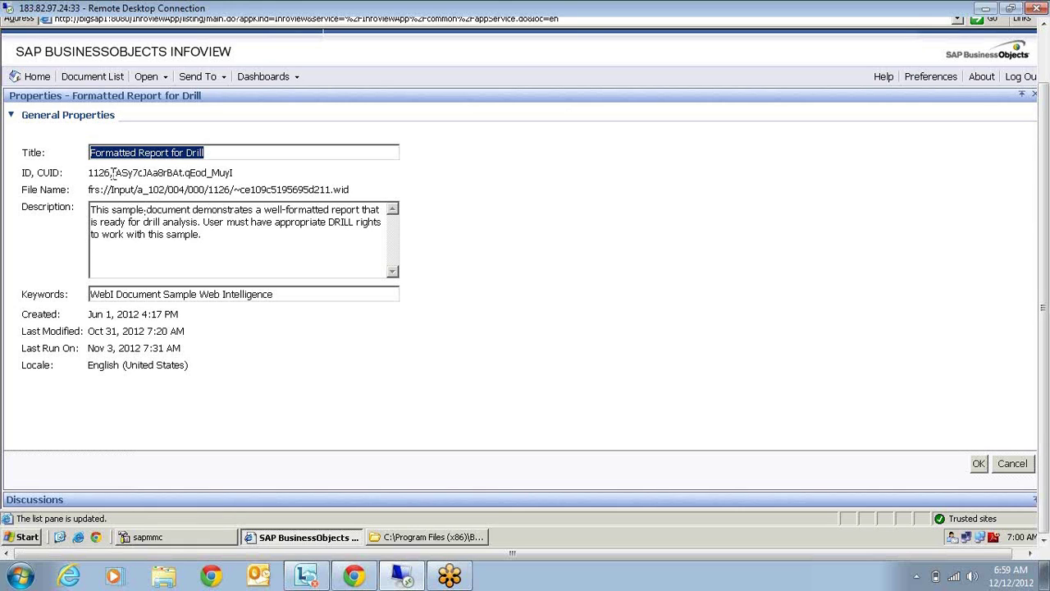
{"action": "left_click_drag", "start_coordinate": [111, 173], "coordinate": [87, 172]}
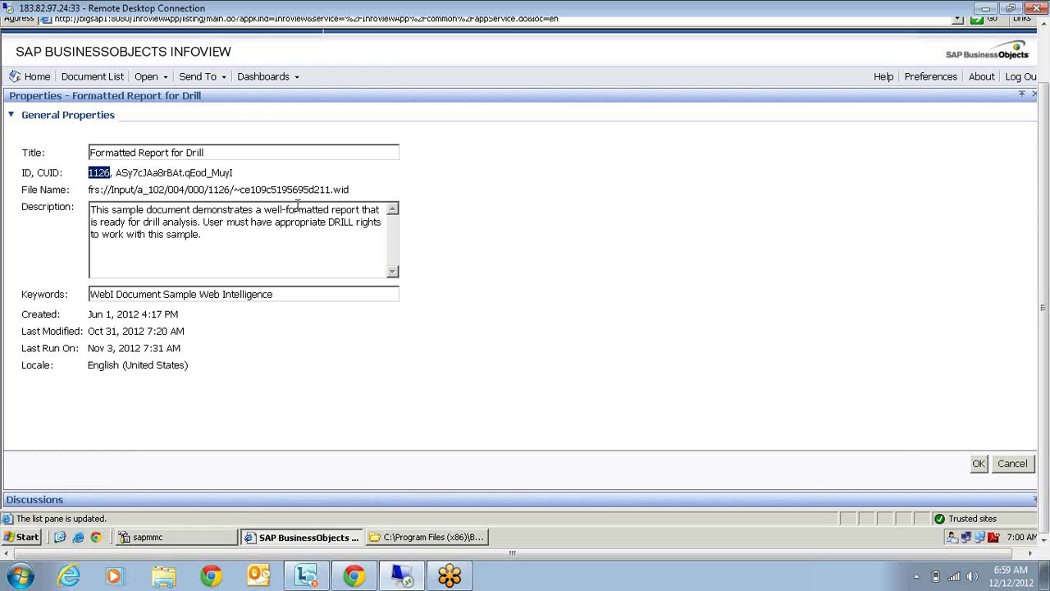
- Cancel out of the report properties and select Formatted Report for Drill in the Feature Samples folder
{"action": "left_click", "coordinate": [1014, 465]}
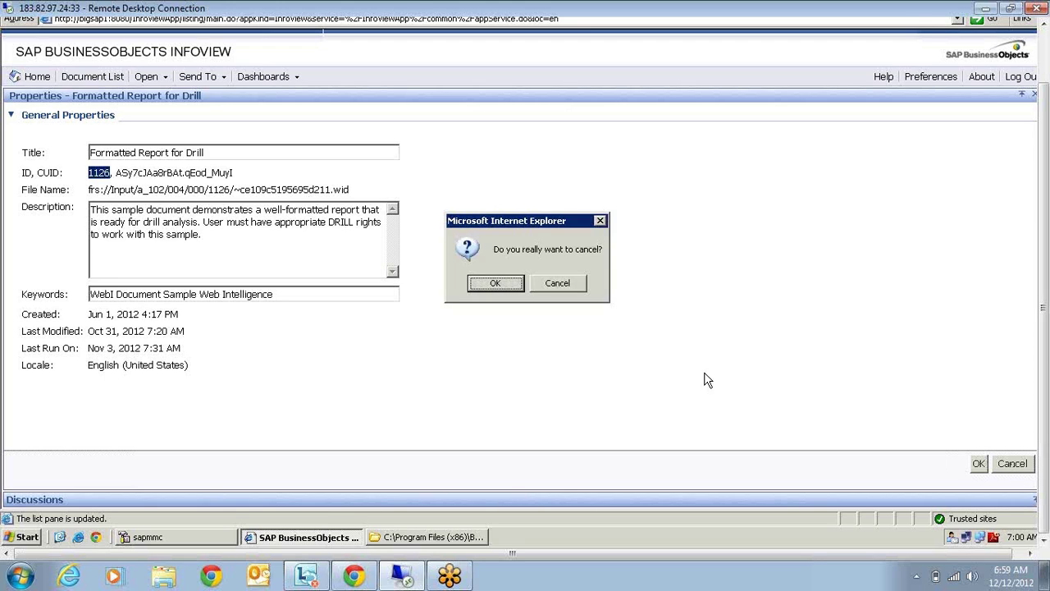
{"action": "left_click", "coordinate": [494, 287]}
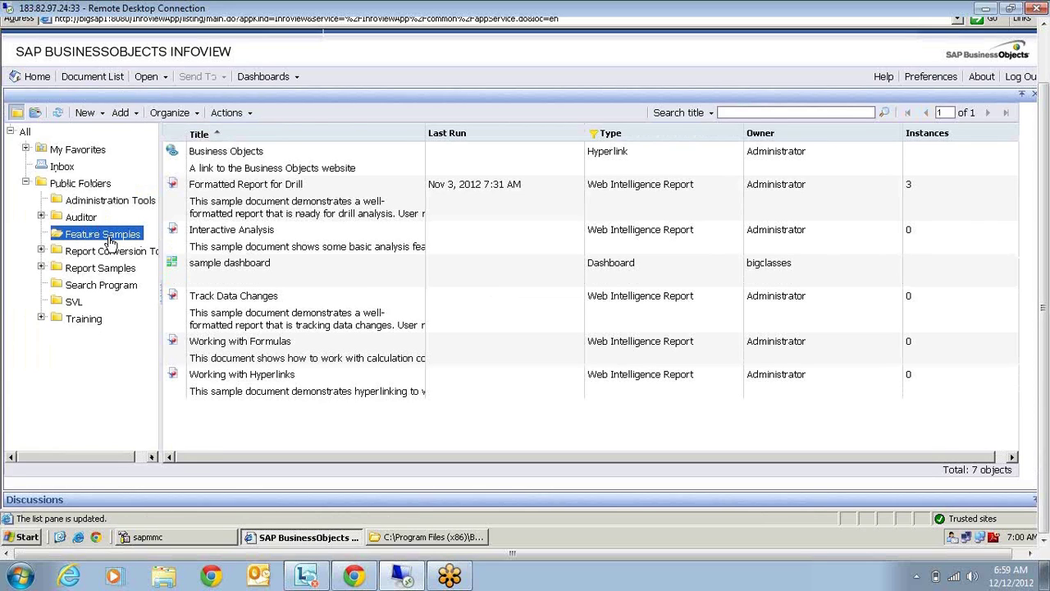
{"action": "left_click", "coordinate": [286, 206]}
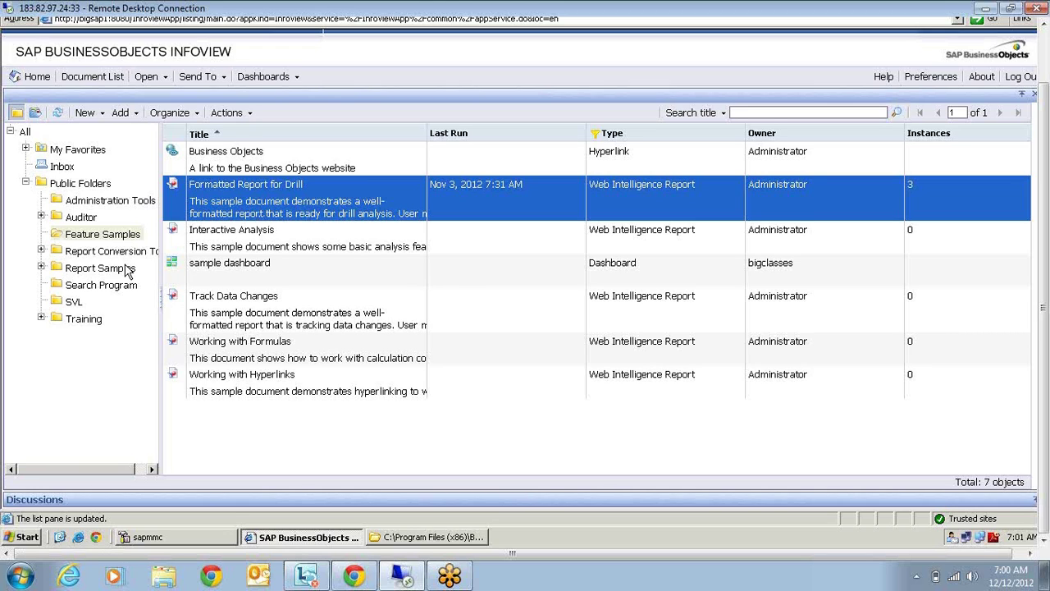
- Launch Crystal Reports 2008 on the remote server, postpone the registration and dismiss the blocked-content warning
{"action": "key", "text": "super"}
{"action": "mouse_move", "coordinate": [106, 336]}
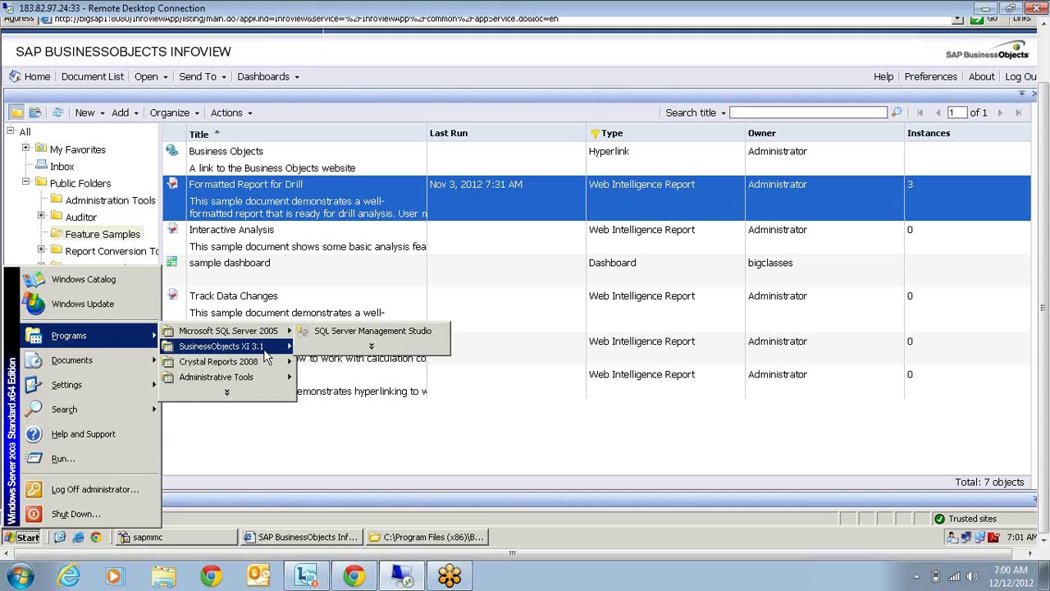
{"action": "mouse_move", "coordinate": [246, 362]}
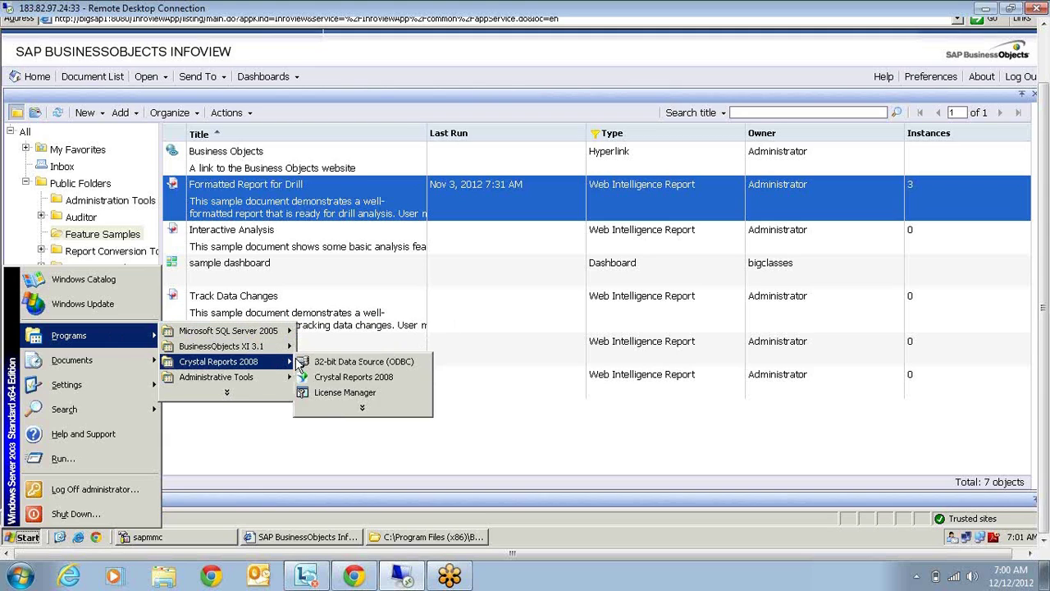
{"action": "left_click", "coordinate": [365, 379]}
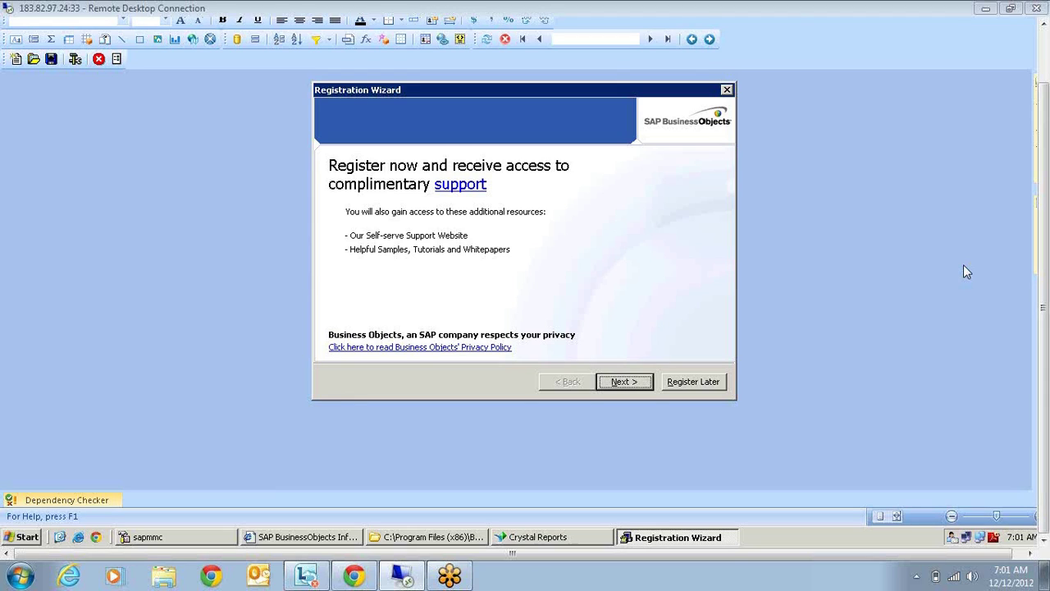
{"action": "left_click", "coordinate": [973, 576]}
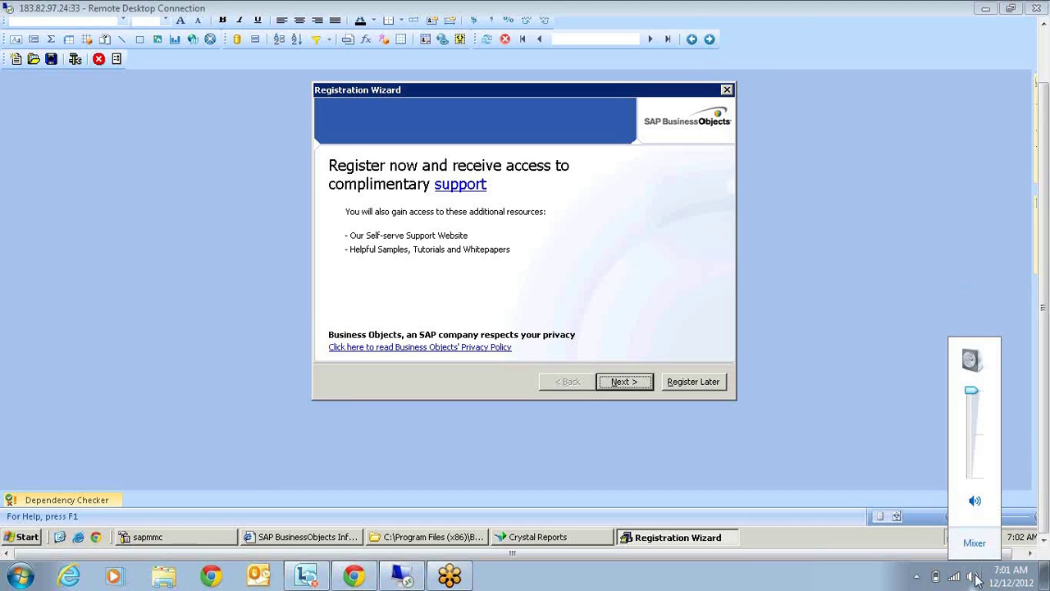
{"action": "left_click", "coordinate": [878, 370]}
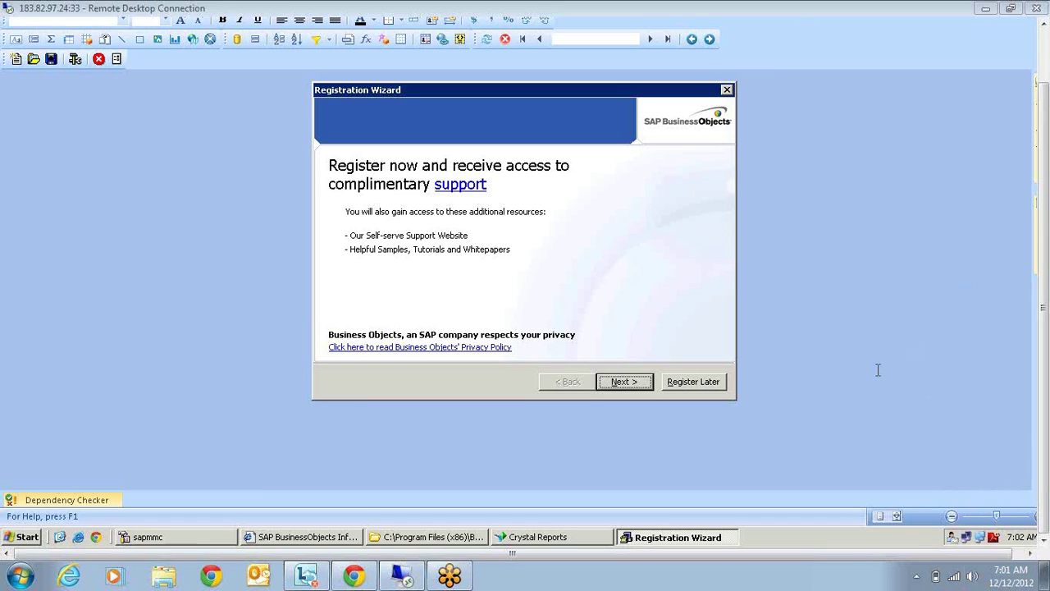
{"action": "left_click", "coordinate": [685, 382]}
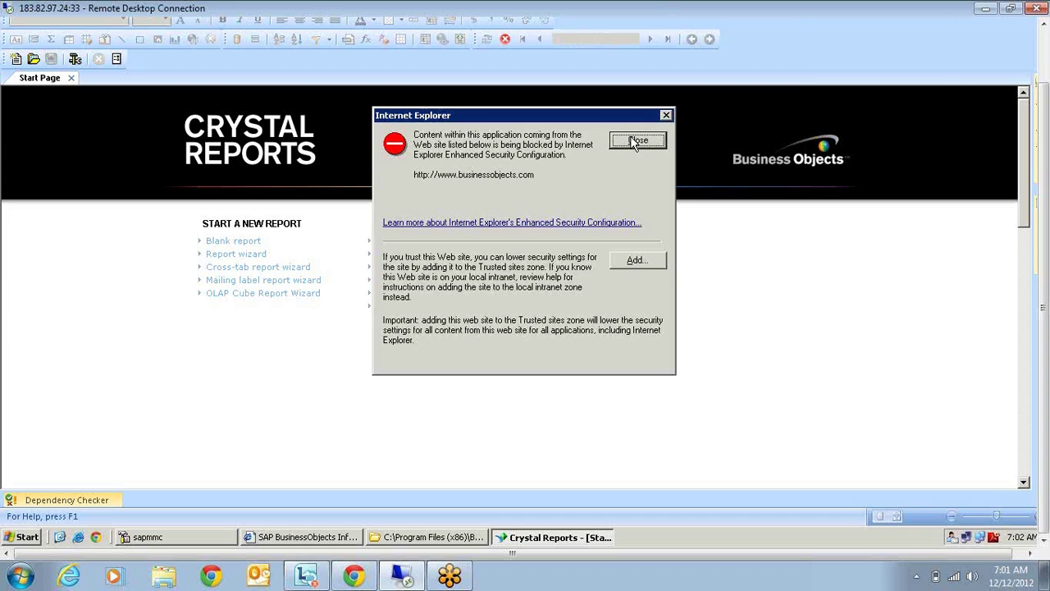
{"action": "left_click", "coordinate": [638, 142]}
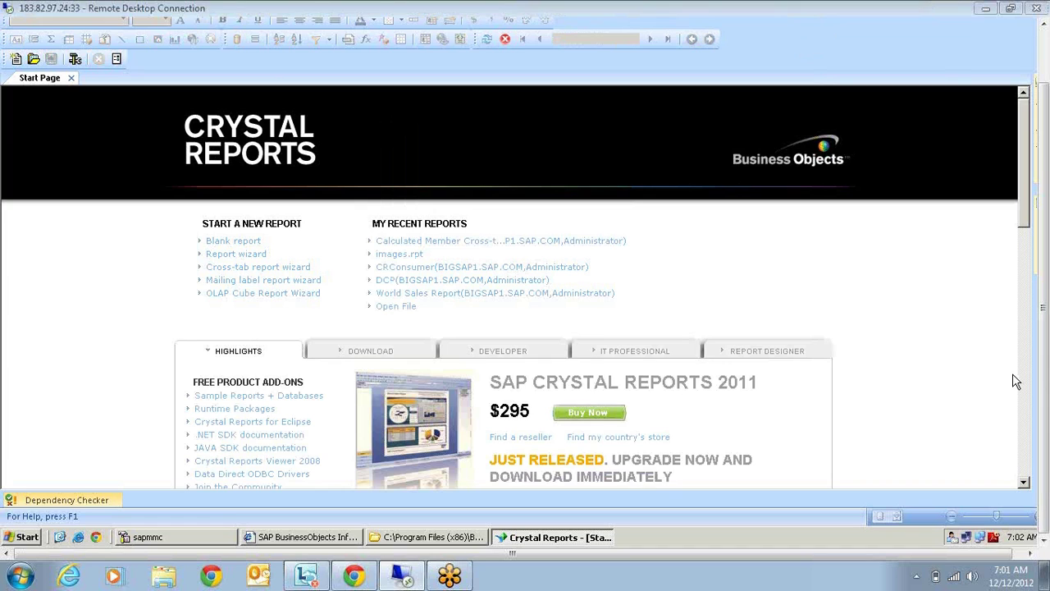
- Create a standard report based on the Customer table of the Xtreme connection and finish the wizard without adding fields
{"action": "left_click_drag", "start_coordinate": [1046, 377], "coordinate": [1046, 320]}
{"action": "left_click", "coordinate": [14, 40]}
{"action": "mouse_move", "coordinate": [37, 59]}
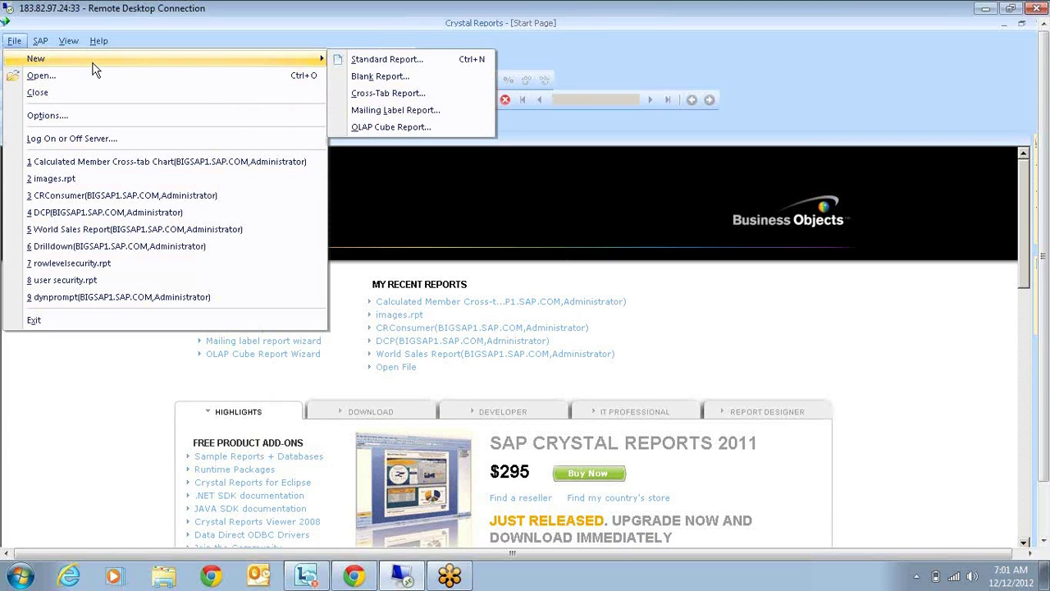
{"action": "left_click", "coordinate": [370, 64]}
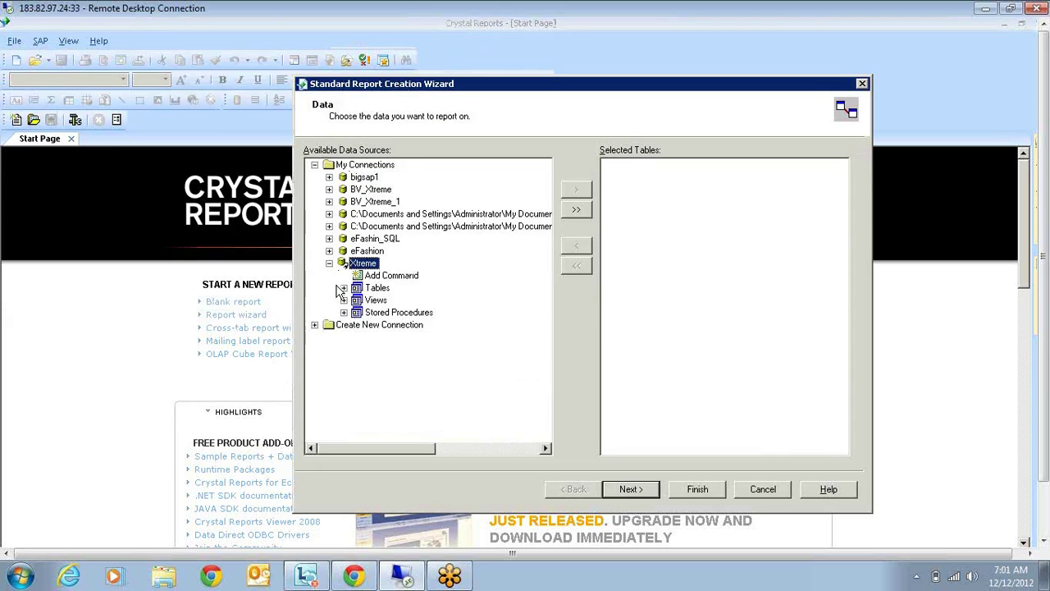
{"action": "left_click", "coordinate": [343, 288]}
{"action": "left_click", "coordinate": [407, 264]}
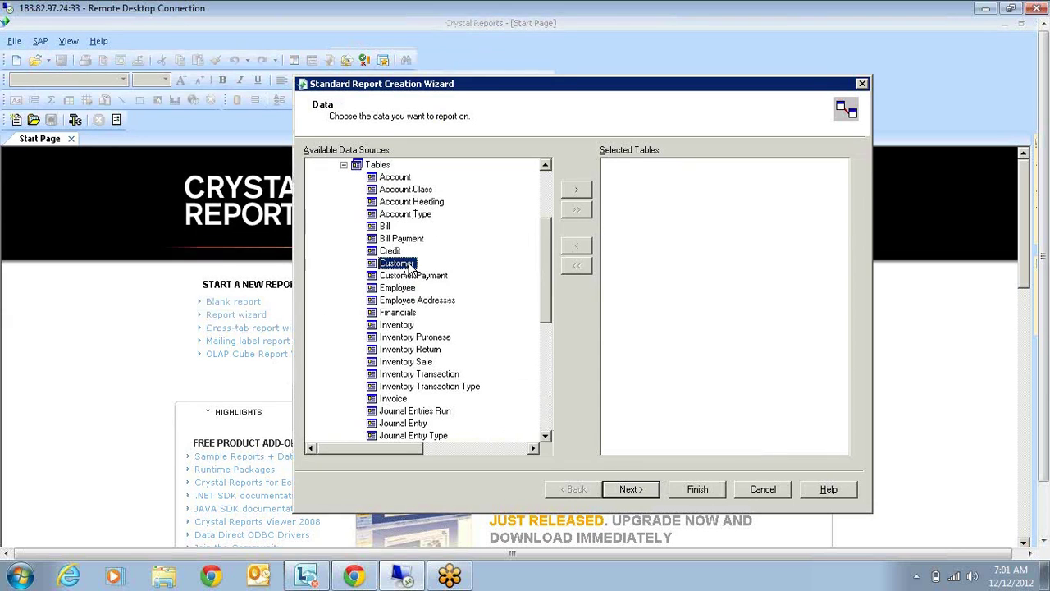
{"action": "left_click", "coordinate": [576, 189]}
{"action": "left_click", "coordinate": [626, 489]}
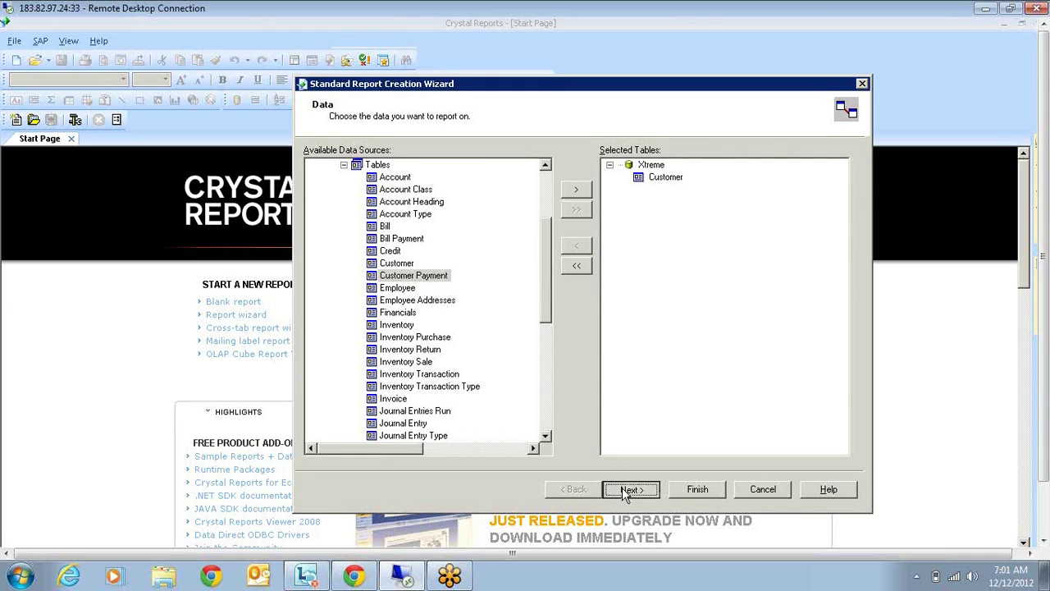
{"action": "left_click", "coordinate": [697, 489]}
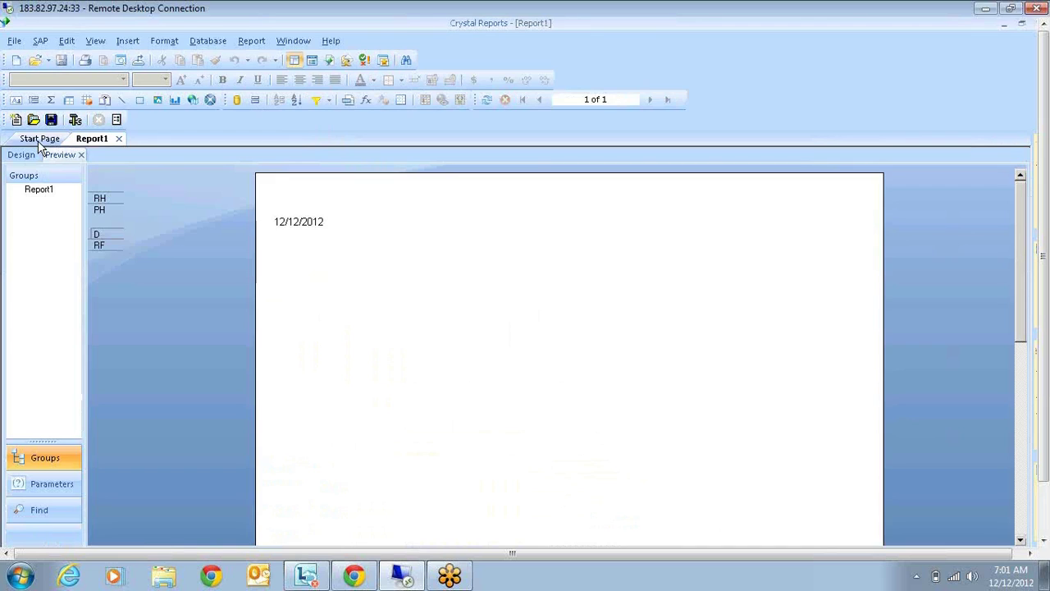
- In the report design, enlarge the Report Header section and add a text object reading "link" about 1.3 inches wide
{"action": "left_click", "coordinate": [22, 155]}
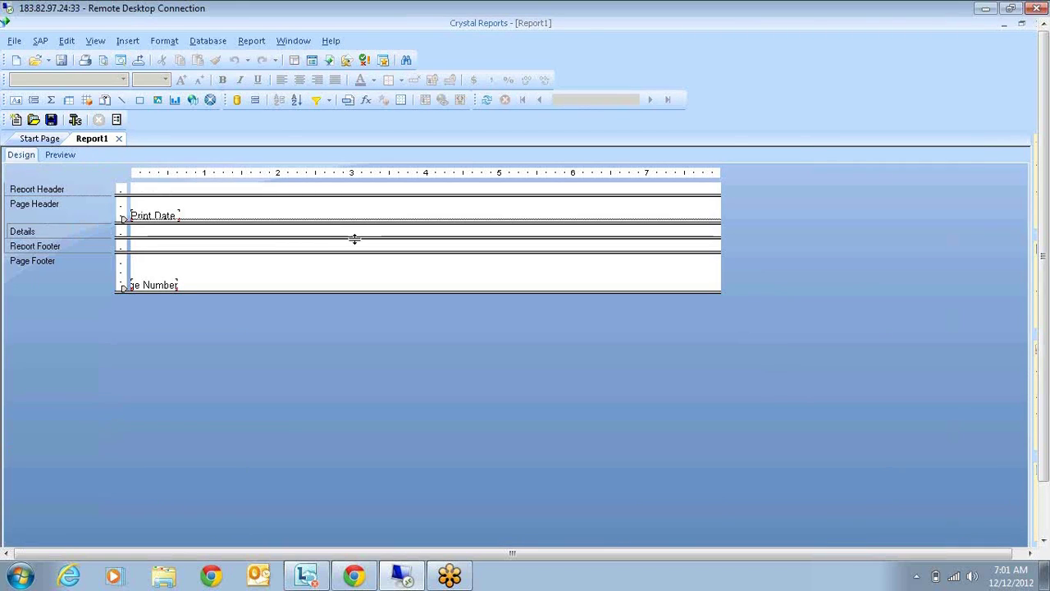
{"action": "left_click_drag", "start_coordinate": [354, 239], "coordinate": [354, 240]}
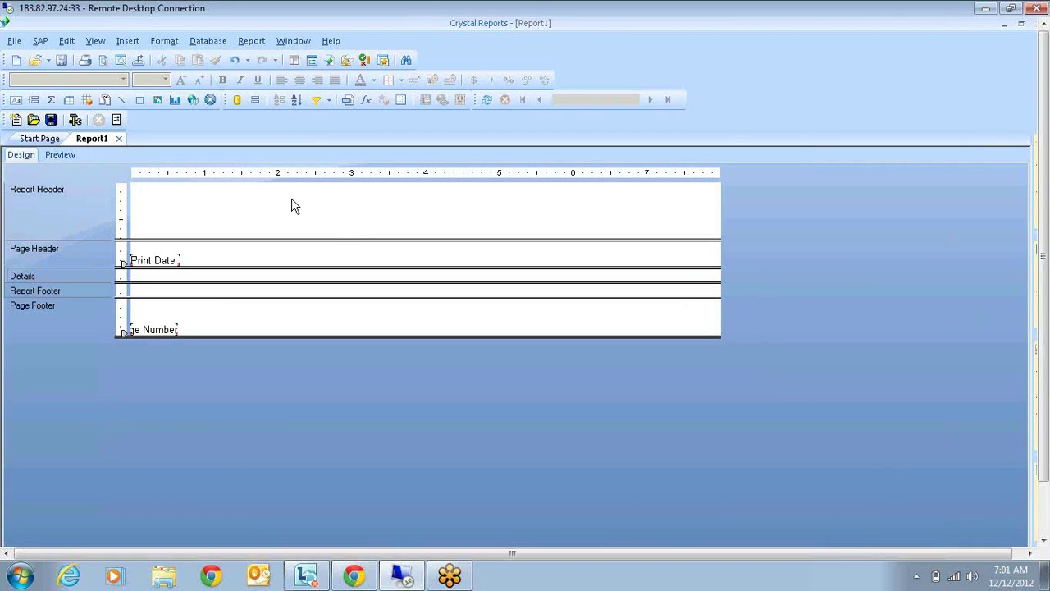
{"action": "left_click_drag", "start_coordinate": [297, 201], "coordinate": [391, 220]}
{"action": "type", "text": "link"}
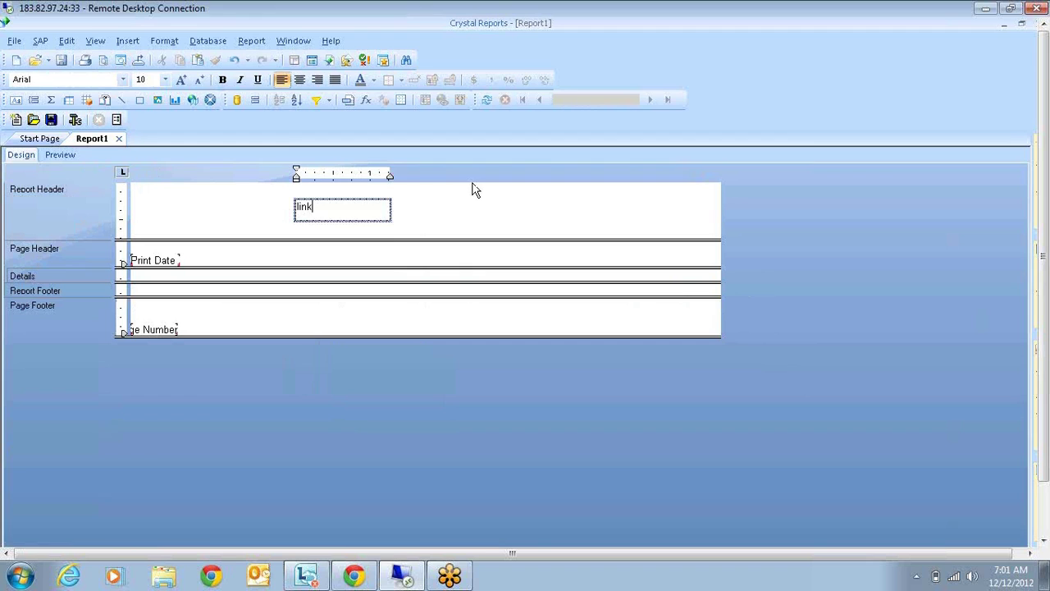
{"action": "left_click", "coordinate": [473, 190]}
- Examine the hyperlink types offered for the "link" text object, leaving its format unchanged
{"action": "right_click", "coordinate": [359, 223]}
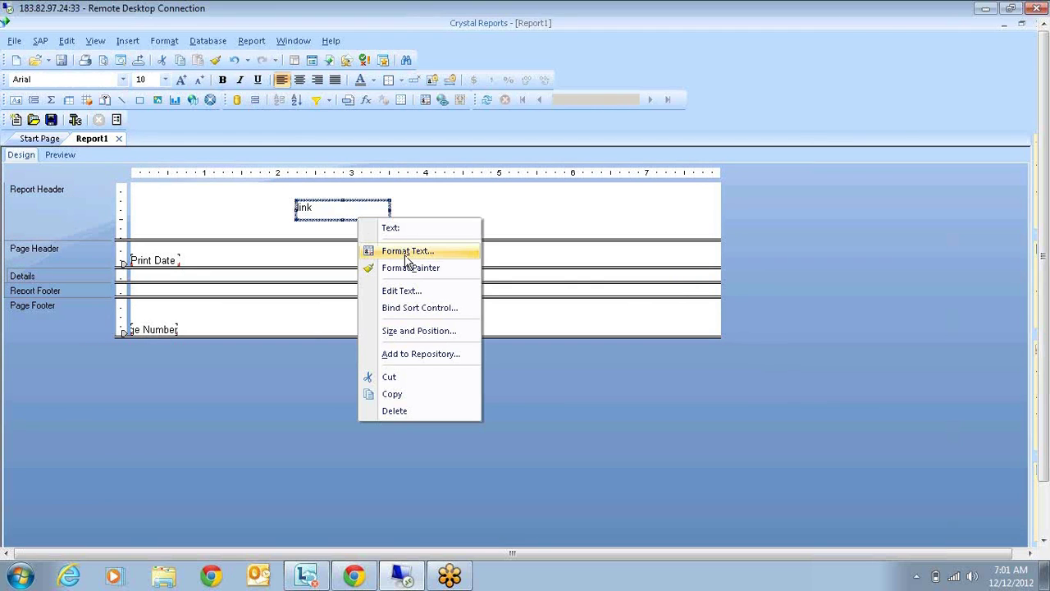
{"action": "left_click", "coordinate": [407, 253]}
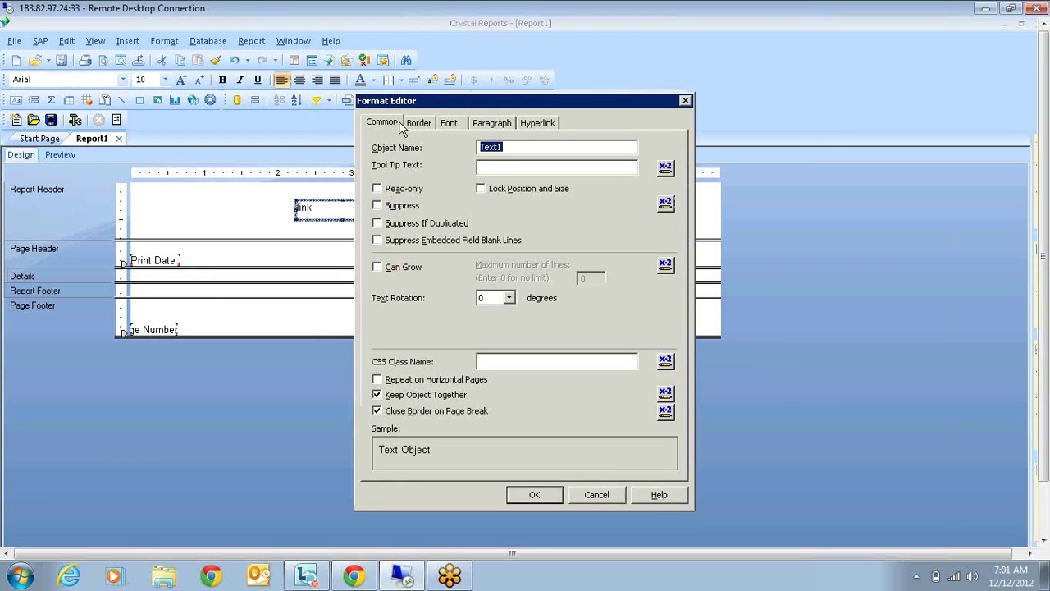
{"action": "left_click", "coordinate": [539, 124]}
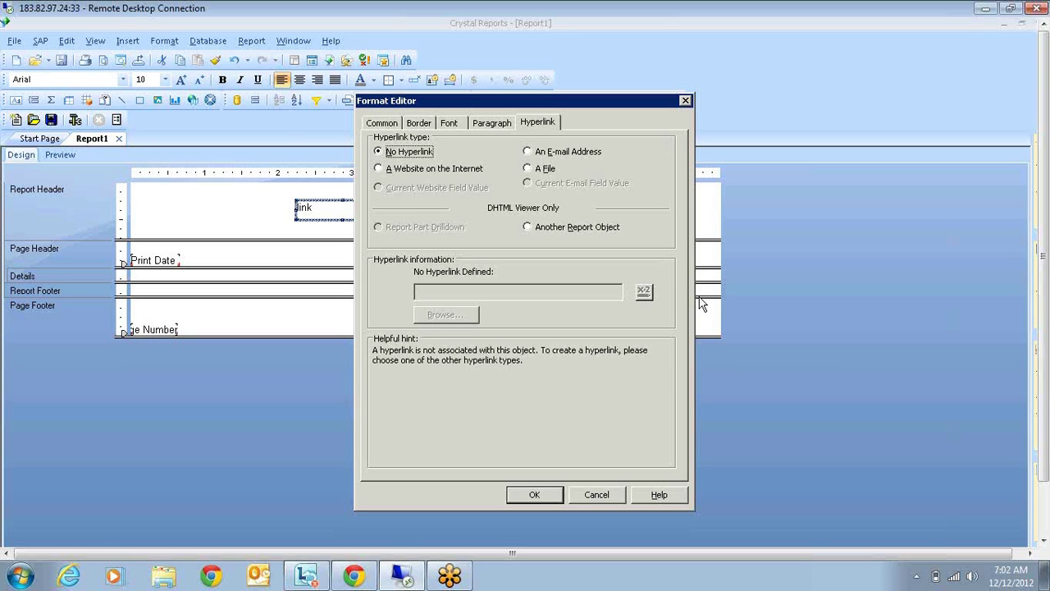
{"action": "left_click", "coordinate": [597, 494]}
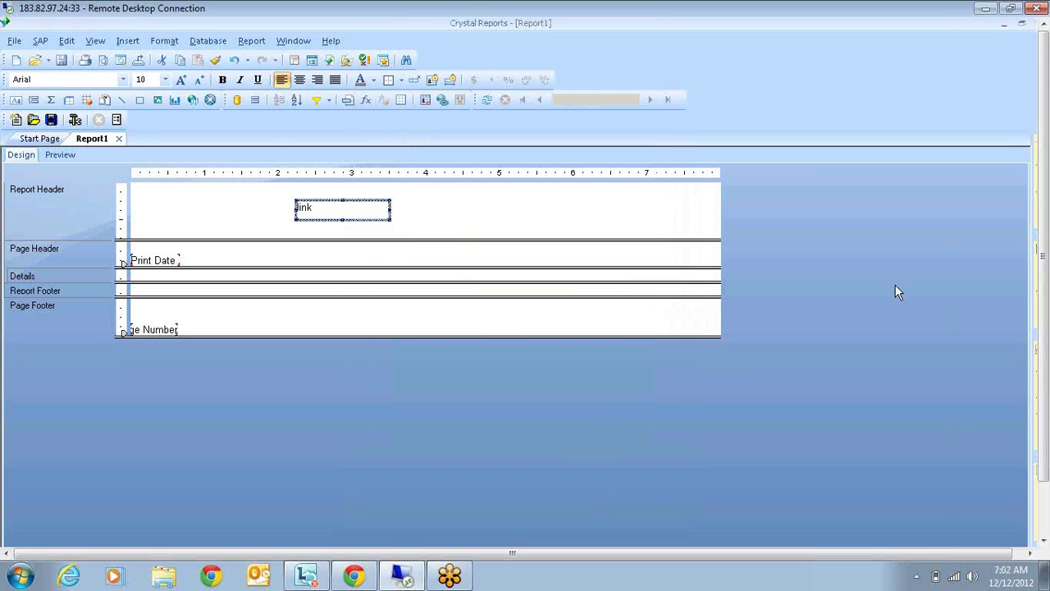
- Place the Customer table's E-mail field in the Details section of the report
{"action": "left_click", "coordinate": [1036, 235]}
{"action": "left_click", "coordinate": [712, 181]}
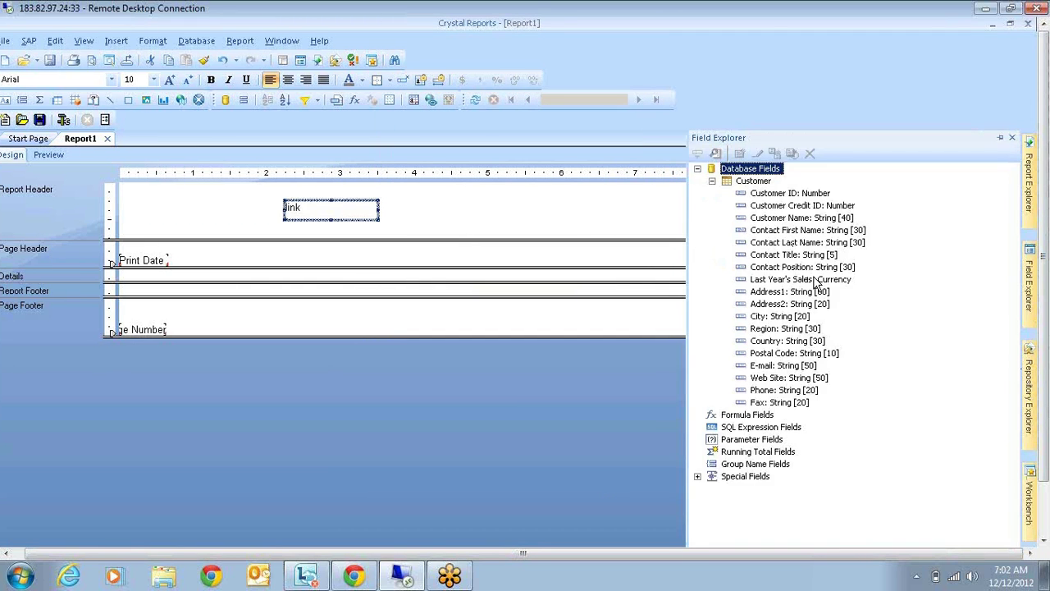
{"action": "left_click_drag", "start_coordinate": [775, 366], "coordinate": [497, 276]}
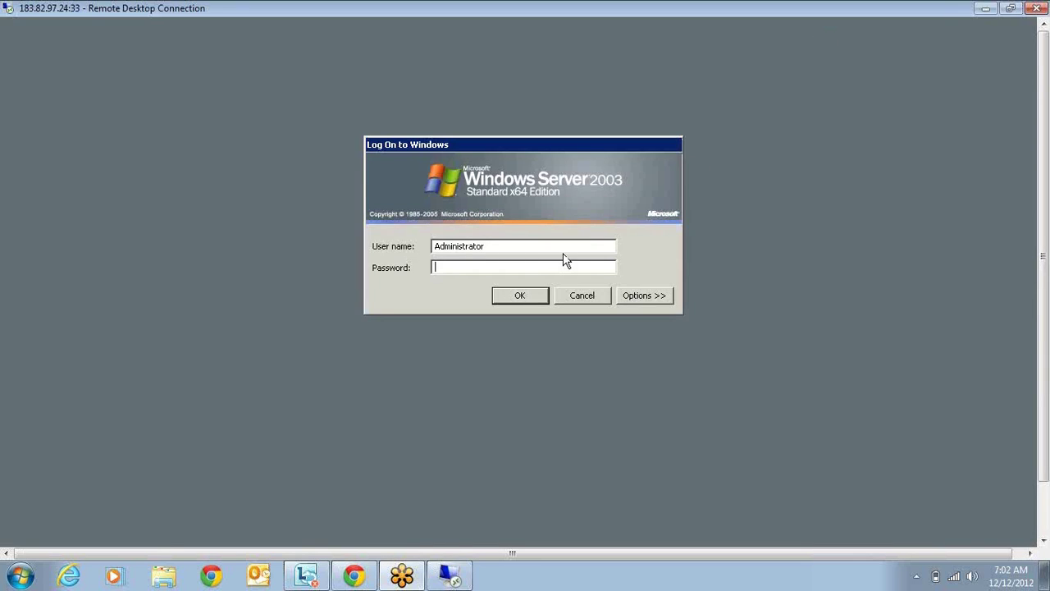
- Log back on to the remote Windows server by entering the account password
{"action": "type", "text": "•••••••"}
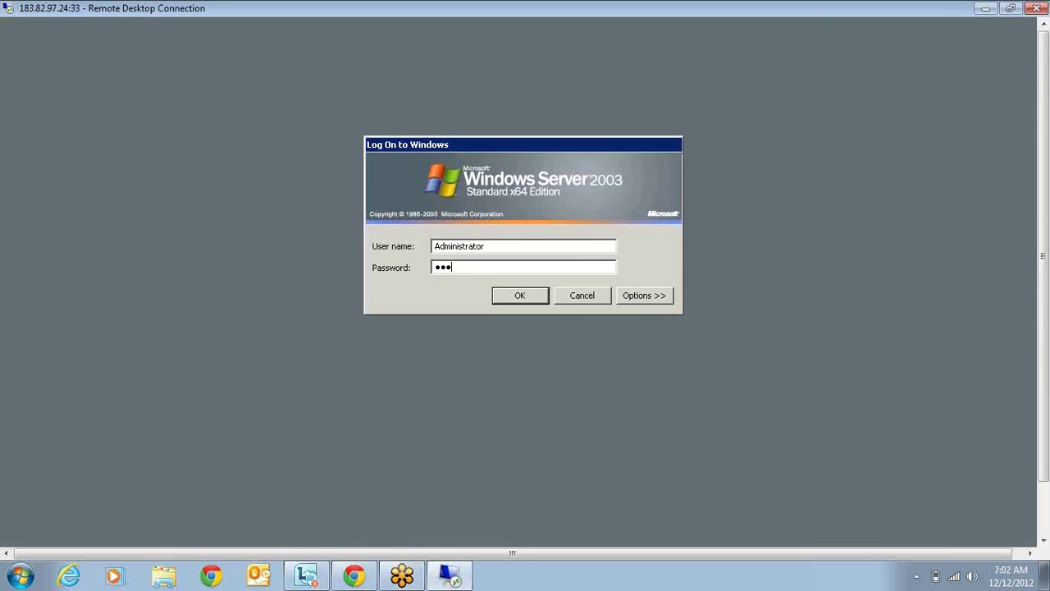
{"action": "type", "text": "••"}
{"action": "key", "text": "Return"}
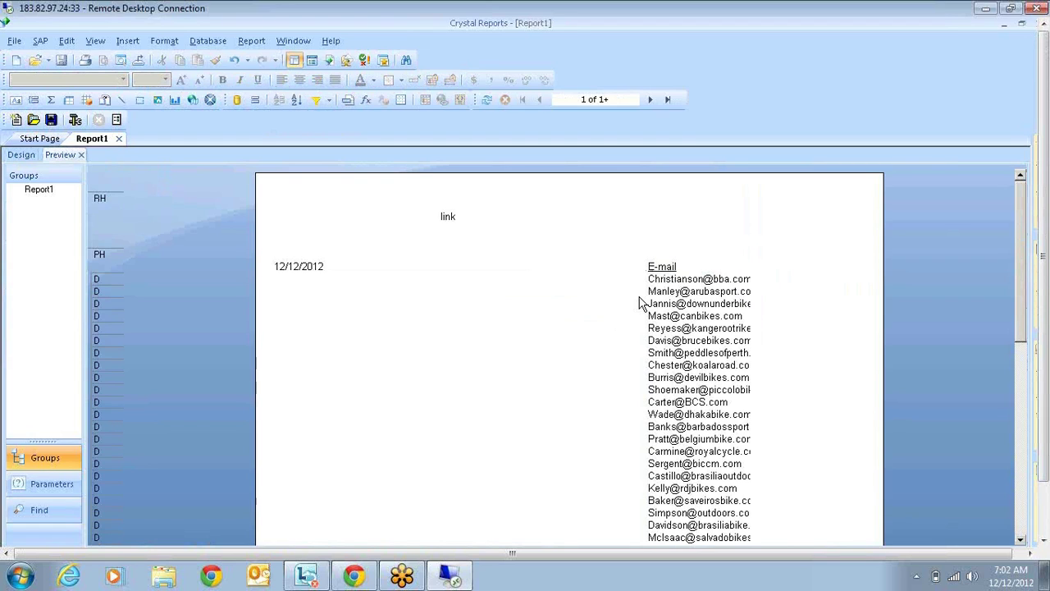
- Widen the E-mail field in the report preview and set its hyperlink type to An E-mail Address
{"action": "left_click", "coordinate": [656, 279]}
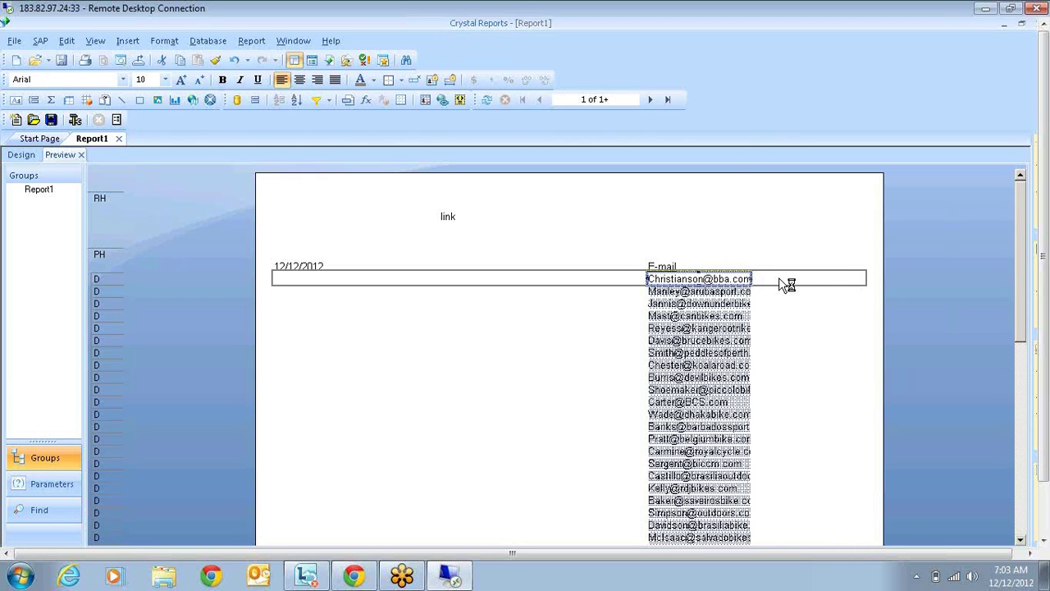
{"action": "right_click", "coordinate": [738, 283]}
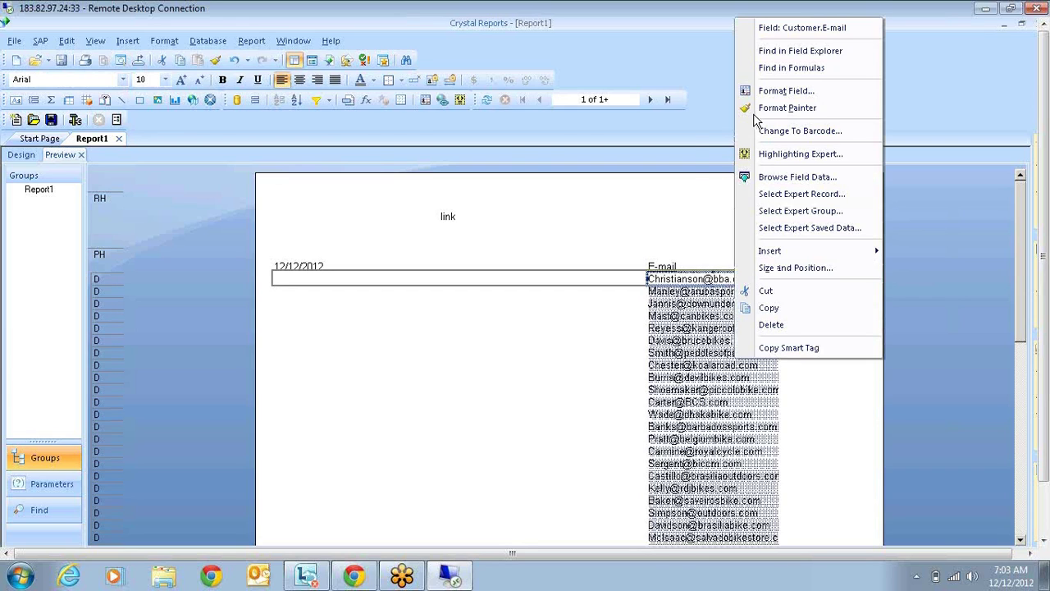
{"action": "left_click", "coordinate": [784, 91]}
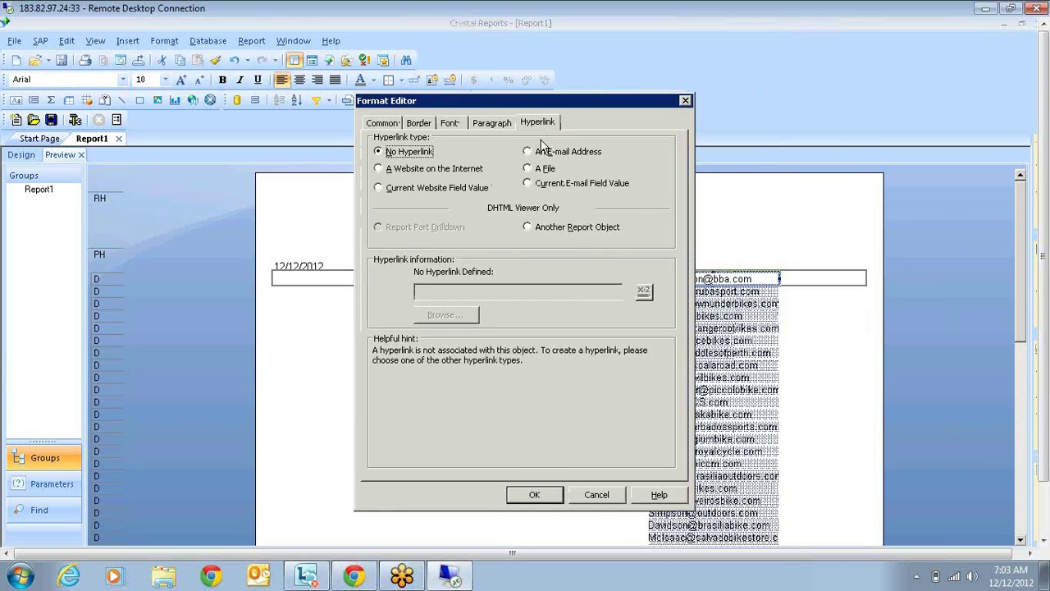
{"action": "left_click", "coordinate": [543, 151]}
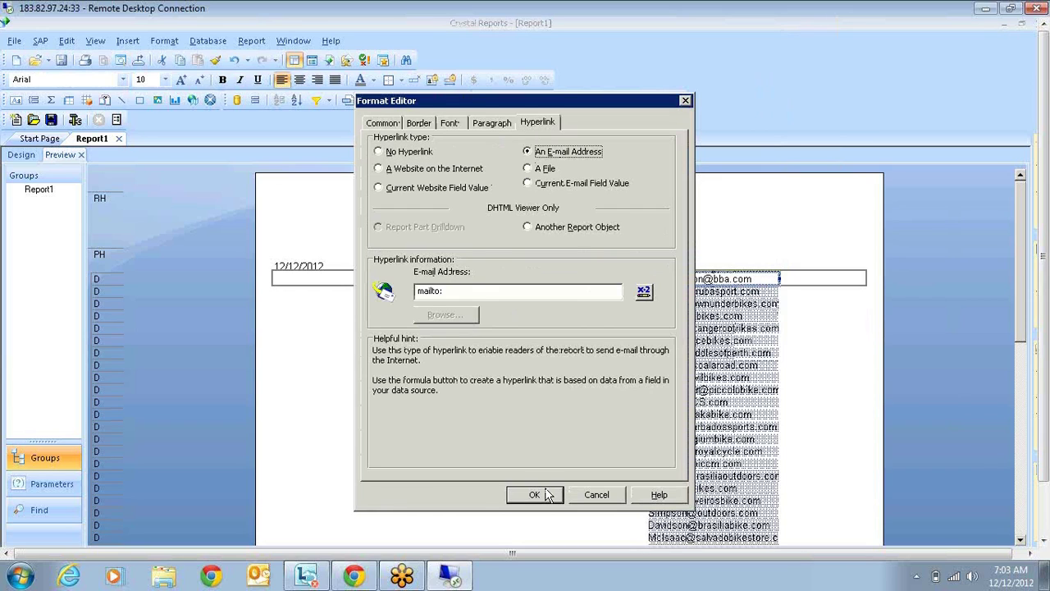
{"action": "left_click", "coordinate": [534, 494]}
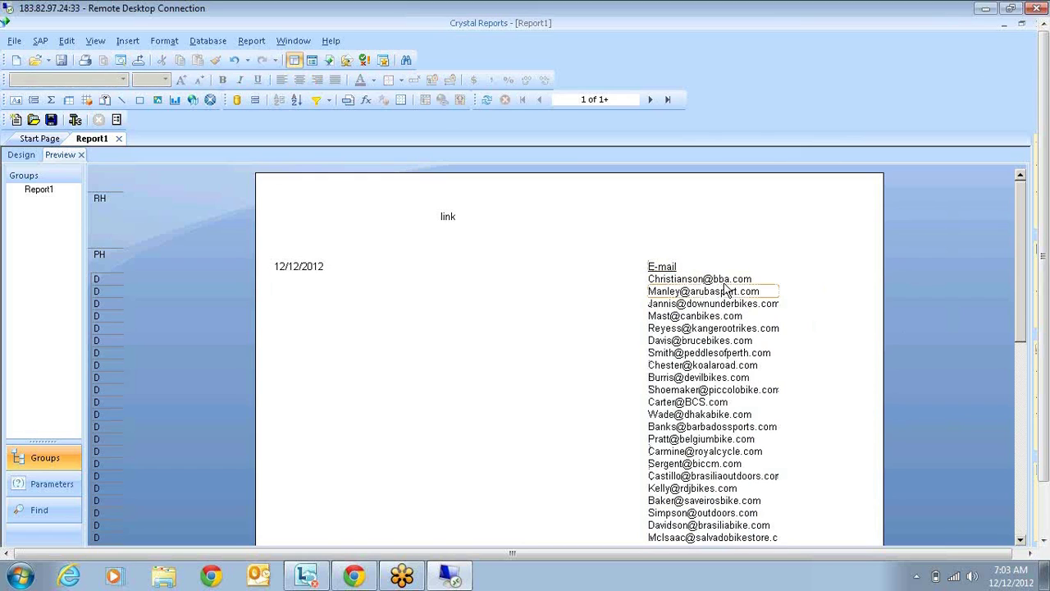
- Change the E-mail field's hyperlink type to Current E-mail Field Value
{"action": "right_click", "coordinate": [725, 289]}
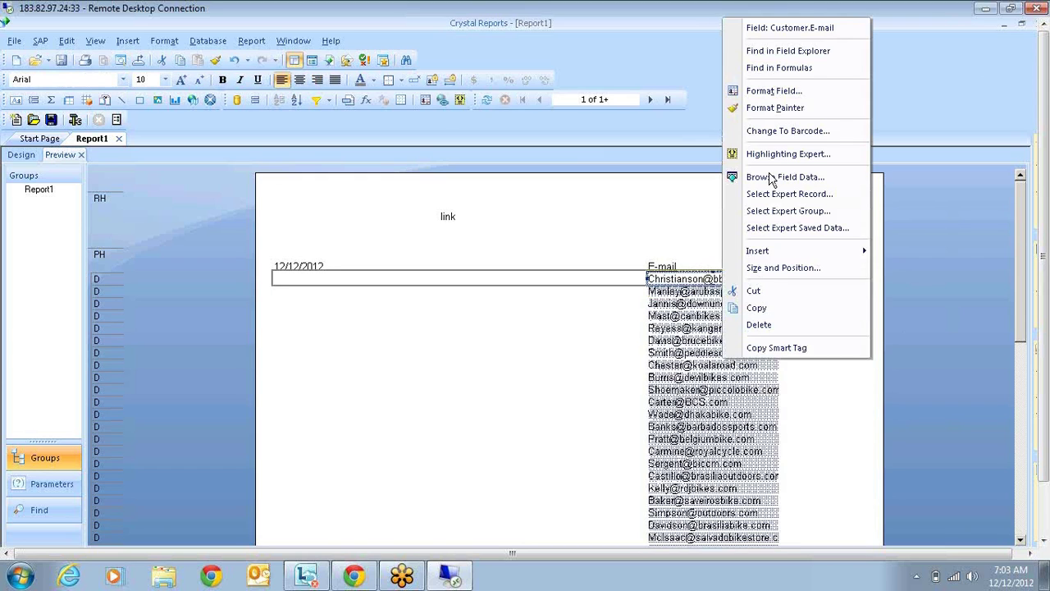
{"action": "left_click", "coordinate": [774, 90]}
{"action": "left_click", "coordinate": [539, 122]}
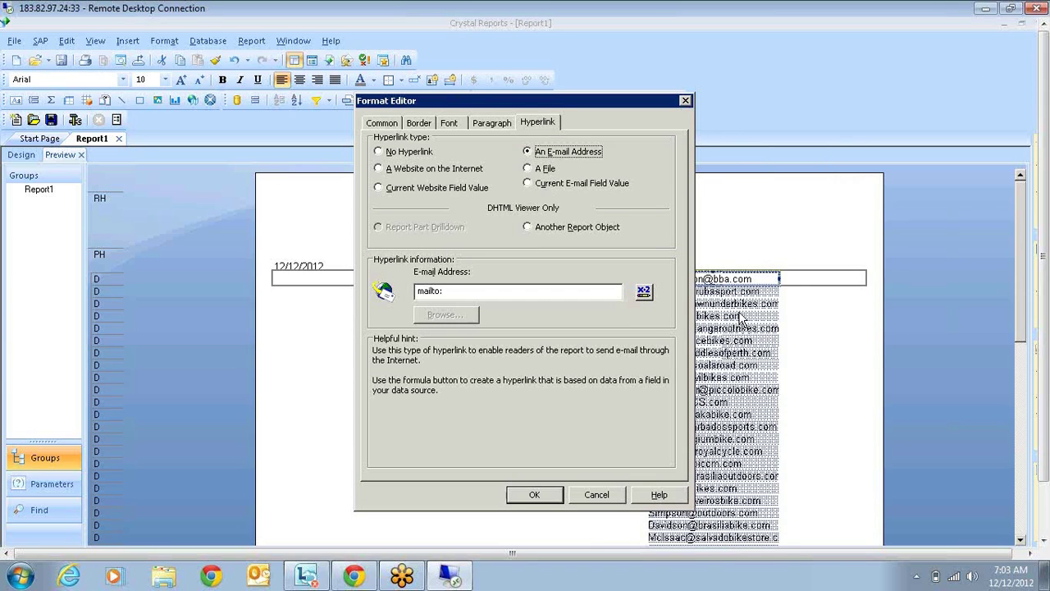
{"action": "left_click", "coordinate": [573, 188]}
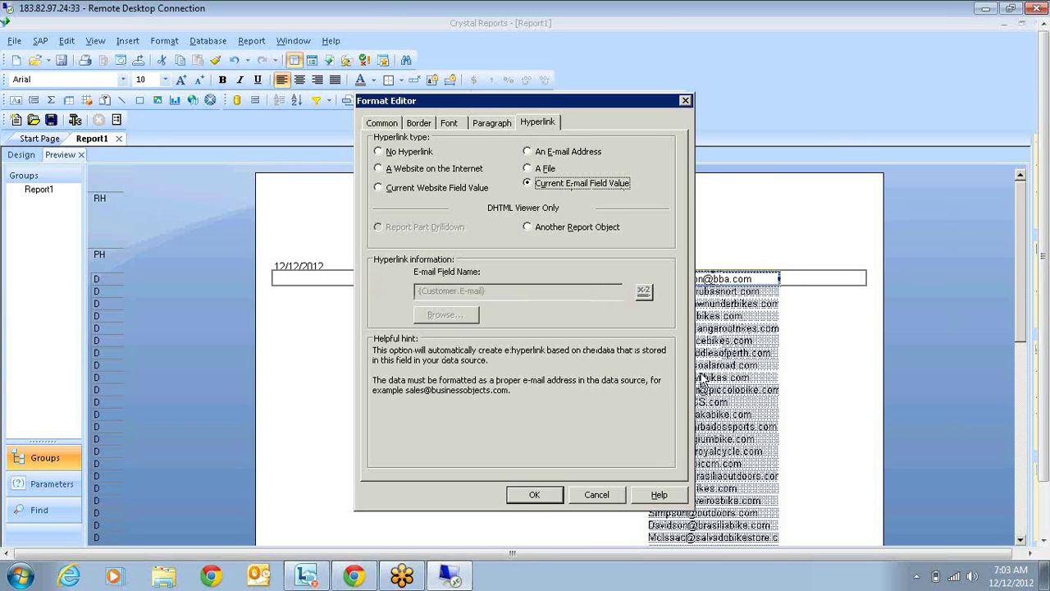
{"action": "left_click", "coordinate": [536, 495]}
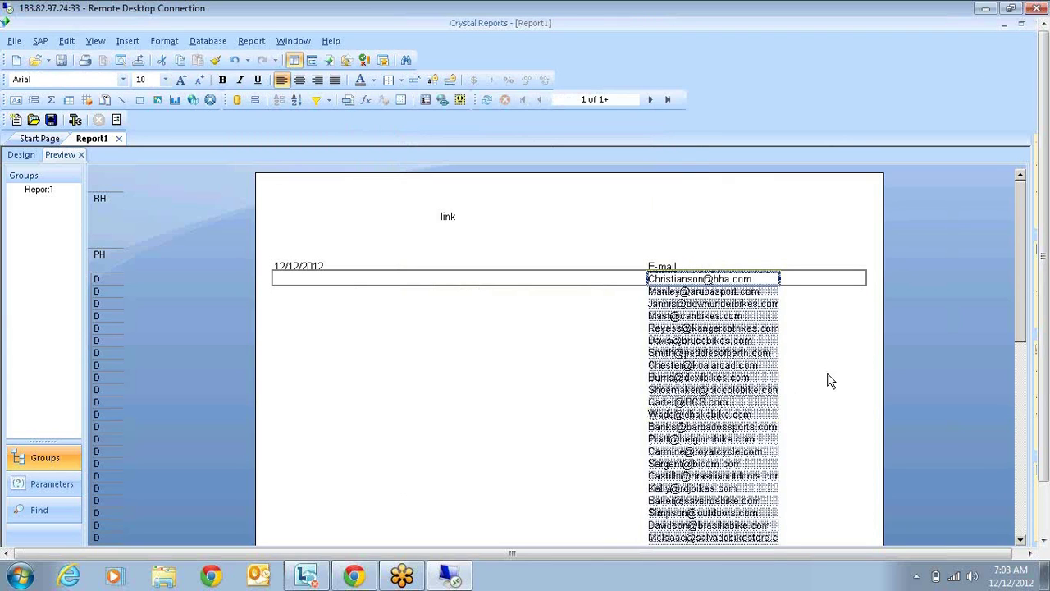
- Test the e-mail hyperlink on the first customer record, and close the Gmail browser window it launches
{"action": "left_click", "coordinate": [804, 344]}
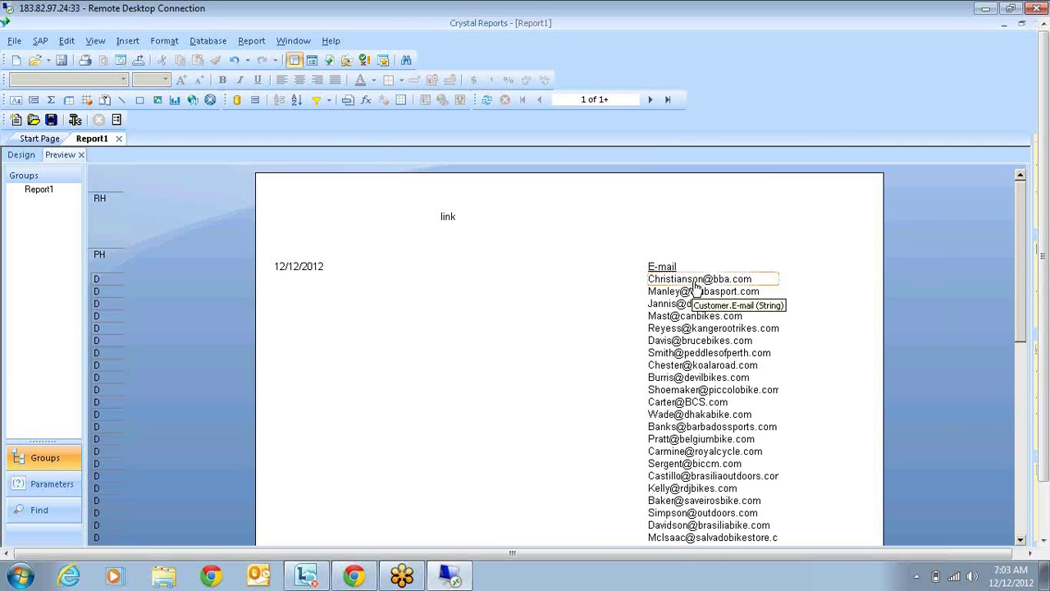
{"action": "left_click", "coordinate": [683, 281]}
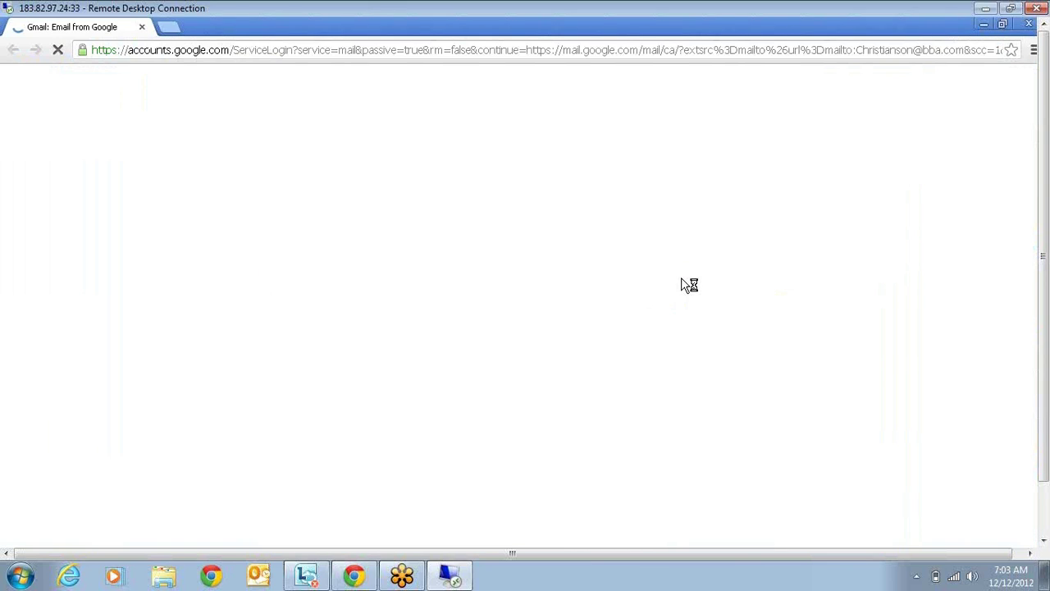
{"action": "left_click", "coordinate": [1018, 28]}
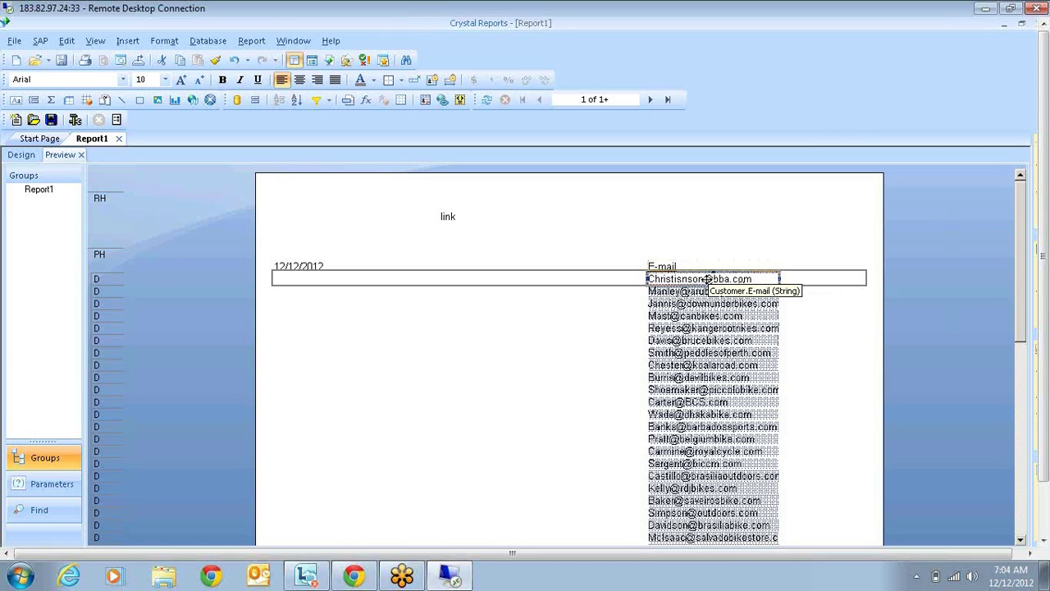
- Open the hyperlink settings of the "link" text object in the Report Header
{"action": "left_click", "coordinate": [452, 217]}
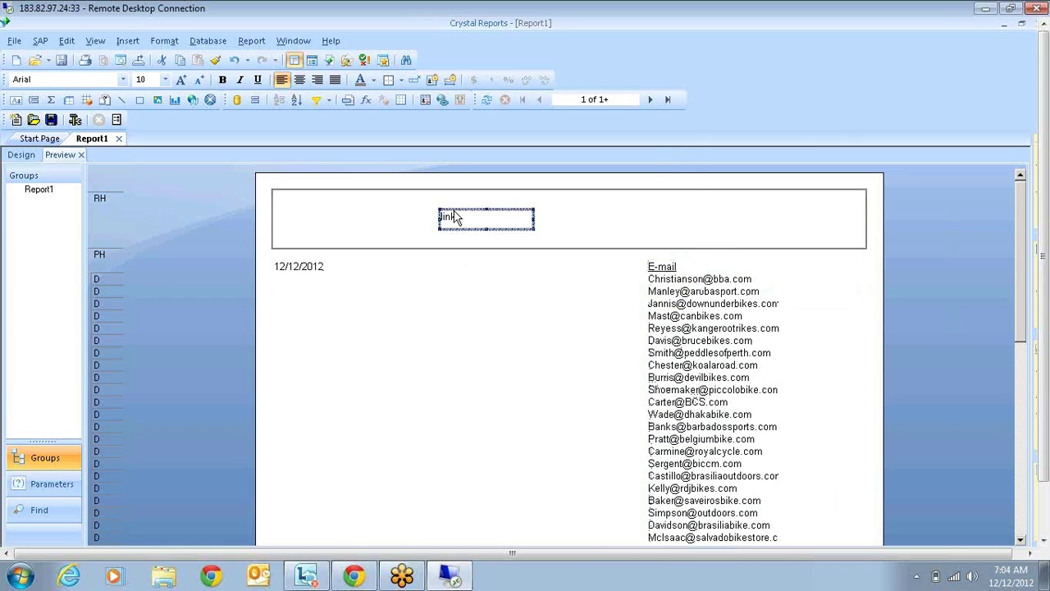
{"action": "right_click", "coordinate": [457, 218]}
{"action": "left_click", "coordinate": [510, 244]}
{"action": "left_click", "coordinate": [540, 123]}
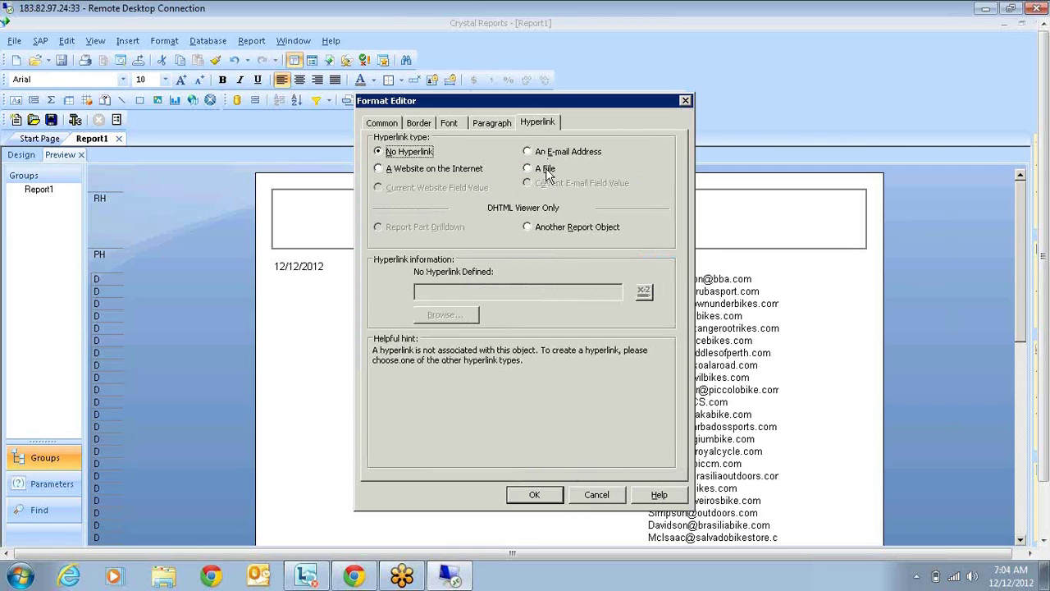
- Try a file hyperlink for the text object, browsing all file types on the Desktop and picking 123.txt
{"action": "left_click", "coordinate": [545, 170]}
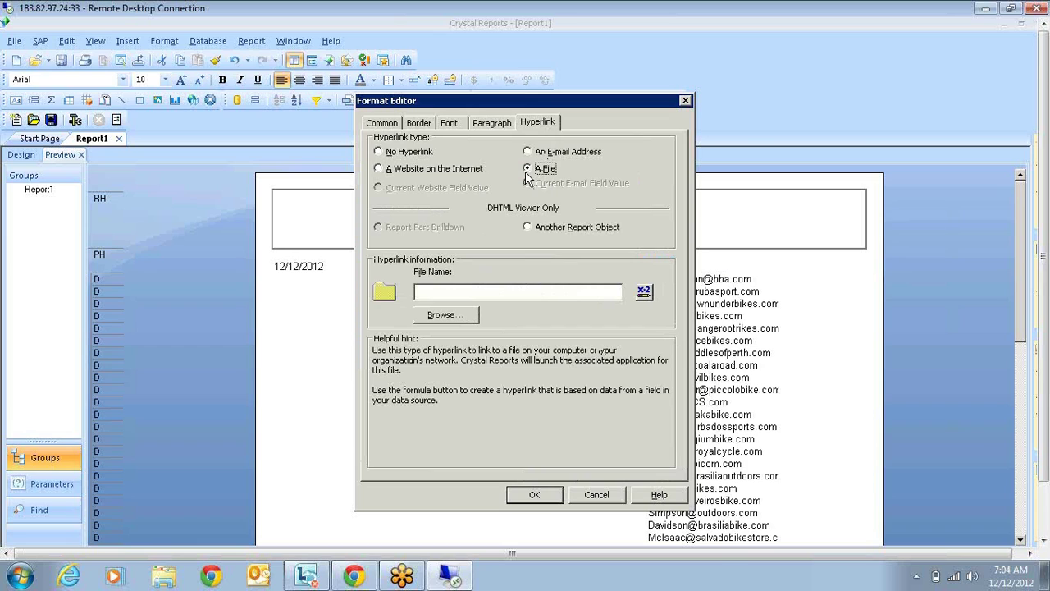
{"action": "left_click", "coordinate": [466, 318]}
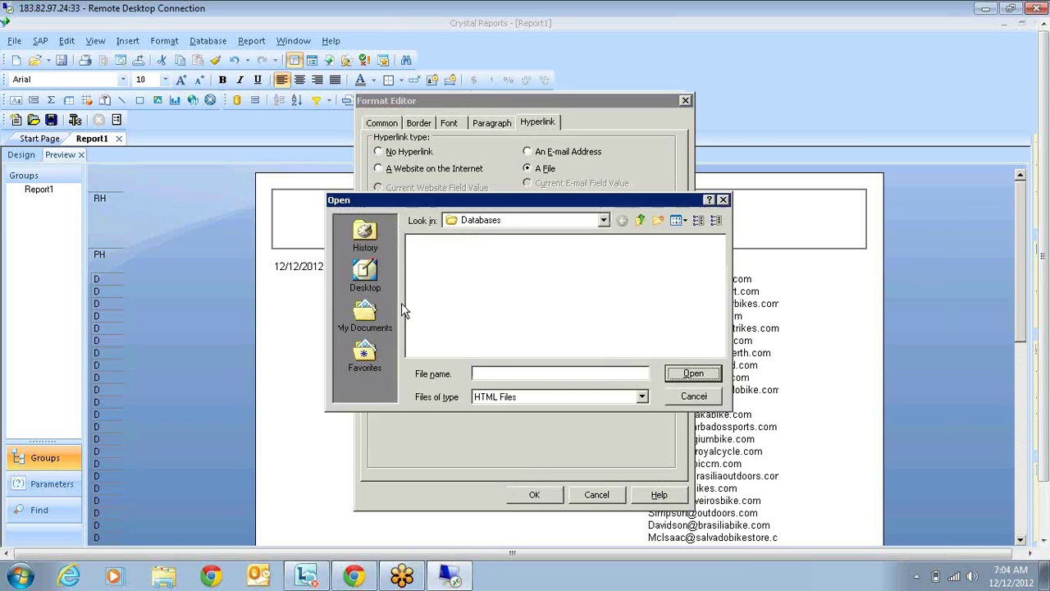
{"action": "left_click", "coordinate": [366, 273]}
{"action": "left_click", "coordinate": [508, 397]}
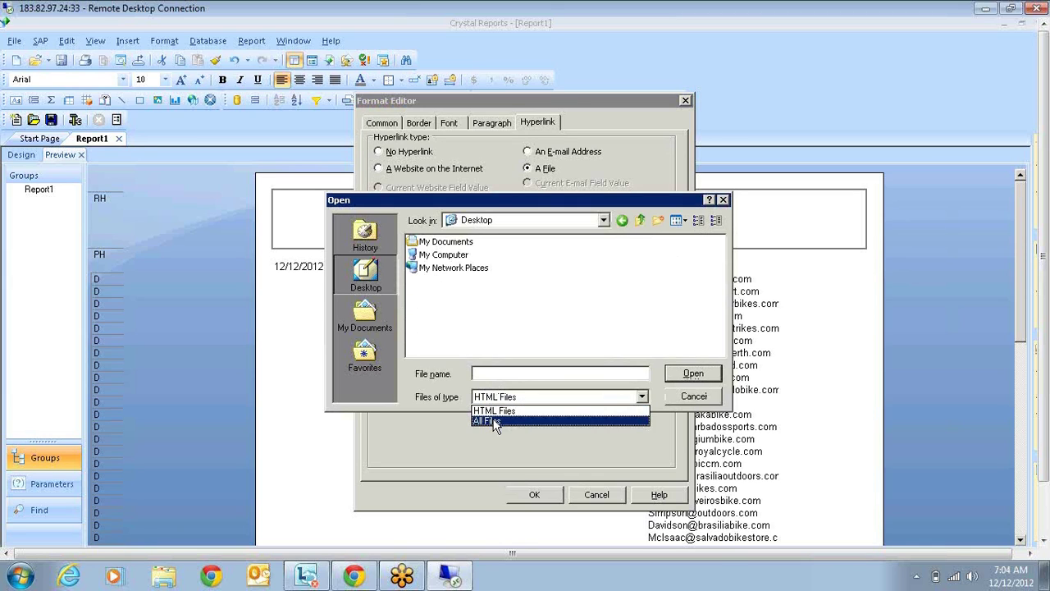
{"action": "left_click", "coordinate": [495, 421]}
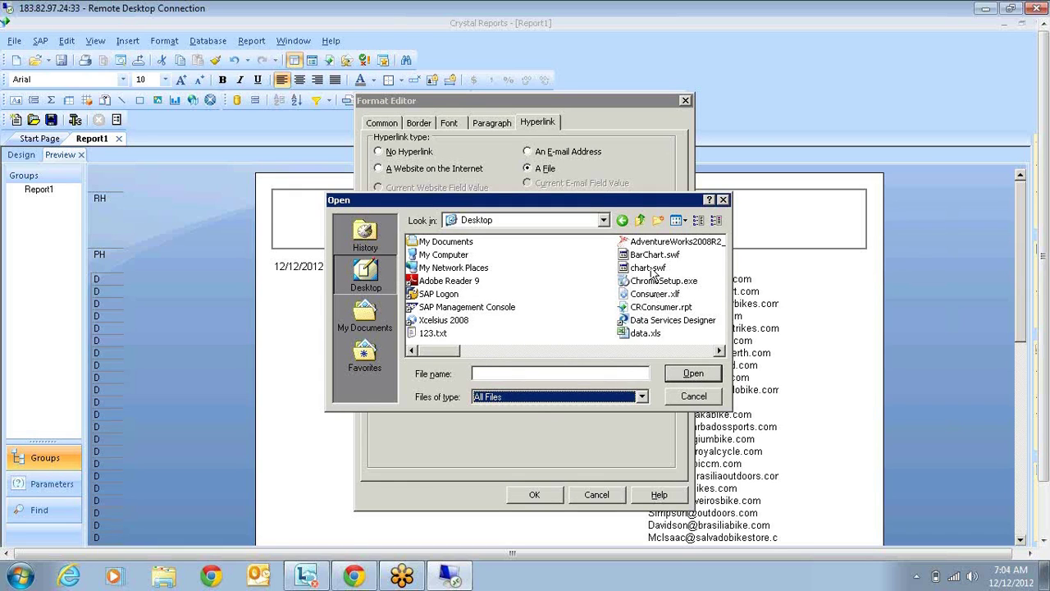
{"action": "left_click", "coordinate": [433, 333]}
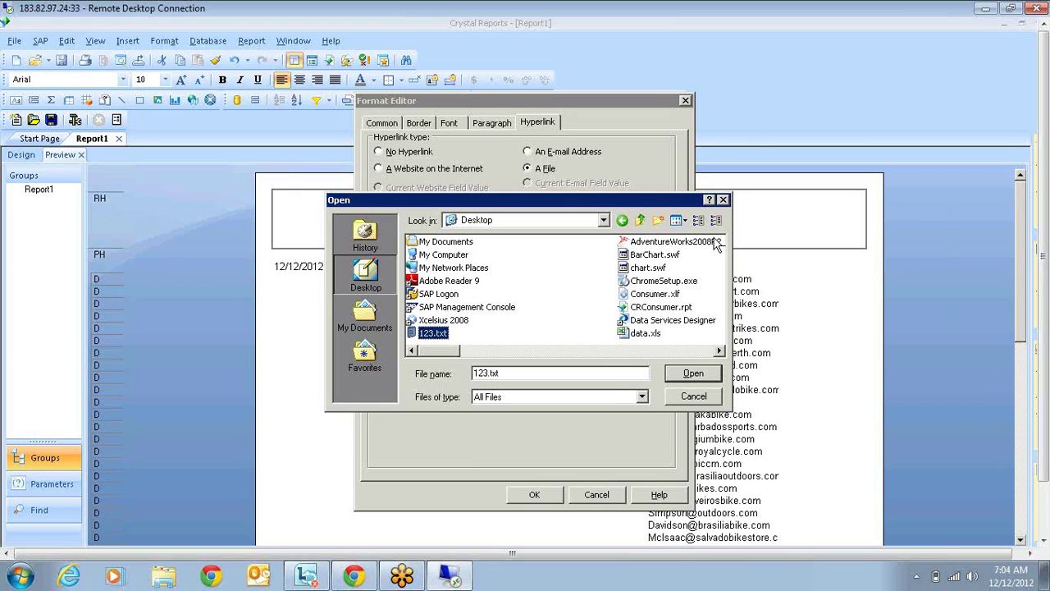
{"action": "left_click", "coordinate": [727, 202]}
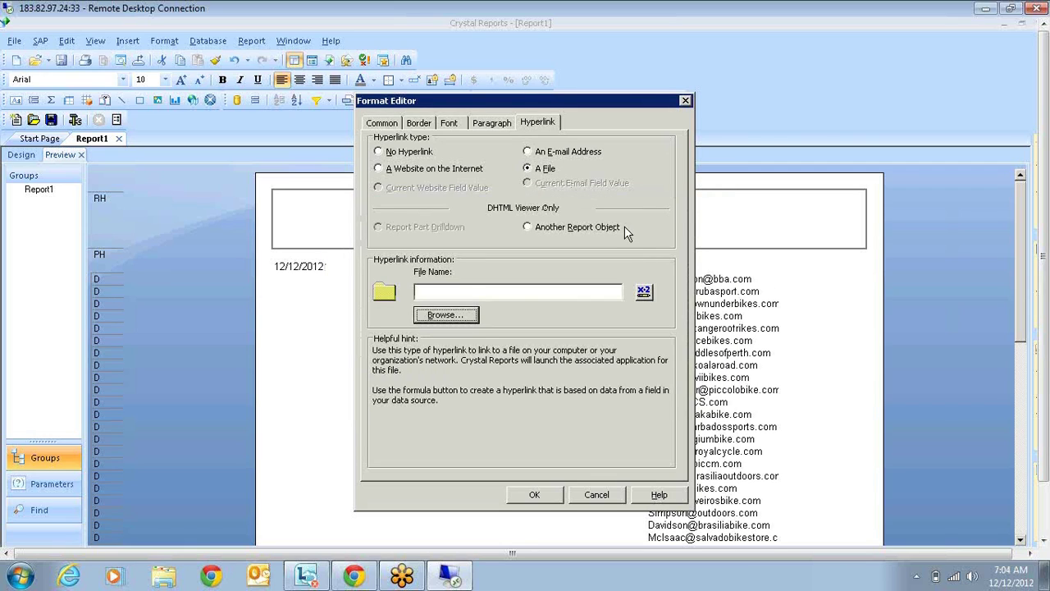
- Set the hyperlink type to A Website on the Internet, start an enterprise hyperlink and log on to BusinessObjects Enterprise with the account password
{"action": "left_click", "coordinate": [418, 168]}
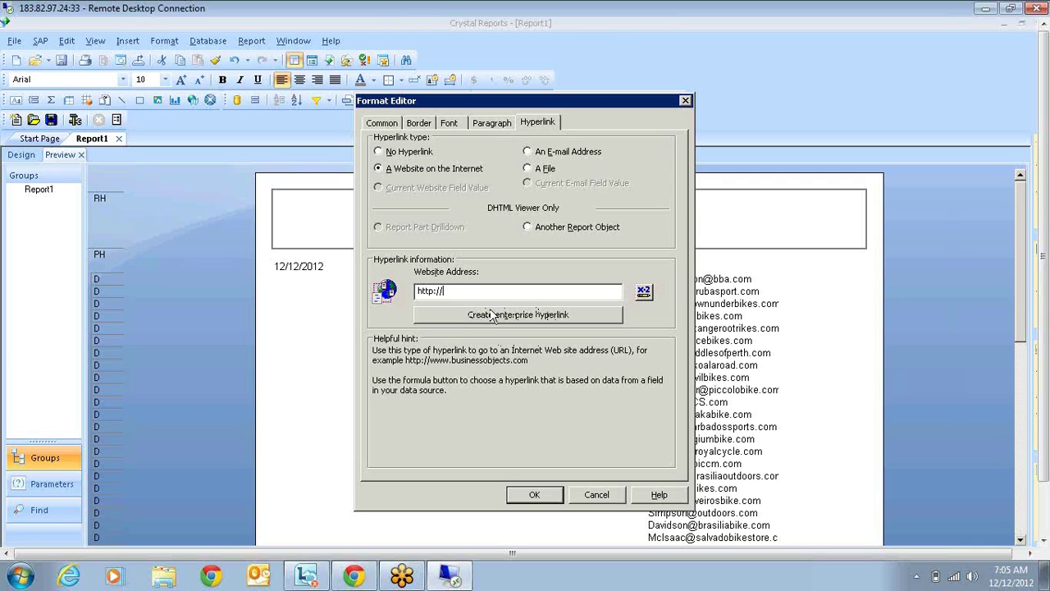
{"action": "left_click", "coordinate": [568, 320]}
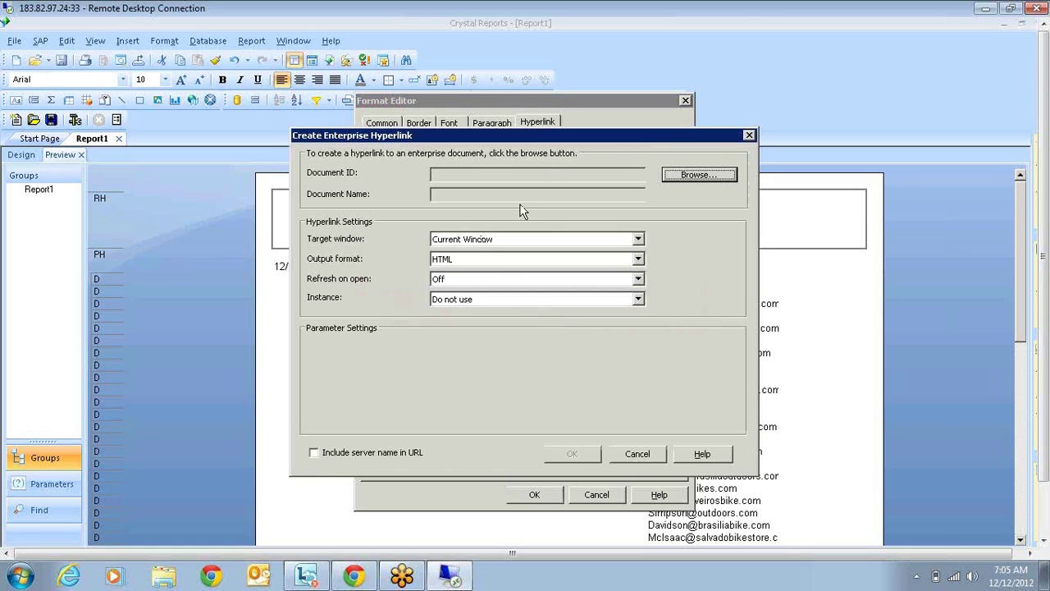
{"action": "left_click", "coordinate": [693, 184]}
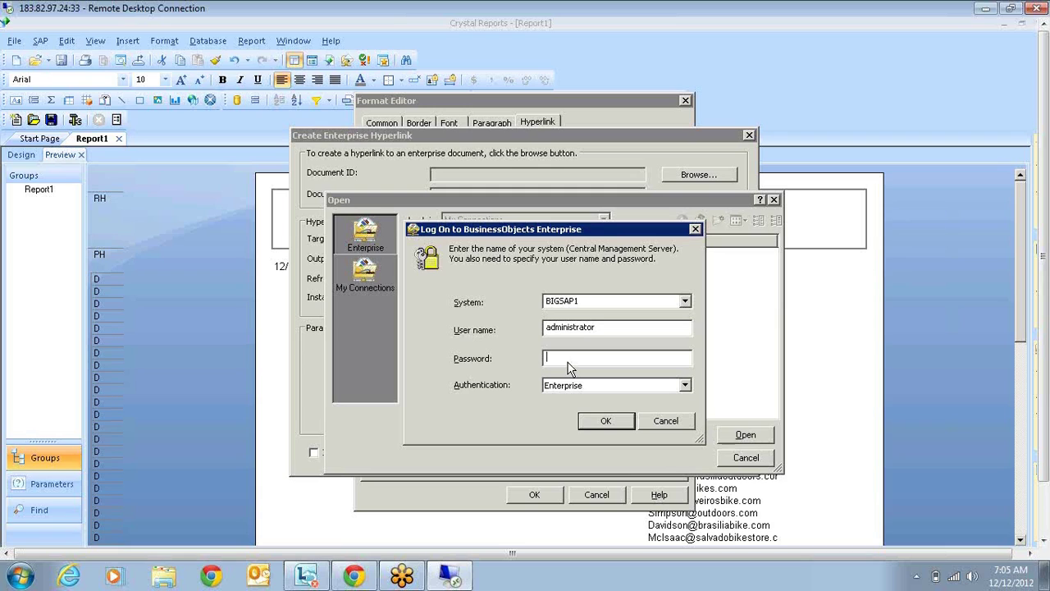
{"action": "type", "text": "p"}
{"action": "key", "text": "Return"}
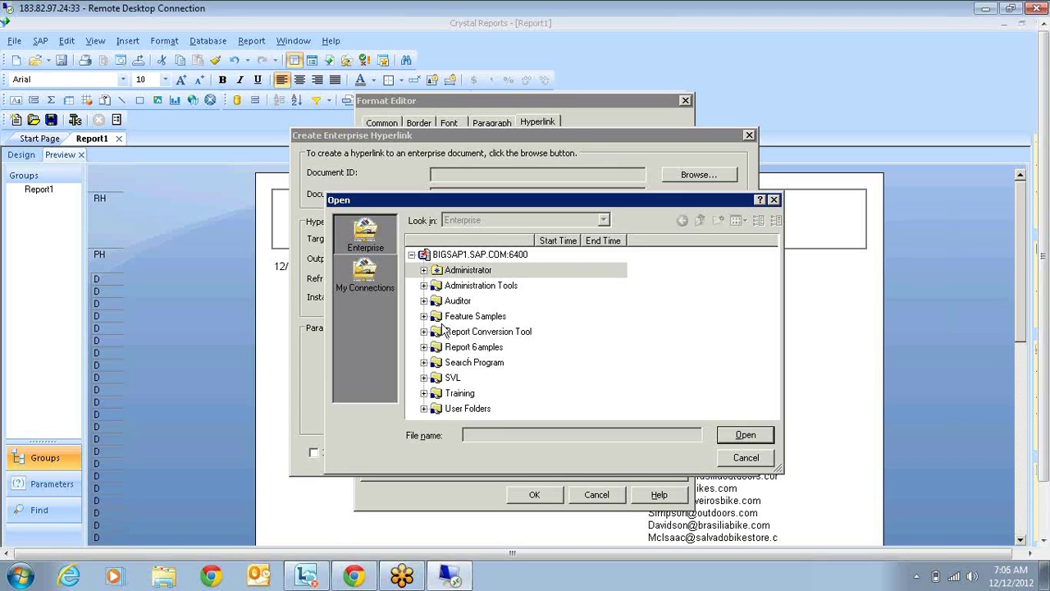
- Choose the Calculated Member Cross-tab Chart report from Report Samples > Feature Samples as the hyperlink's target document
{"action": "left_click", "coordinate": [423, 347]}
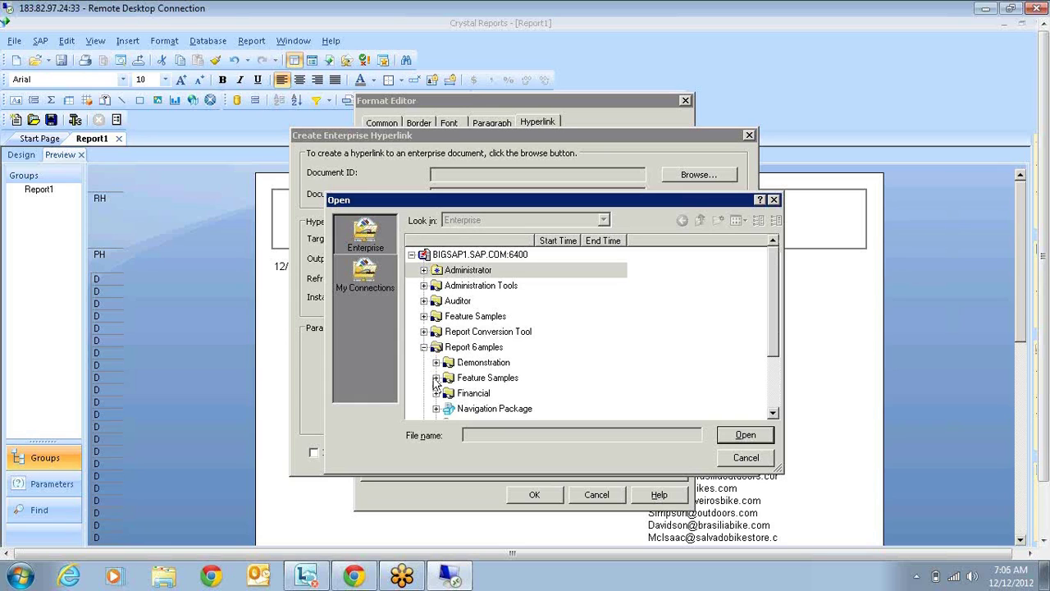
{"action": "left_click", "coordinate": [436, 377]}
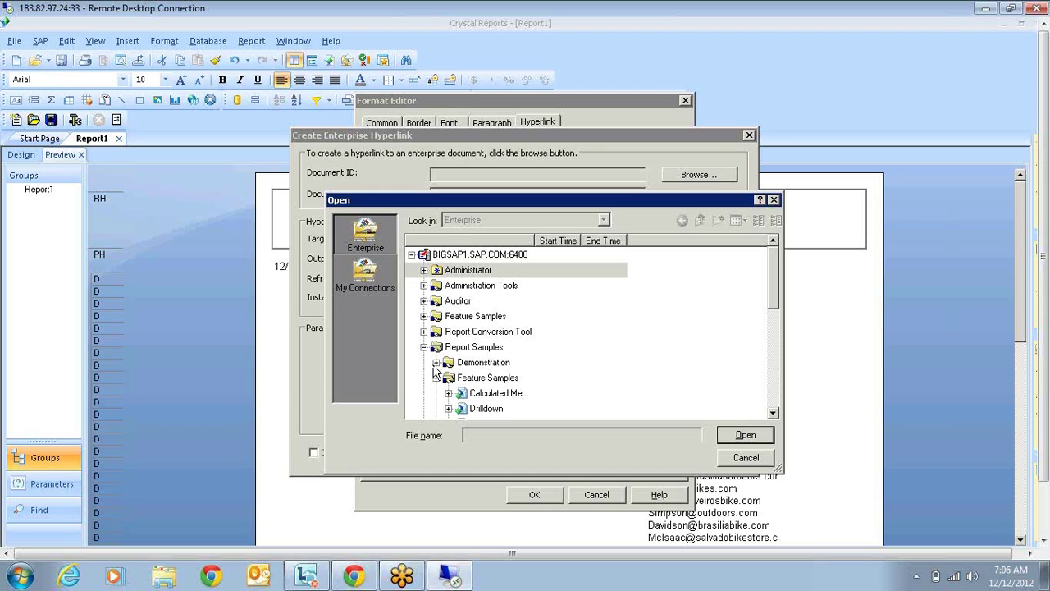
{"action": "left_click", "coordinate": [435, 362]}
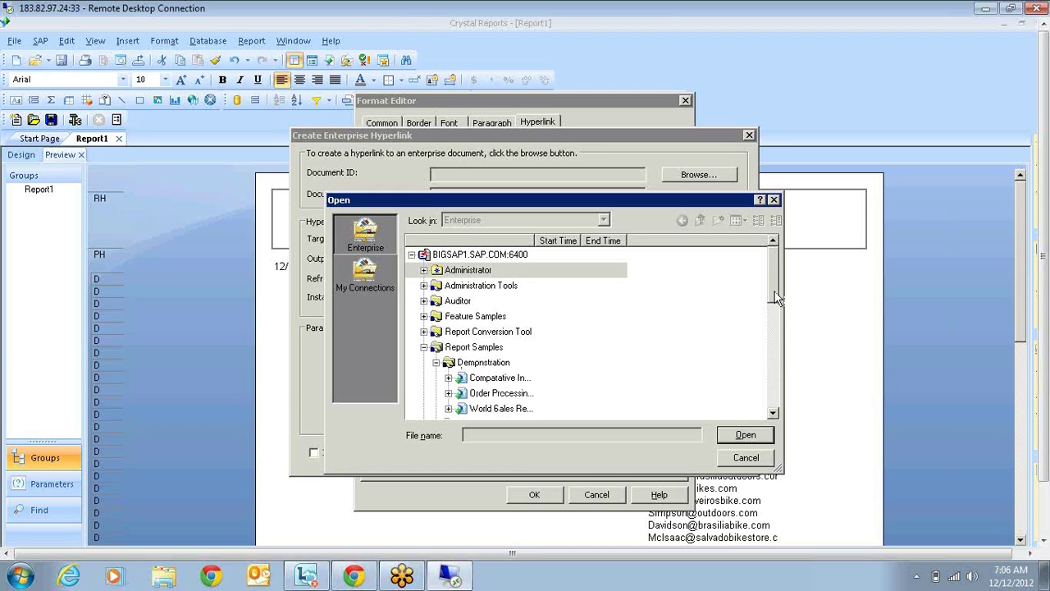
{"action": "scroll", "coordinate": [775, 307], "scroll_direction": "down", "scroll_amount": 1}
{"action": "left_click_drag", "start_coordinate": [774, 307], "coordinate": [771, 328]}
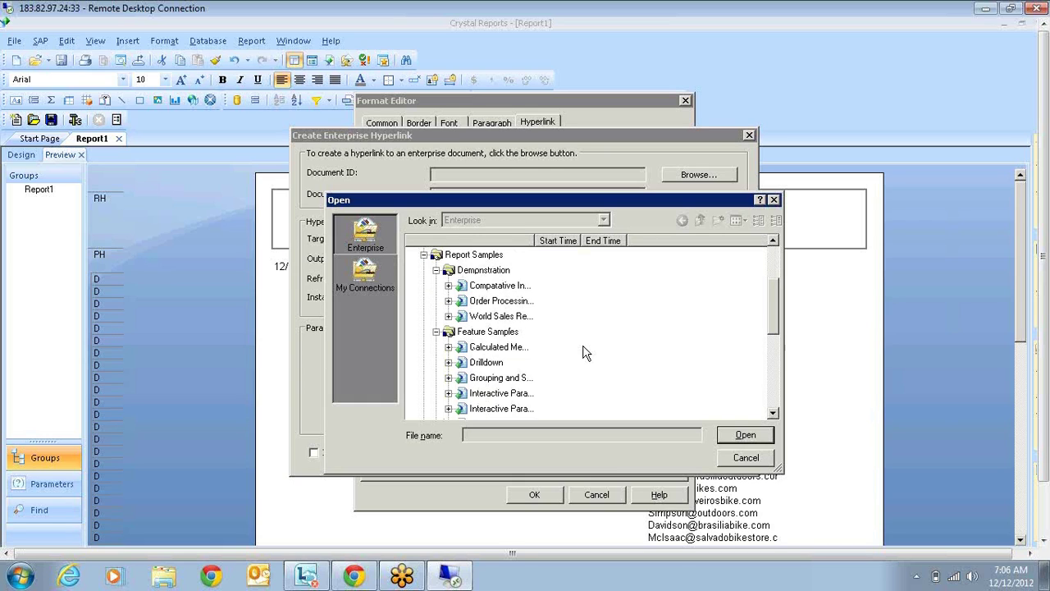
{"action": "left_click", "coordinate": [502, 348]}
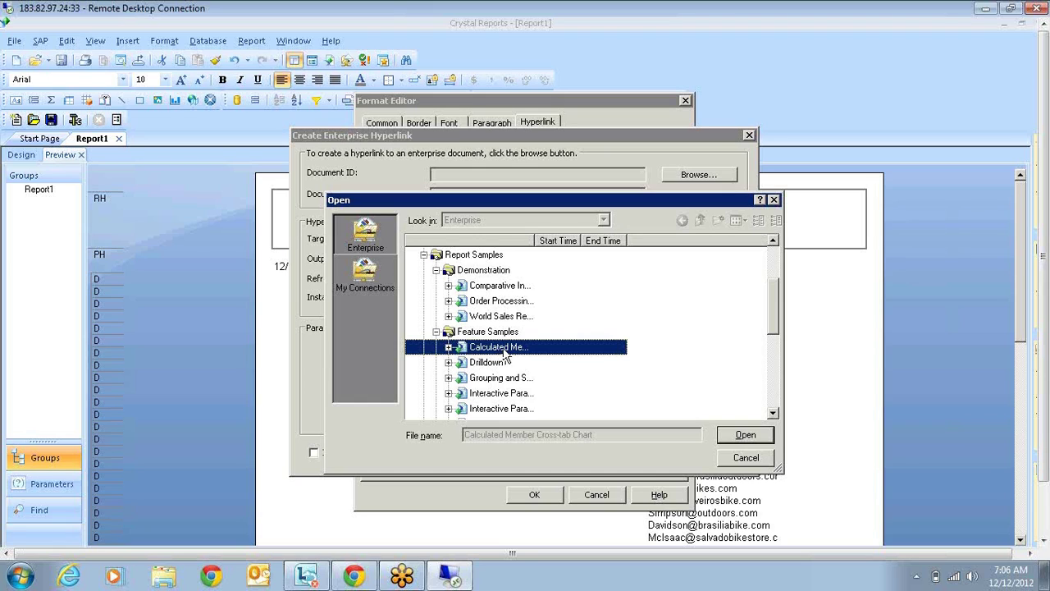
{"action": "left_click", "coordinate": [756, 440]}
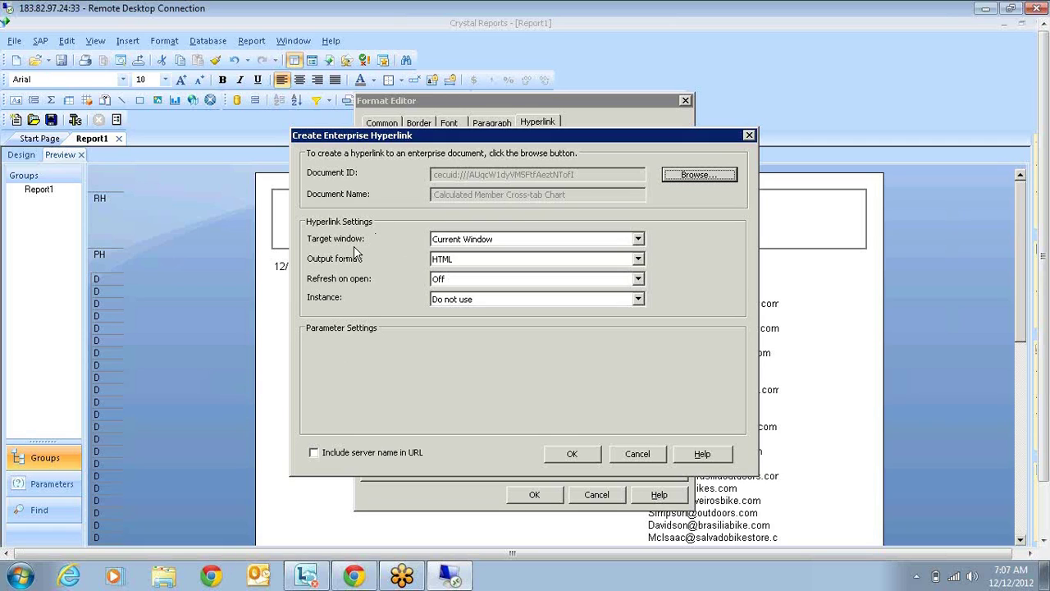
- Configure the enterprise hyperlink with target New Window, output format PDF, refresh on open On, and the server name included in the URL
{"action": "left_click", "coordinate": [459, 239]}
{"action": "left_click", "coordinate": [474, 251]}
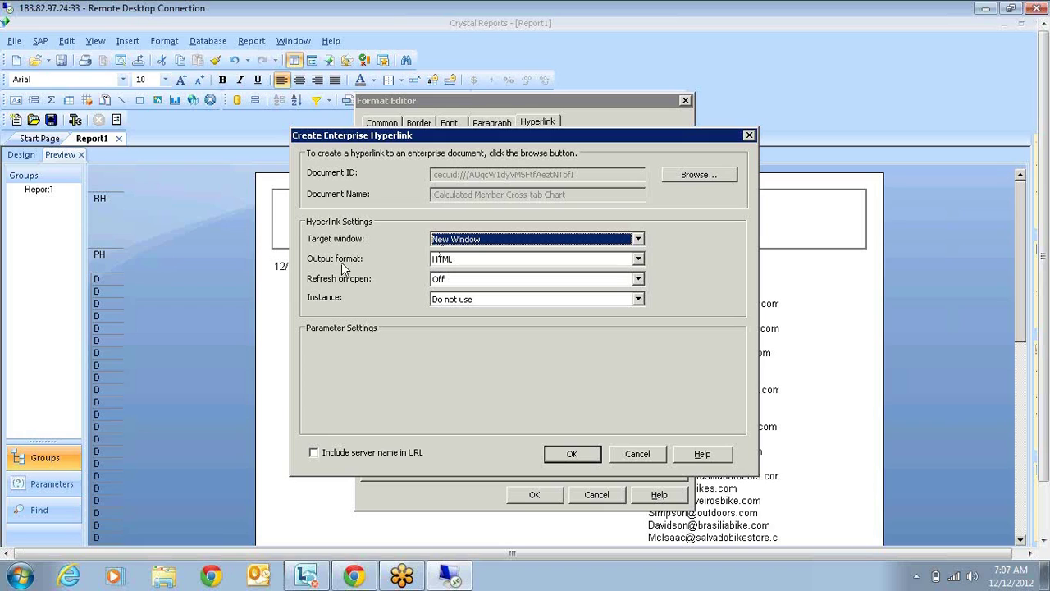
{"action": "left_click", "coordinate": [448, 261]}
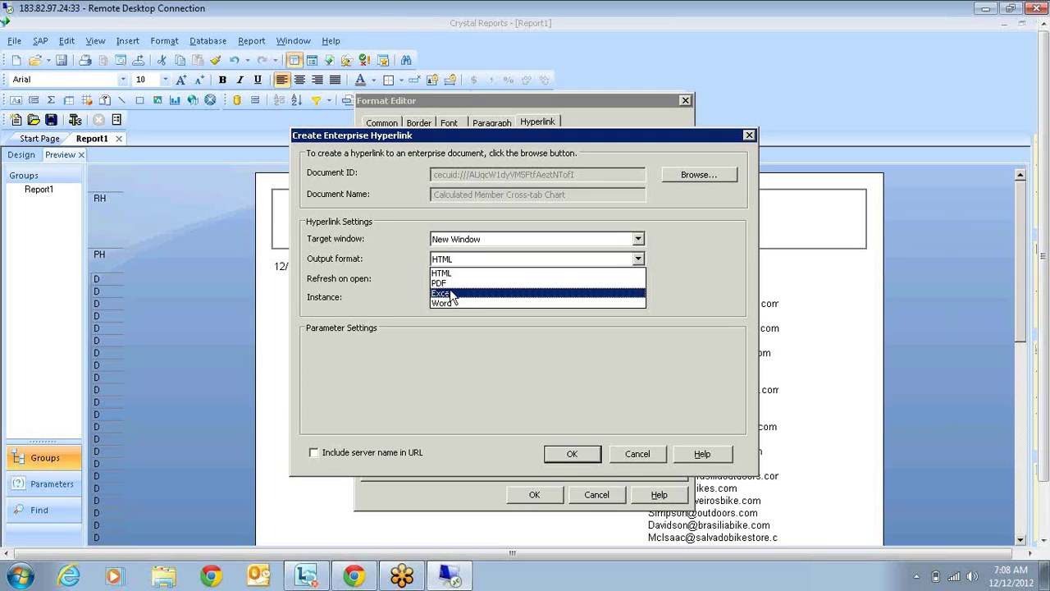
{"action": "left_click", "coordinate": [442, 283]}
{"action": "left_click", "coordinate": [444, 279]}
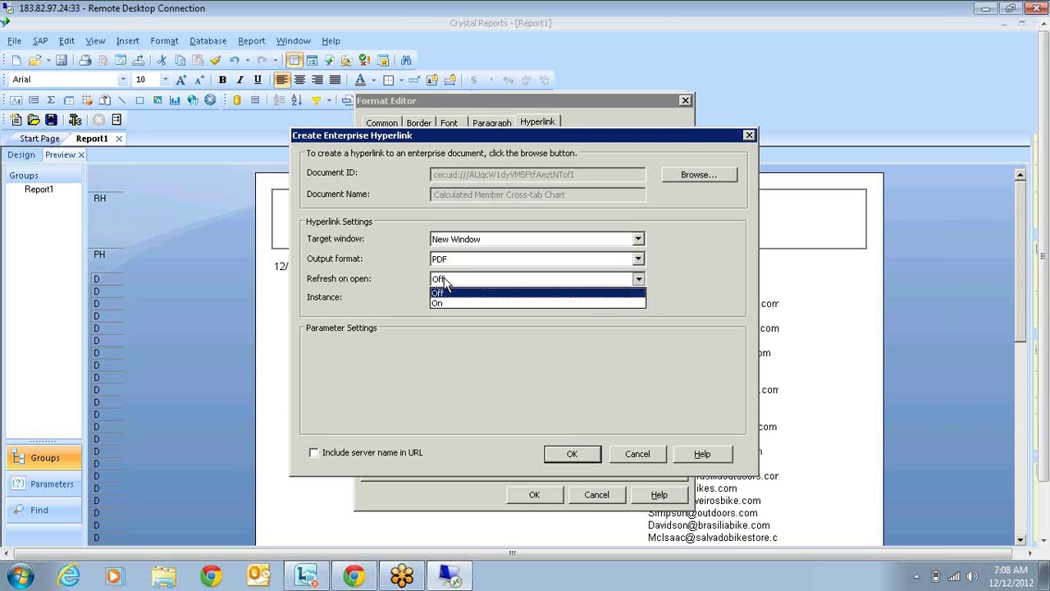
{"action": "left_click", "coordinate": [443, 303]}
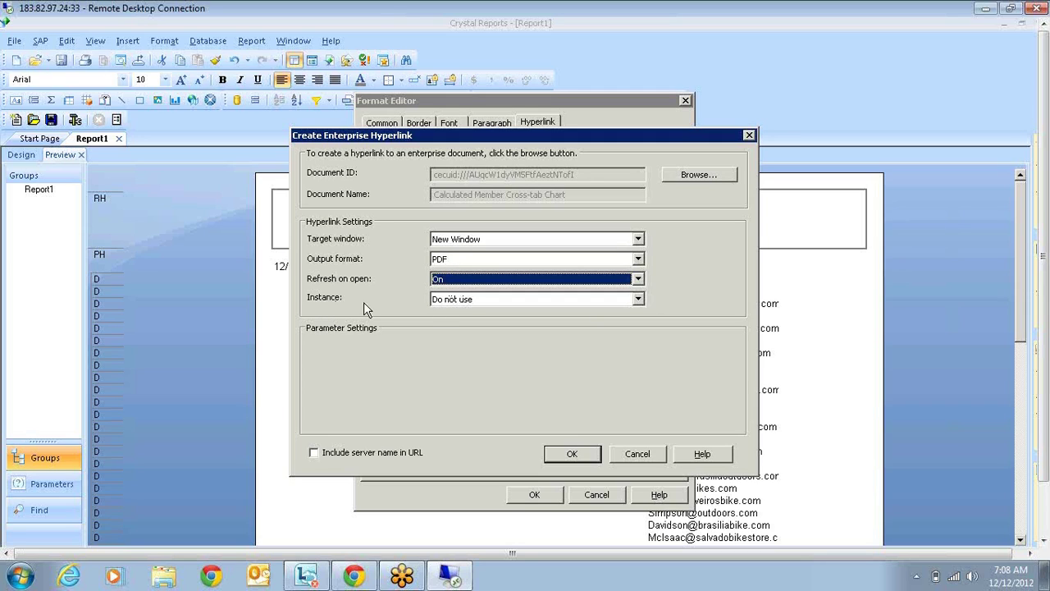
{"action": "left_click", "coordinate": [440, 302]}
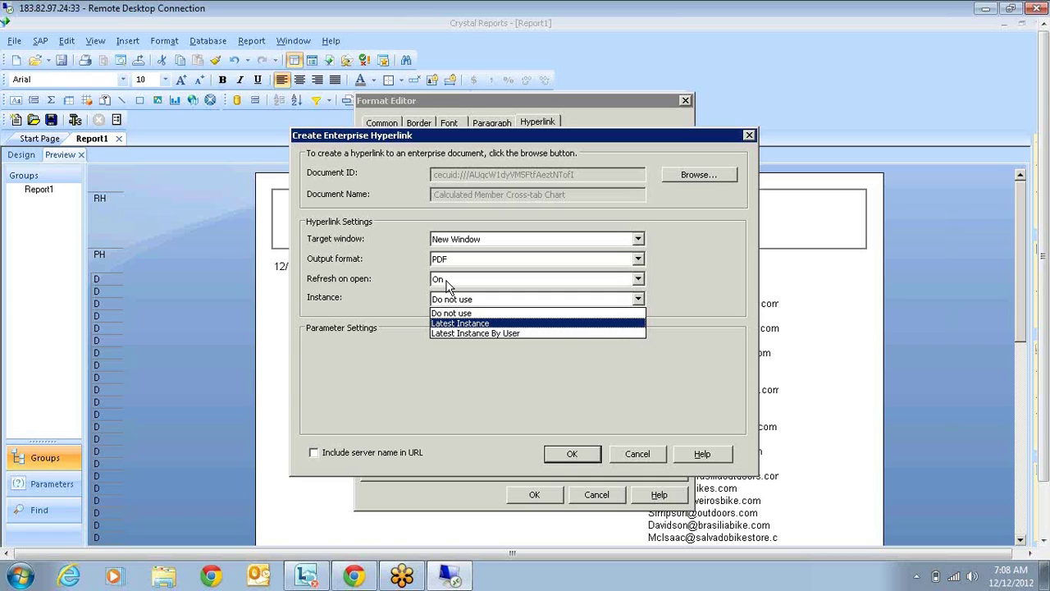
{"action": "left_click", "coordinate": [692, 273]}
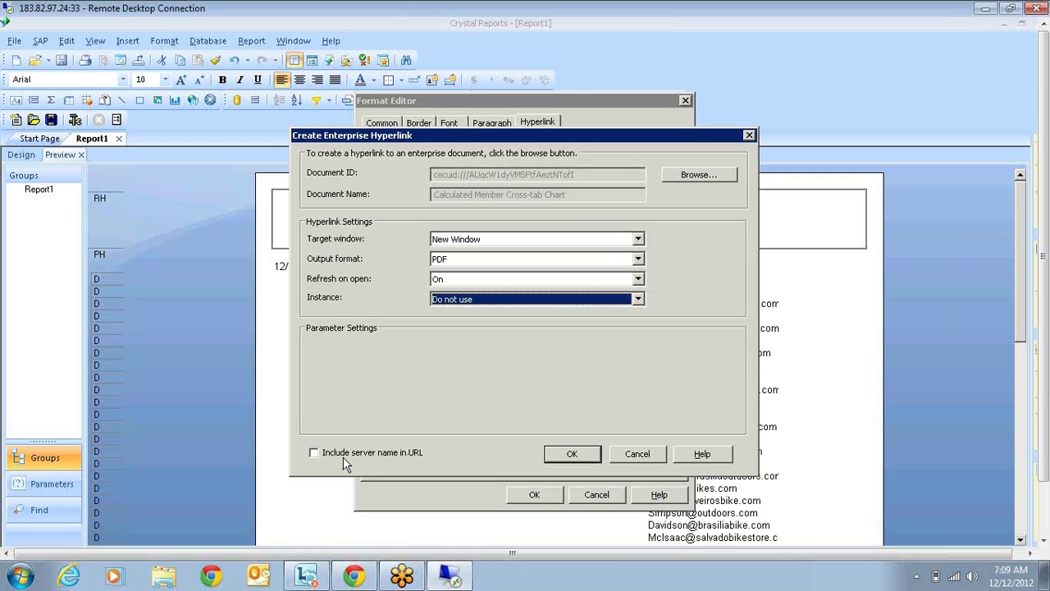
{"action": "left_click", "coordinate": [315, 453]}
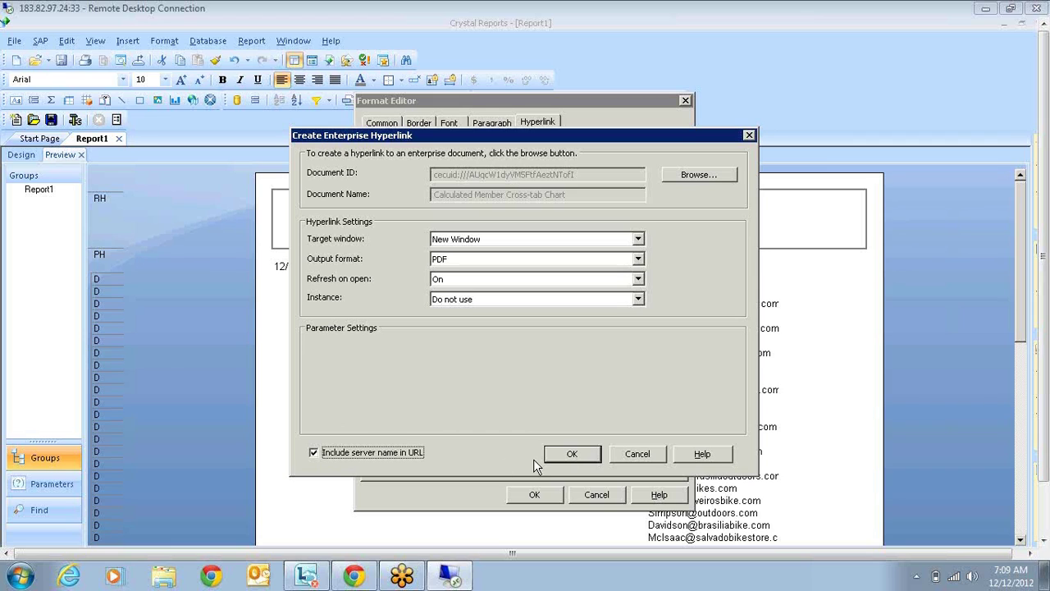
{"action": "left_click", "coordinate": [567, 456]}
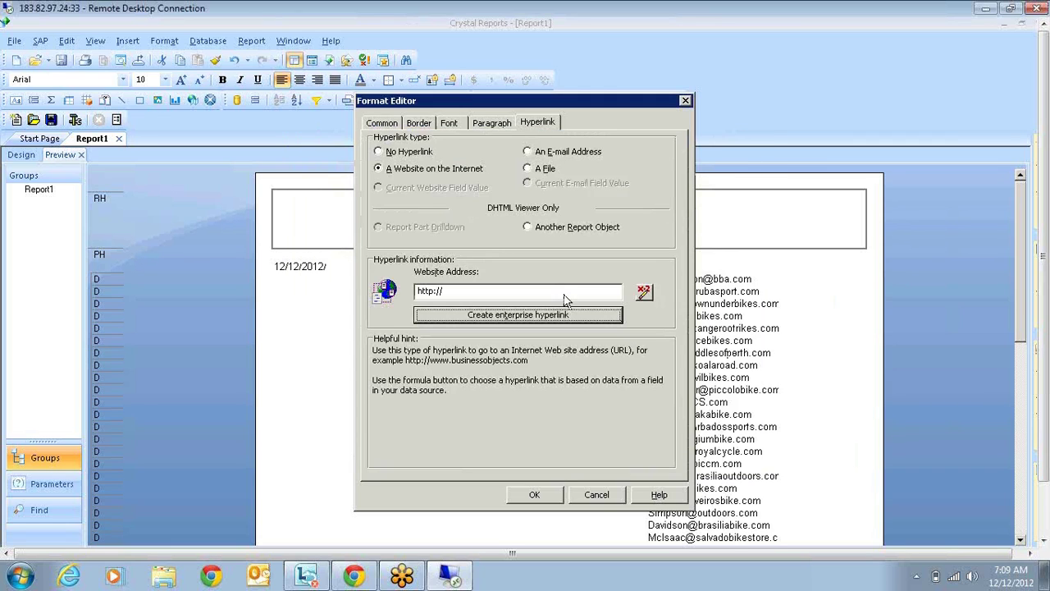
- Open the website address formula and remove ".SAP.COM" from the server name in its OpenDocument URL
{"action": "left_click", "coordinate": [646, 294]}
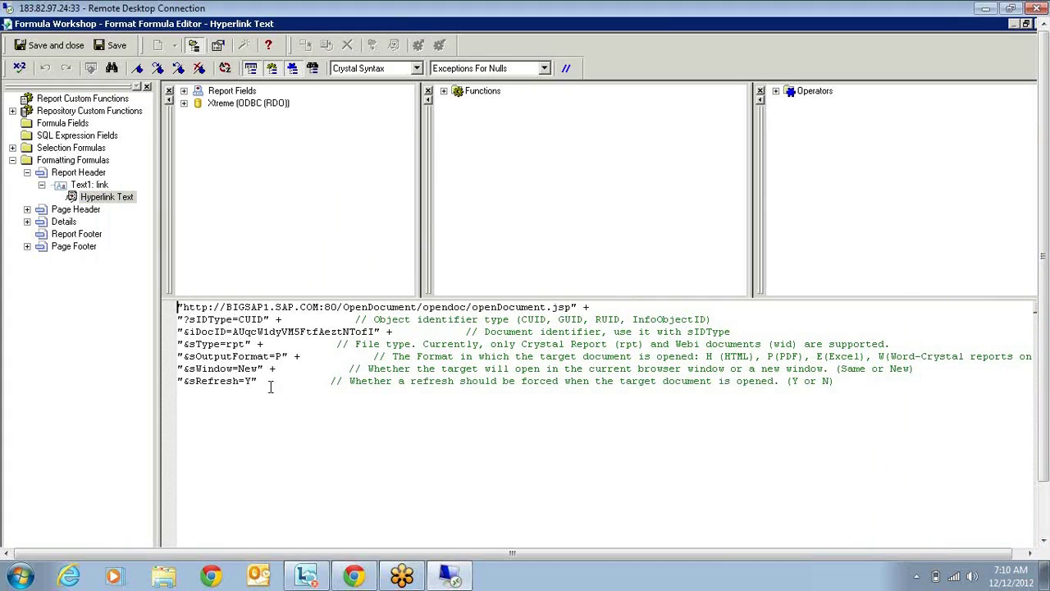
{"action": "left_click_drag", "start_coordinate": [837, 382], "coordinate": [178, 306]}
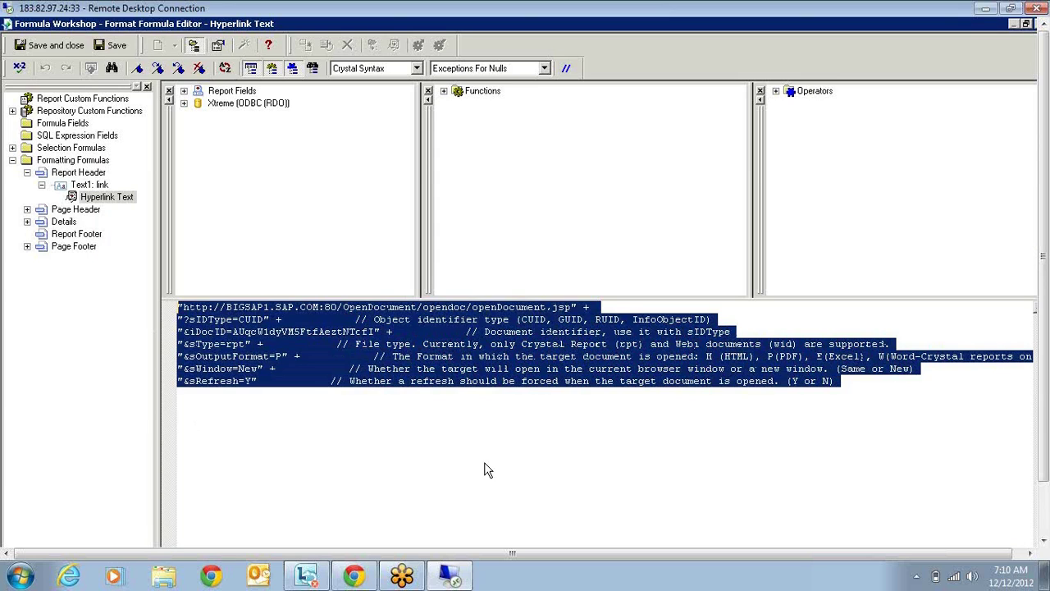
{"action": "left_click", "coordinate": [302, 345]}
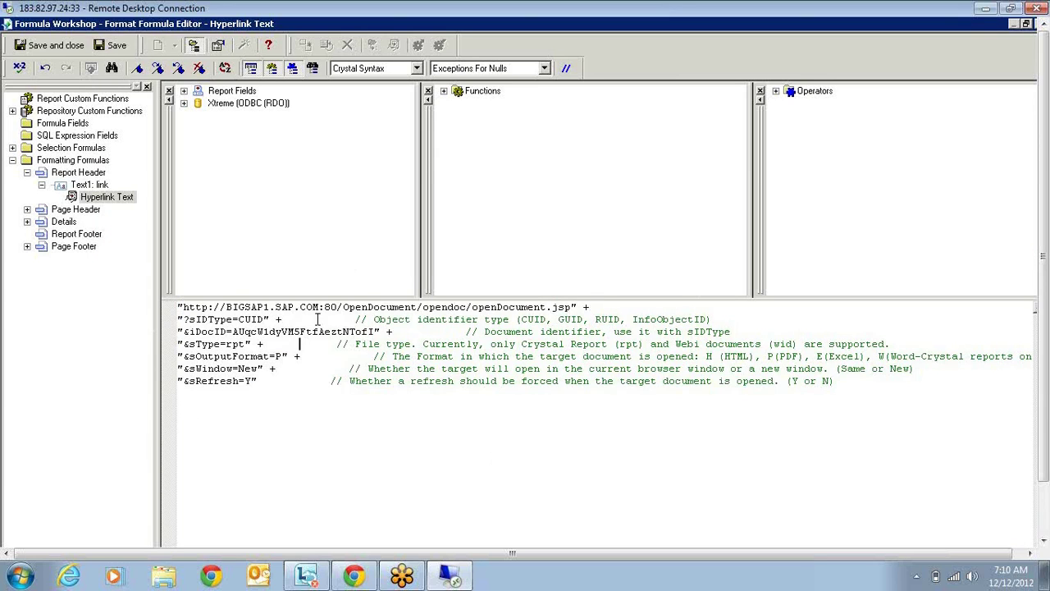
{"action": "double_click", "coordinate": [284, 306]}
{"action": "left_click_drag", "start_coordinate": [313, 306], "coordinate": [320, 307]}
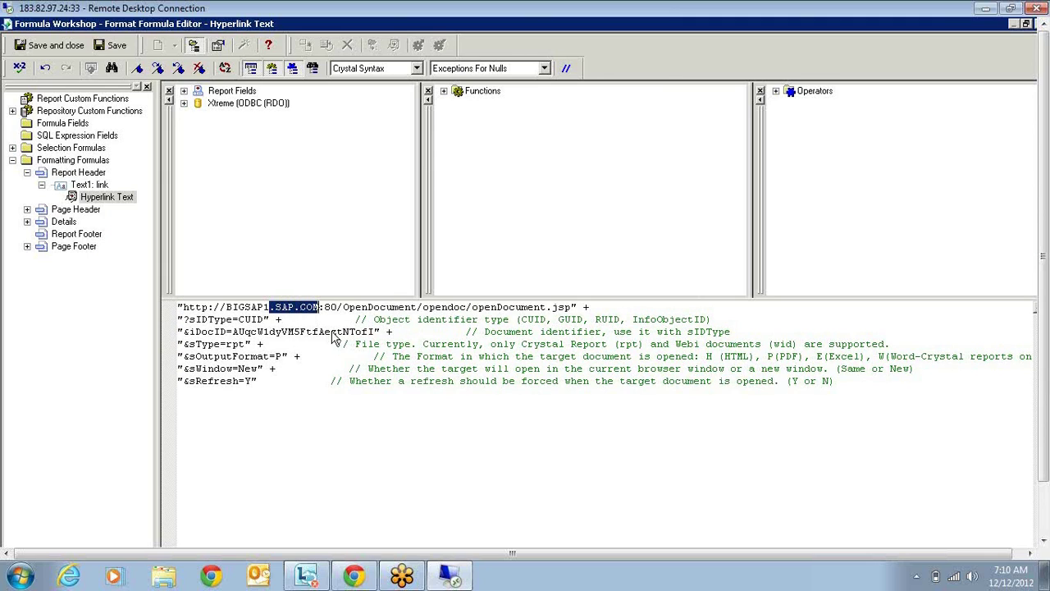
{"action": "key", "text": "Delete"}
- Set the port in the hyperlink formula's URL to 8080, and save the formula and hyperlink settings
{"action": "key", "text": "Right"}
{"action": "key", "text": "Right"}
{"action": "key", "text": "Right"}
{"action": "type", "text": "8"}
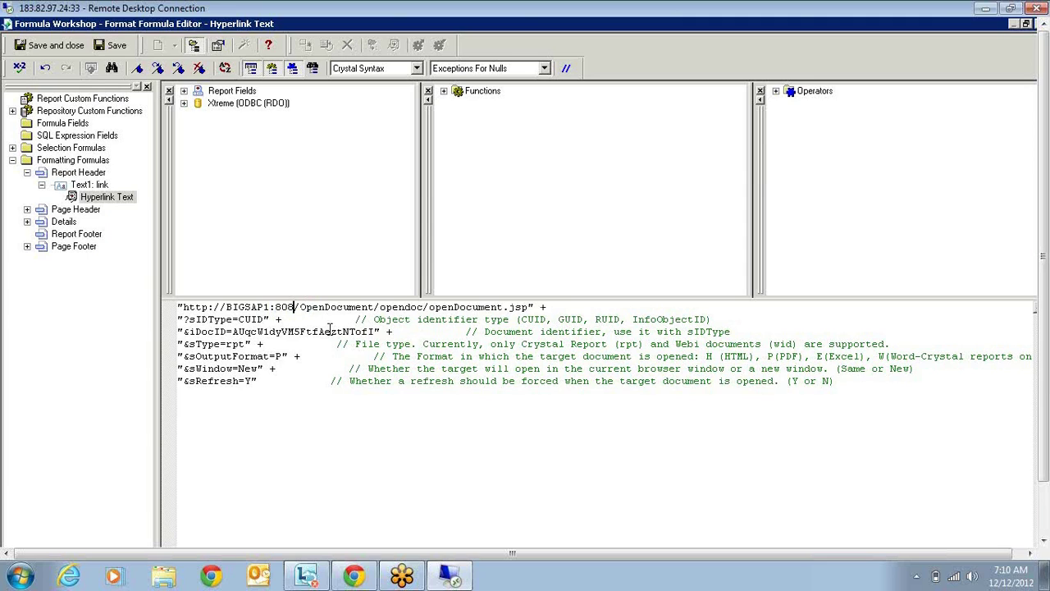
{"action": "type", "text": "0"}
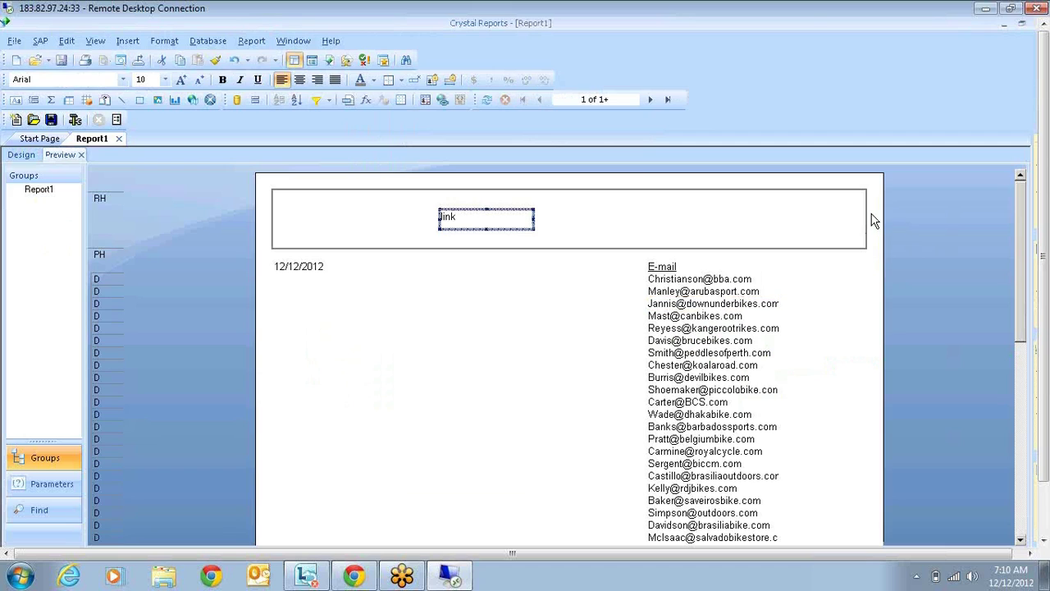
- Follow the hyperlink on the "link" text object and review the Calculated Member Cross-tab Chart report it opens
{"action": "left_click", "coordinate": [837, 215]}
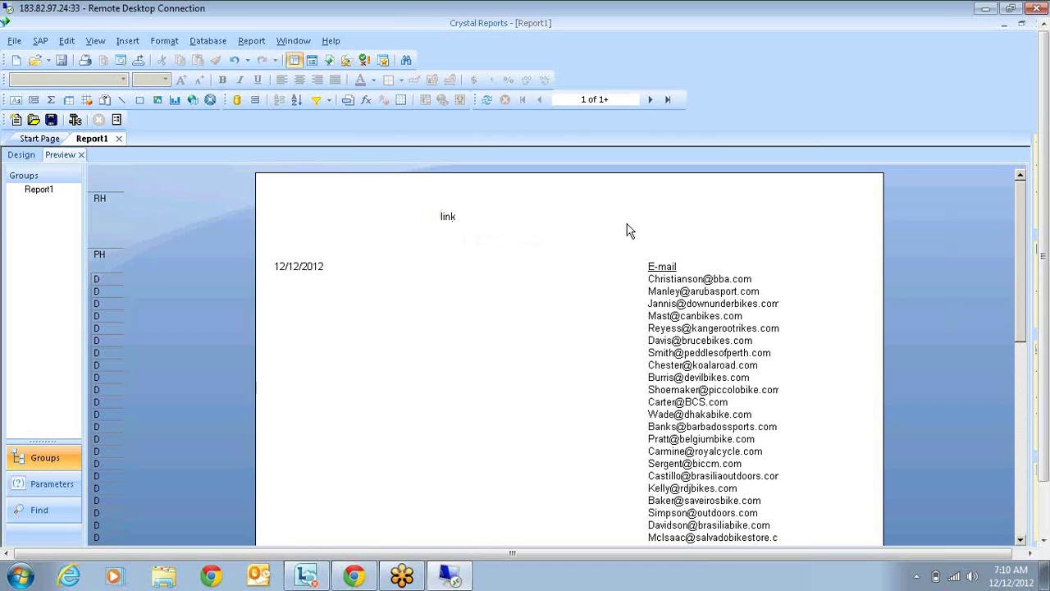
{"action": "left_click", "coordinate": [459, 225]}
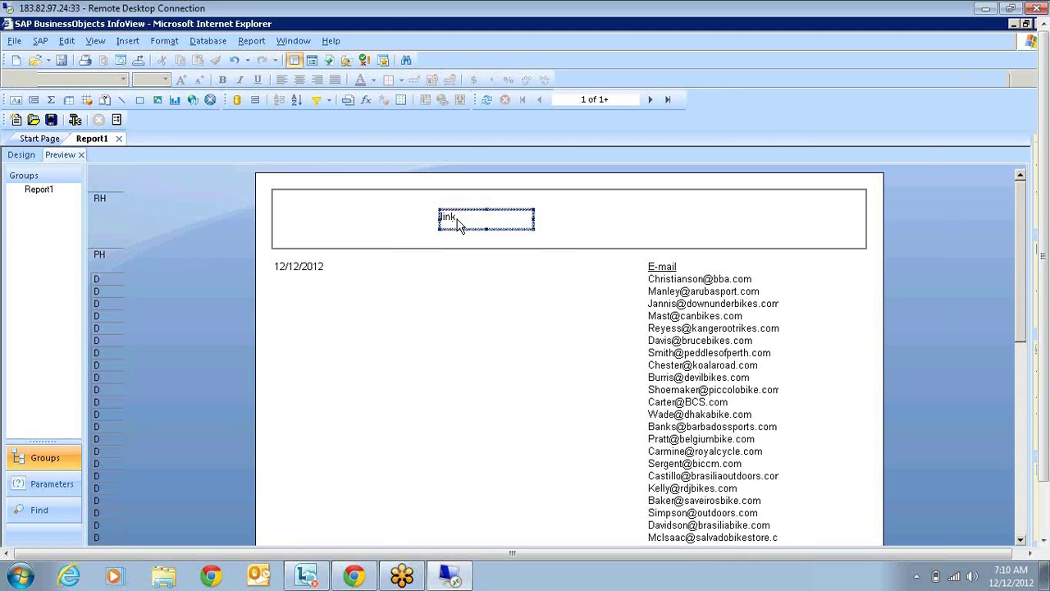
{"action": "left_click", "coordinate": [458, 224]}
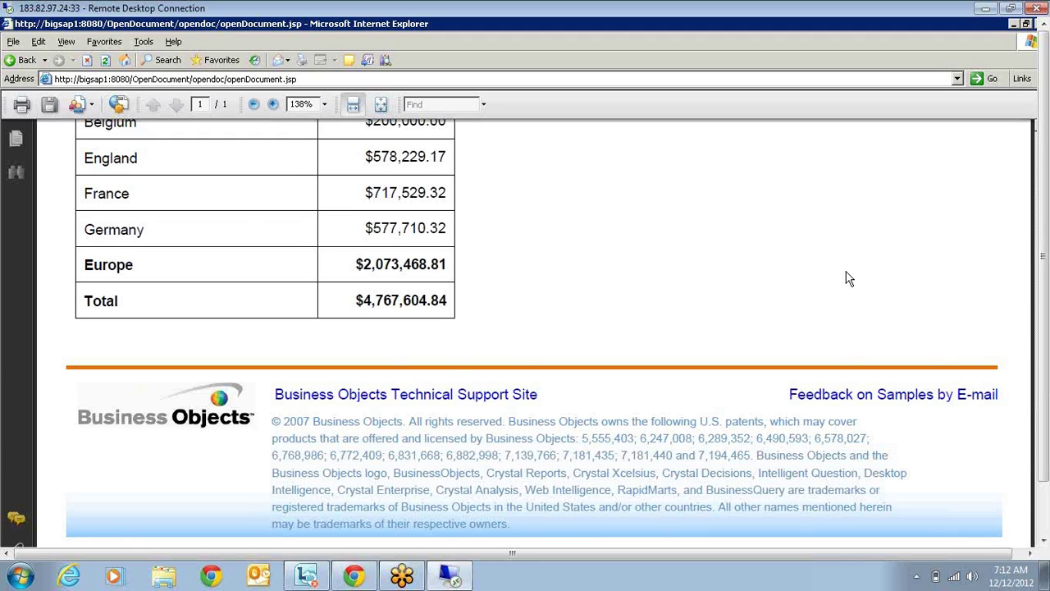
{"action": "scroll", "coordinate": [849, 279], "scroll_direction": "up", "scroll_amount": 10}
{"action": "left_click_drag", "start_coordinate": [1047, 309], "coordinate": [1048, 358]}
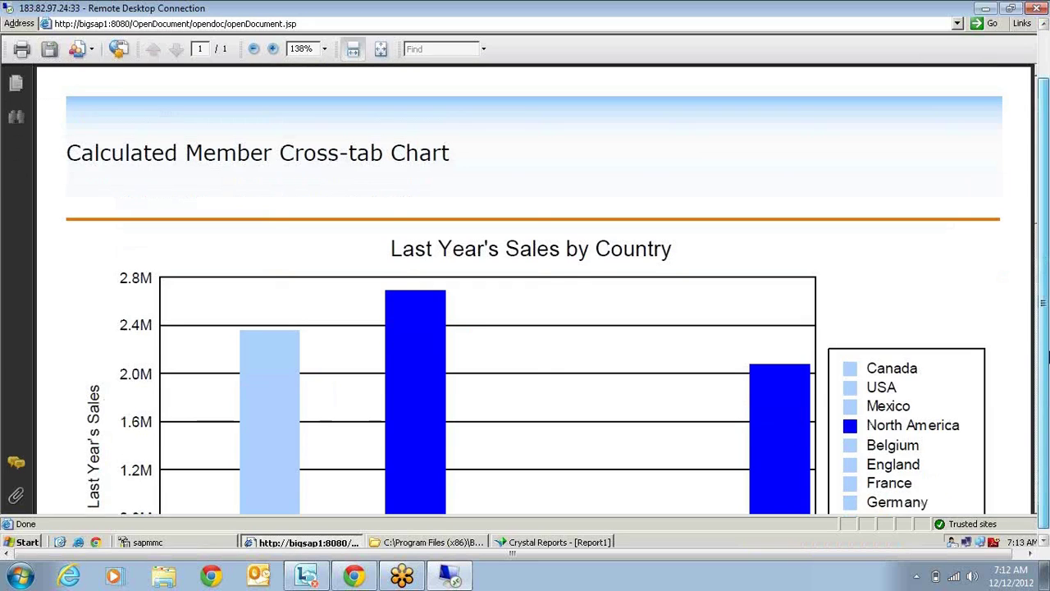
- Deselect the "link" text object in the Crystal report, and close the browser window holding the linked chart report
{"action": "left_click", "coordinate": [552, 541]}
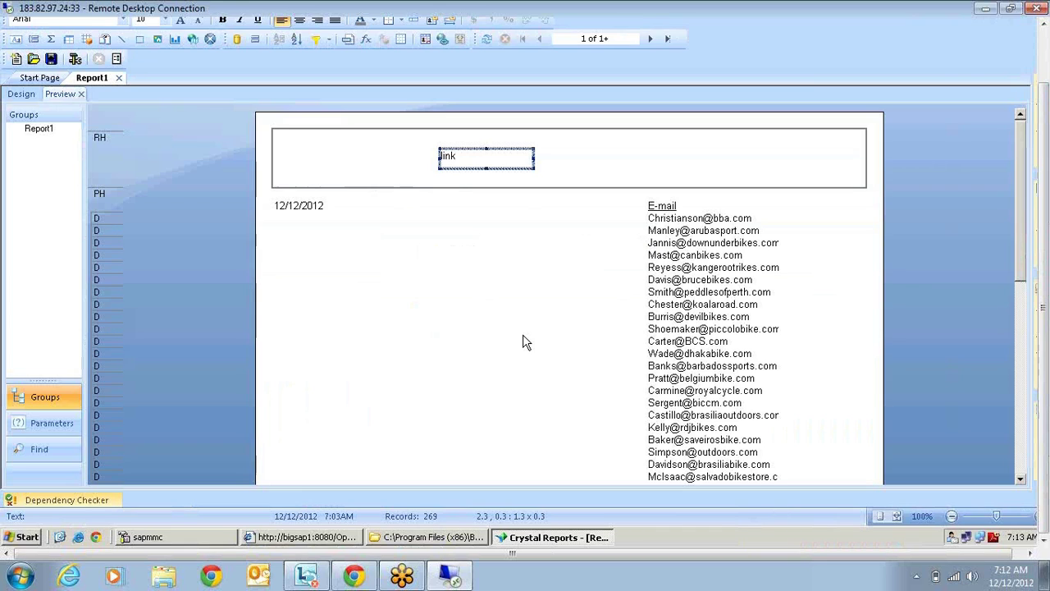
{"action": "left_click", "coordinate": [492, 217]}
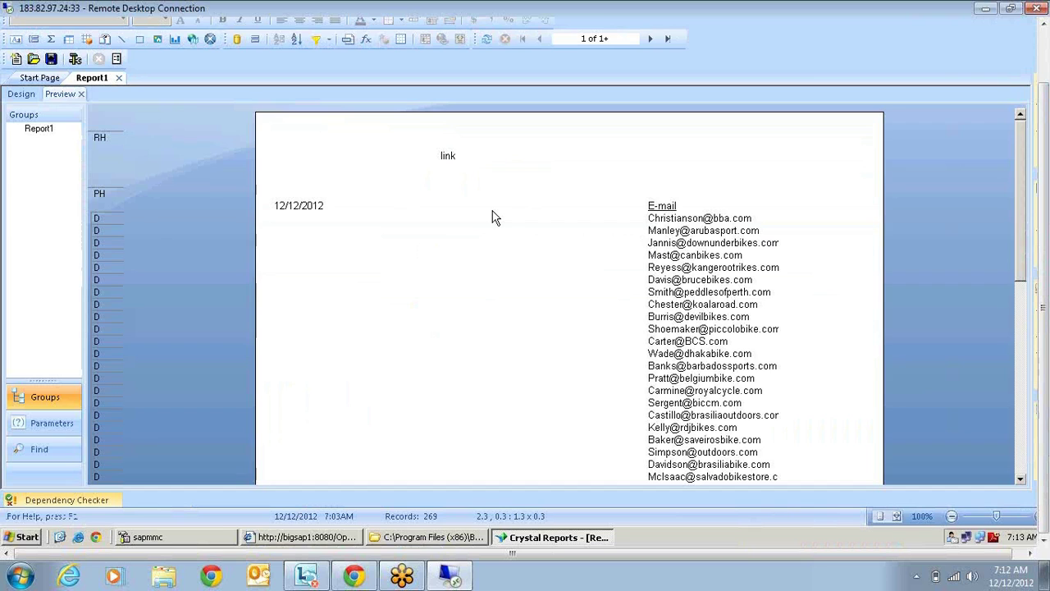
{"action": "left_click", "coordinate": [333, 537]}
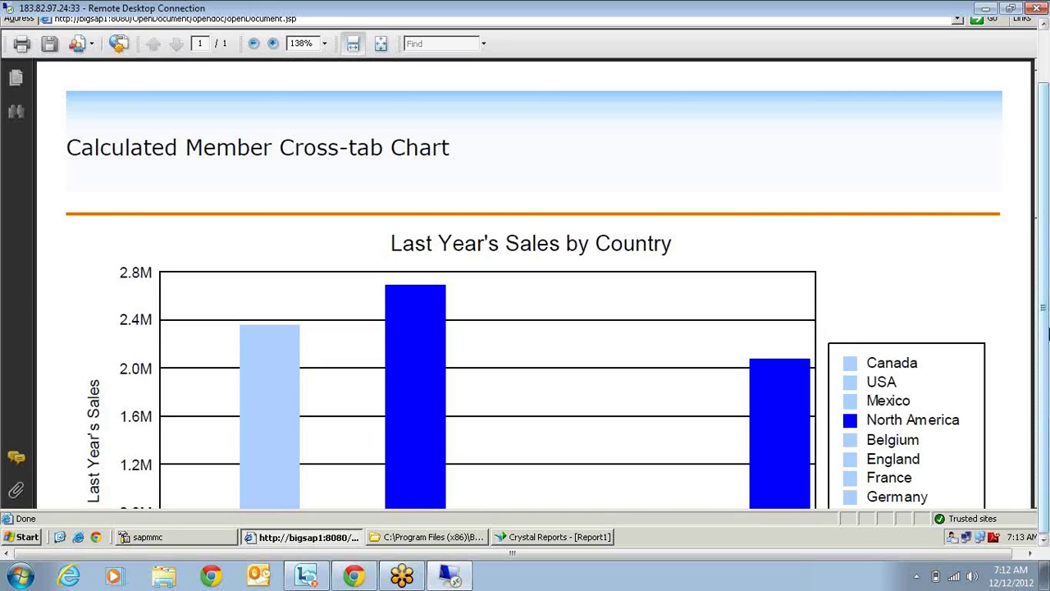
{"action": "key", "text": "alt+F4"}
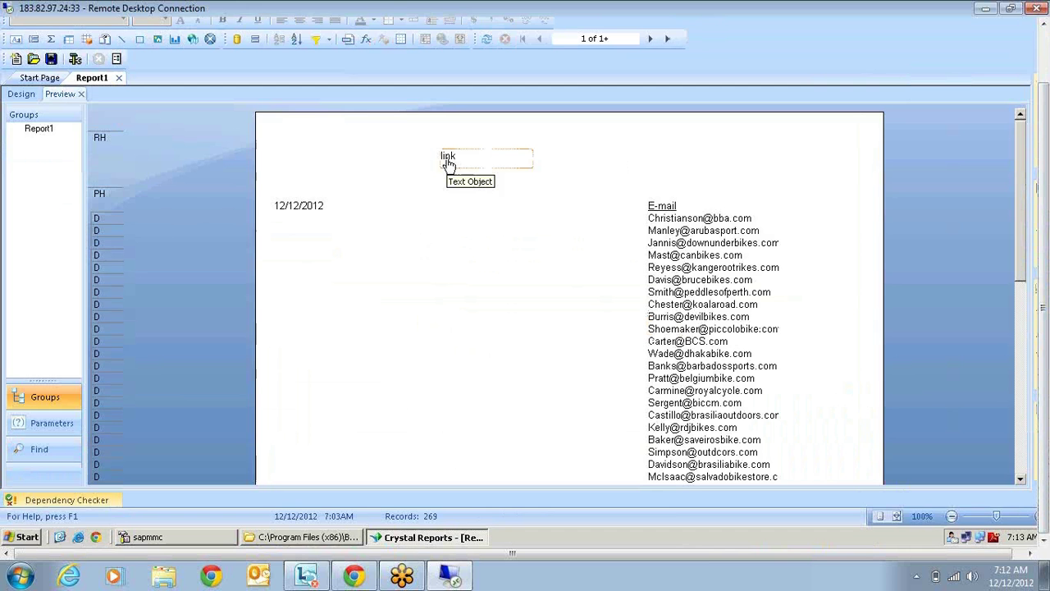
- Follow the "link" text object's hyperlink again and log on to InfoView by entering the account password
{"action": "left_click", "coordinate": [448, 164]}
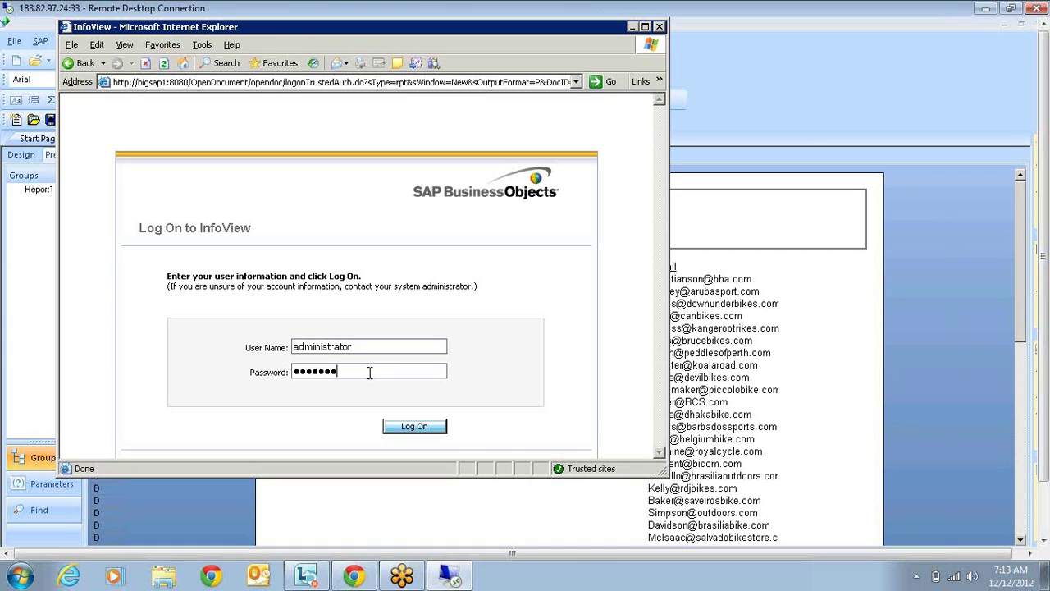
{"action": "type", "text": "••"}
{"action": "left_click", "coordinate": [417, 427]}
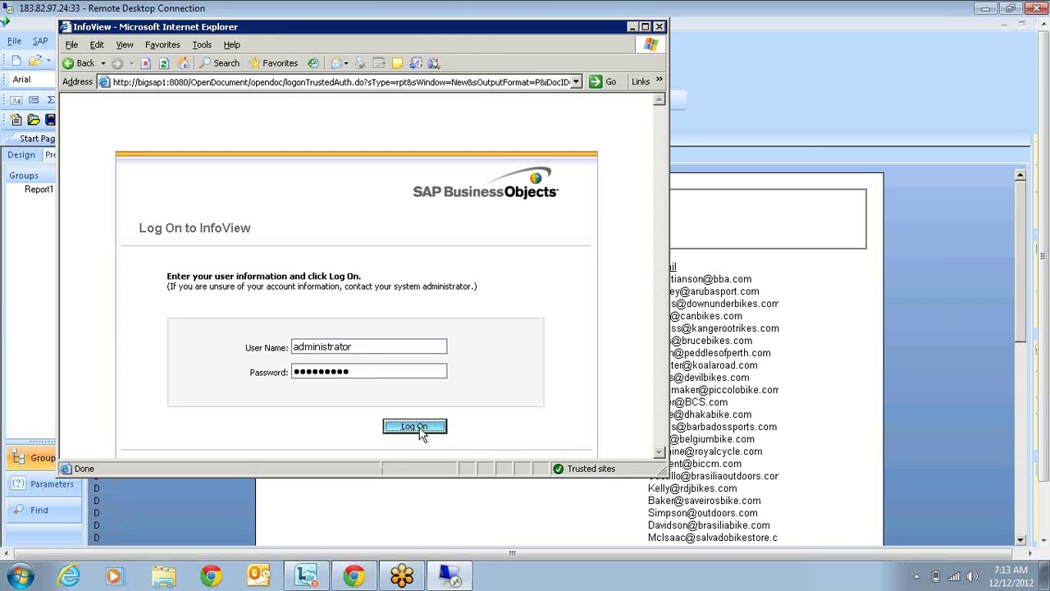
- Enlarge the linked report's window, review its chart and country totals, and close the window
{"action": "left_click", "coordinate": [644, 26]}
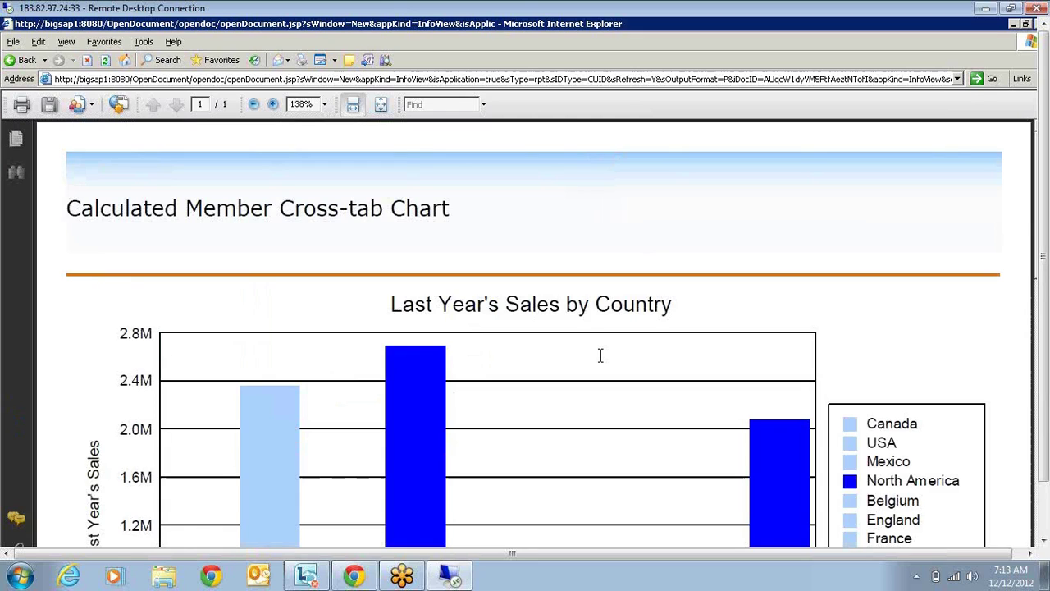
{"action": "scroll", "coordinate": [600, 354], "scroll_direction": "down", "scroll_amount": 5}
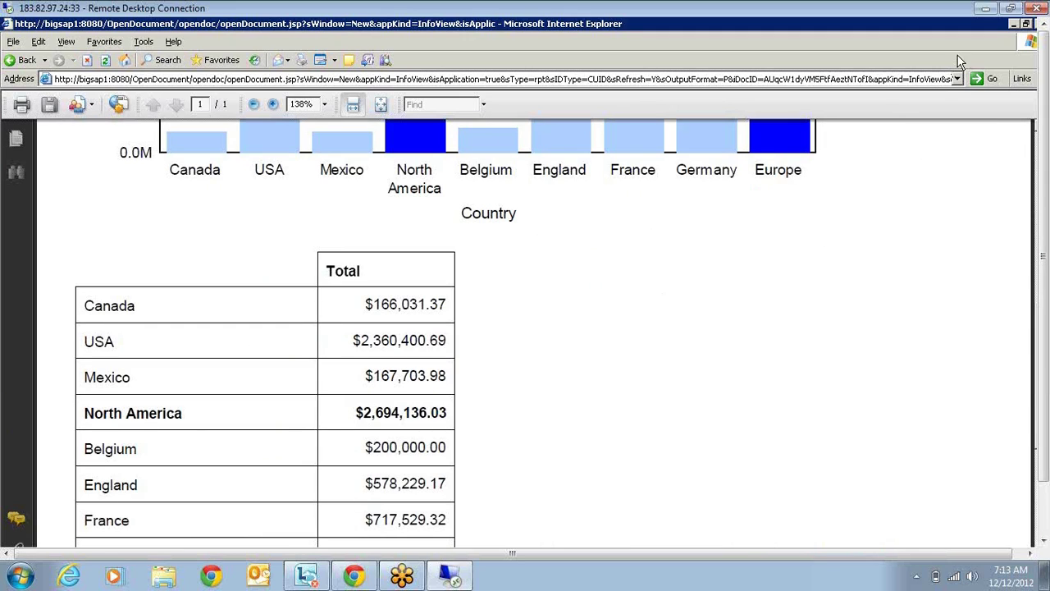
{"action": "left_click", "coordinate": [1026, 25]}
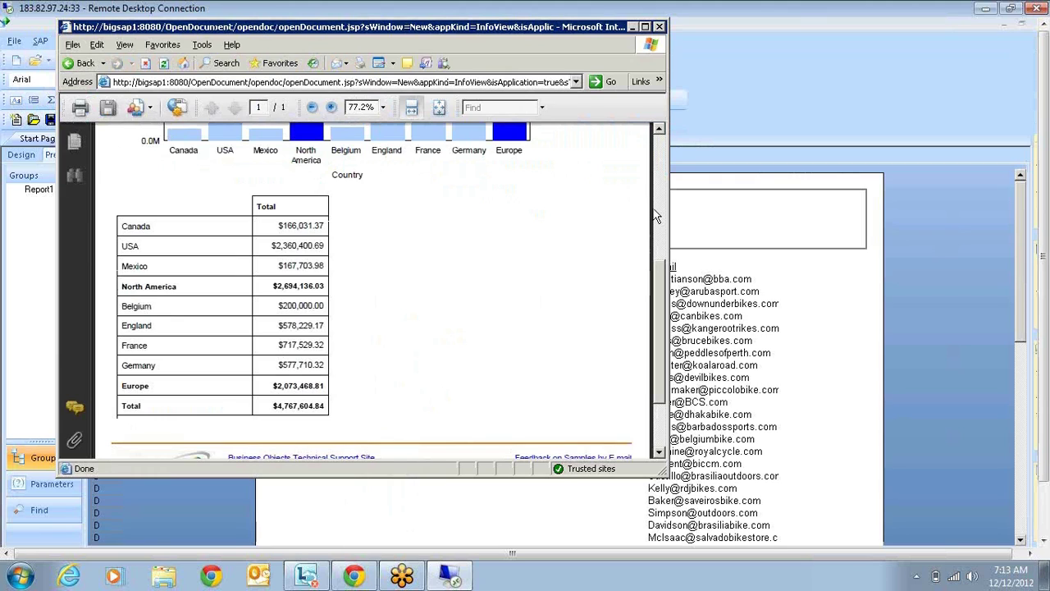
{"action": "left_click", "coordinate": [659, 28]}
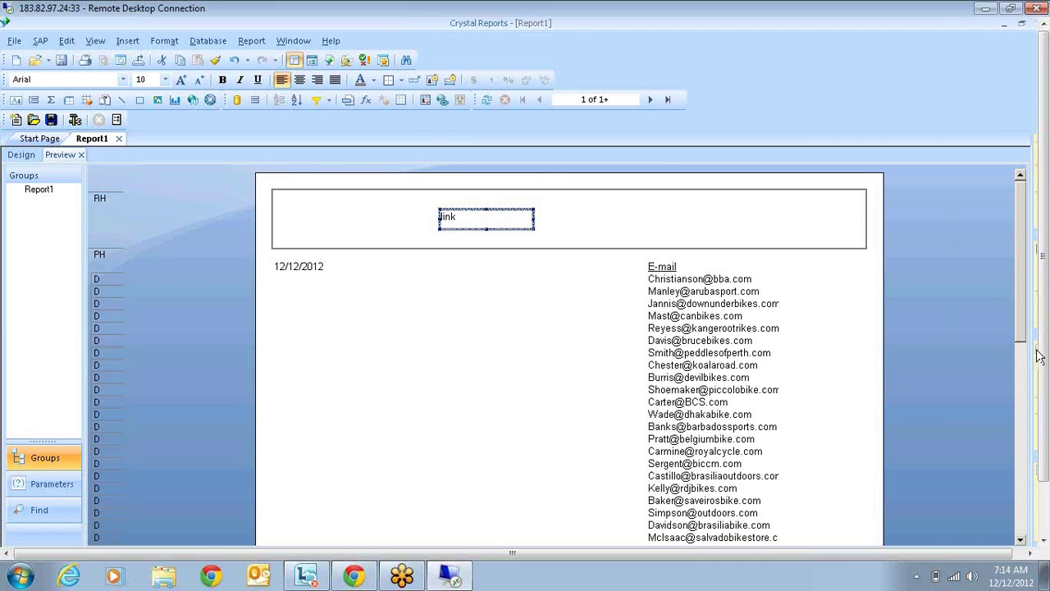
- Open the InfoView favorite in Internet Explorer and log on by entering the account password
{"action": "left_click_drag", "start_coordinate": [1041, 353], "coordinate": [1041, 410]}
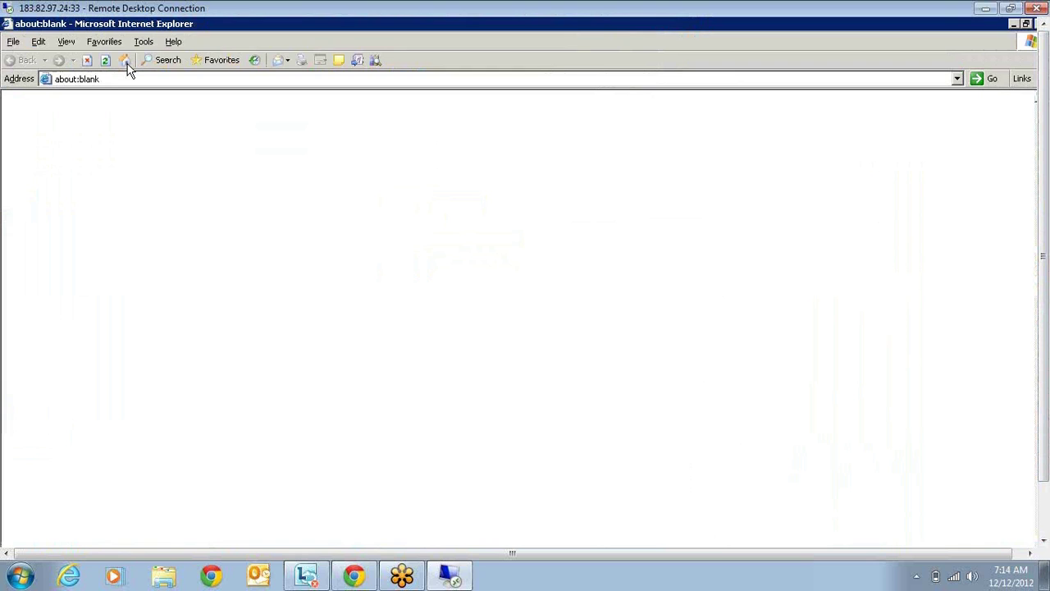
{"action": "left_click", "coordinate": [105, 42]}
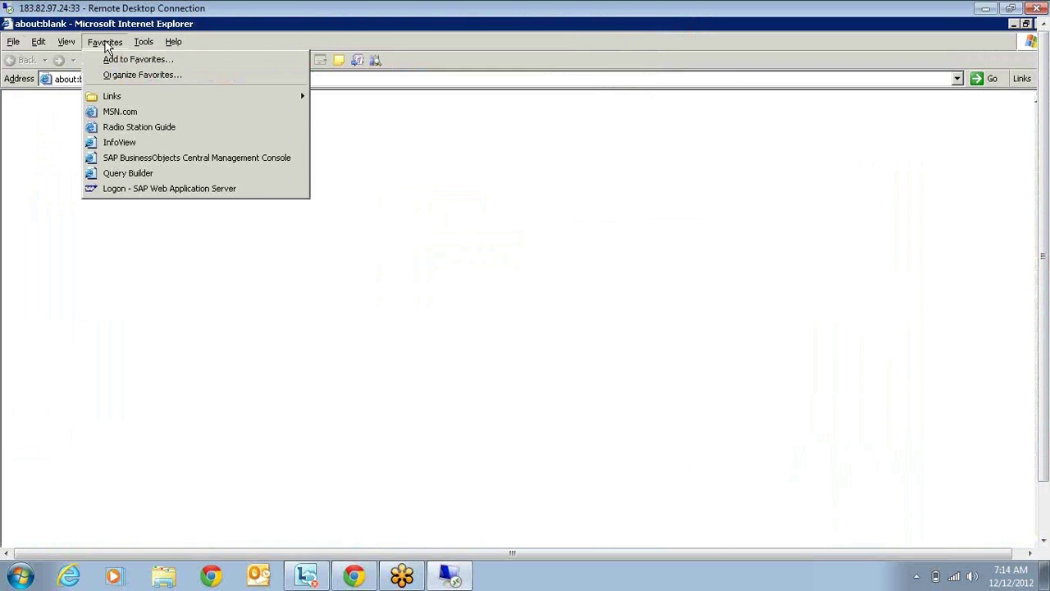
{"action": "left_click", "coordinate": [131, 143]}
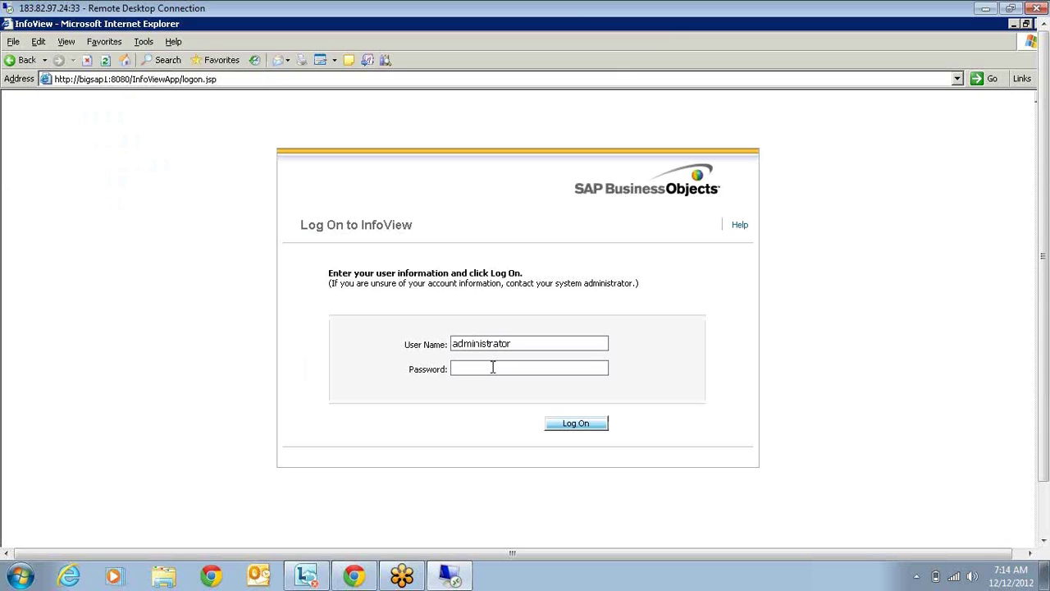
{"action": "left_click", "coordinate": [493, 366]}
{"action": "type", "text": "•••••••••"}
{"action": "key", "text": "Return"}
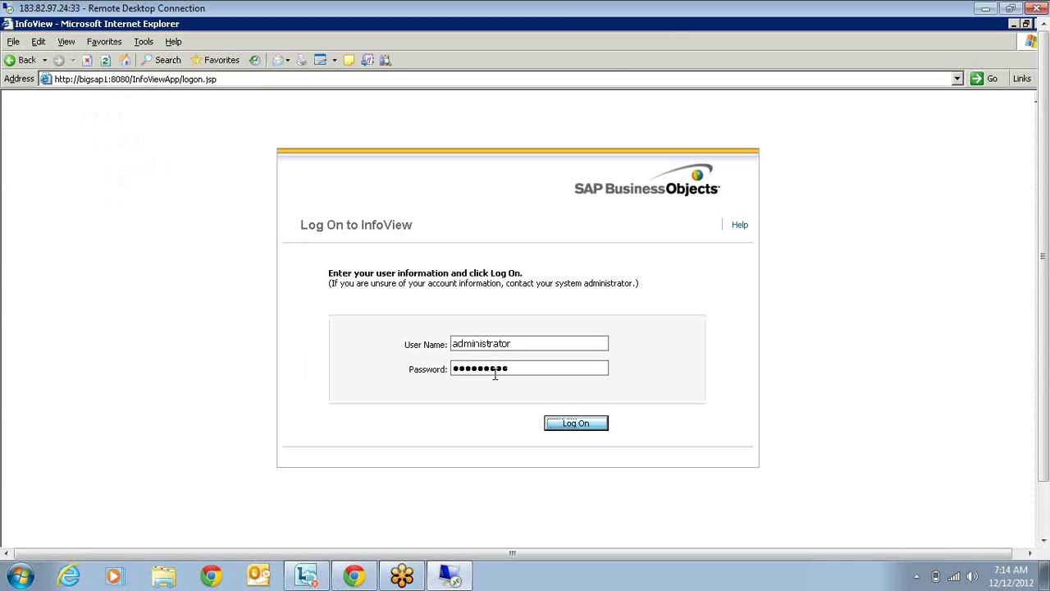
- Search titles in the Training public folder for "detail" and open the Detail Sales Revenue report
{"action": "left_click", "coordinate": [115, 272]}
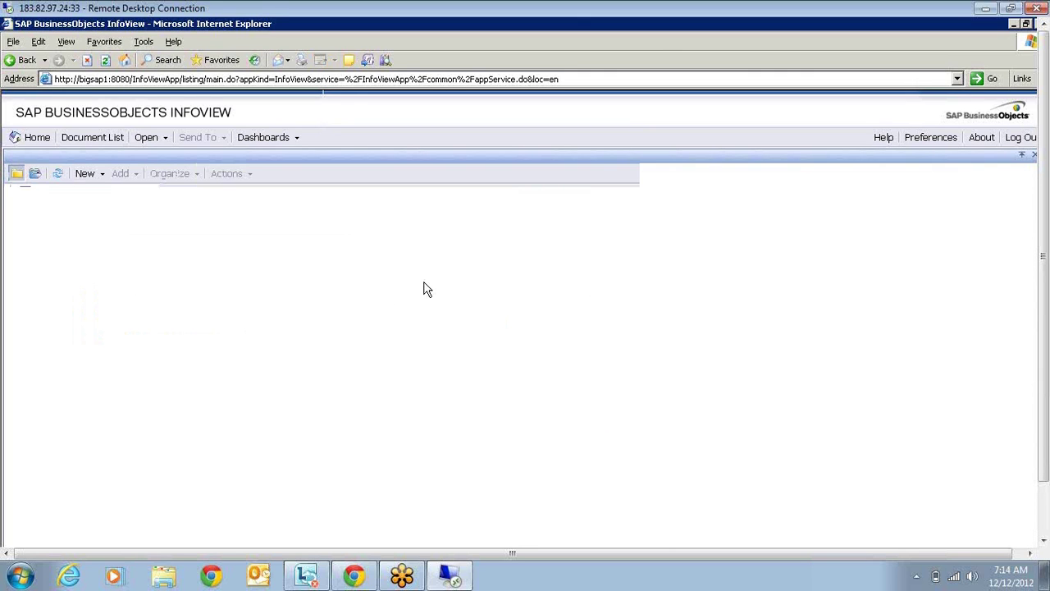
{"action": "left_click", "coordinate": [25, 244]}
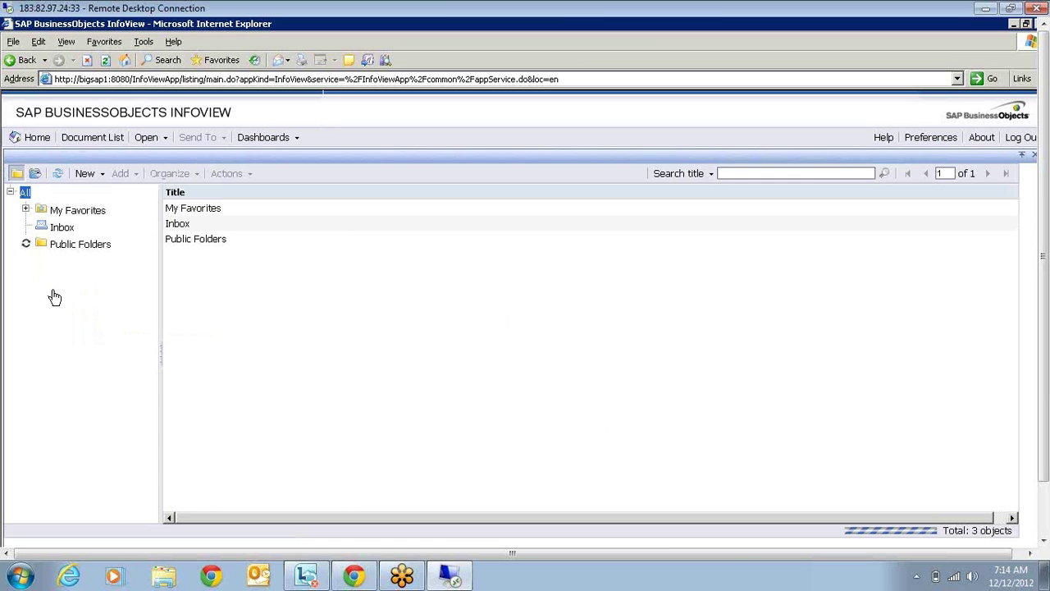
{"action": "left_click", "coordinate": [78, 380]}
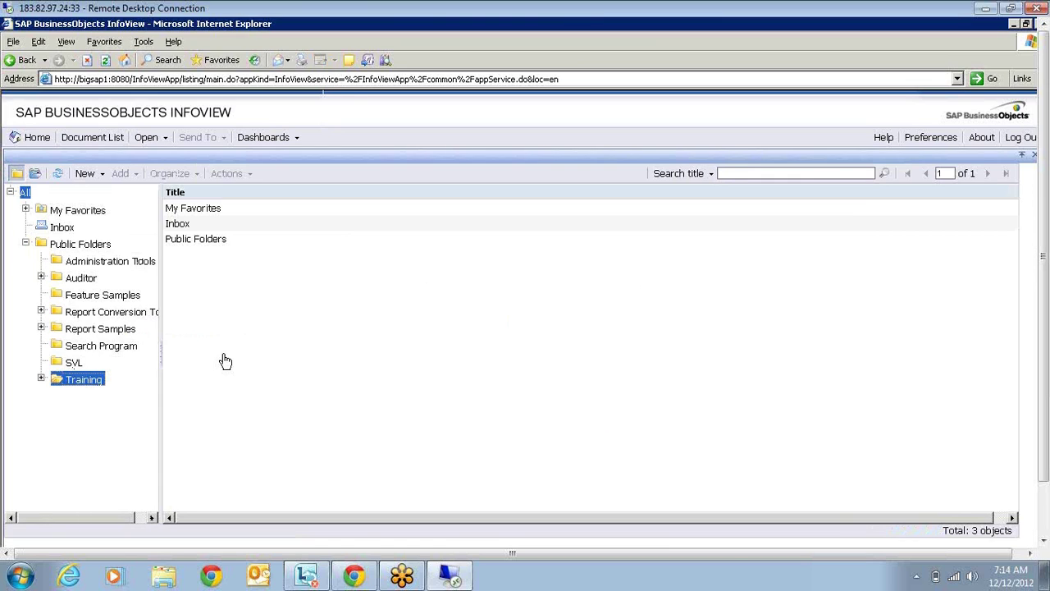
{"action": "left_click", "coordinate": [234, 347]}
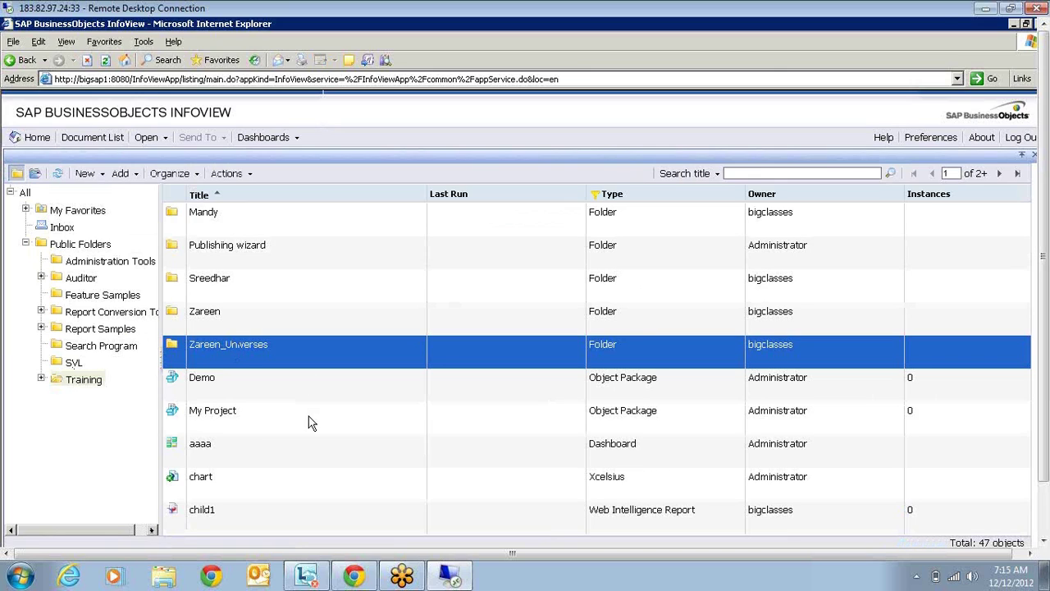
{"action": "left_click", "coordinate": [770, 172]}
{"action": "type", "text": "detail"}
{"action": "key", "text": "Return"}
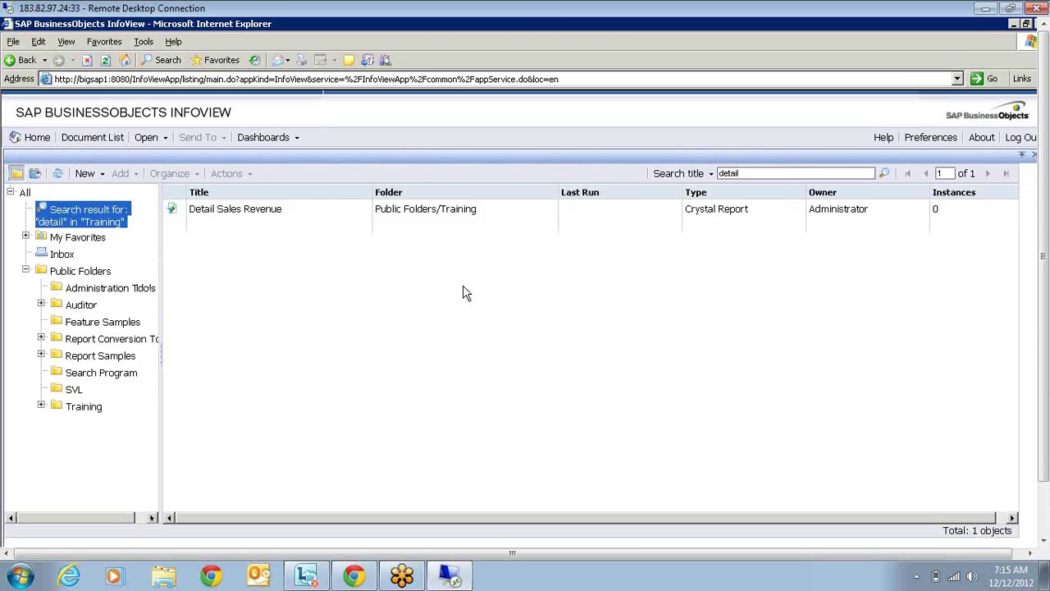
{"action": "left_click", "coordinate": [232, 227]}
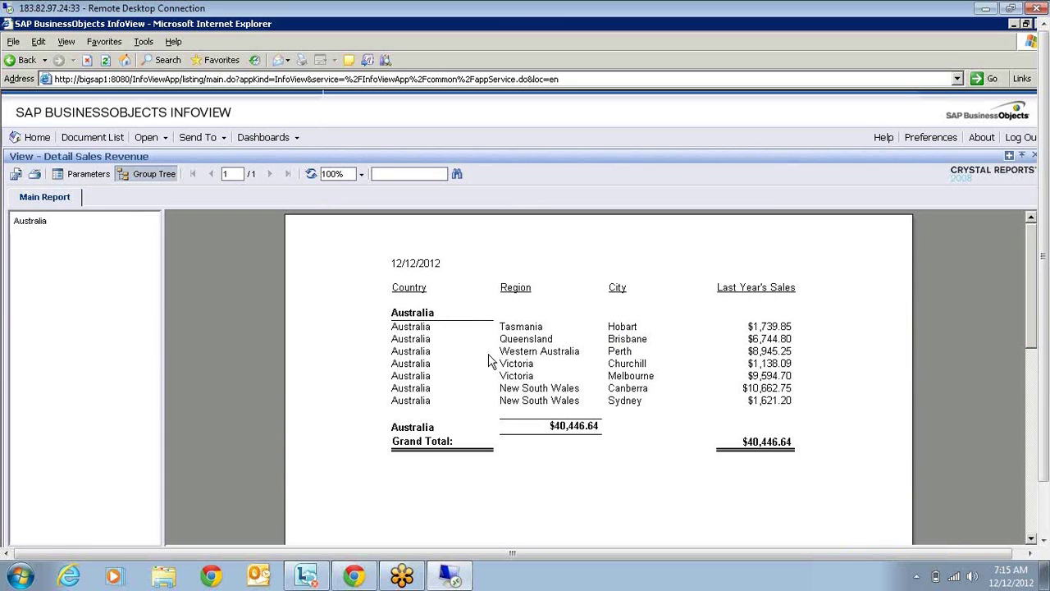
- Refresh the Detail Sales Revenue report with Bangladesh as the Country prompt value
{"action": "left_click", "coordinate": [311, 176]}
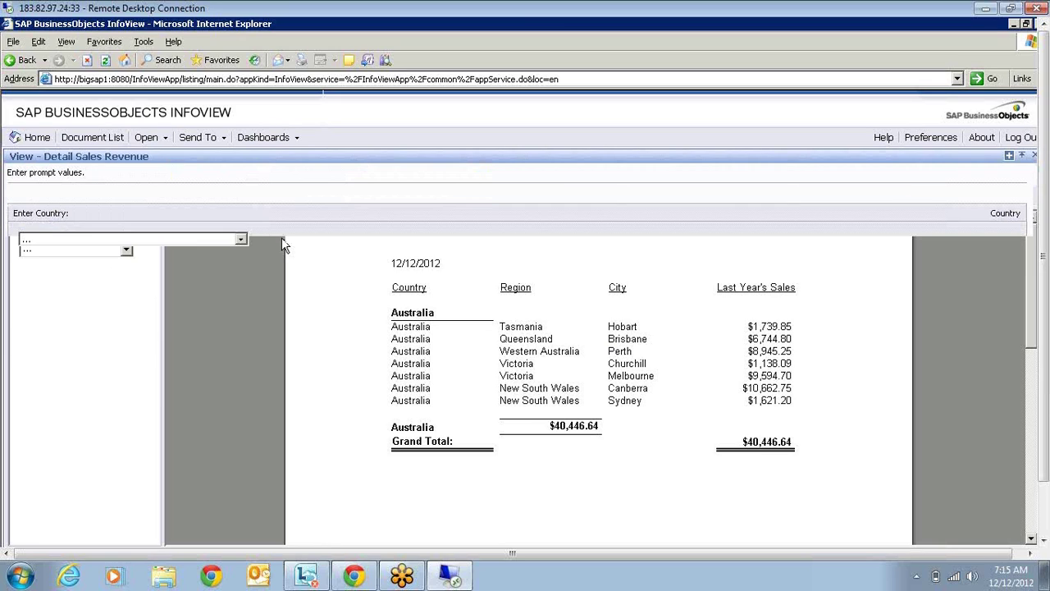
{"action": "left_click", "coordinate": [181, 239]}
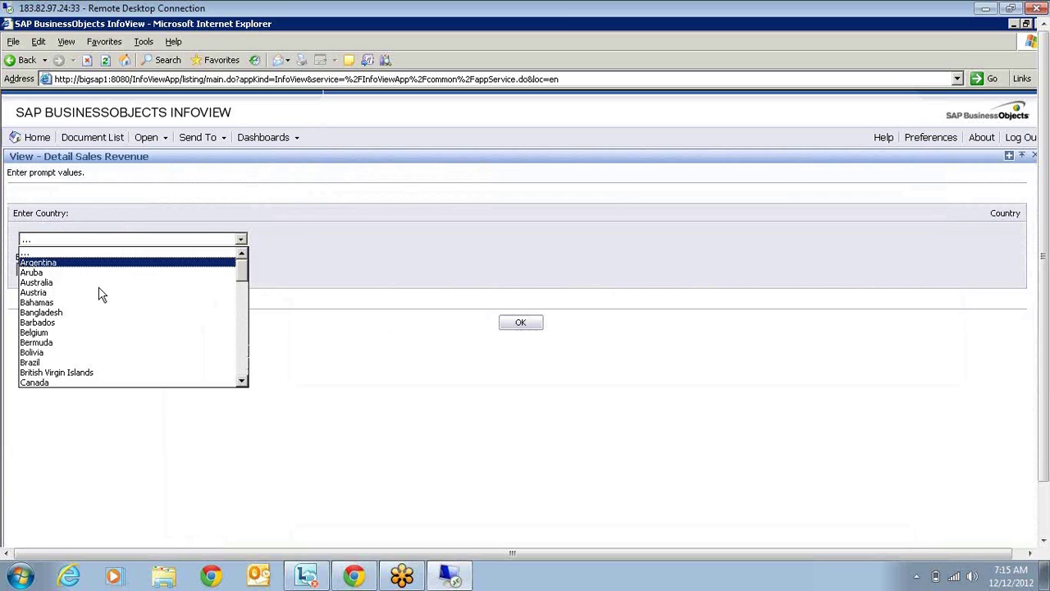
{"action": "left_click", "coordinate": [48, 314]}
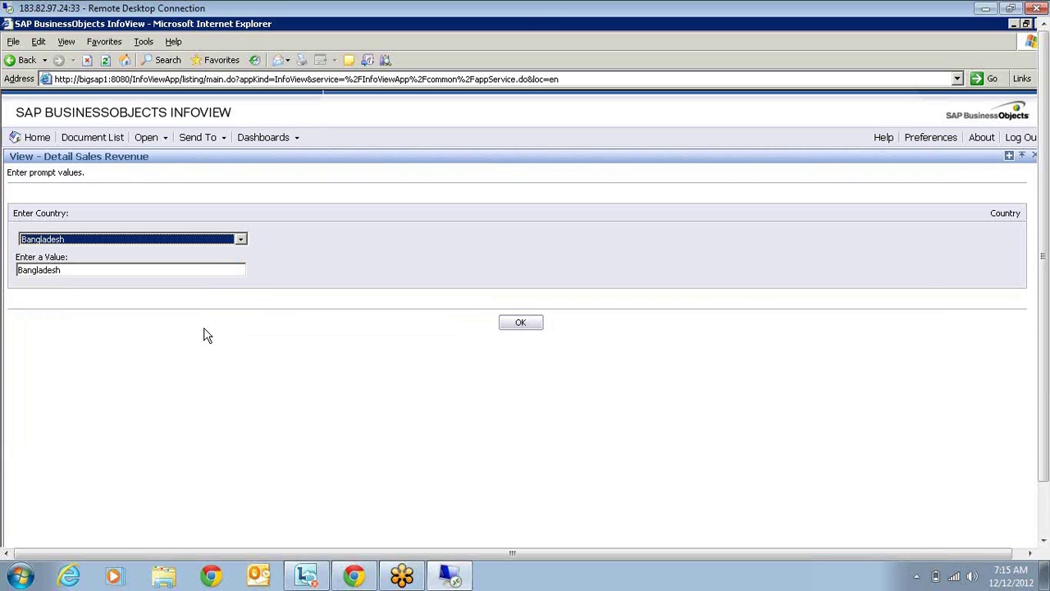
{"action": "left_click", "coordinate": [518, 325]}
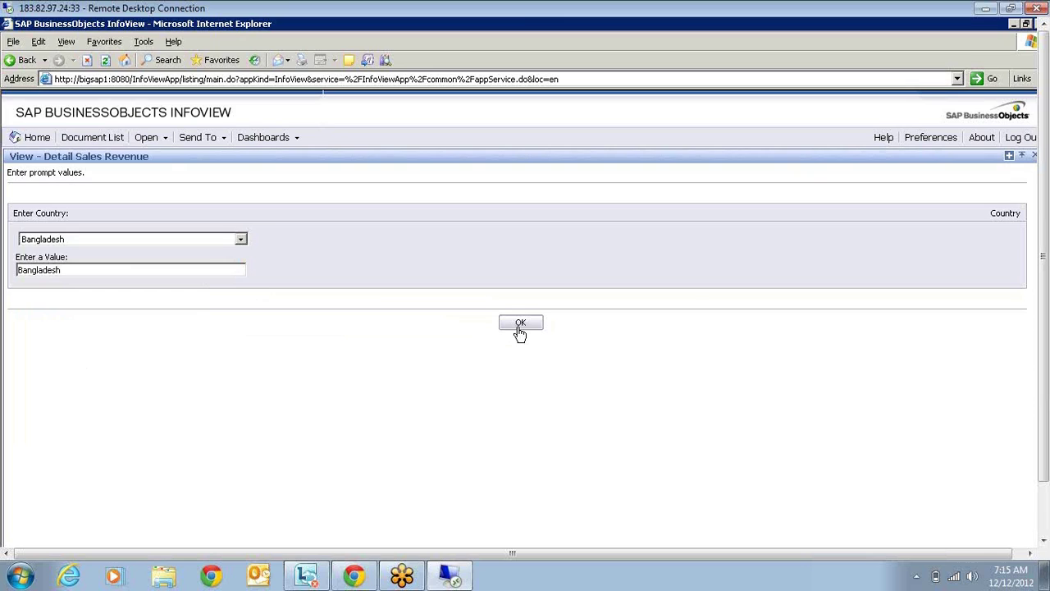
{"action": "left_click", "coordinate": [519, 327]}
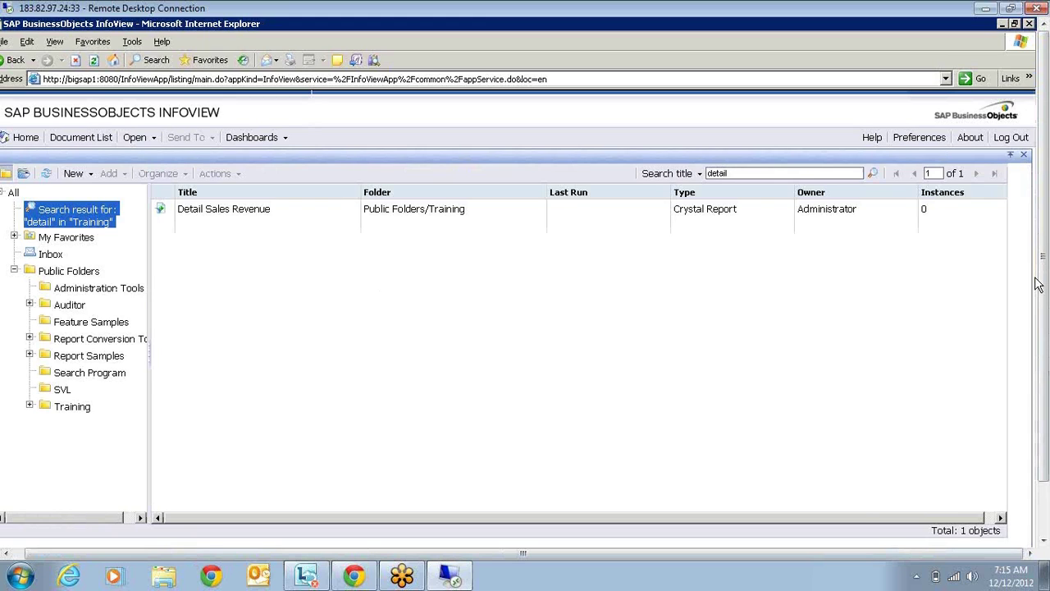
- Switch back to Crystal Reports and place the Customer table's Country field in the Details section, between the date and E-mail columns
{"action": "left_click_drag", "start_coordinate": [1038, 280], "coordinate": [679, 343]}
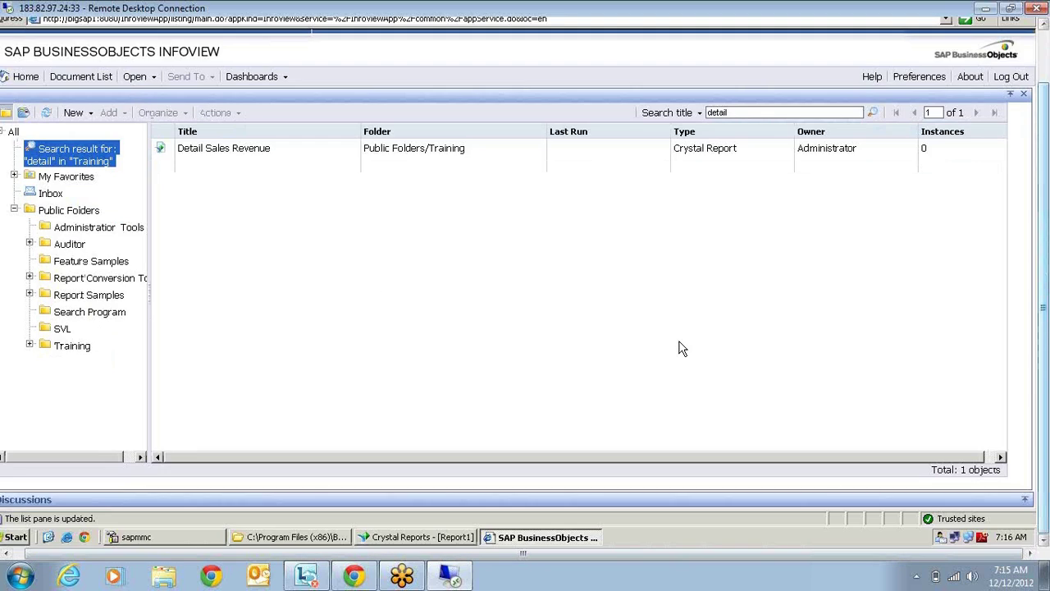
{"action": "left_click", "coordinate": [440, 537]}
{"action": "left_click", "coordinate": [1030, 220]}
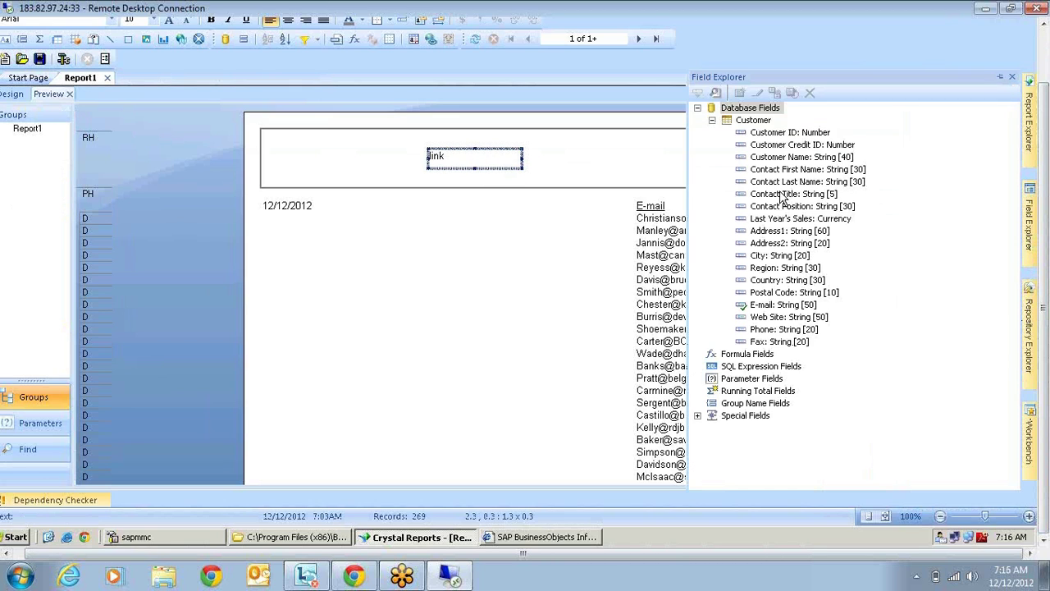
{"action": "left_click", "coordinate": [769, 283]}
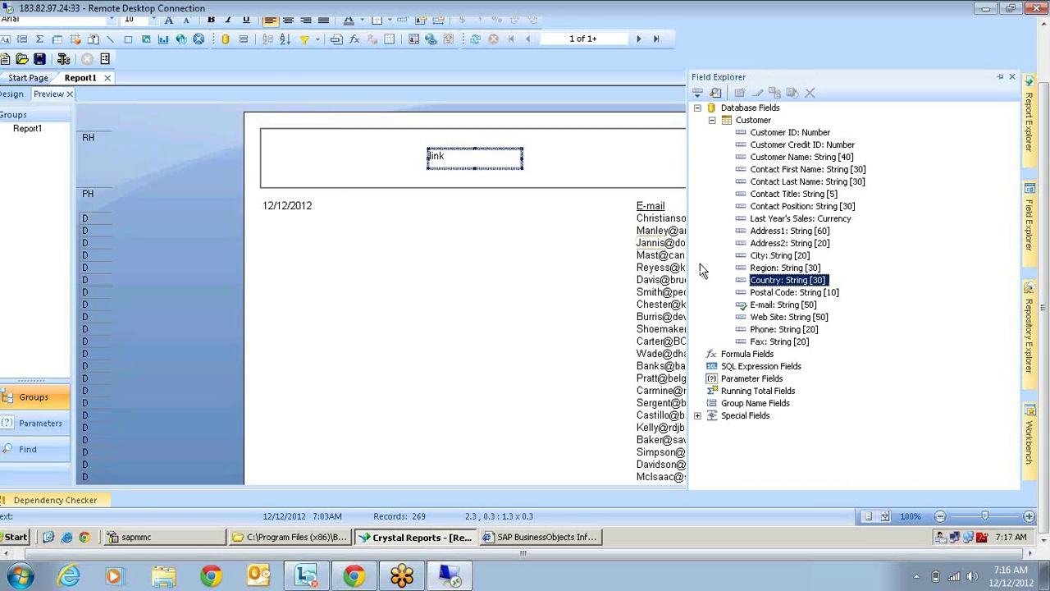
{"action": "left_click_drag", "start_coordinate": [767, 288], "coordinate": [371, 219]}
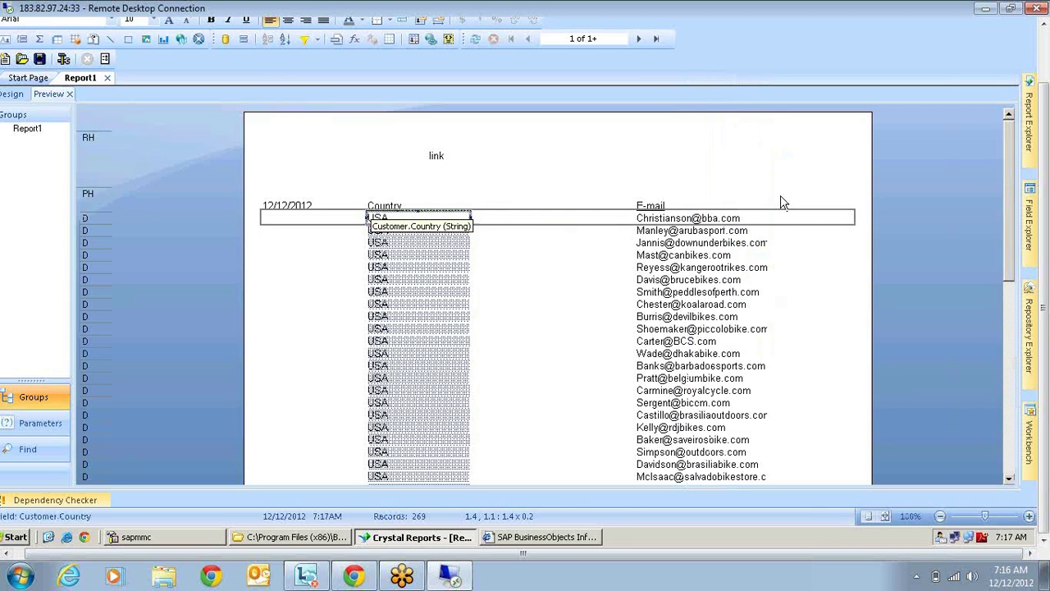
- Insert a group on the Country field
{"action": "left_click", "coordinate": [116, 40]}
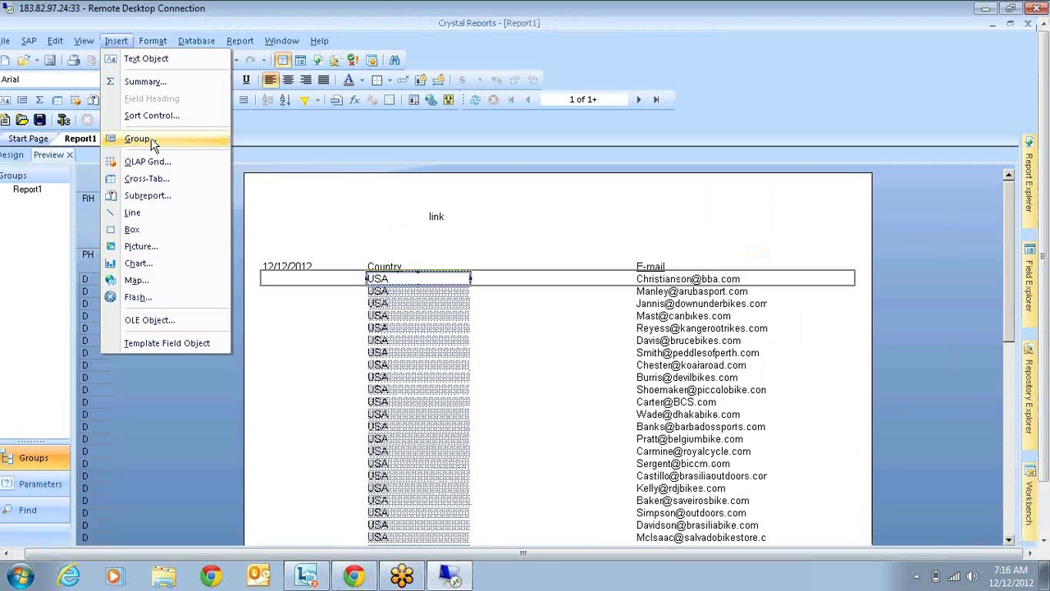
{"action": "left_click", "coordinate": [137, 139]}
{"action": "left_click", "coordinate": [511, 425]}
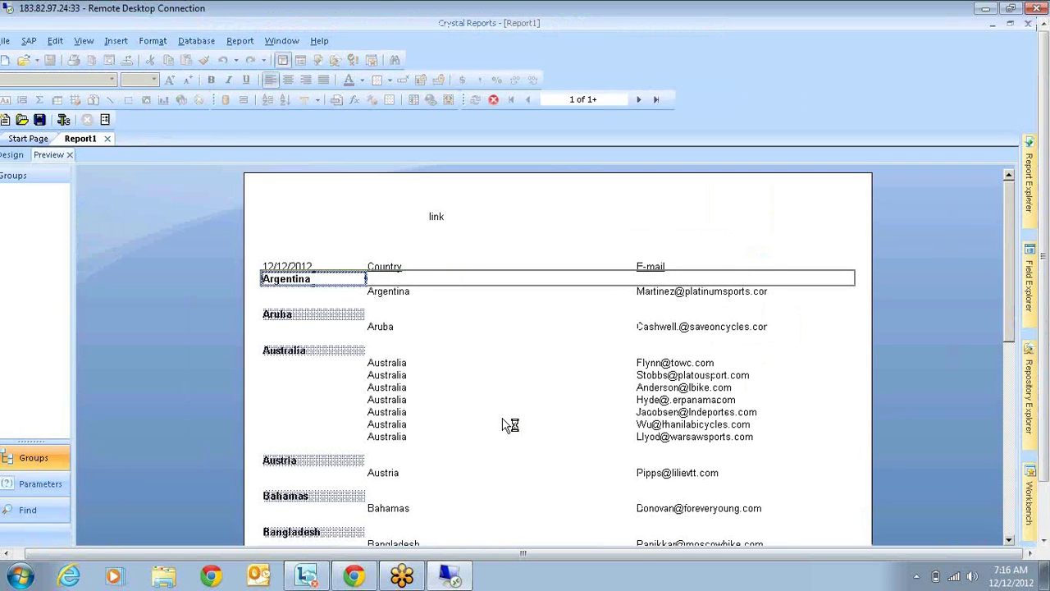
- Delete the Country column from the Details section and set the country group name's hyperlink type to A Website on the Internet
{"action": "left_click", "coordinate": [455, 375]}
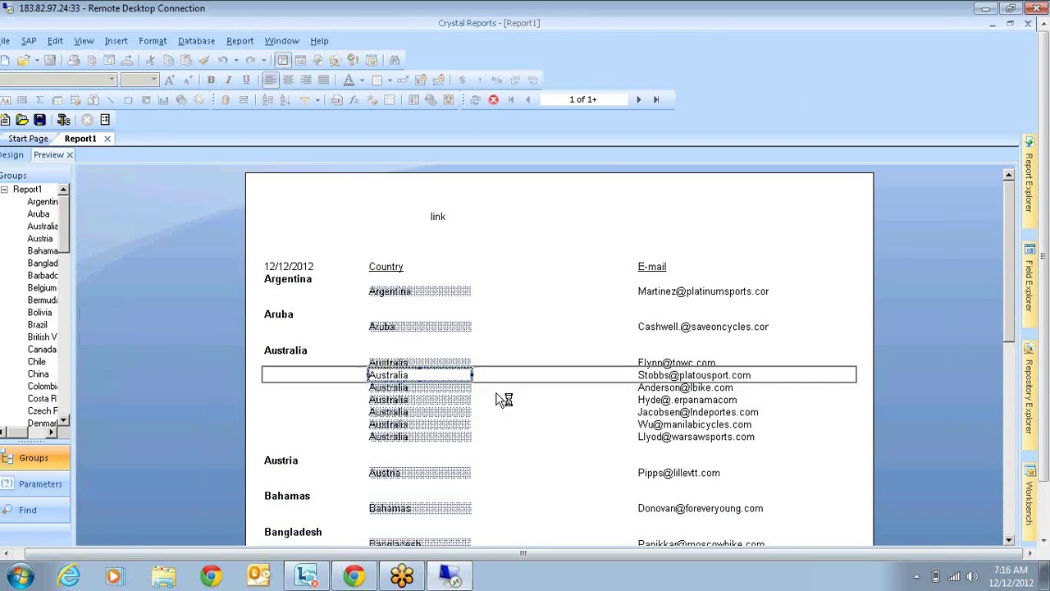
{"action": "key", "text": "Delete"}
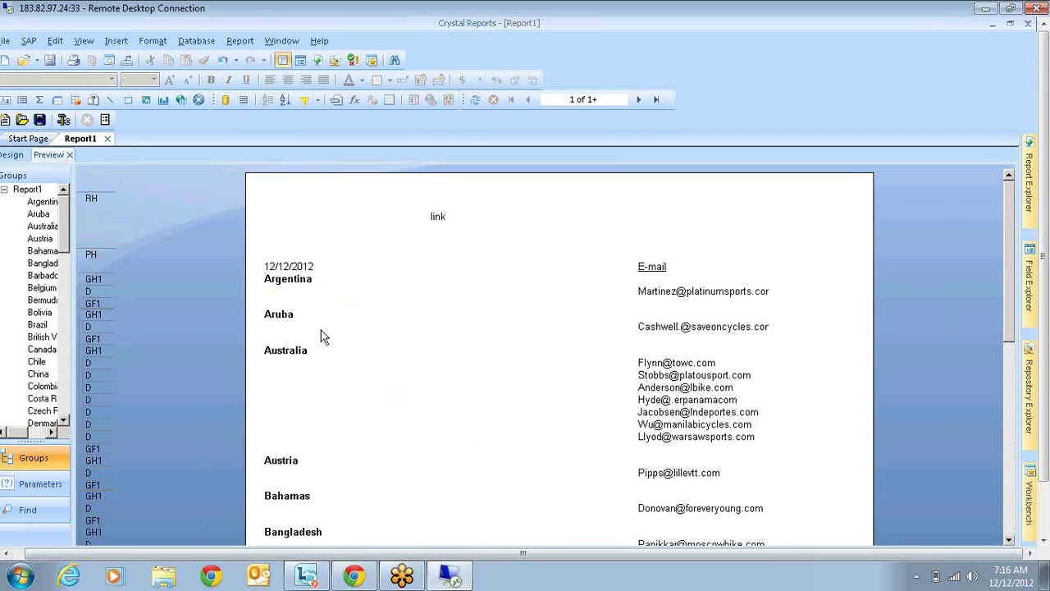
{"action": "left_click", "coordinate": [309, 280]}
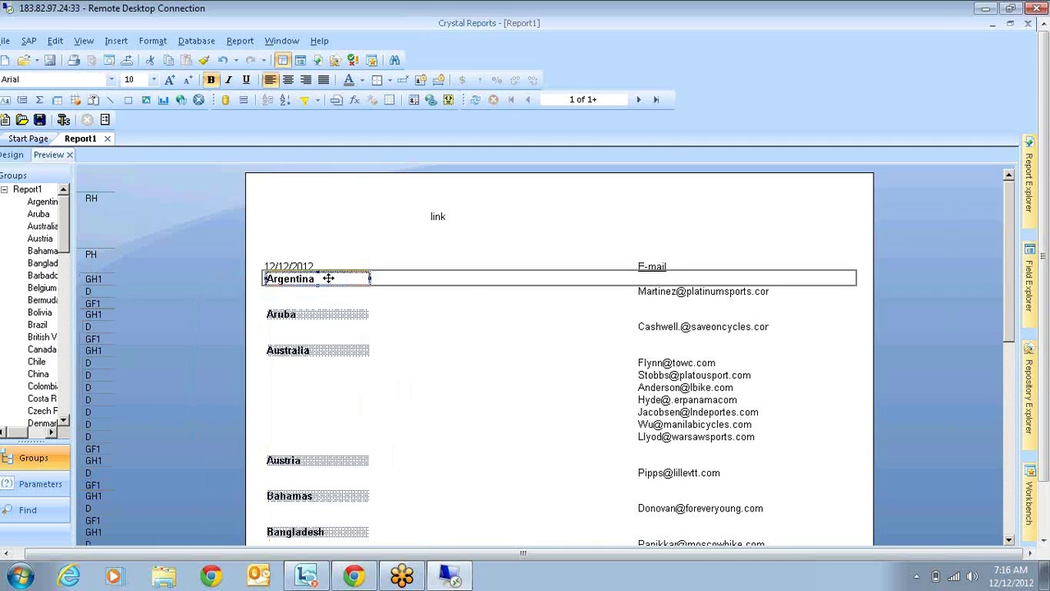
{"action": "right_click", "coordinate": [329, 281]}
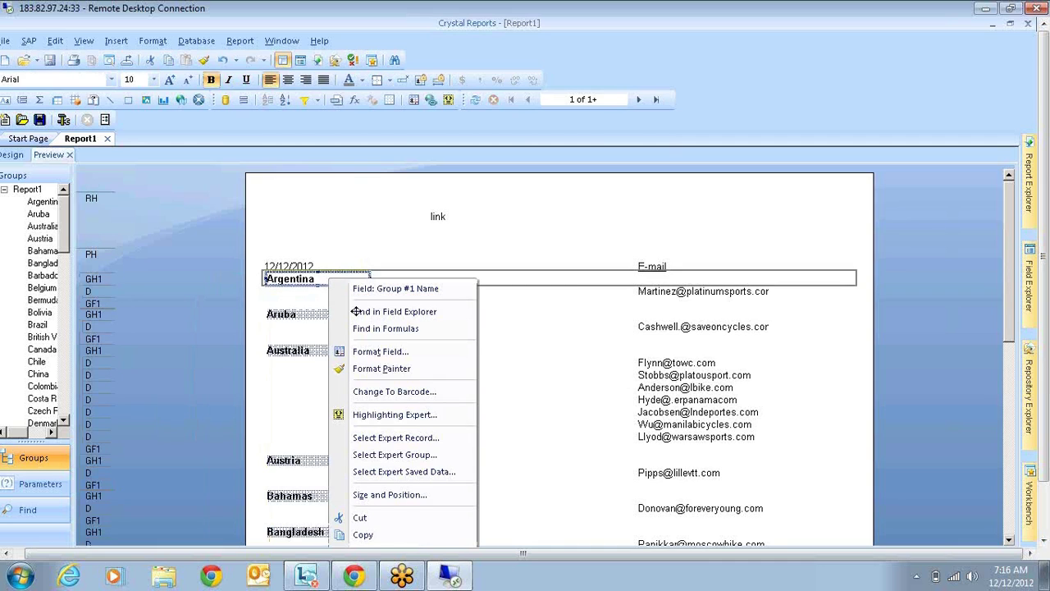
{"action": "left_click", "coordinate": [382, 352]}
{"action": "left_click", "coordinate": [522, 124]}
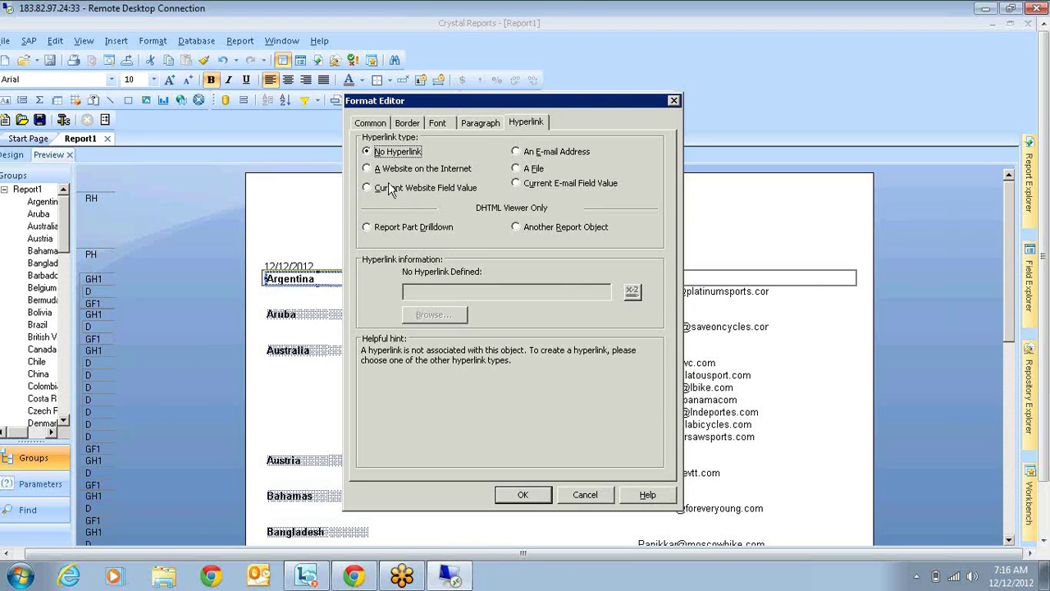
{"action": "left_click", "coordinate": [398, 168]}
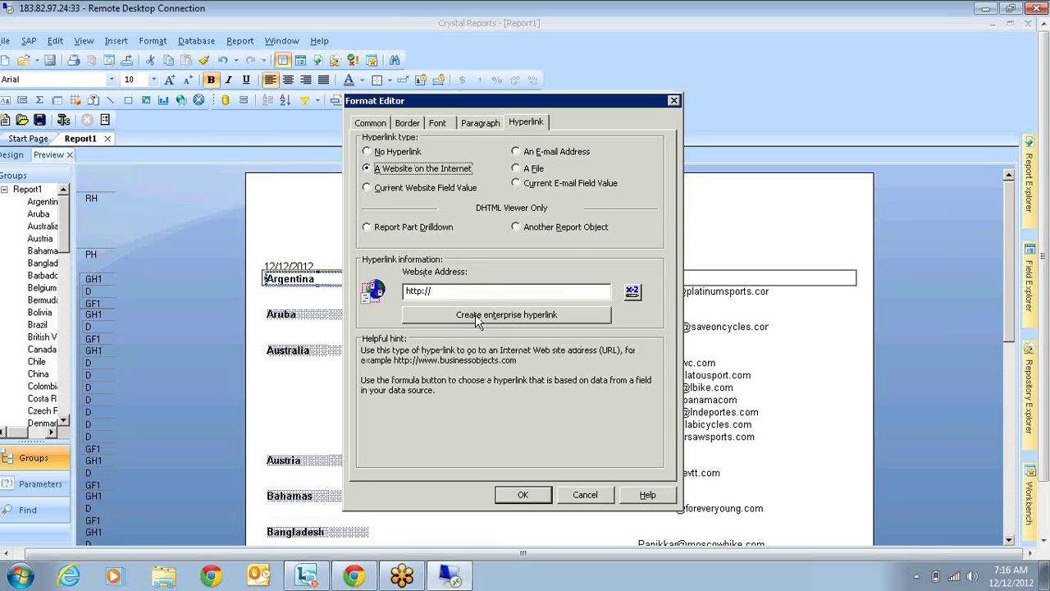
- Create an enterprise hyperlink that targets the Detail Sales Revenue report in the Training folder
{"action": "left_click", "coordinate": [483, 322]}
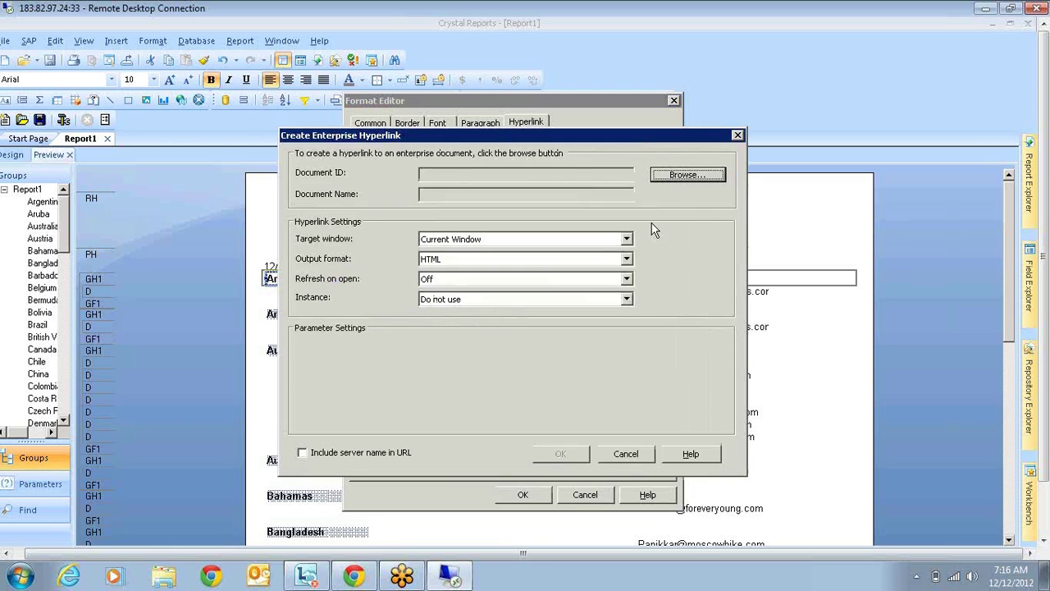
{"action": "left_click", "coordinate": [682, 174]}
{"action": "left_click", "coordinate": [424, 285]}
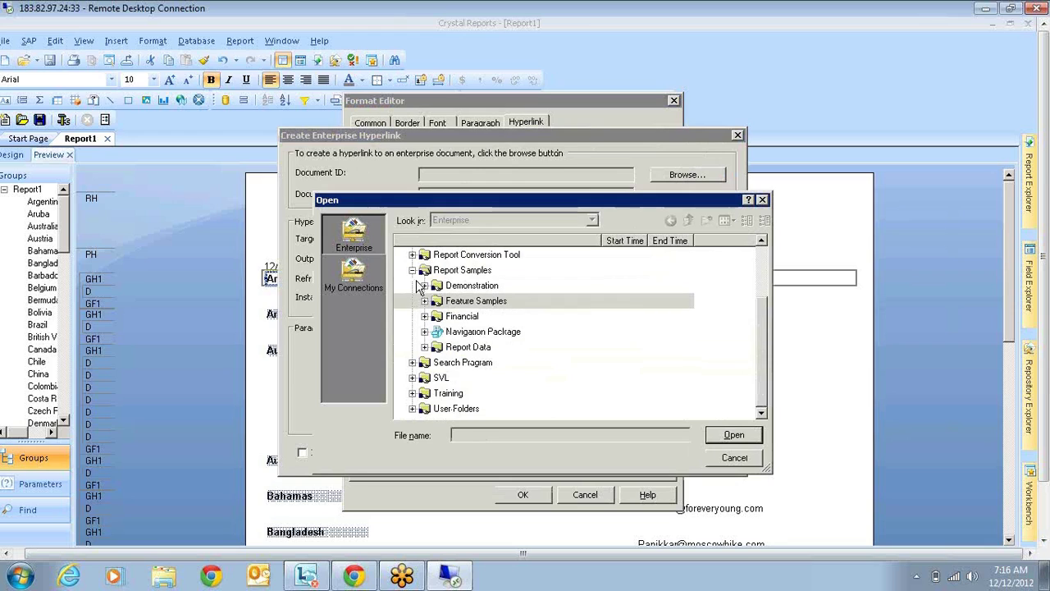
{"action": "left_click", "coordinate": [412, 284]}
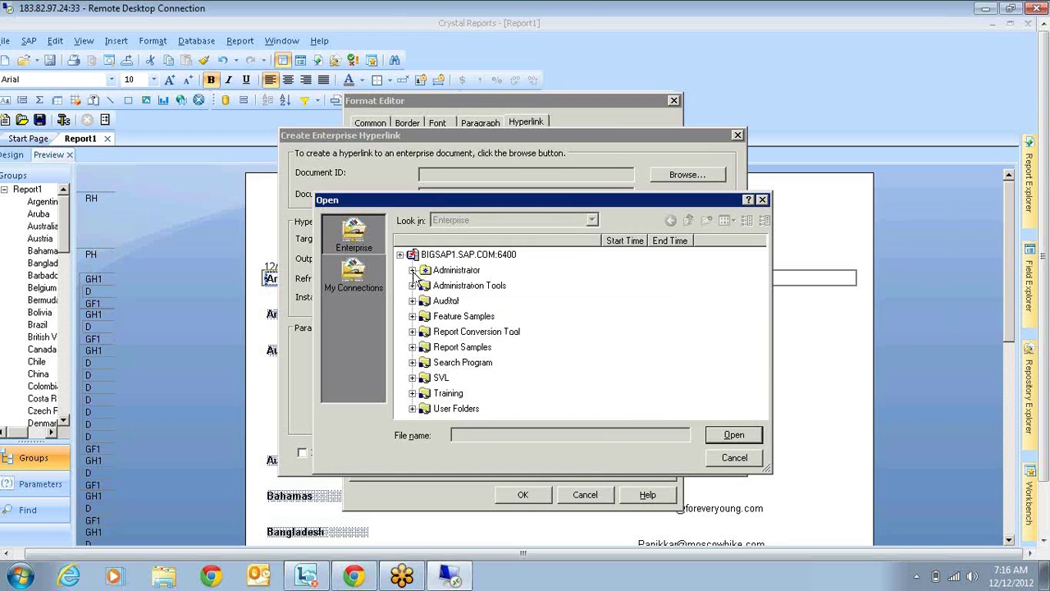
{"action": "left_click", "coordinate": [412, 393]}
{"action": "left_click_drag", "start_coordinate": [764, 277], "coordinate": [756, 305]}
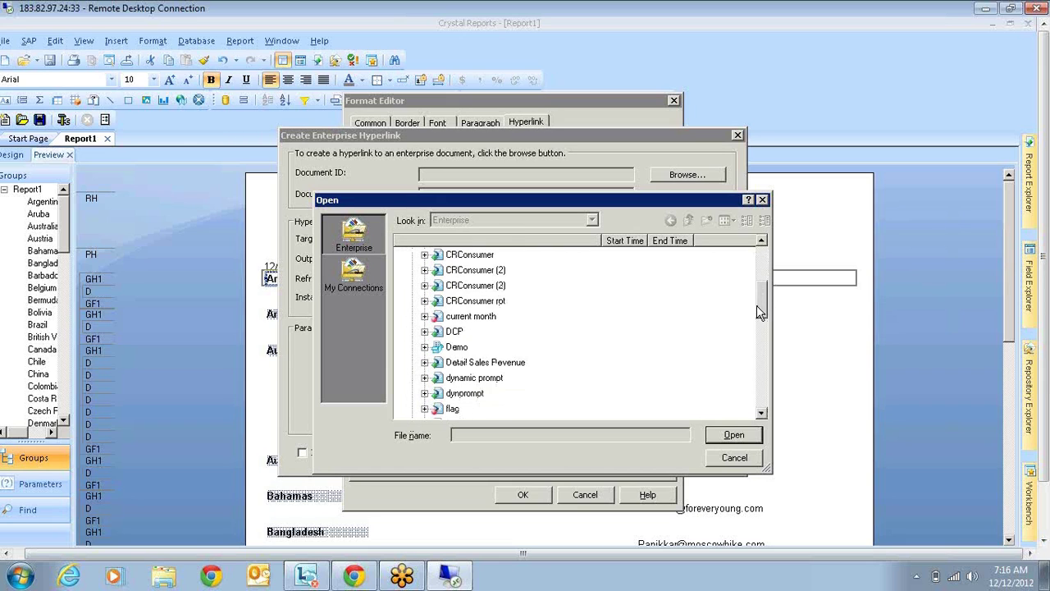
{"action": "left_click", "coordinate": [522, 358]}
{"action": "left_click", "coordinate": [733, 434]}
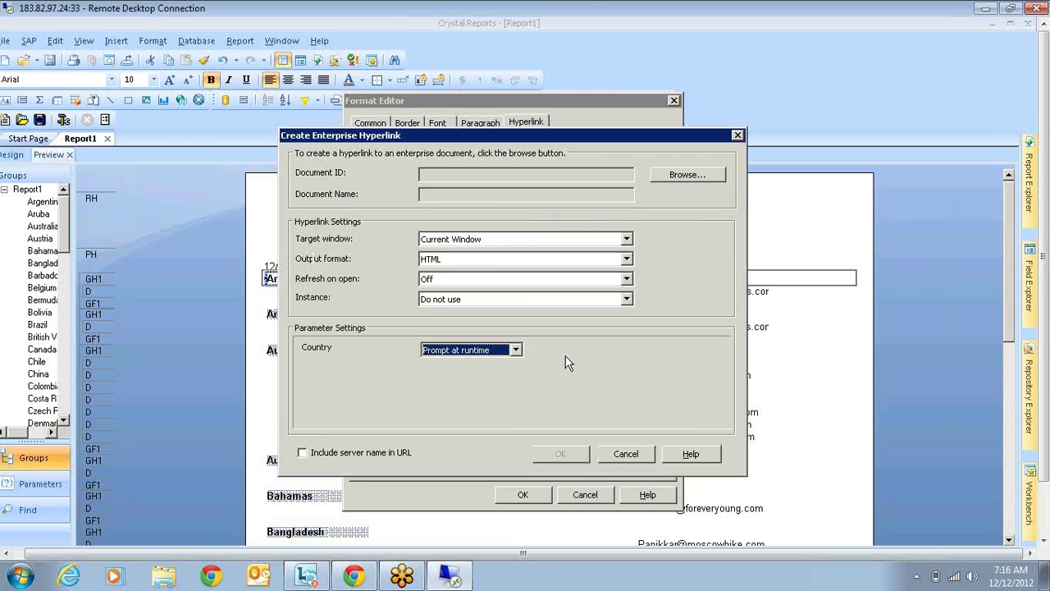
- Set the enterprise hyperlink to open in a new window, output as PDF and refresh on open
{"action": "left_click", "coordinate": [451, 239]}
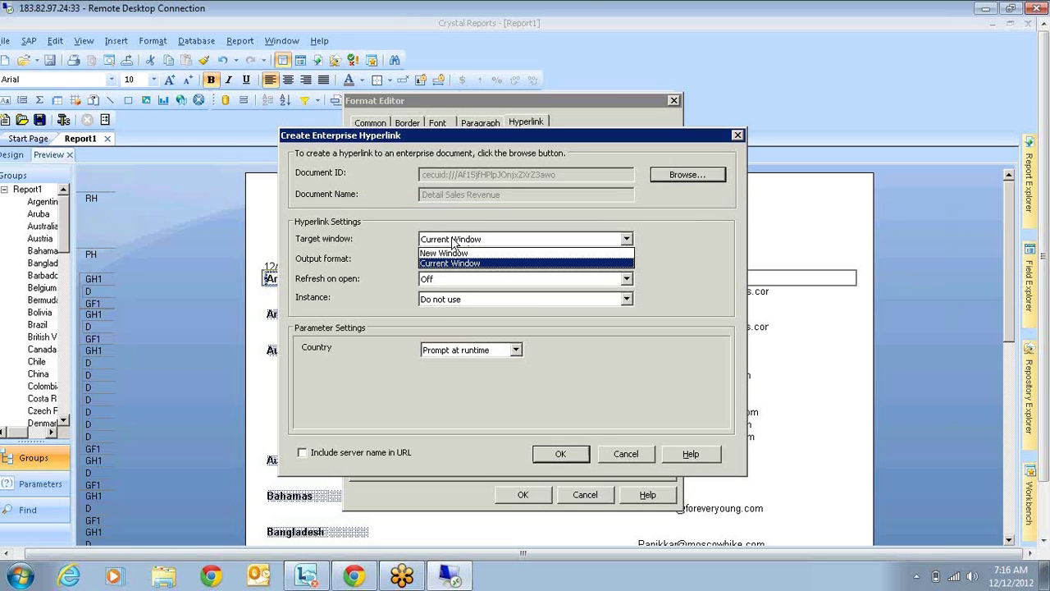
{"action": "left_click", "coordinate": [454, 253]}
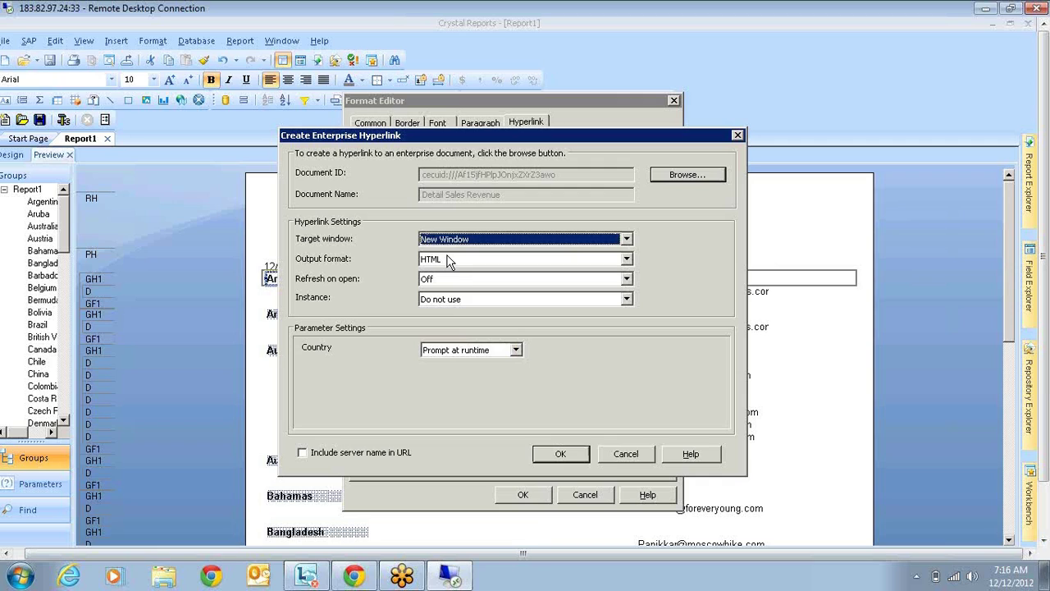
{"action": "left_click", "coordinate": [423, 259]}
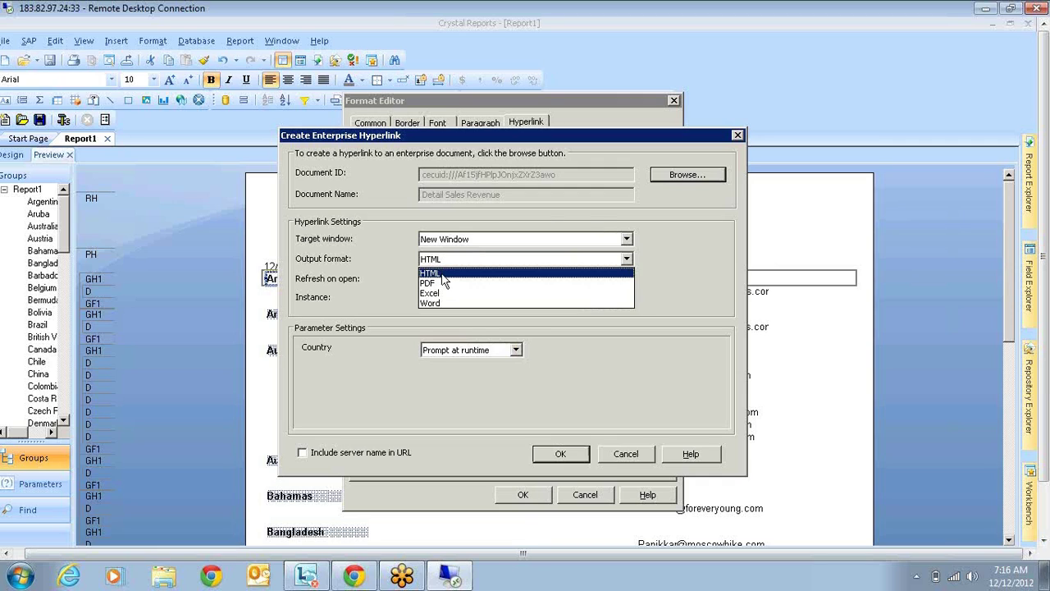
{"action": "left_click", "coordinate": [442, 284]}
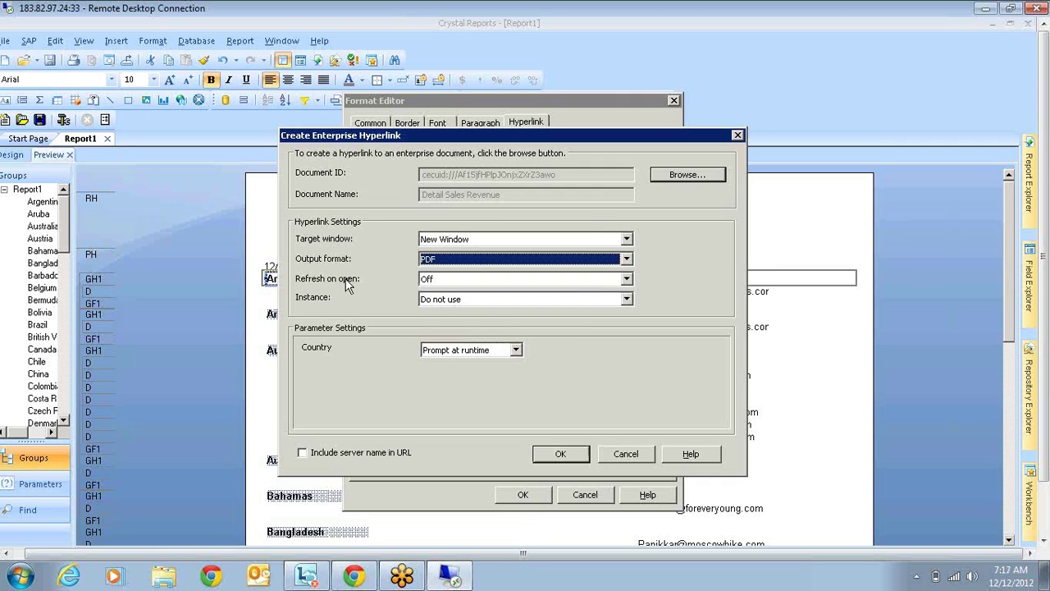
{"action": "left_click", "coordinate": [443, 282]}
{"action": "left_click", "coordinate": [439, 303]}
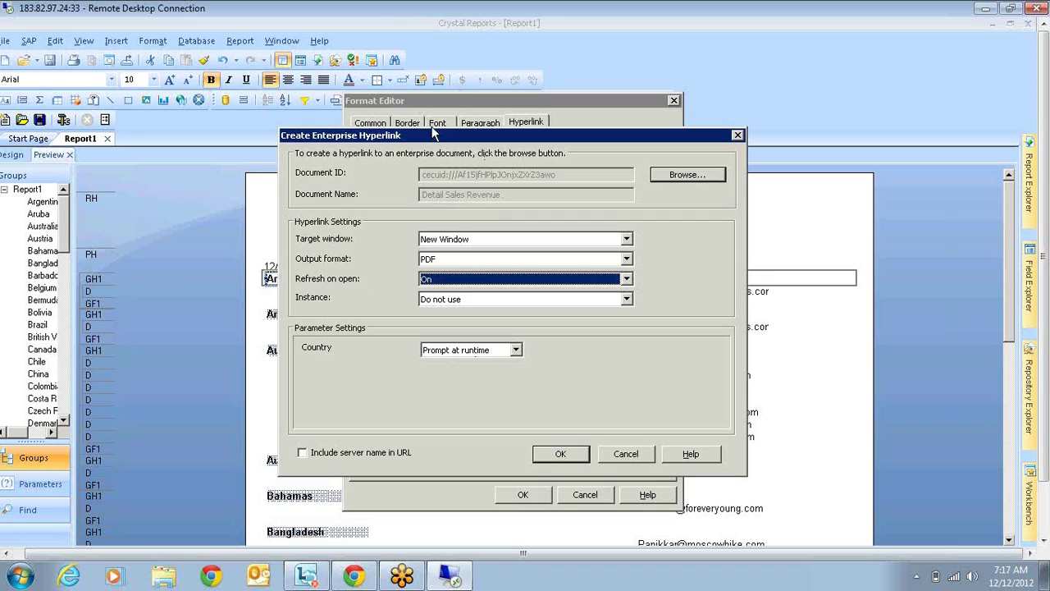
- Feed the Country parameter from the Customer.Country object, include the server name in the URL, and apply the hyperlink
{"action": "left_click_drag", "start_coordinate": [435, 133], "coordinate": [513, 109]}
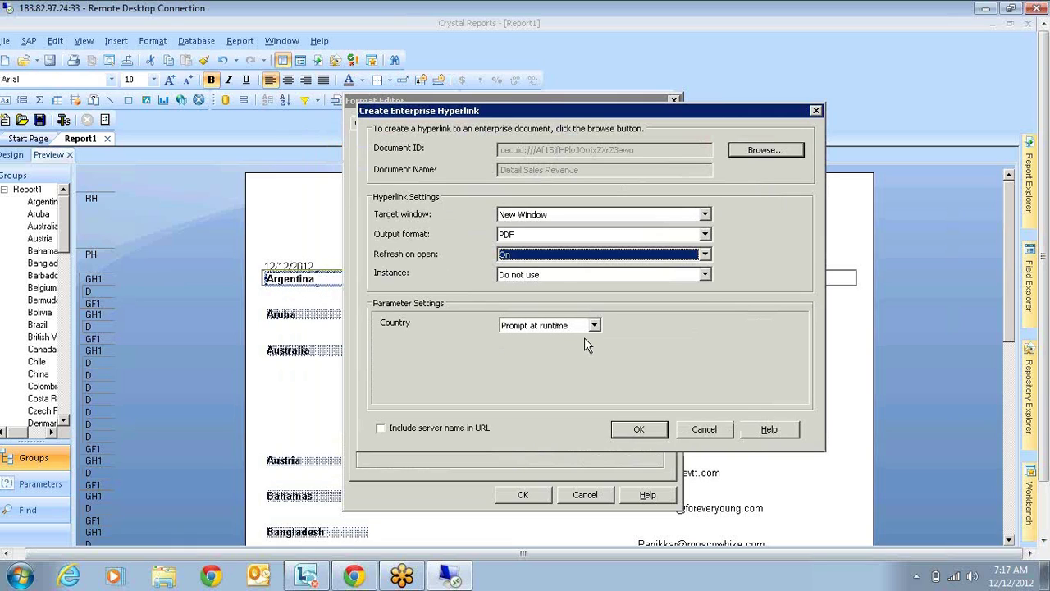
{"action": "left_click", "coordinate": [556, 327]}
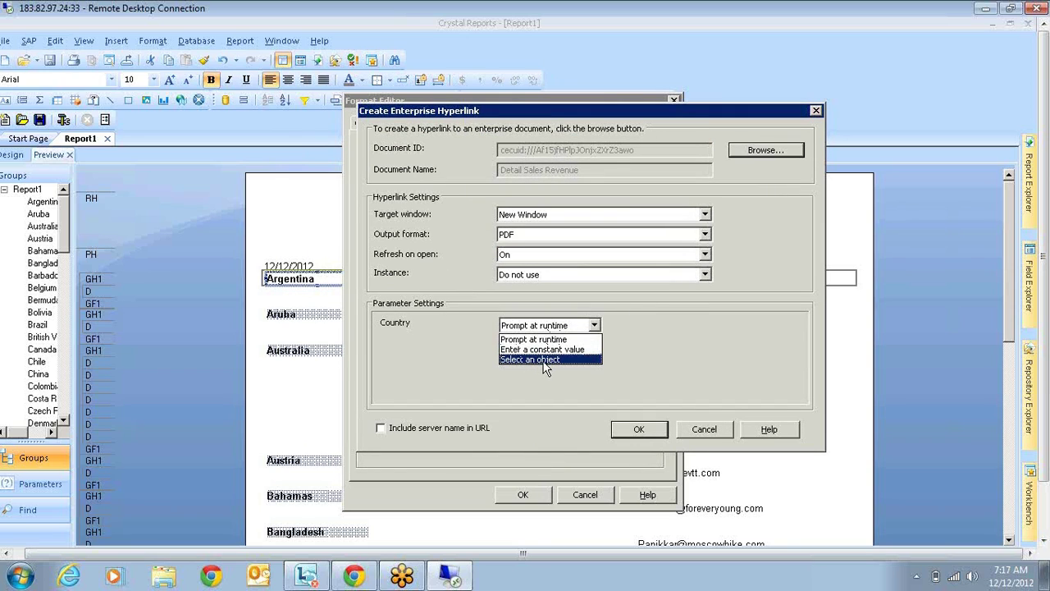
{"action": "left_click", "coordinate": [545, 361]}
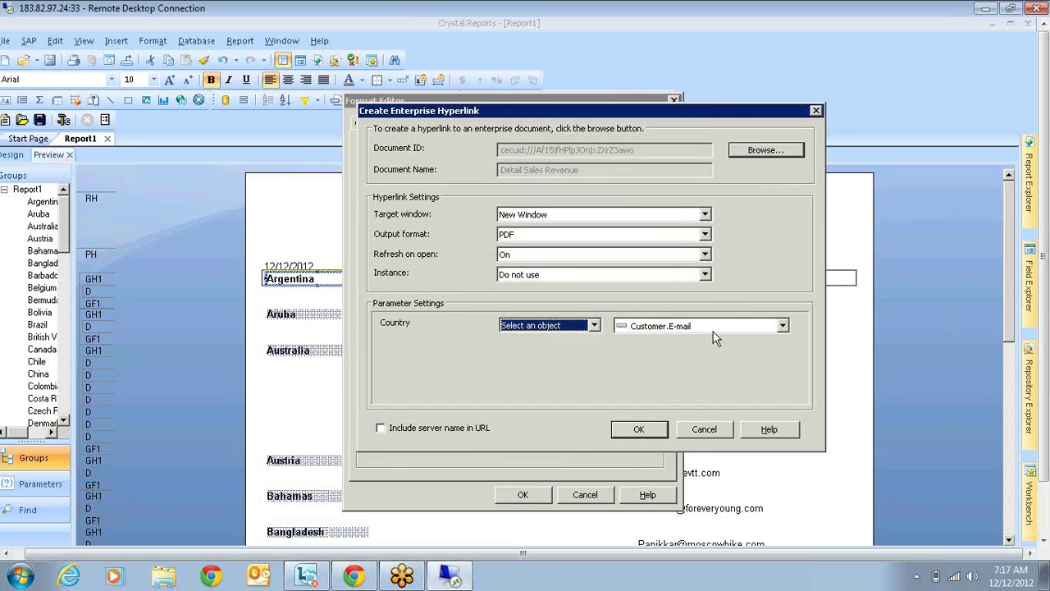
{"action": "left_click", "coordinate": [766, 326]}
{"action": "left_click", "coordinate": [763, 328]}
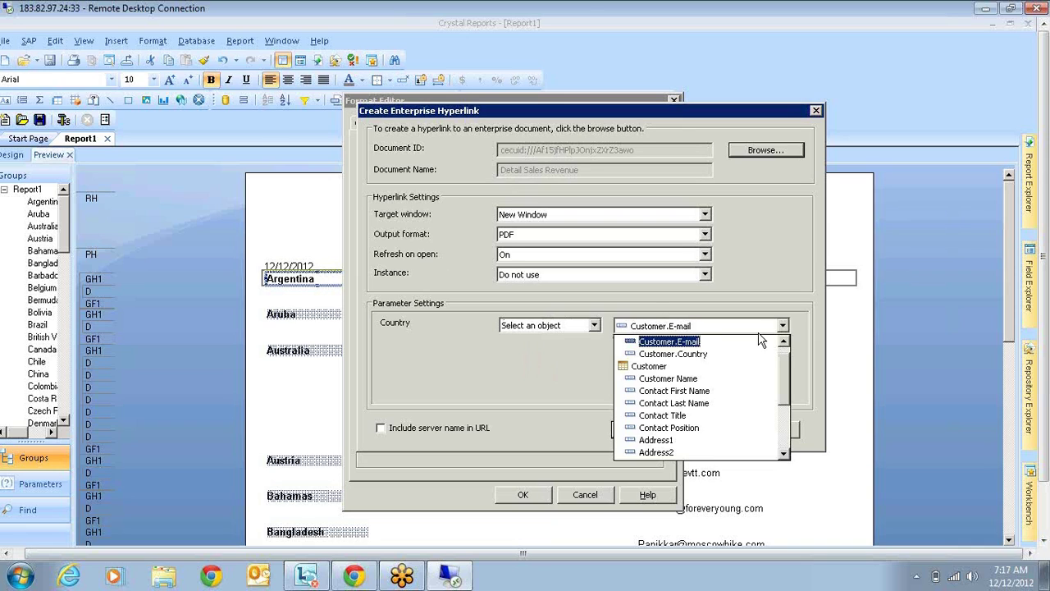
{"action": "left_click", "coordinate": [681, 355]}
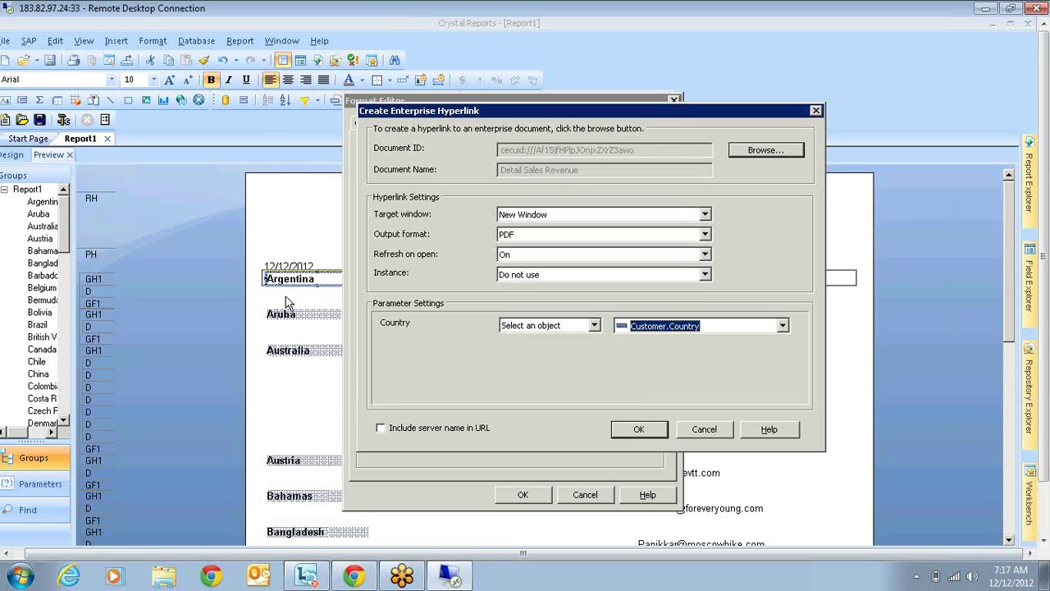
{"action": "left_click", "coordinate": [380, 429]}
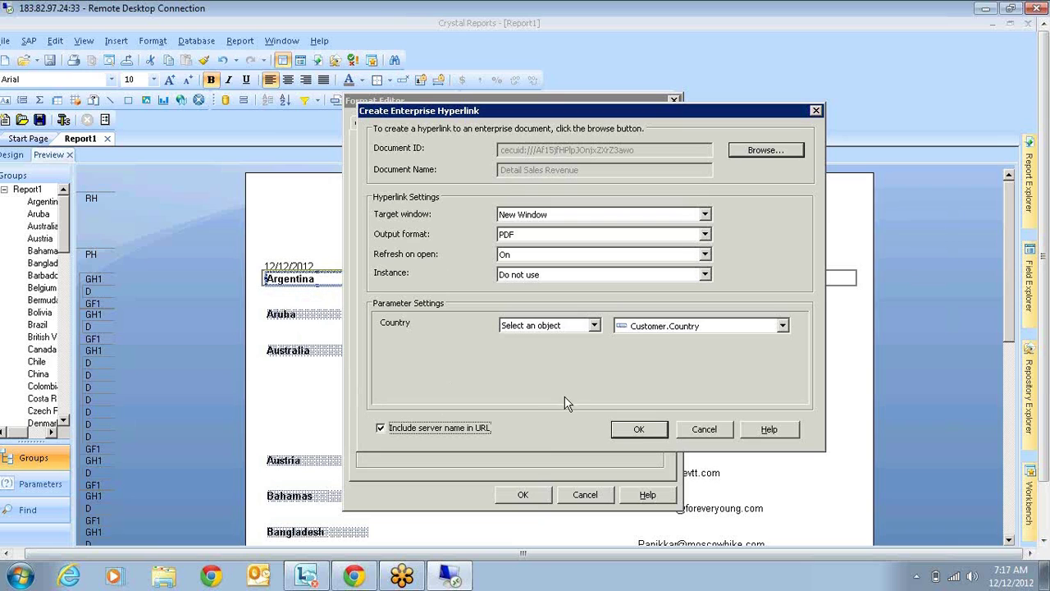
{"action": "left_click", "coordinate": [640, 431]}
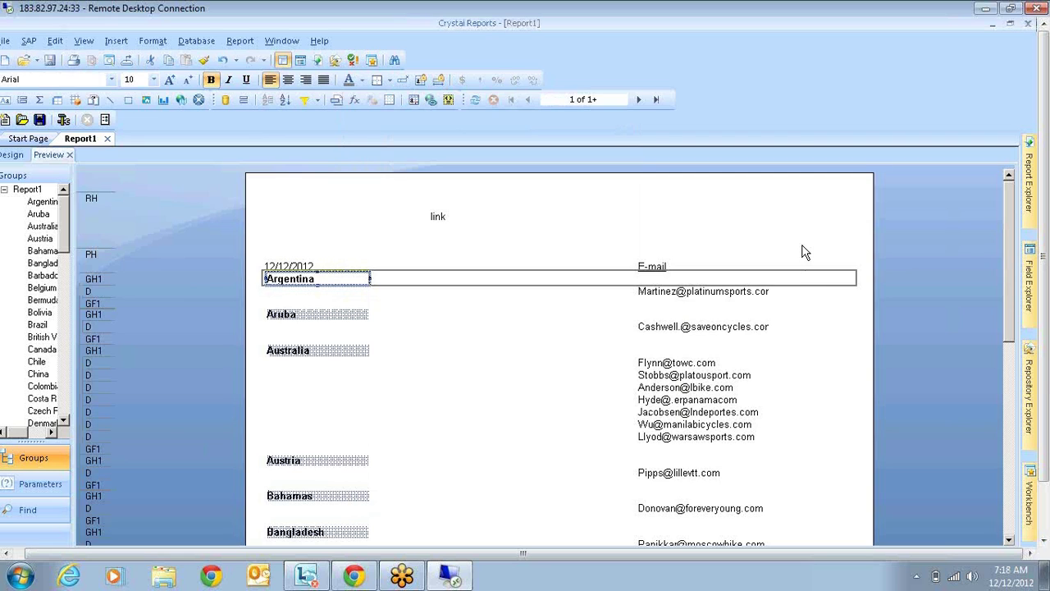
- Test the hyperlink on the Australia group name and close the browser page it opens
{"action": "scroll", "coordinate": [296, 259], "scroll_direction": "down", "scroll_amount": 3}
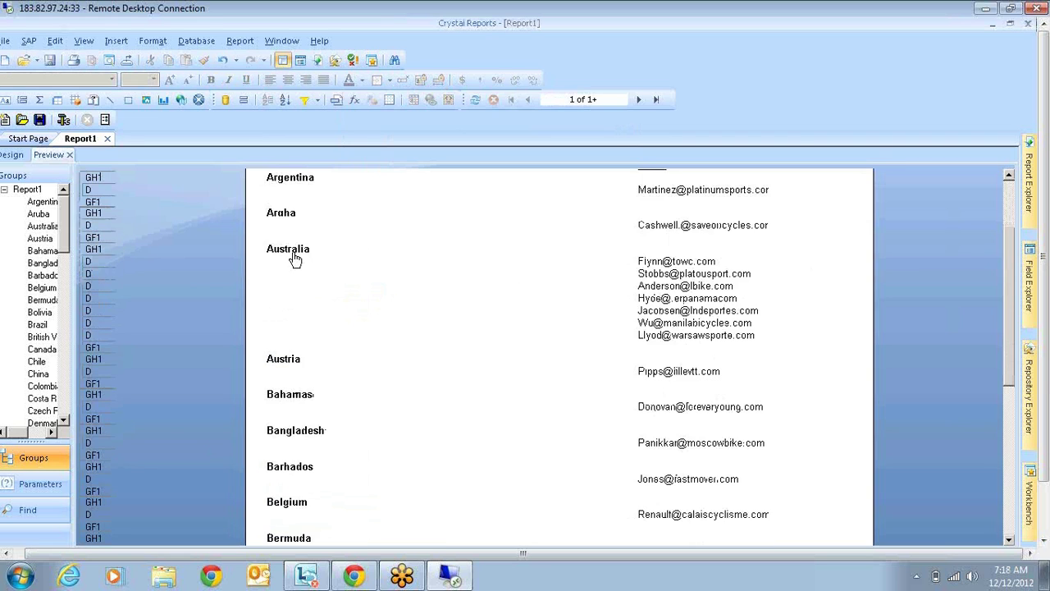
{"action": "left_click", "coordinate": [295, 259]}
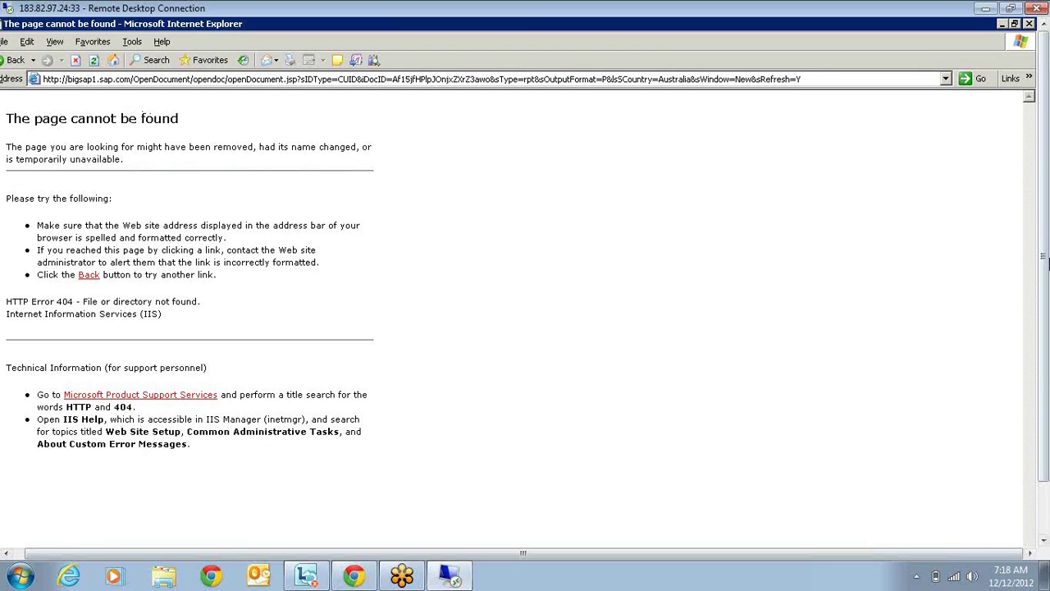
{"action": "left_click", "coordinate": [1029, 24]}
- Edit the group name's hyperlink formula, removing .SAP.COM from the server name and changing the port to 8080
{"action": "right_click", "coordinate": [321, 254]}
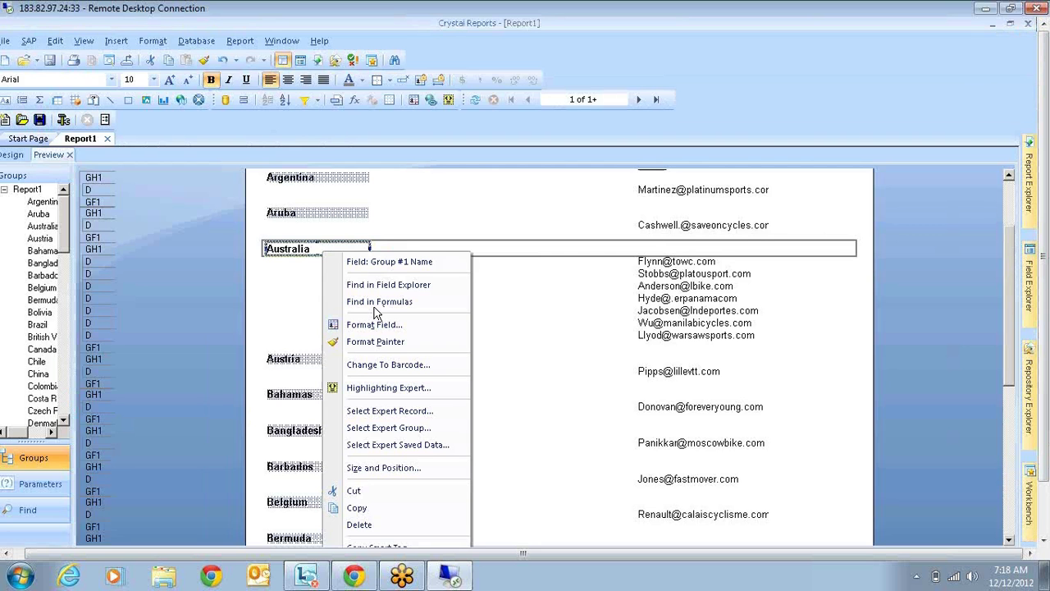
{"action": "left_click", "coordinate": [382, 325]}
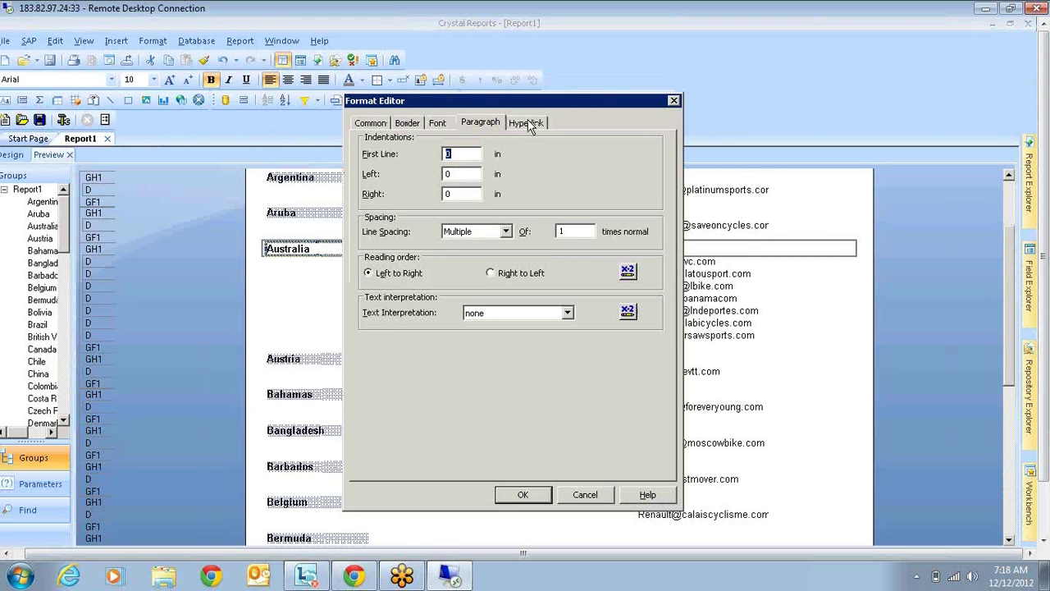
{"action": "left_click", "coordinate": [526, 123]}
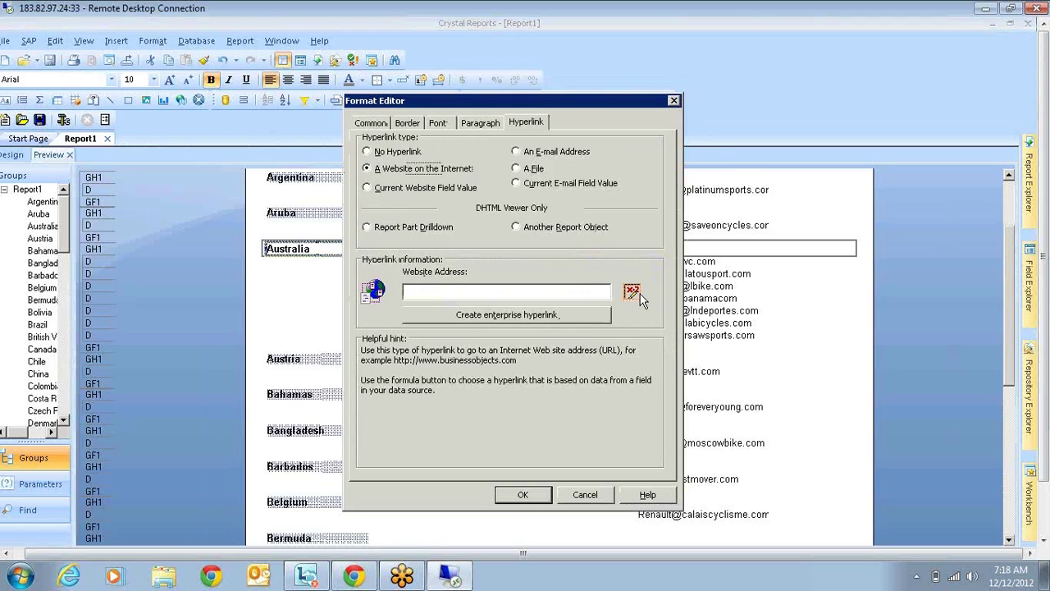
{"action": "left_click", "coordinate": [632, 292]}
{"action": "left_click_drag", "start_coordinate": [258, 307], "coordinate": [309, 310]}
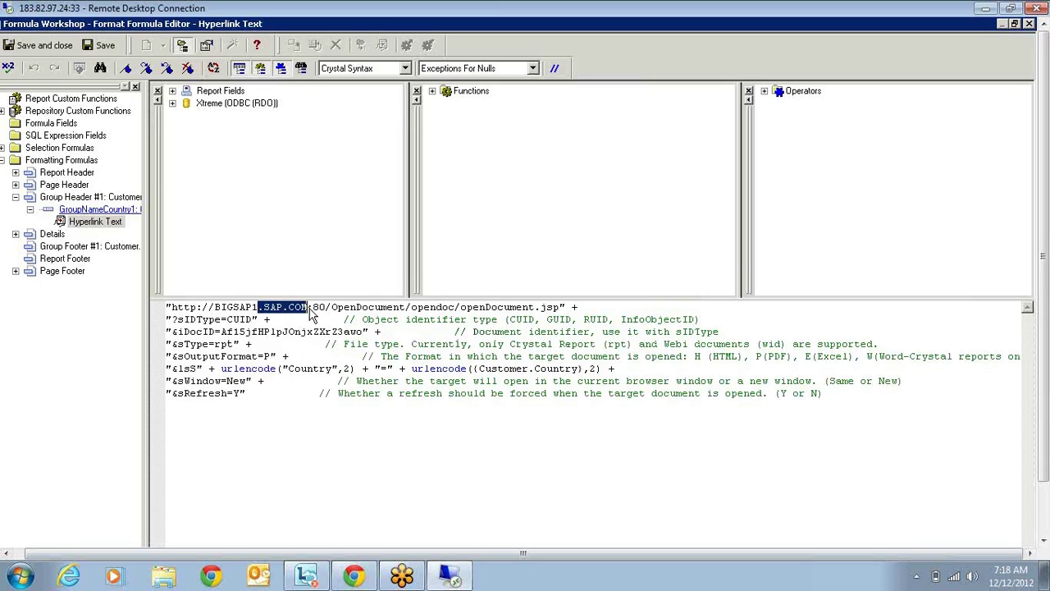
{"action": "key", "text": "Delete"}
{"action": "key", "text": "Right"}
{"action": "key", "text": "Right"}
{"action": "key", "text": "Right"}
{"action": "type", "text": "80"}
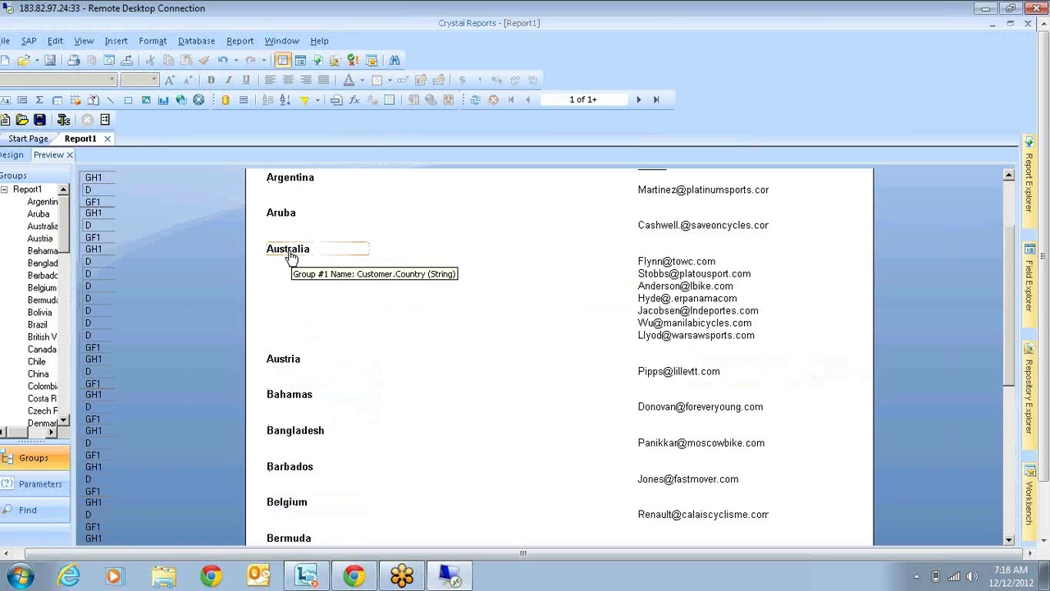
- Follow the Australia group link again and log on to InfoView as administrator with the account password
{"action": "left_click", "coordinate": [289, 257]}
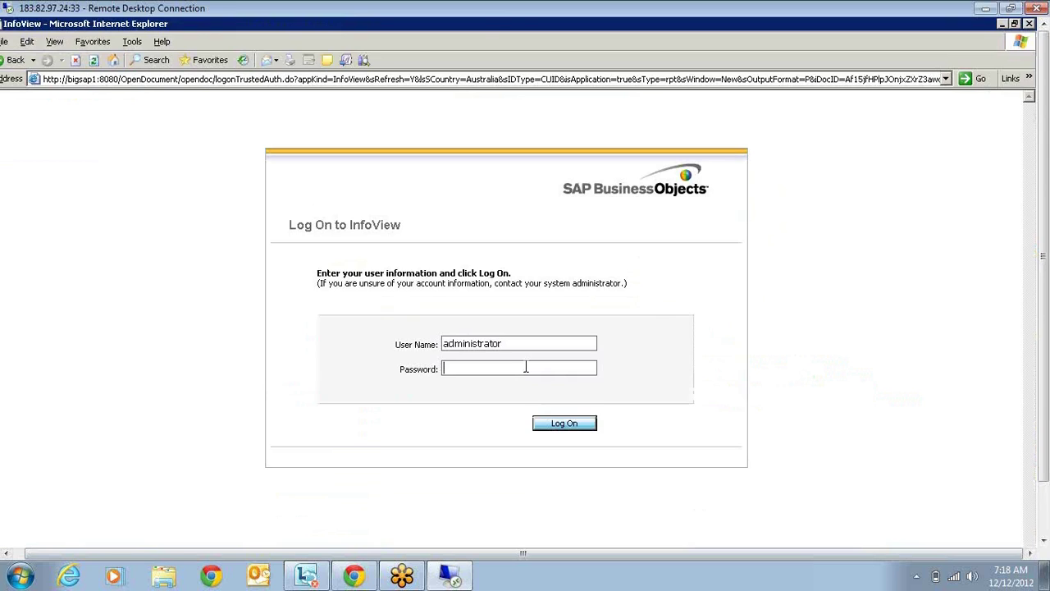
{"action": "key", "text": "Return"}
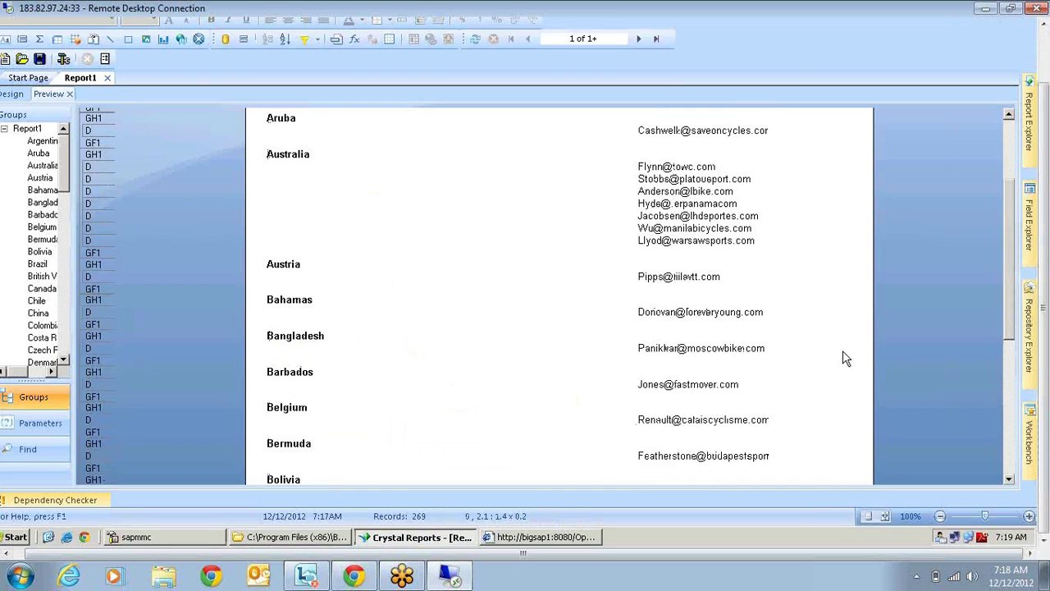
- Open the Detail Sales Revenue PDF through the Bermuda group link, and return to Crystal Reports
{"action": "scroll", "coordinate": [846, 359], "scroll_direction": "down", "scroll_amount": 2}
{"action": "left_click", "coordinate": [287, 384]}
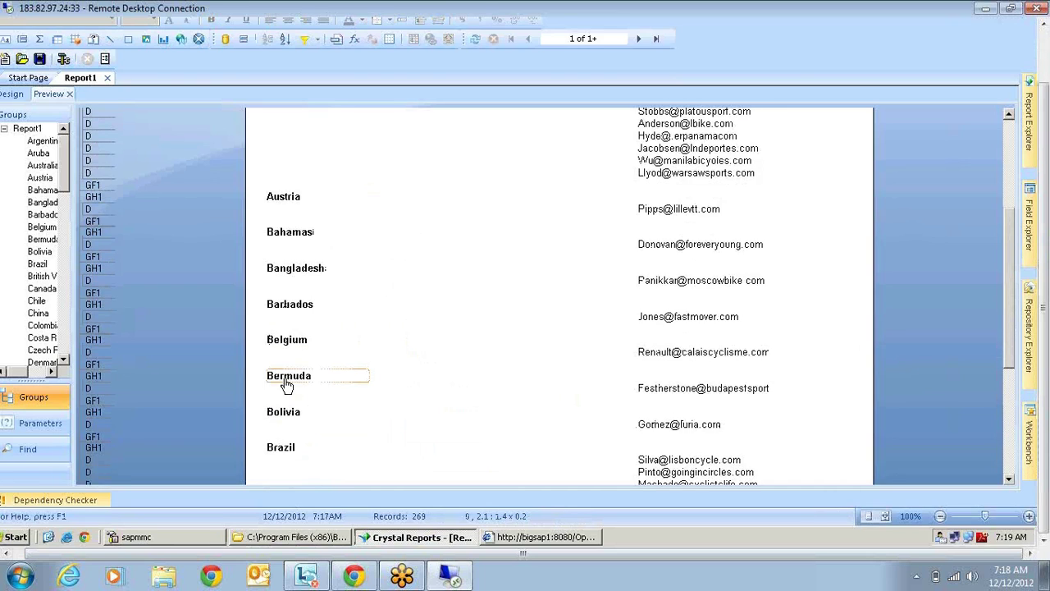
{"action": "left_click", "coordinate": [288, 384]}
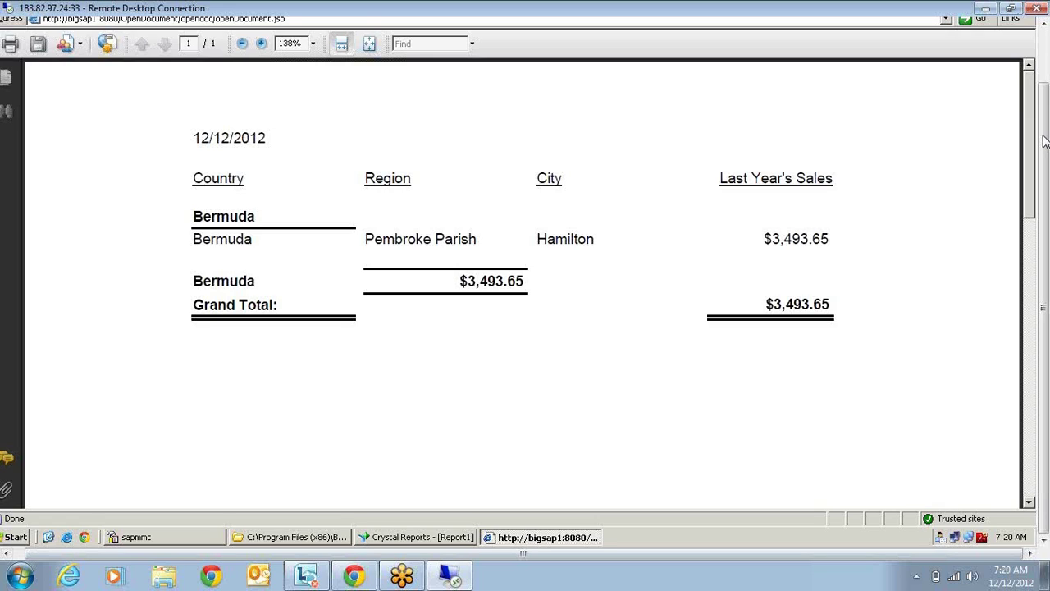
{"action": "left_click", "coordinate": [436, 538]}
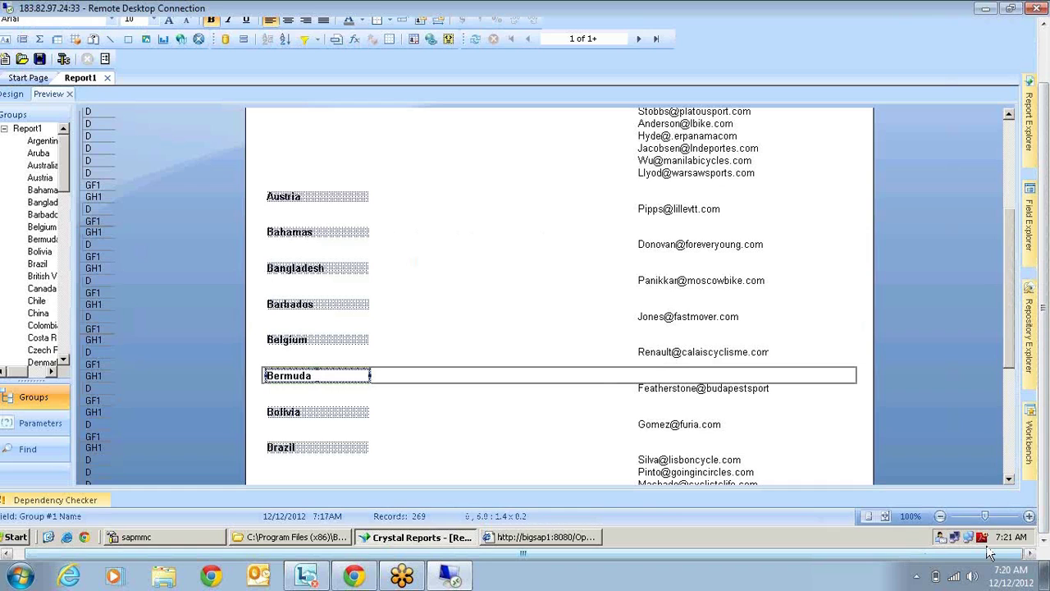
- Review the Enterprise hyperlink settings for the Austria group name, including target window, output format and Country parameter, and cancel without changes
{"action": "left_click", "coordinate": [303, 197]}
{"action": "right_click", "coordinate": [302, 196]}
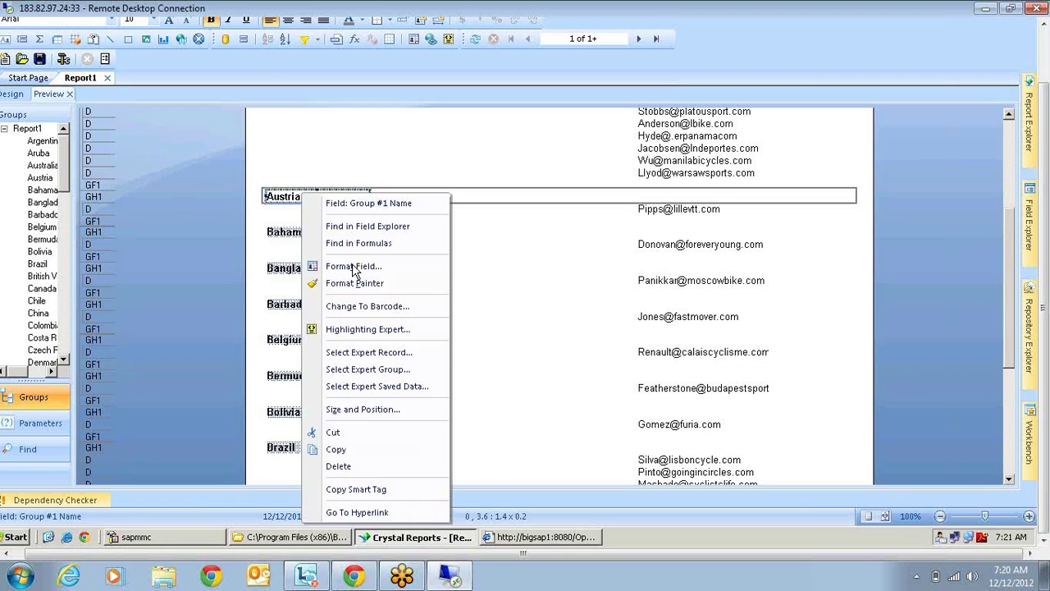
{"action": "left_click", "coordinate": [353, 267]}
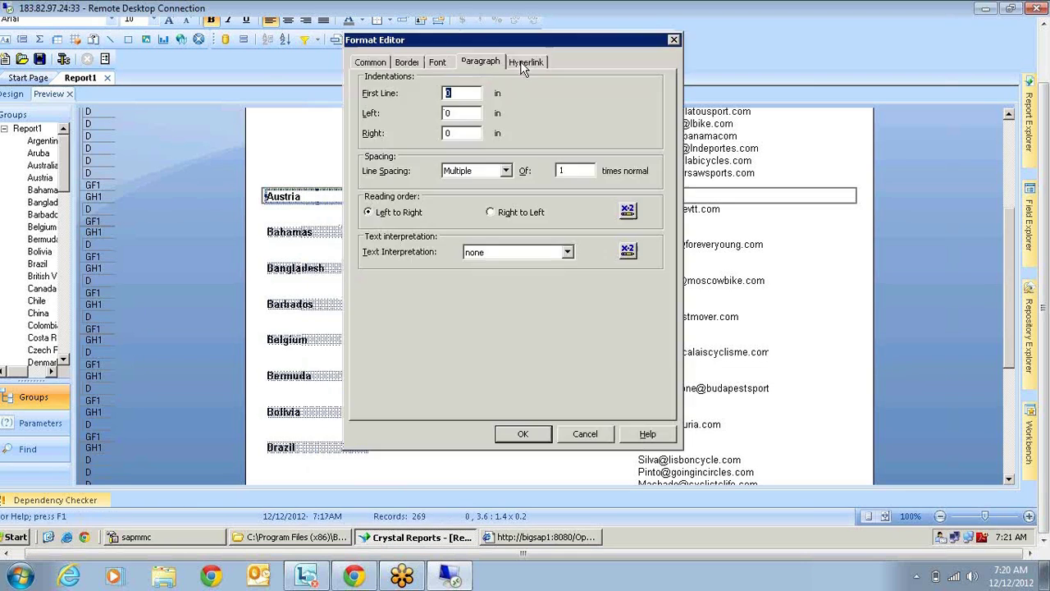
{"action": "left_click", "coordinate": [525, 62]}
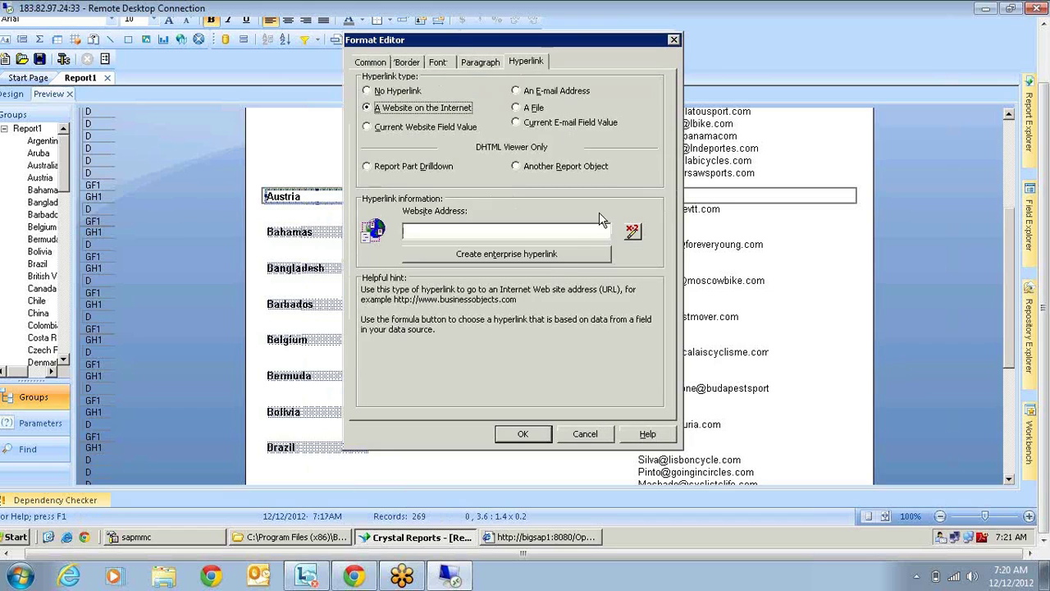
{"action": "left_click", "coordinate": [554, 257]}
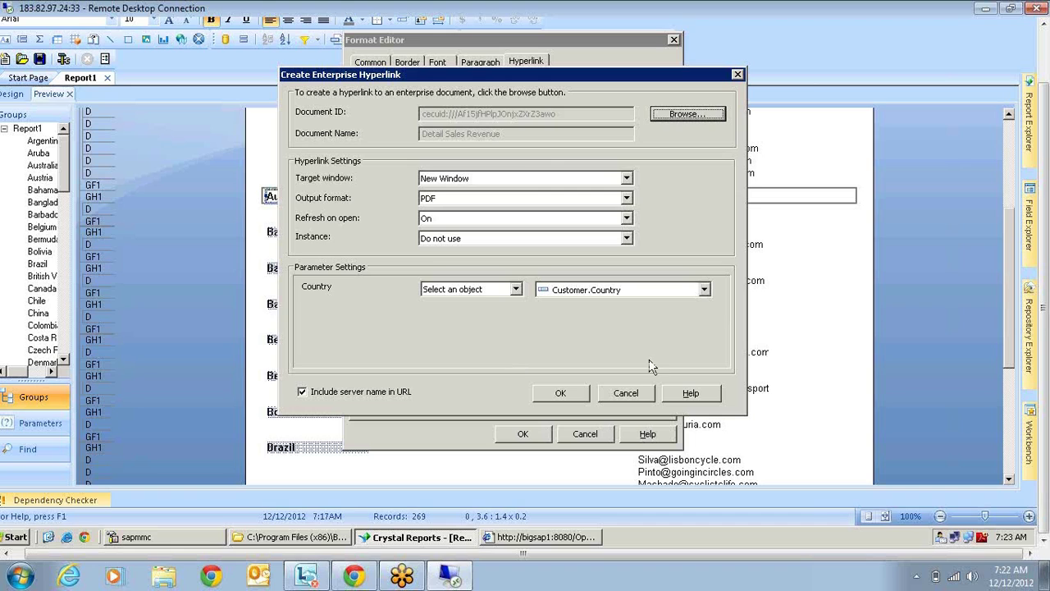
{"action": "left_click", "coordinate": [642, 398]}
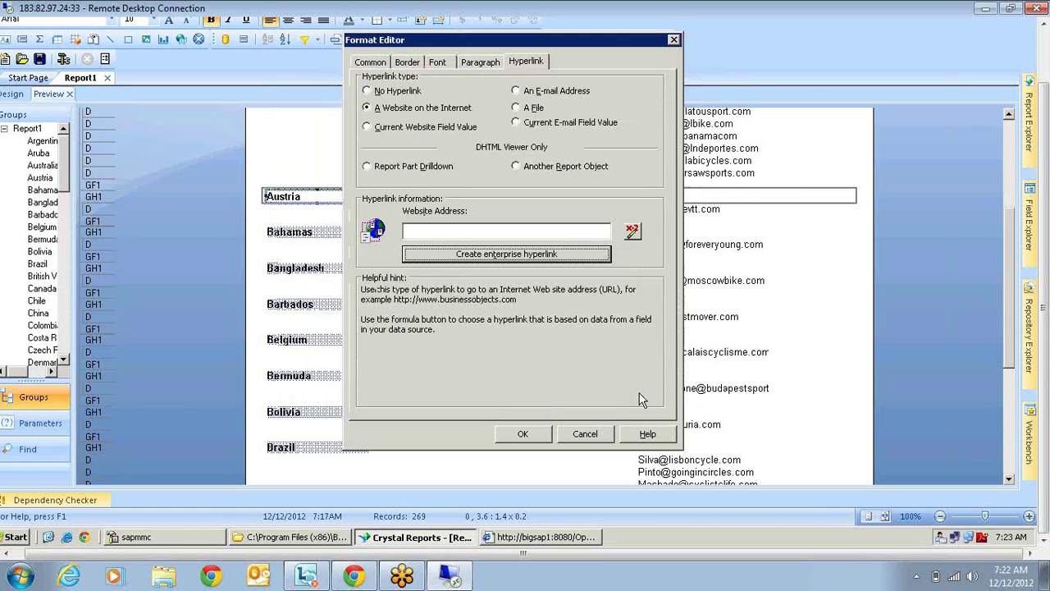
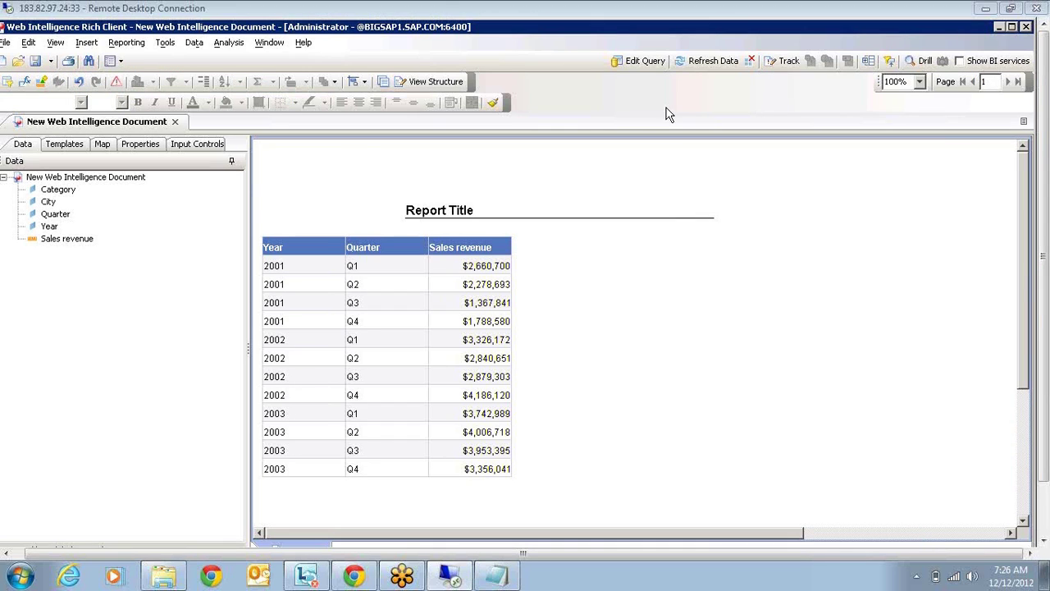
- Review the result objects in the Web Intelligence document's query and run the query again
{"action": "left_click", "coordinate": [645, 62]}
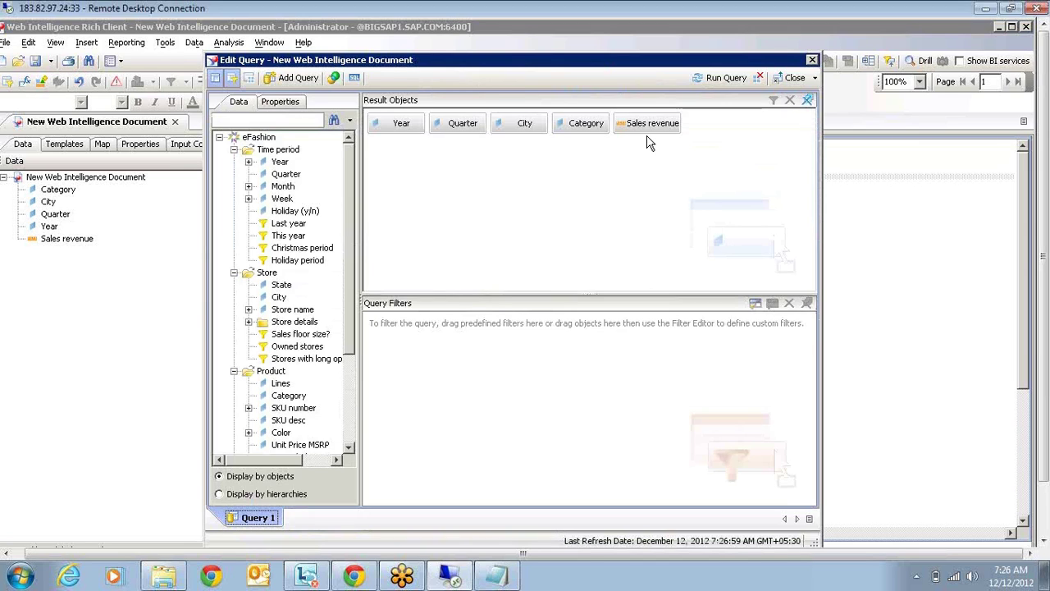
{"action": "left_click", "coordinate": [720, 78]}
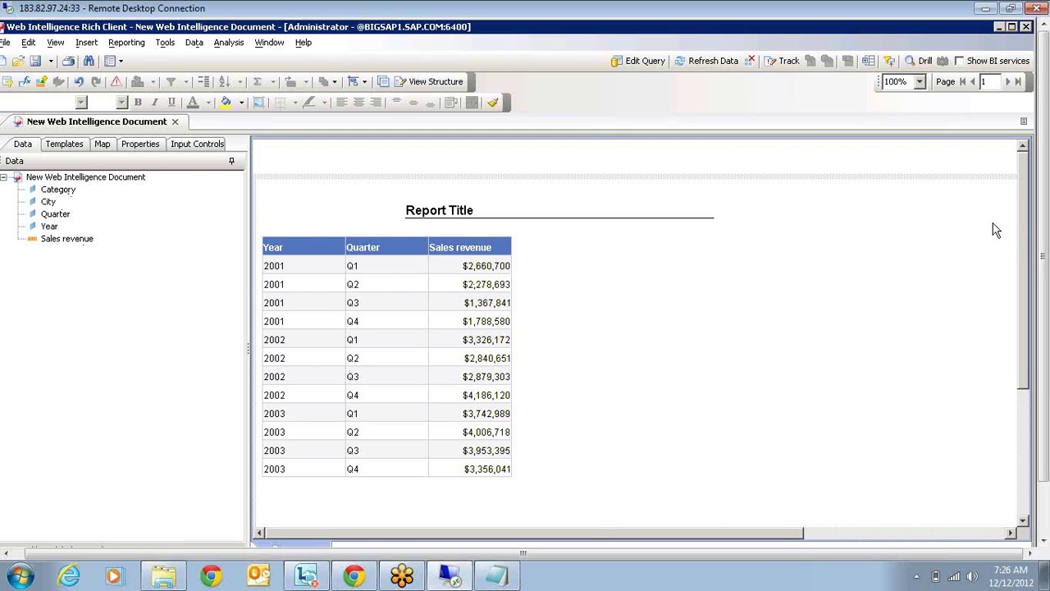
{"action": "mouse_move", "coordinate": [1042, 226]}
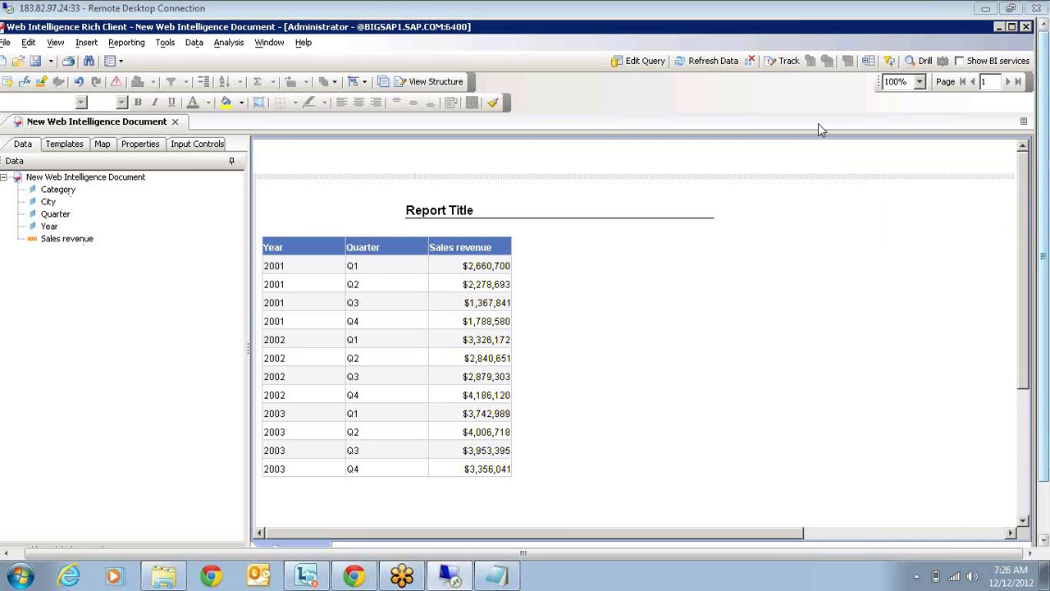
- Insert an empty column to the right of Sales revenue in the report table
{"action": "right_click", "coordinate": [485, 271]}
{"action": "mouse_move", "coordinate": [574, 275]}
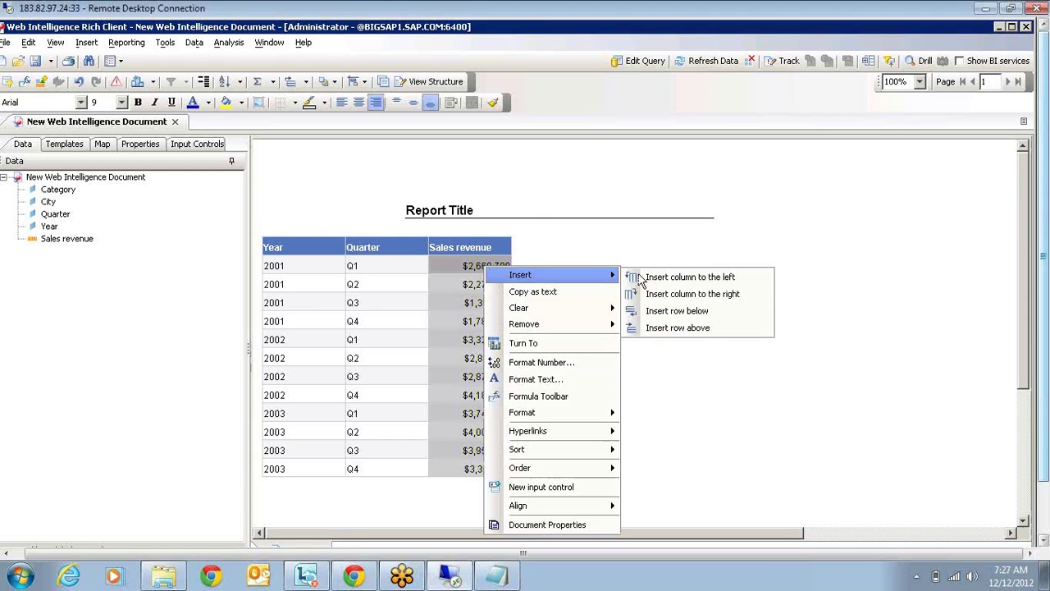
{"action": "left_click", "coordinate": [704, 295]}
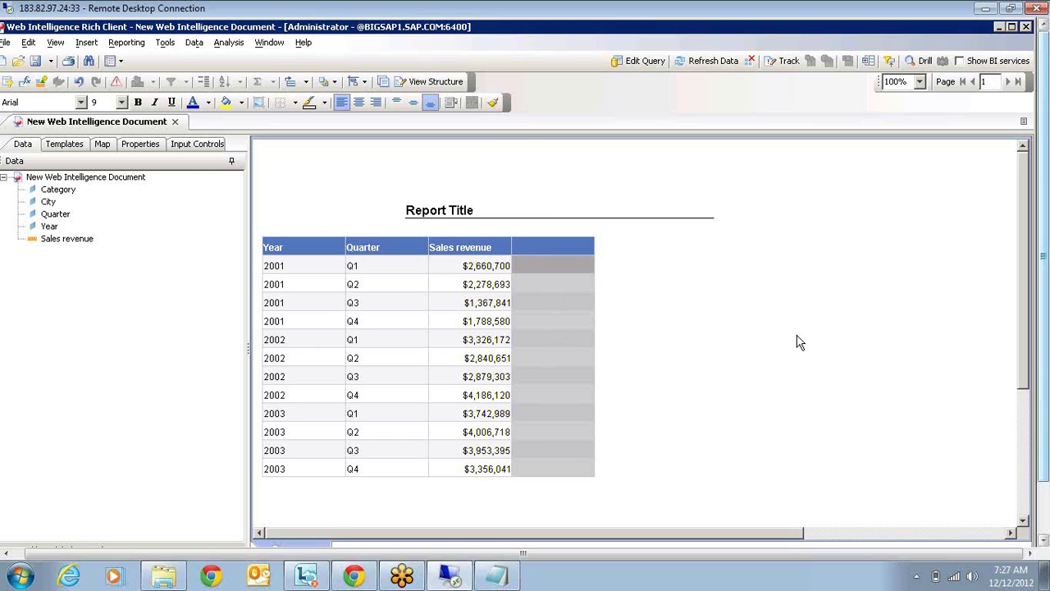
{"action": "left_click", "coordinate": [480, 279]}
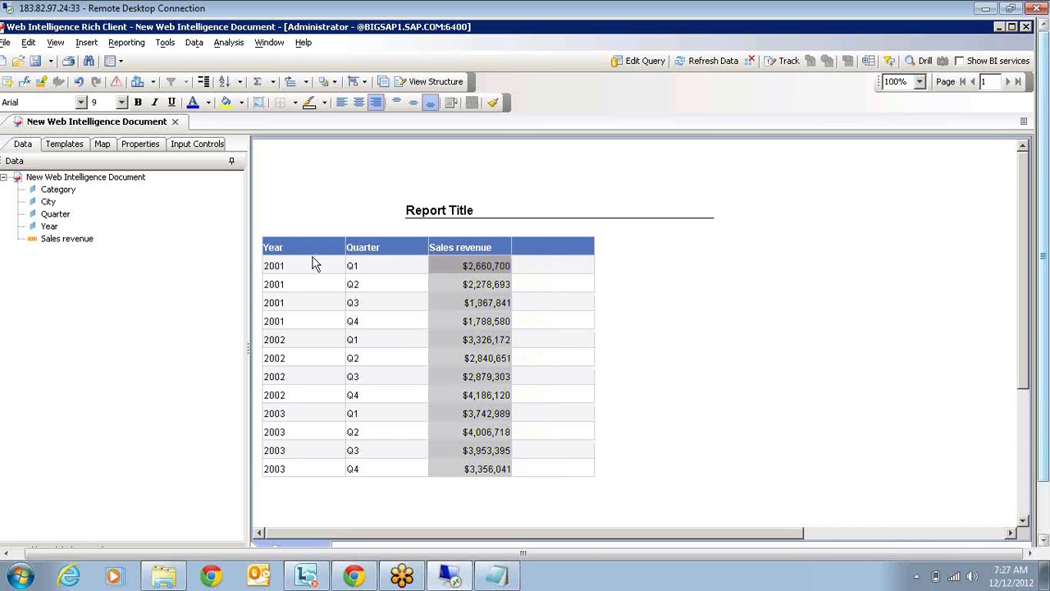
{"action": "left_click", "coordinate": [530, 266]}
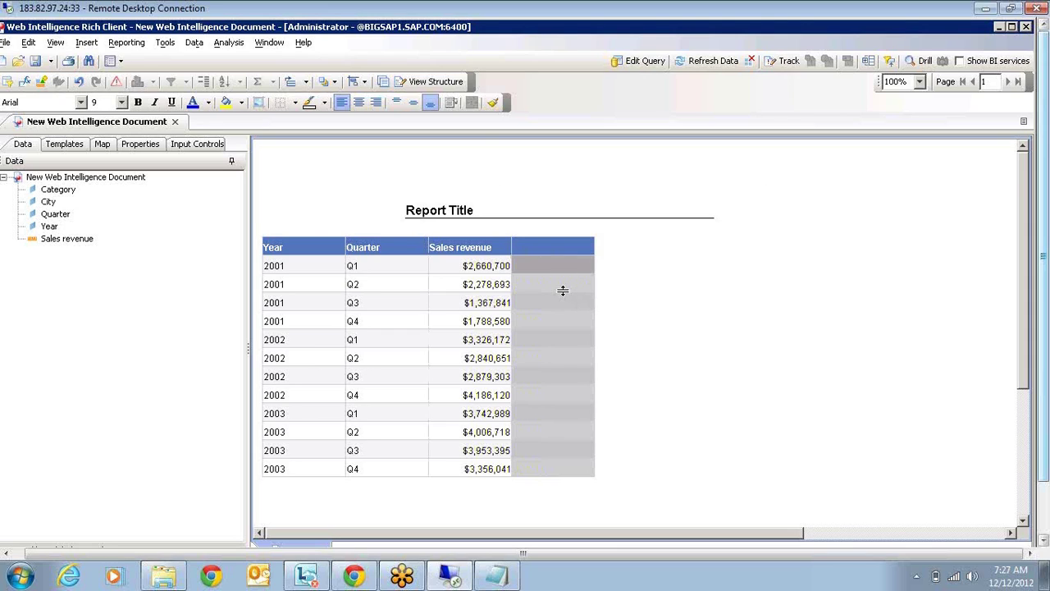
- Break the table on Year and add a sum of Sales revenue to each year's section
{"action": "left_click", "coordinate": [282, 278]}
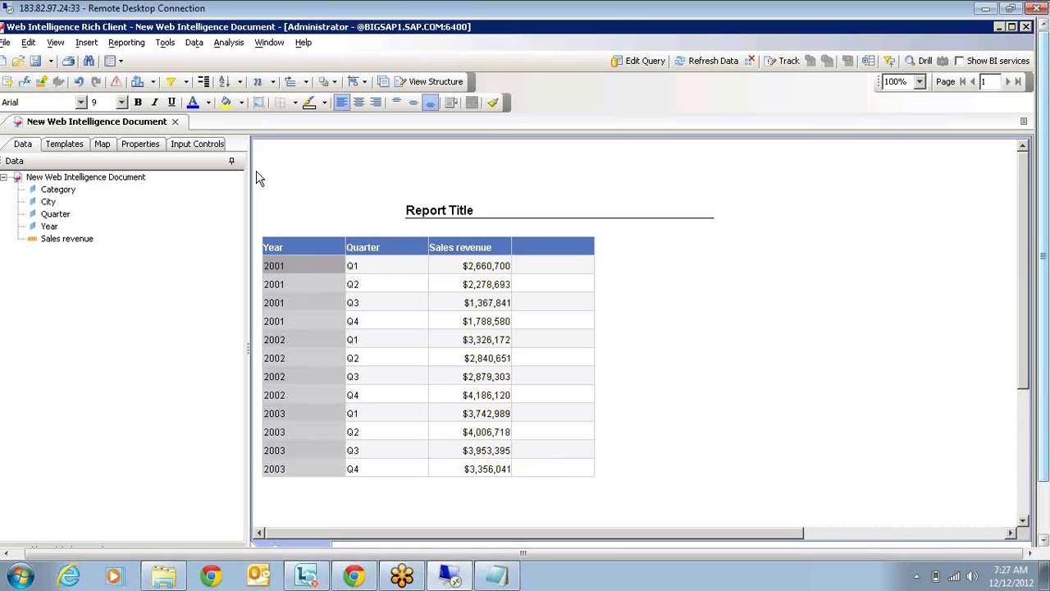
{"action": "left_click", "coordinate": [204, 83]}
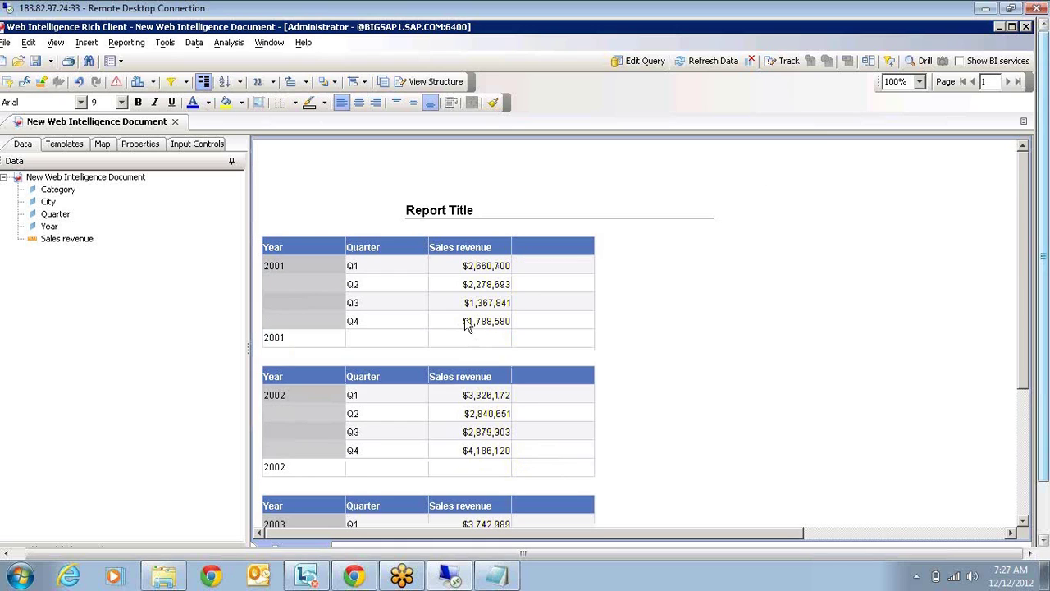
{"action": "left_click", "coordinate": [465, 324]}
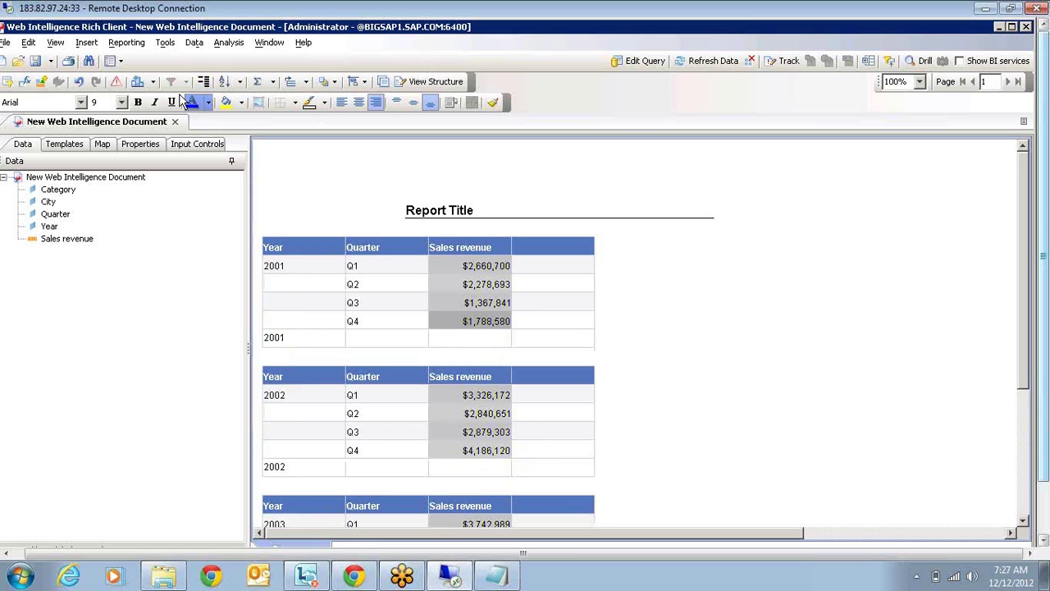
{"action": "left_click", "coordinate": [261, 84]}
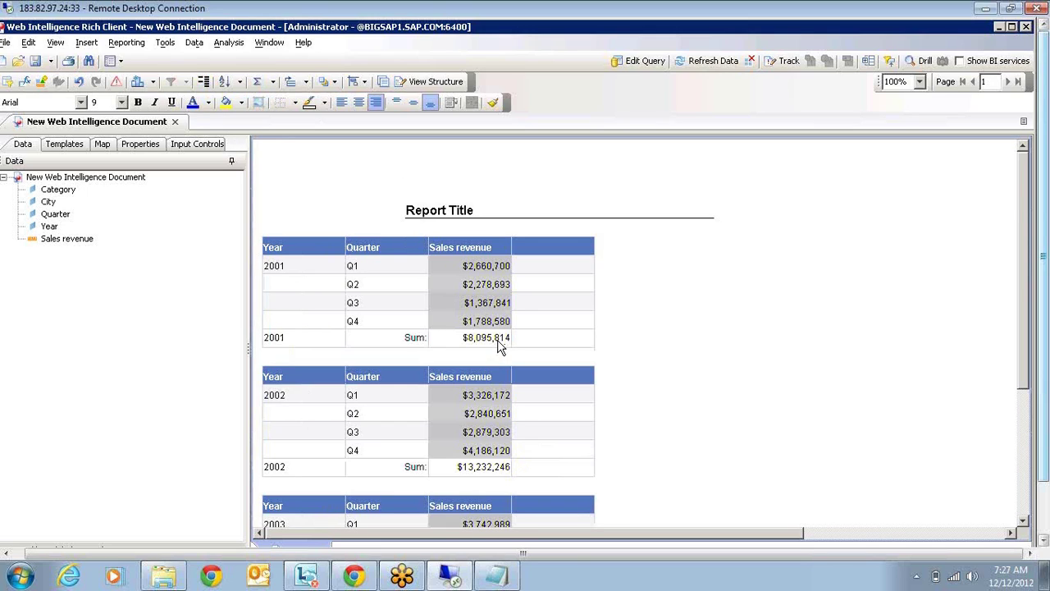
- Inspect the yearly total's formula and enter =Sum([Sales revenue]) in the empty column's body cells
{"action": "left_click", "coordinate": [498, 342]}
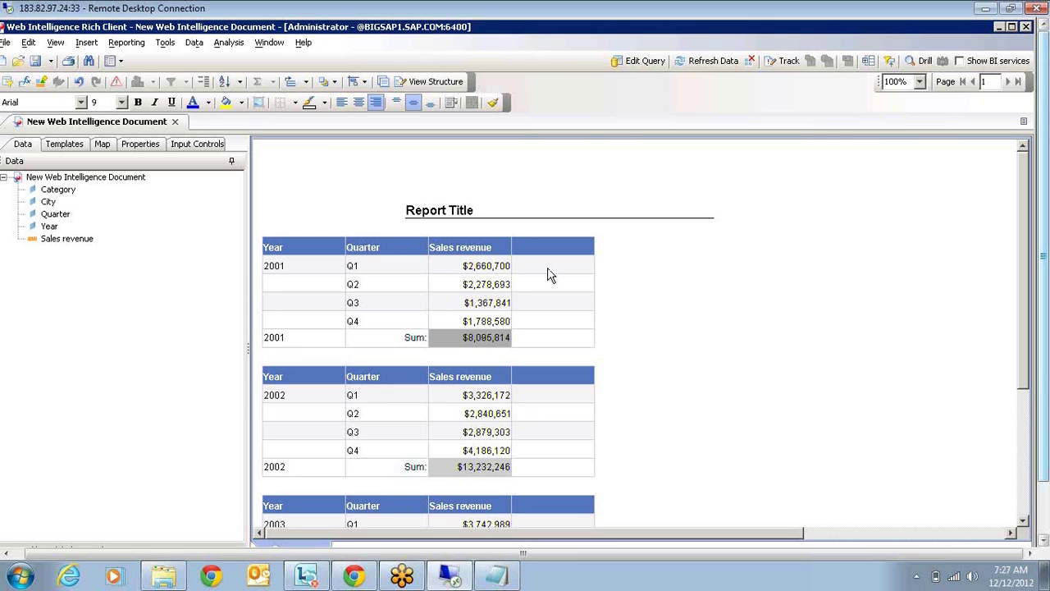
{"action": "double_click", "coordinate": [466, 337]}
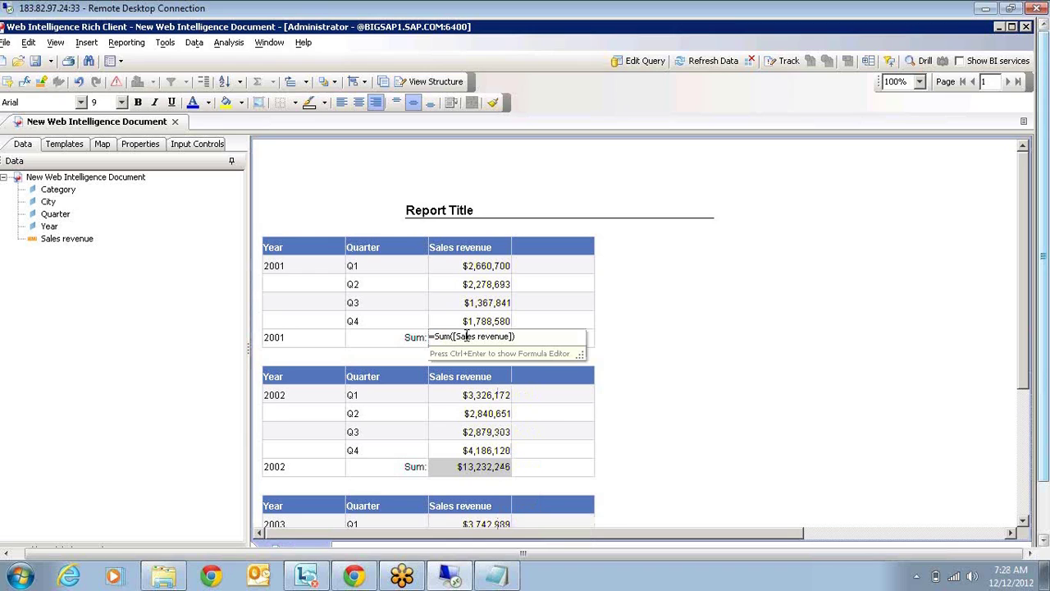
{"action": "left_click", "coordinate": [551, 267]}
{"action": "double_click", "coordinate": [551, 267]}
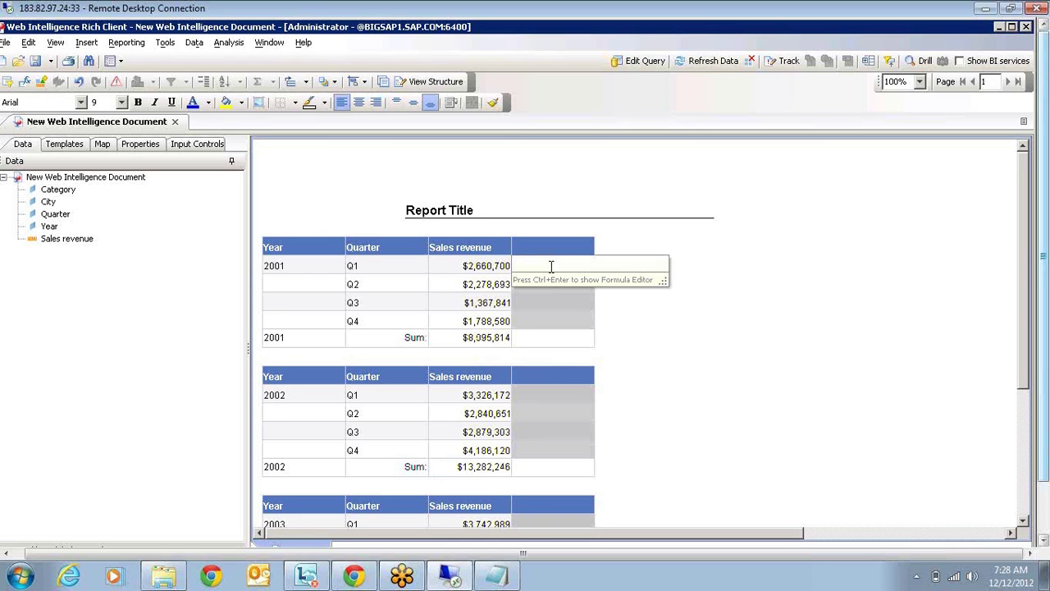
{"action": "type", "text": "=Sum([Sales revenue])"}
{"action": "key", "text": "Return"}
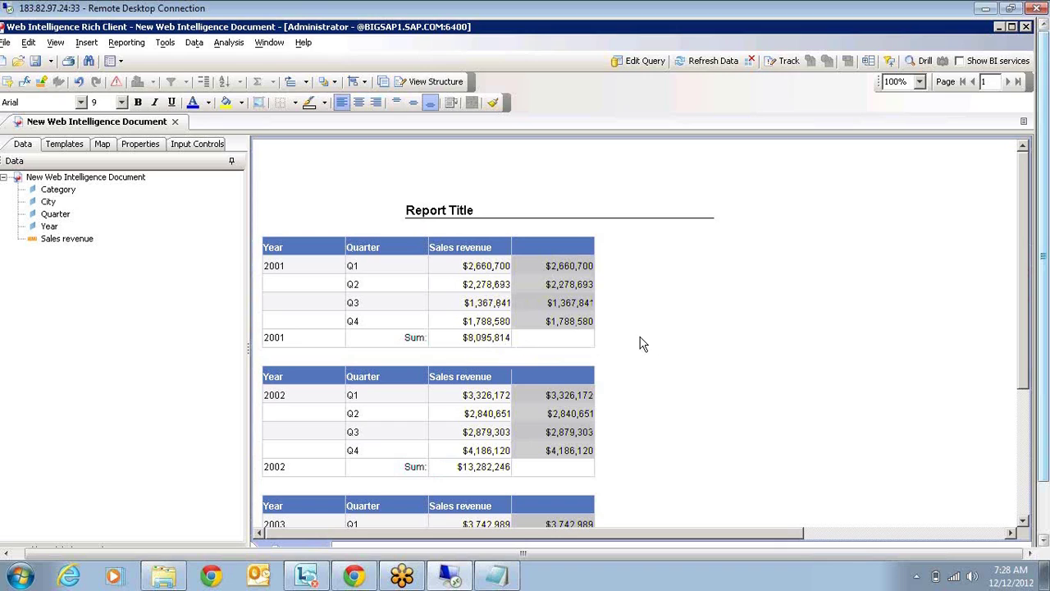
- Display the formula bar and clear the formula from the fourth column's body cells
{"action": "left_click", "coordinate": [570, 273]}
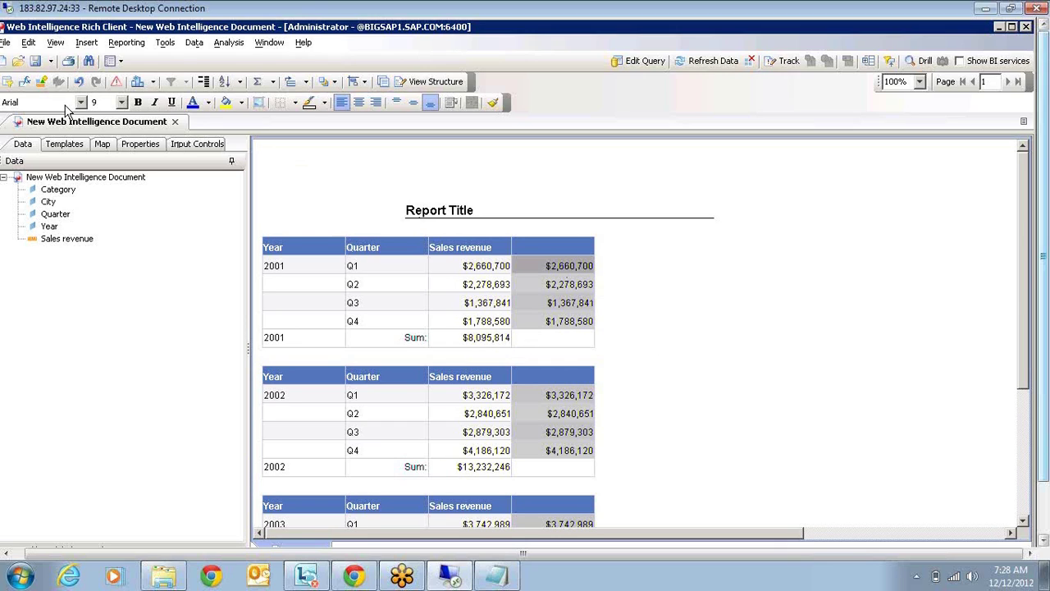
{"action": "left_click", "coordinate": [24, 82]}
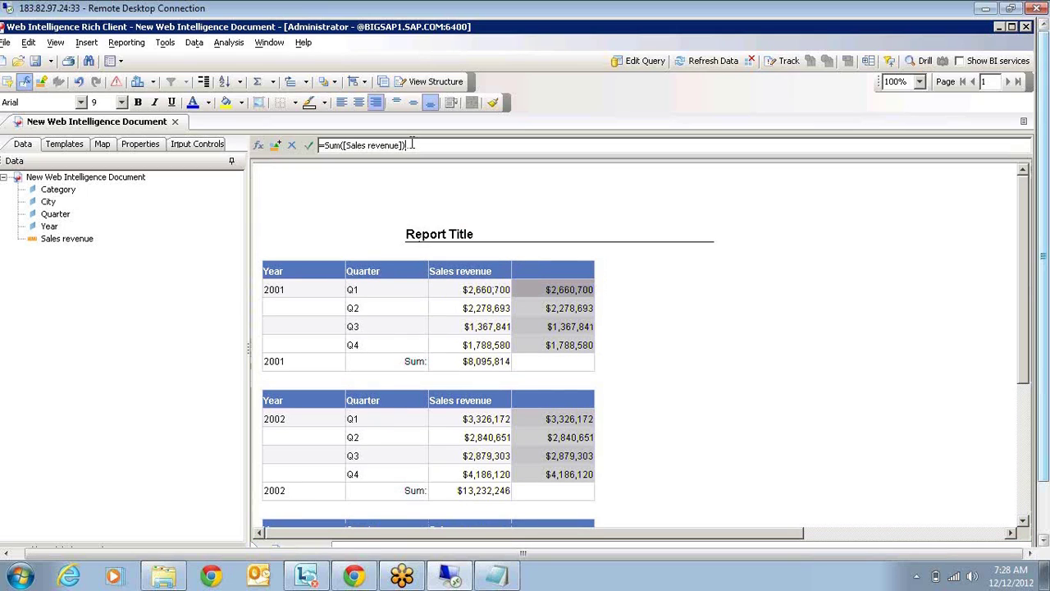
{"action": "triple_click", "coordinate": [412, 145]}
{"action": "key", "text": "Delete"}
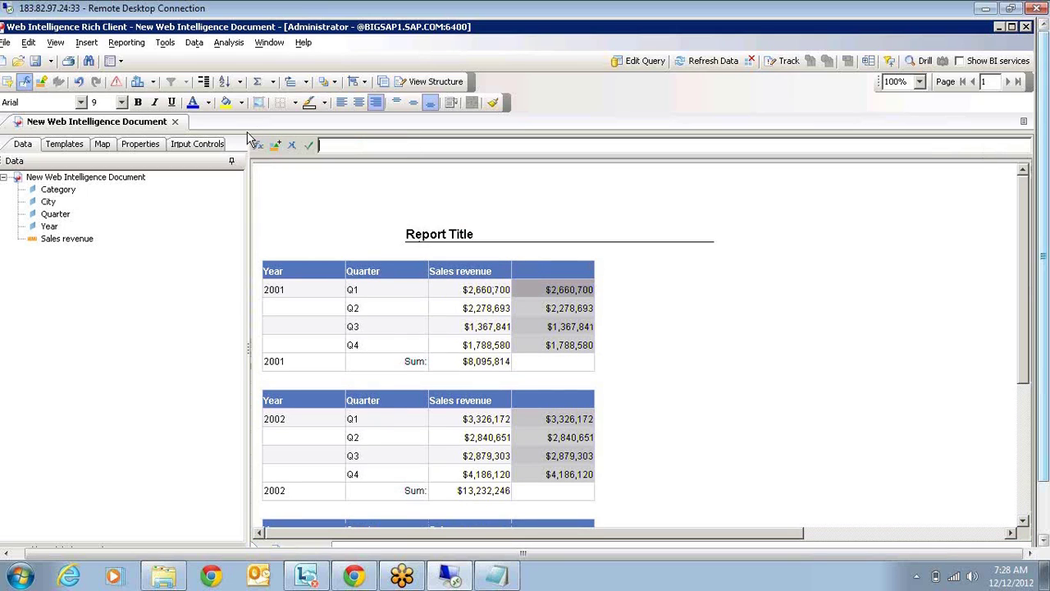
{"action": "key", "text": "Return"}
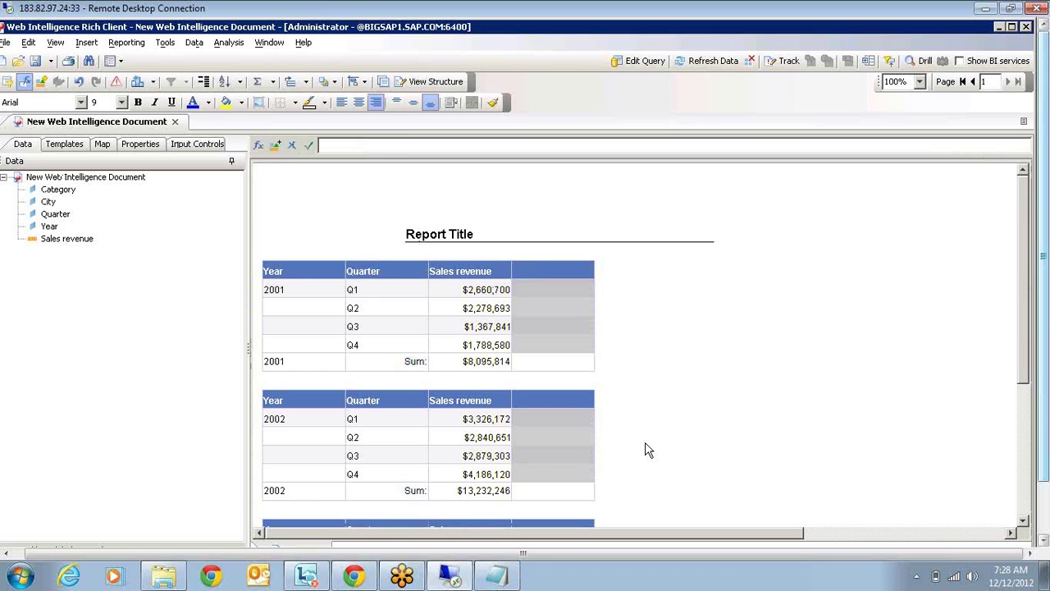
- Compare the formulas behind the 2001 total and the quarterly Sales revenue cells
{"action": "left_click", "coordinate": [551, 290]}
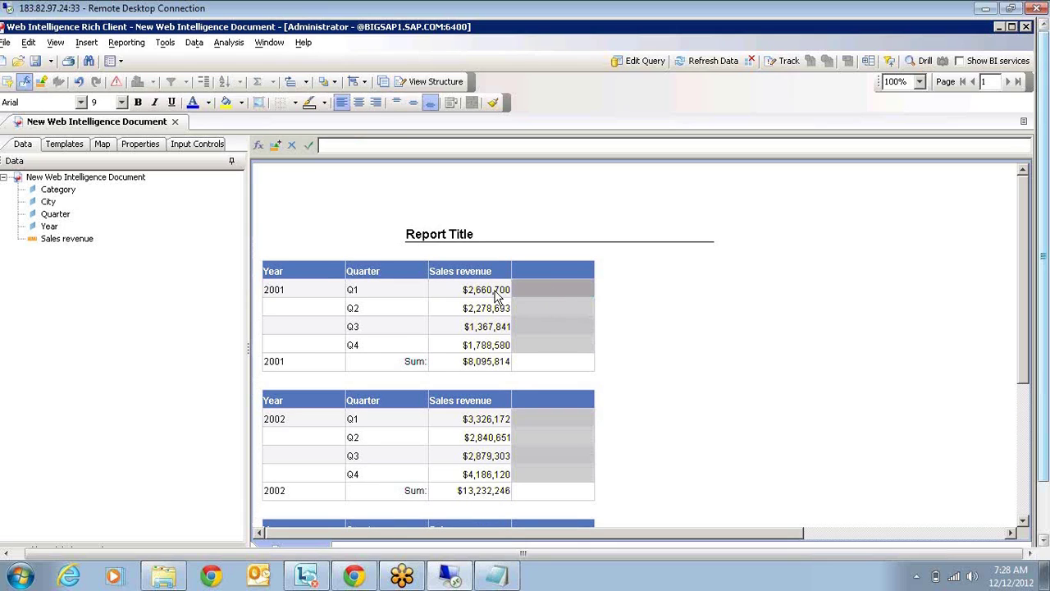
{"action": "left_click", "coordinate": [473, 368]}
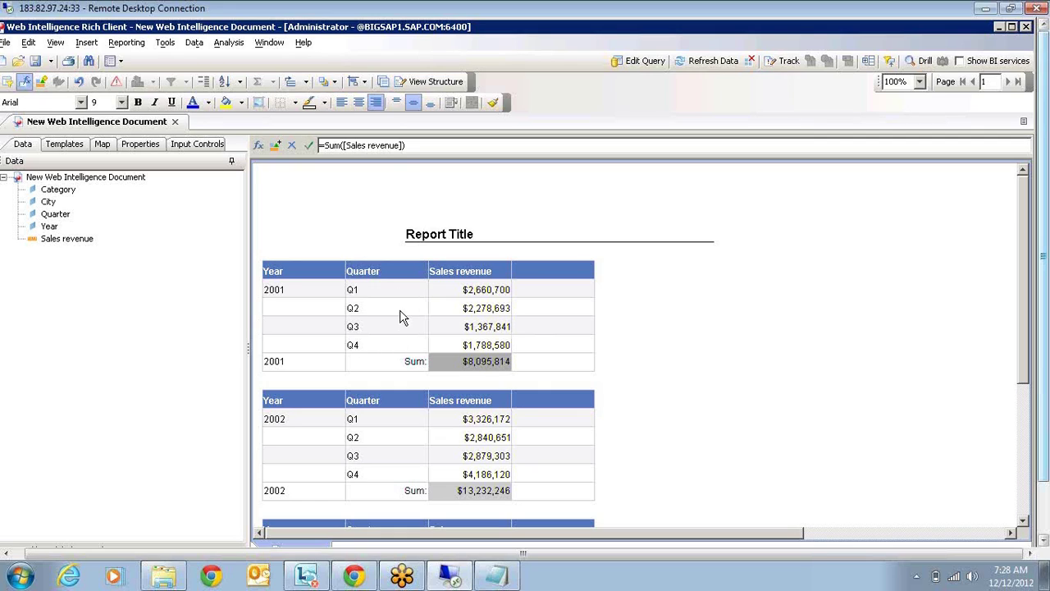
{"action": "left_click", "coordinate": [474, 291]}
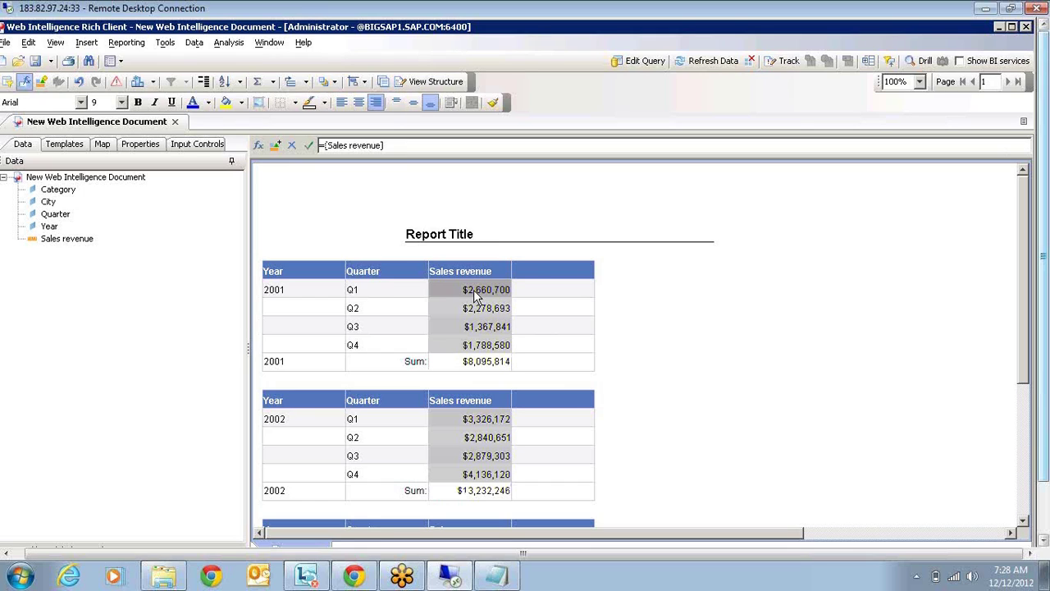
{"action": "left_click", "coordinate": [484, 368]}
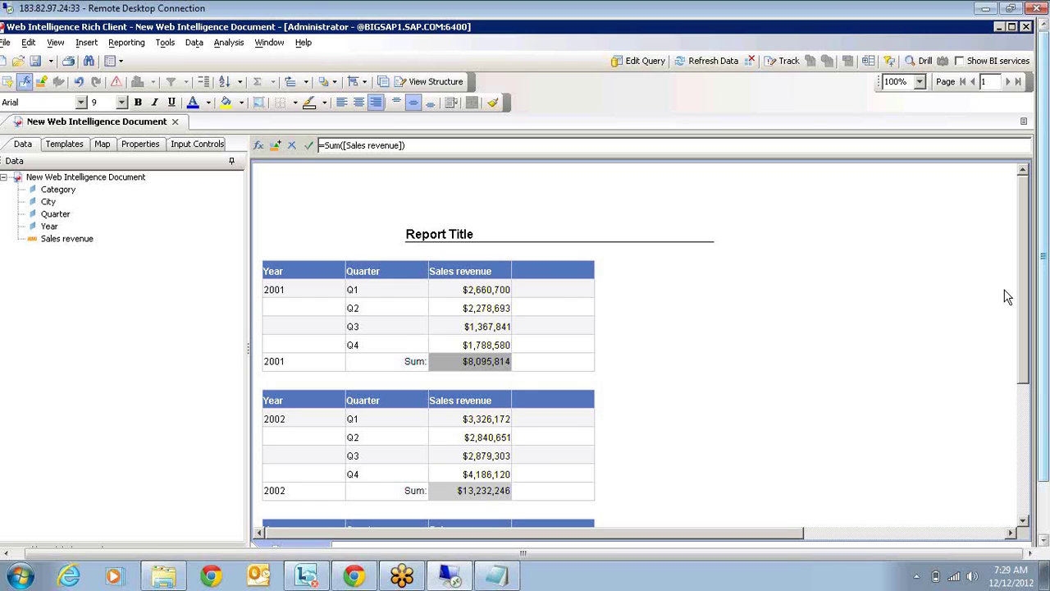
- Open Notepad beside the report and write "select year,qtr,sum(rev) from microcube groupby year,qtr"
{"action": "left_click", "coordinate": [16, 537]}
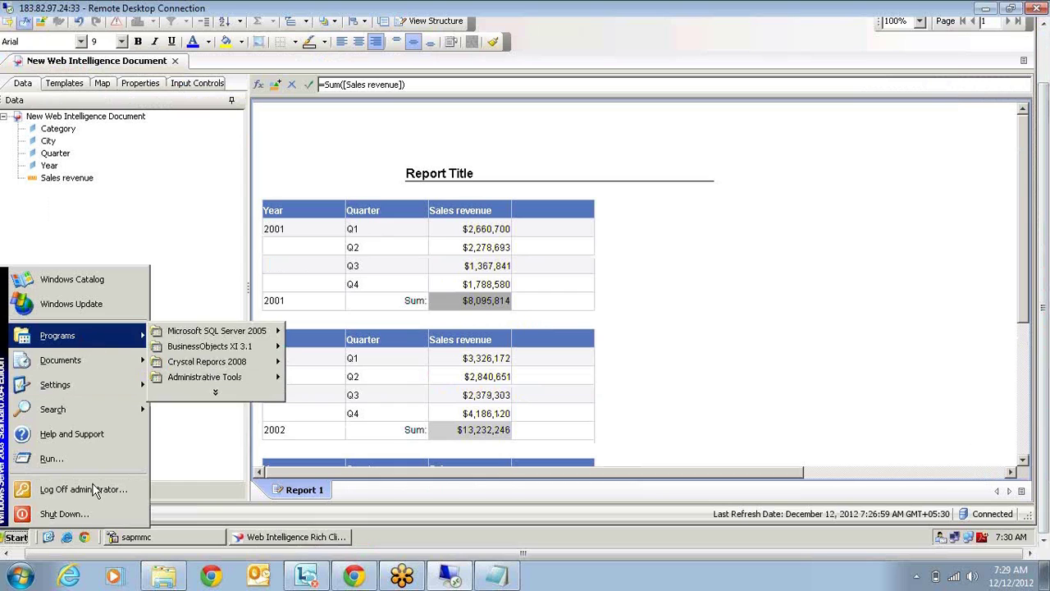
{"action": "left_click", "coordinate": [79, 461]}
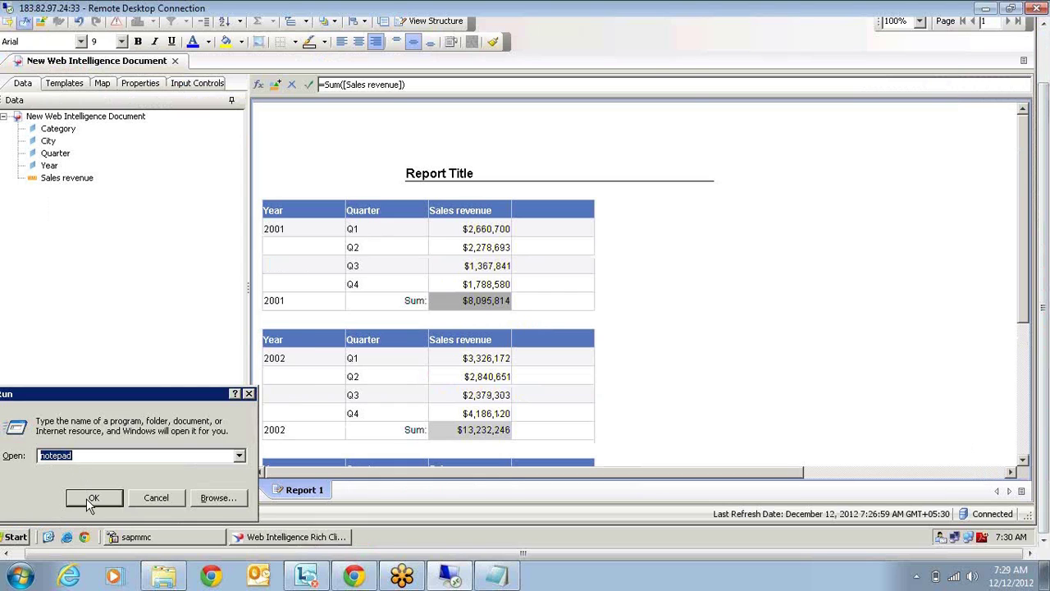
{"action": "left_click", "coordinate": [86, 498]}
{"action": "left_click_drag", "start_coordinate": [408, 88], "coordinate": [849, 98]}
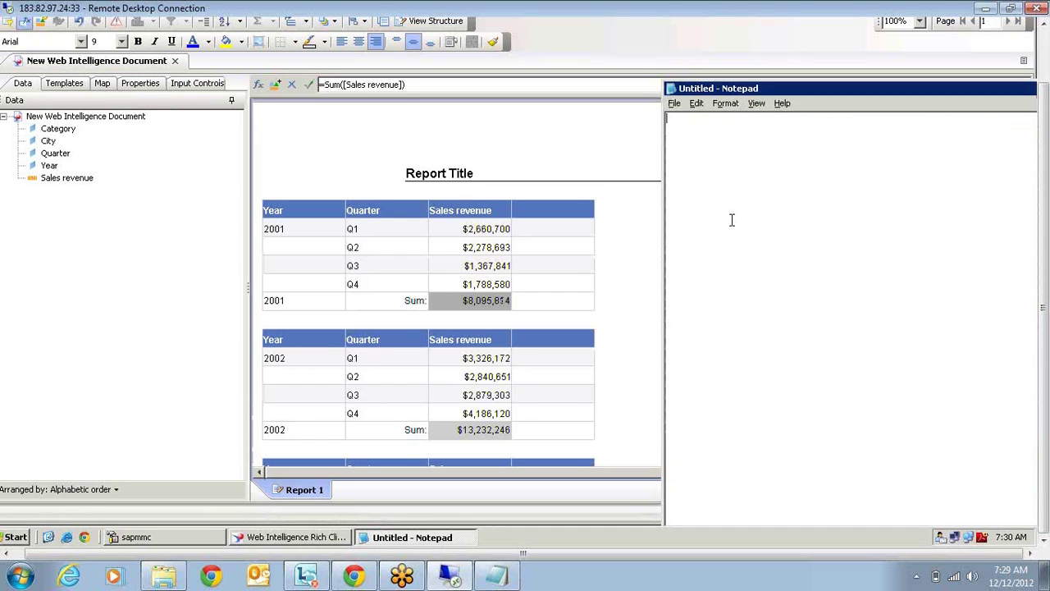
{"action": "type", "text": "se"}
{"action": "type", "text": "lect year,qtr,sum(rev) from microcube gr"}
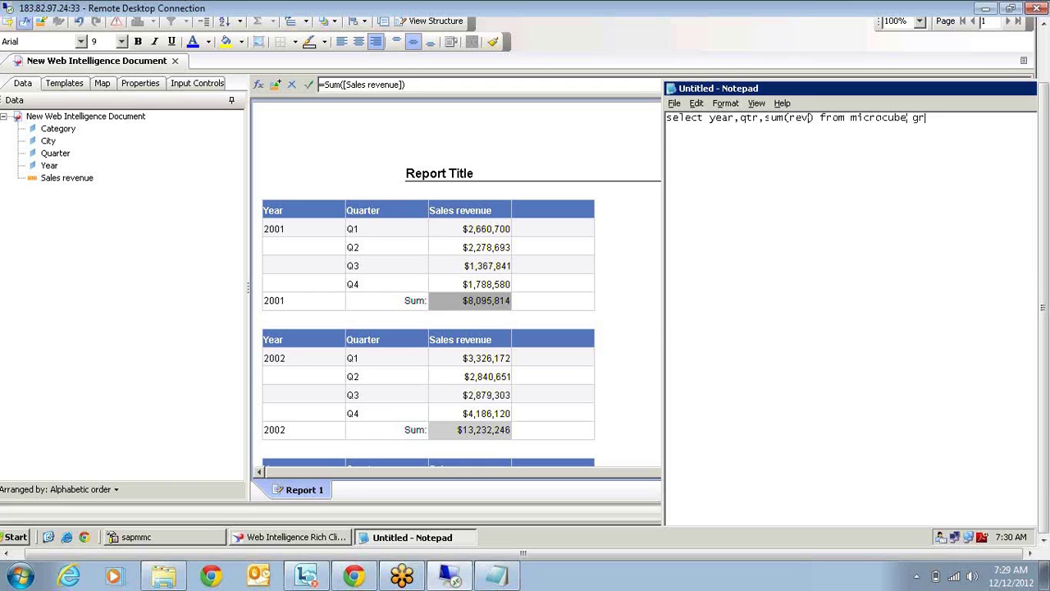
{"action": "type", "text": "oupby year,qtr"}
- Place Sales revenue in the empty fourth column and clear the formula from its body cells
{"action": "left_click", "coordinate": [76, 184]}
{"action": "left_click_drag", "start_coordinate": [76, 184], "coordinate": [533, 229]}
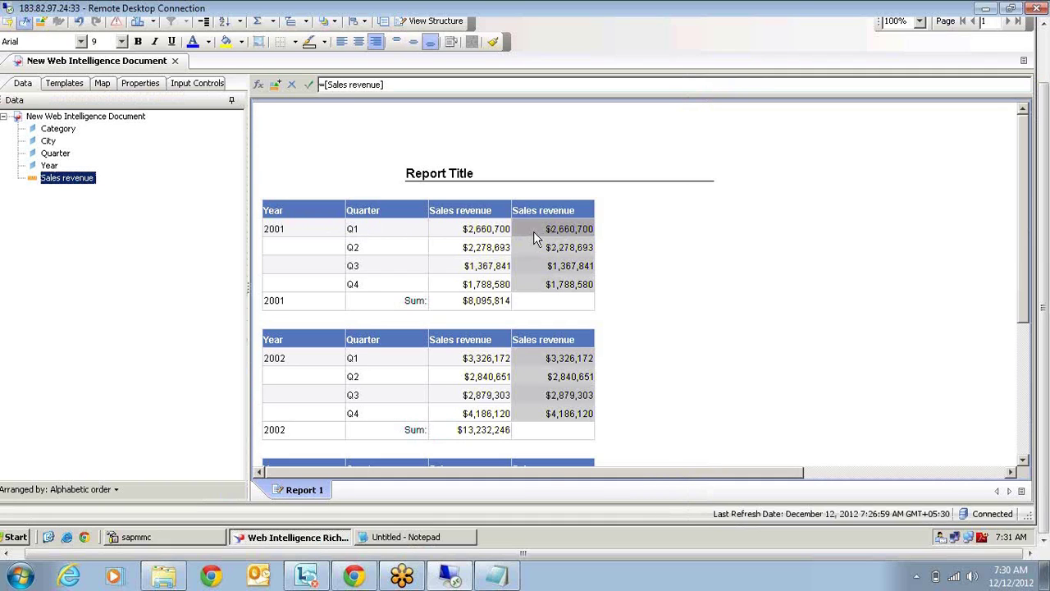
{"action": "right_click", "coordinate": [534, 236]}
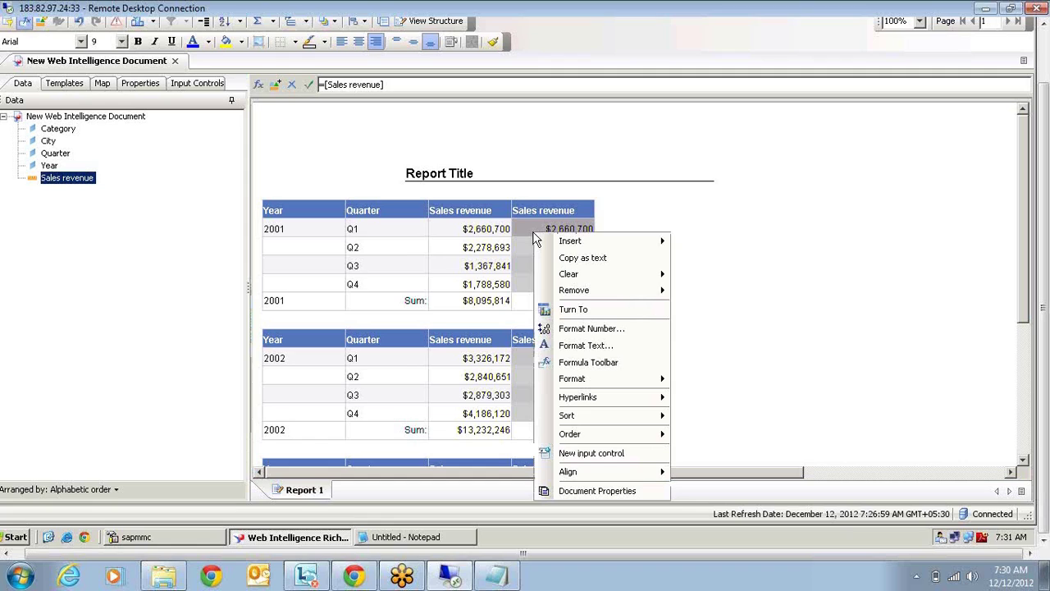
{"action": "left_click", "coordinate": [392, 84]}
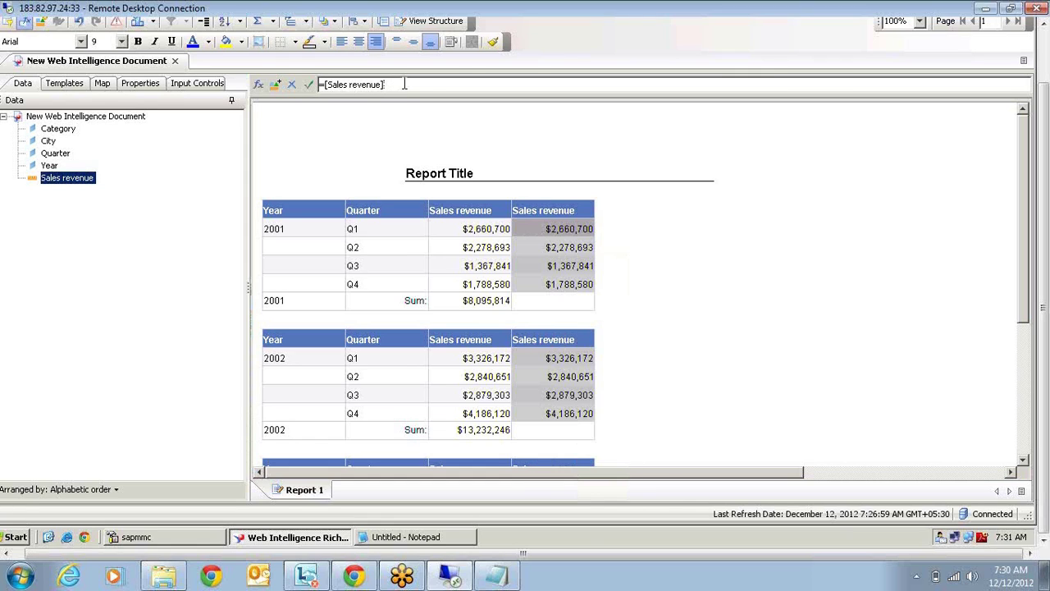
{"action": "left_click_drag", "start_coordinate": [403, 84], "coordinate": [259, 87]}
{"action": "left_click", "coordinate": [259, 87]}
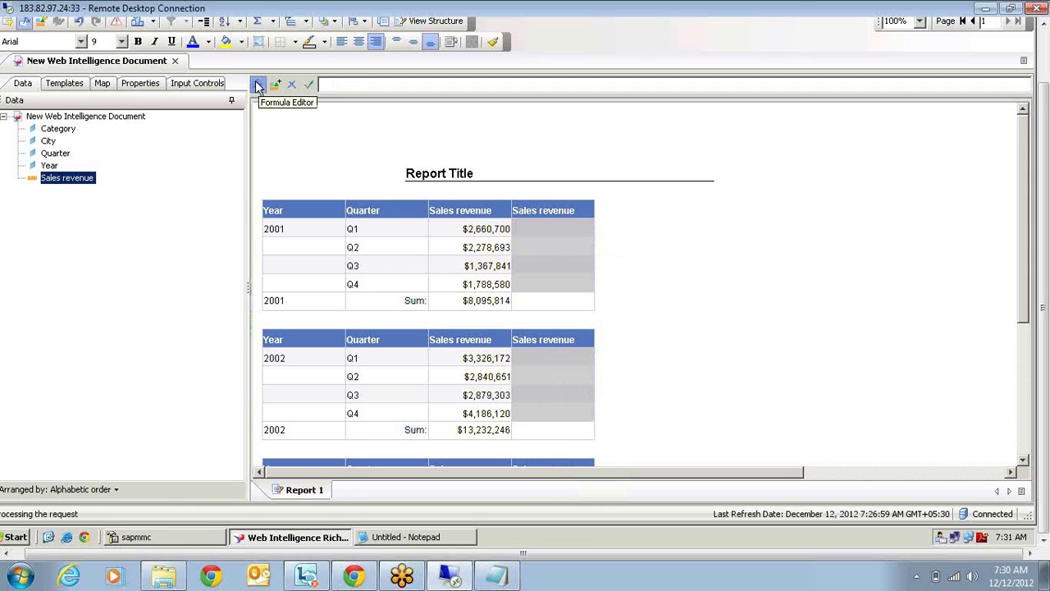
- Clear the Sales revenue name formula from the fourth column's header
{"action": "left_click", "coordinate": [551, 208]}
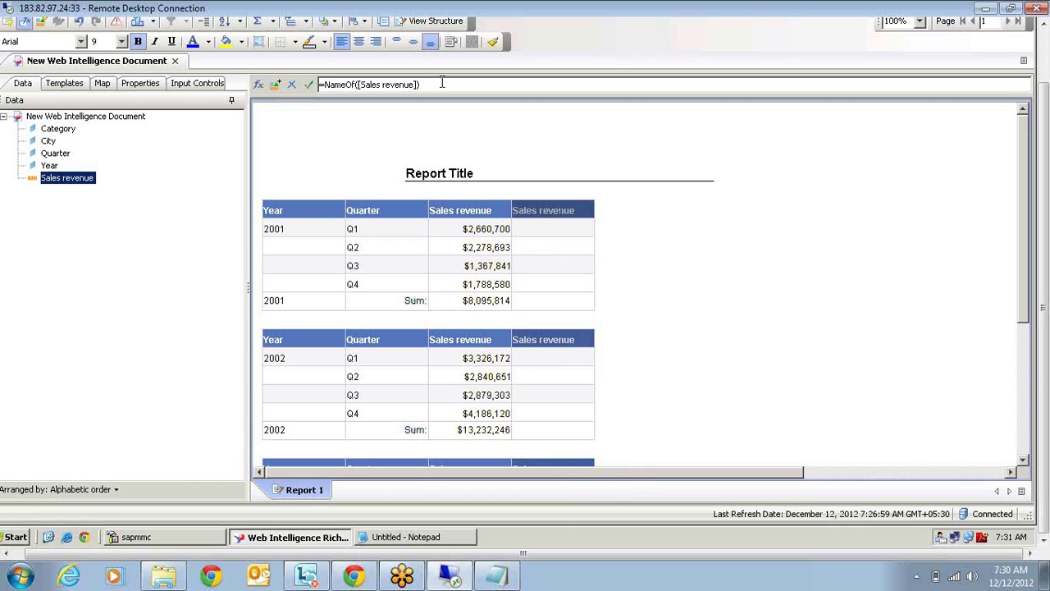
{"action": "left_click_drag", "start_coordinate": [443, 82], "coordinate": [258, 84]}
{"action": "key", "text": "Delete"}
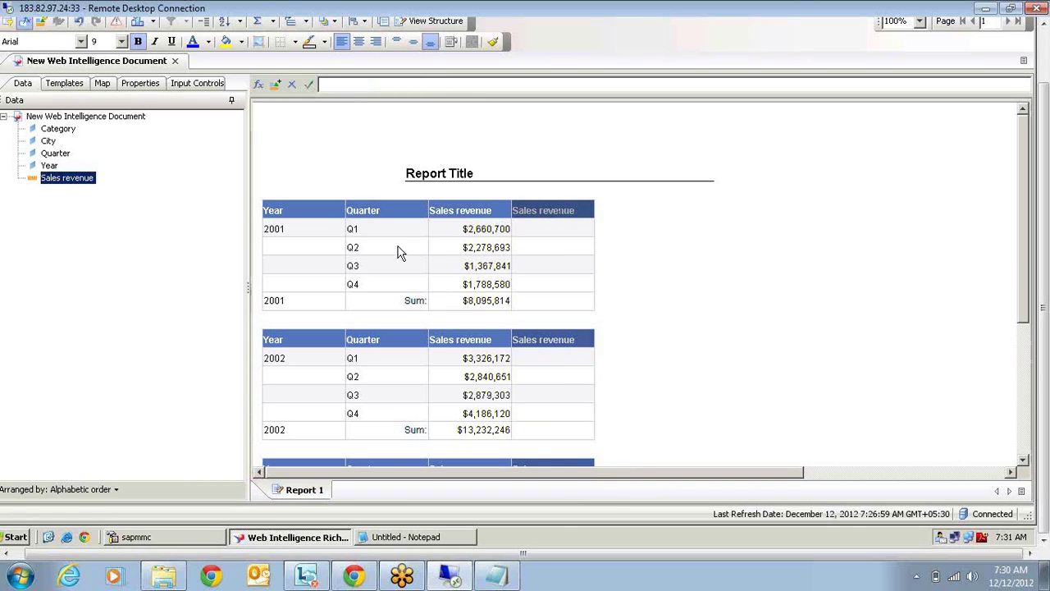
{"action": "left_click", "coordinate": [546, 252]}
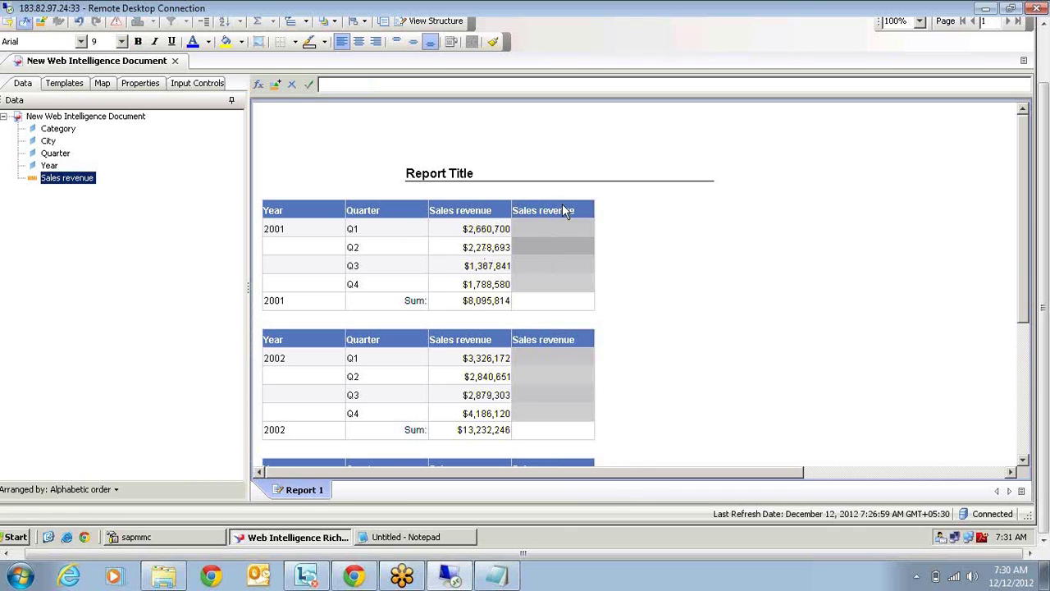
{"action": "left_click", "coordinate": [562, 210]}
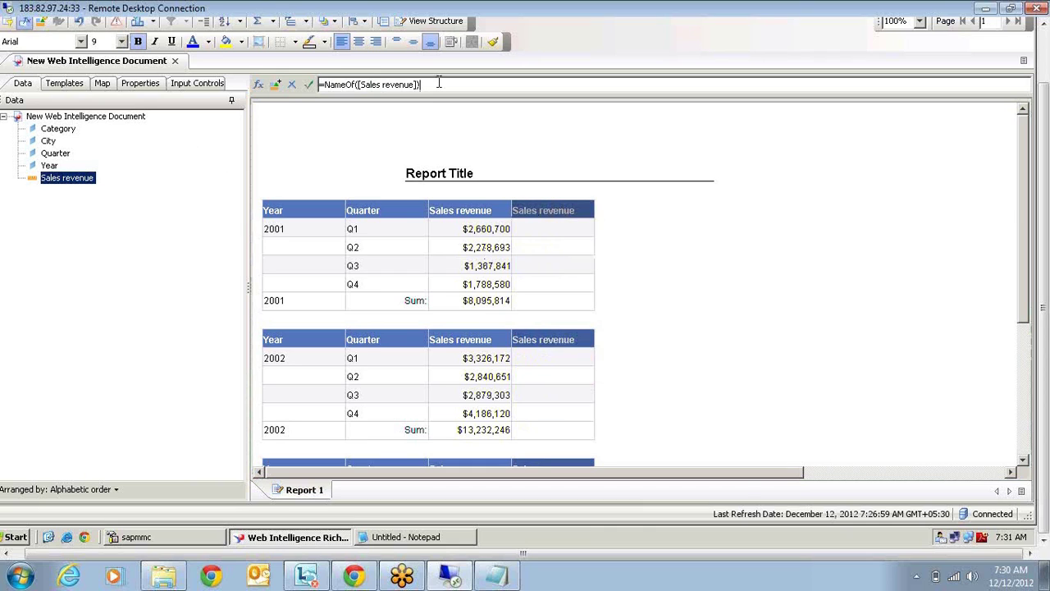
{"action": "left_click_drag", "start_coordinate": [439, 84], "coordinate": [308, 84]}
{"action": "key", "text": "Delete"}
{"action": "left_click", "coordinate": [307, 86]}
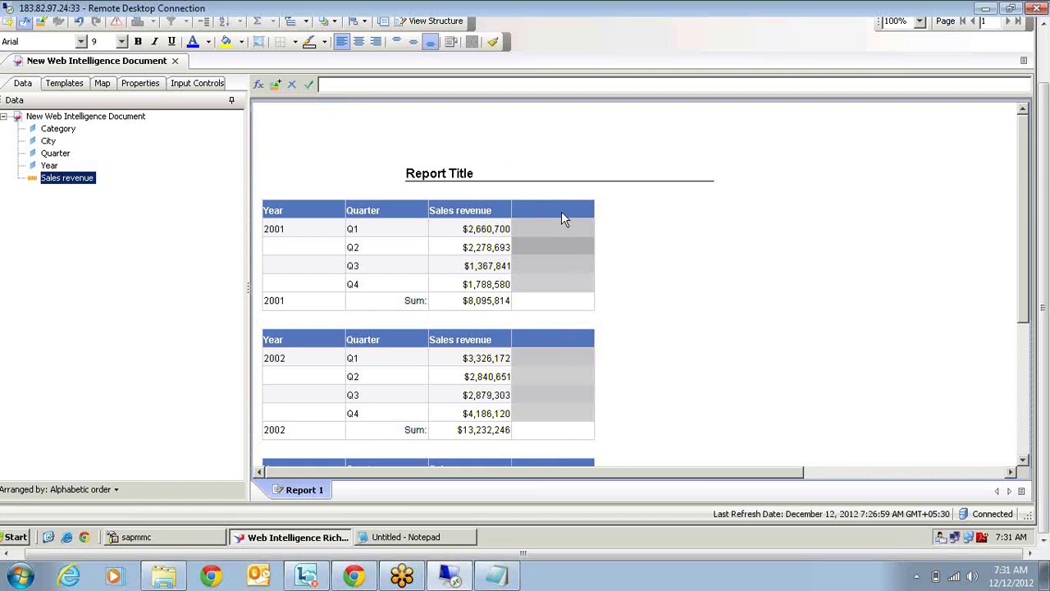
- Set the fourth column's header text to ForAll
{"action": "left_click", "coordinate": [562, 210]}
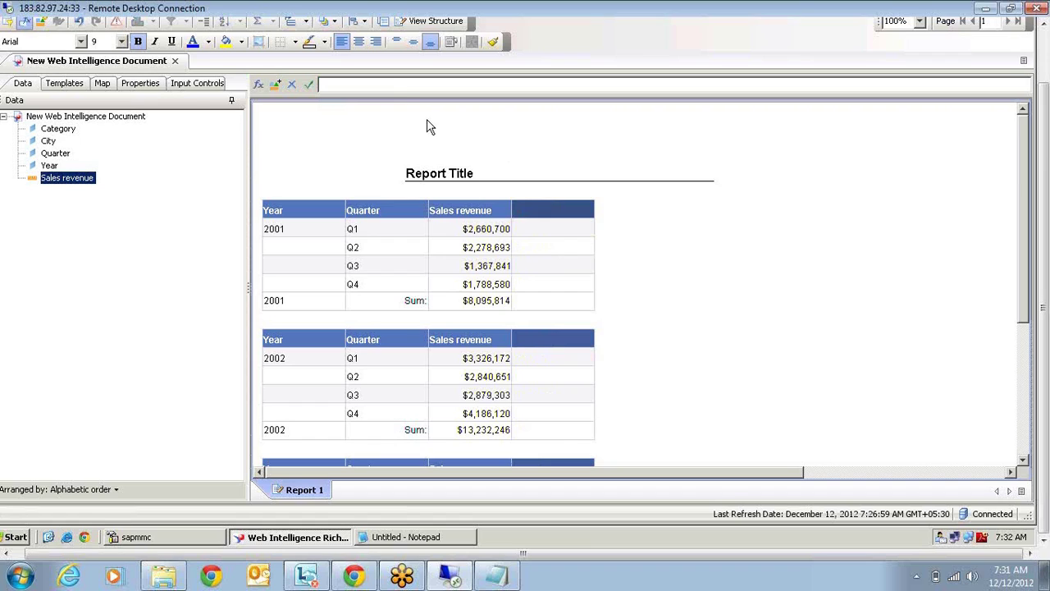
{"action": "left_click", "coordinate": [401, 84]}
{"action": "type", "text": "ForA"}
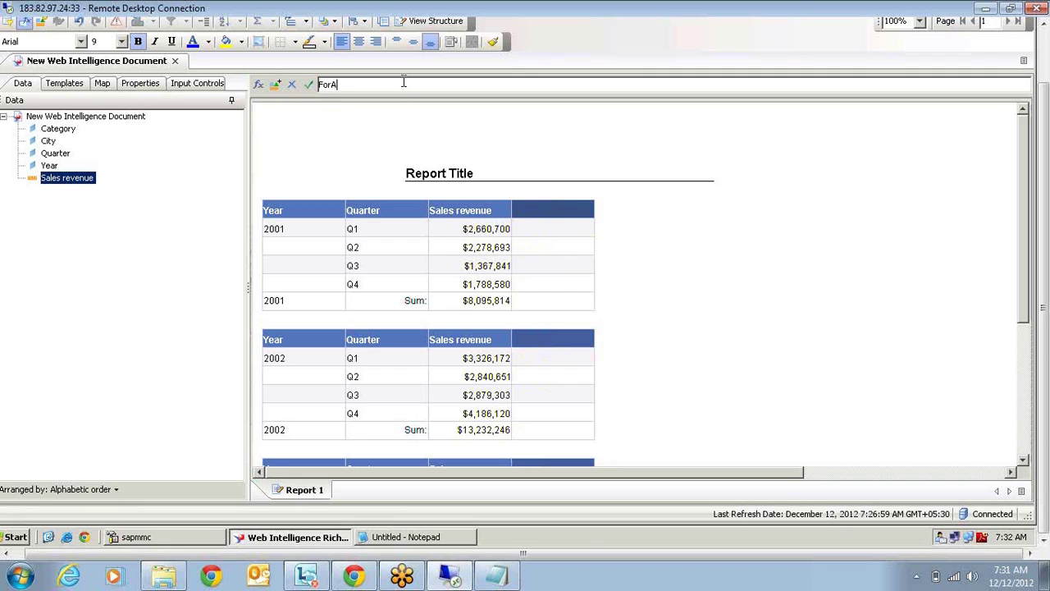
{"action": "type", "text": "ll"}
{"action": "key", "text": "Return"}
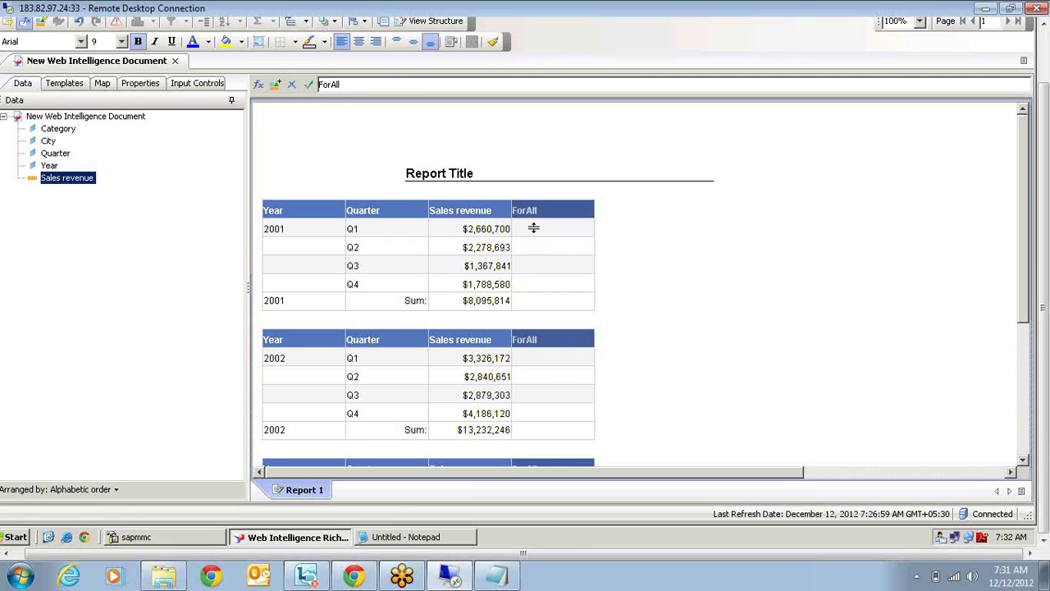
- Enter the formula =[Sales revenue] ForAll([Quarter]) in the ForAll column's body cells
{"action": "left_click", "coordinate": [534, 228]}
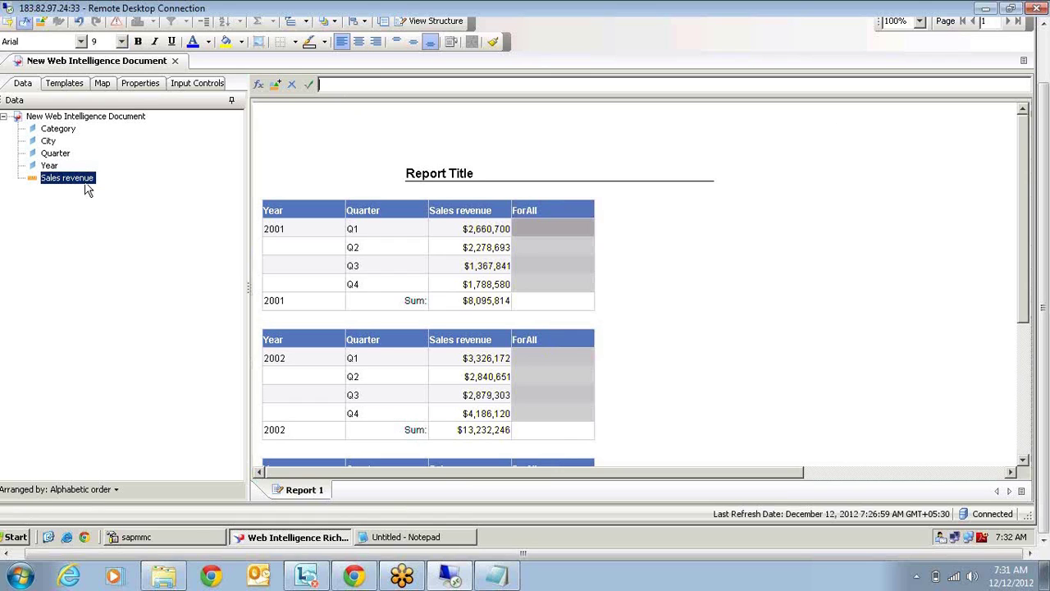
{"action": "left_click_drag", "start_coordinate": [85, 185], "coordinate": [360, 84]}
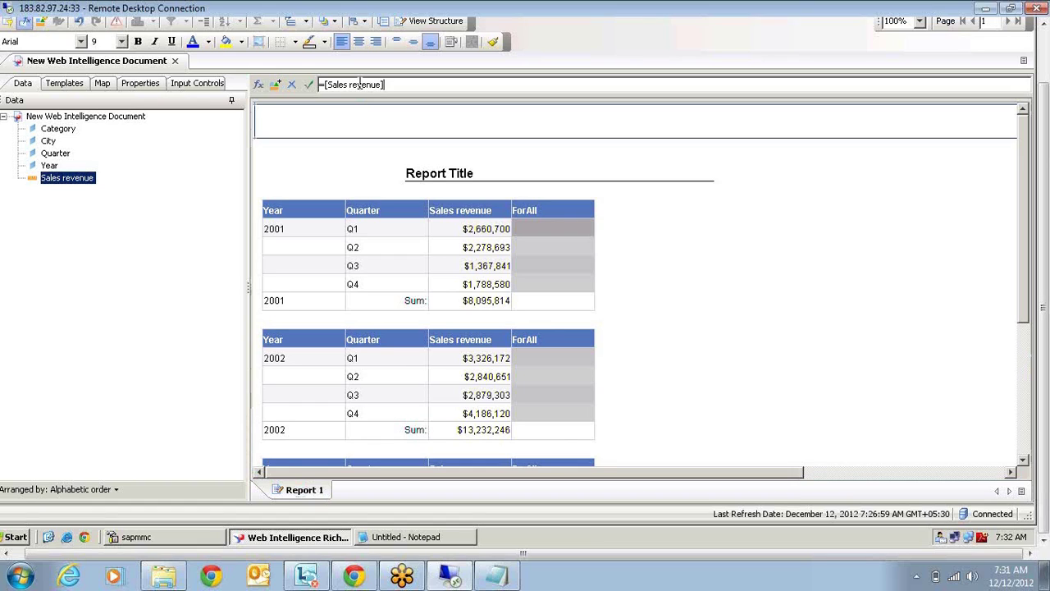
{"action": "type", "text": "forall()"}
{"action": "left_click_drag", "start_coordinate": [55, 153], "coordinate": [412, 90]}
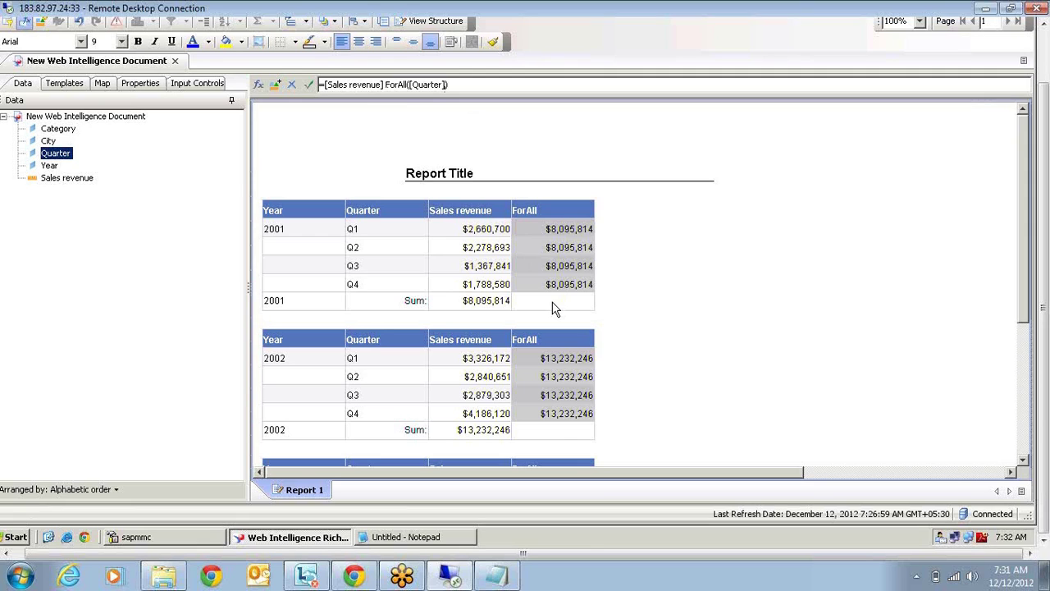
- Extend the ForAll column's formula to =[Sales revenue] ForAll([Quarter];[Year]) and compare it with the report's grand total
{"action": "left_click", "coordinate": [552, 302]}
{"action": "left_click", "coordinate": [542, 231]}
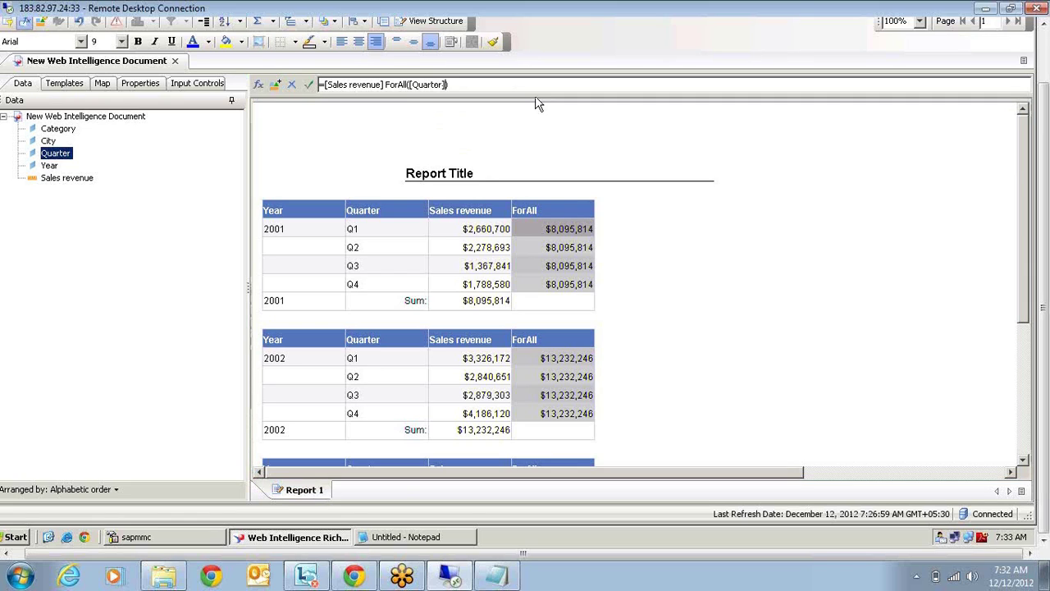
{"action": "type", "text": ";"}
{"action": "left_click_drag", "start_coordinate": [64, 166], "coordinate": [529, 84]}
{"action": "type", "text": ")"}
{"action": "key", "text": "Return"}
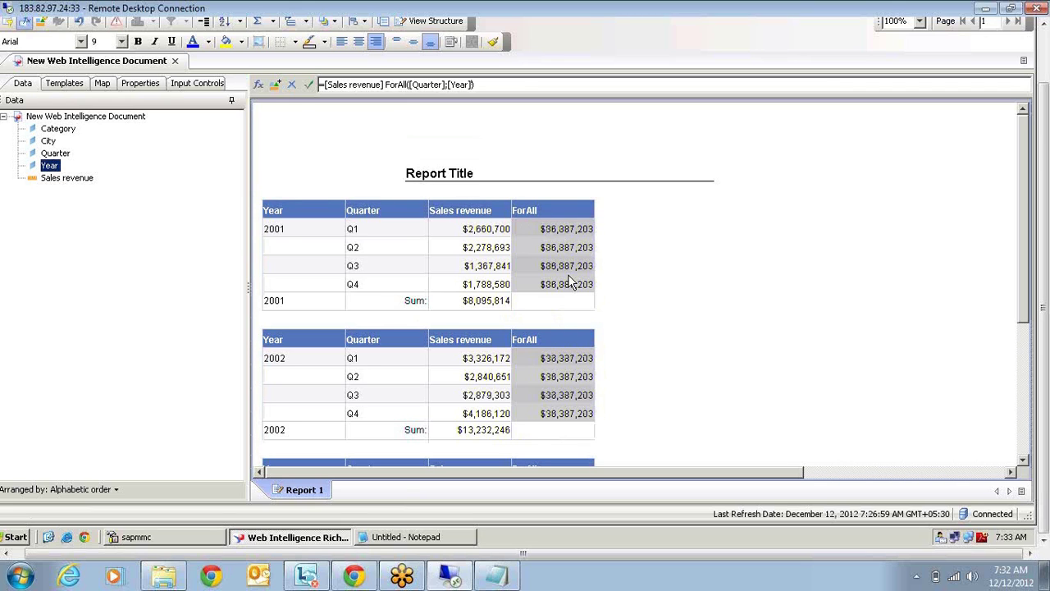
{"action": "scroll", "coordinate": [645, 312], "scroll_direction": "down", "scroll_amount": 5}
{"action": "left_click", "coordinate": [472, 383]}
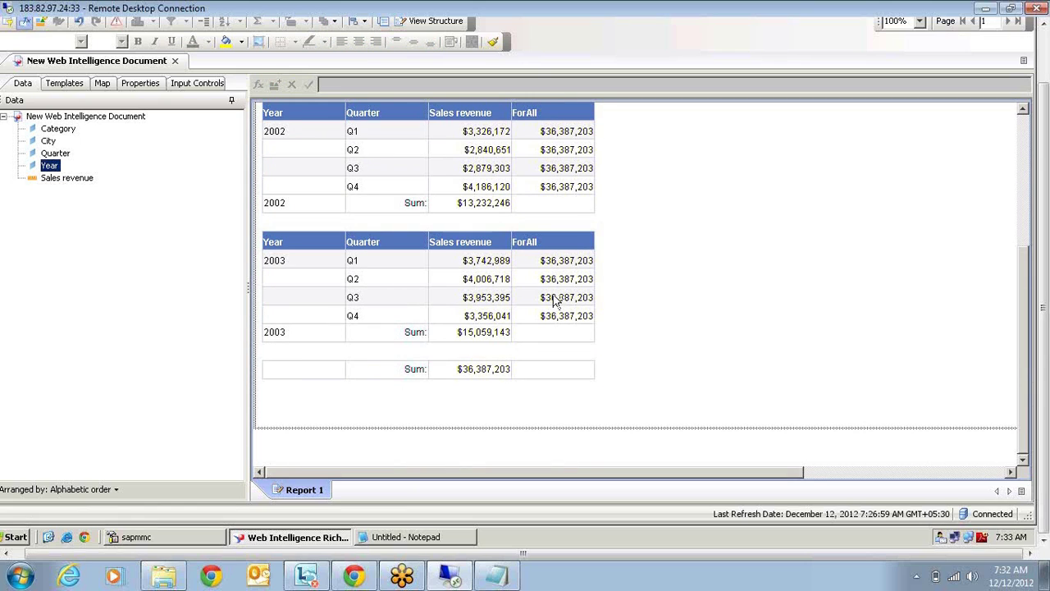
{"action": "scroll", "coordinate": [555, 301], "scroll_direction": "up", "scroll_amount": 5}
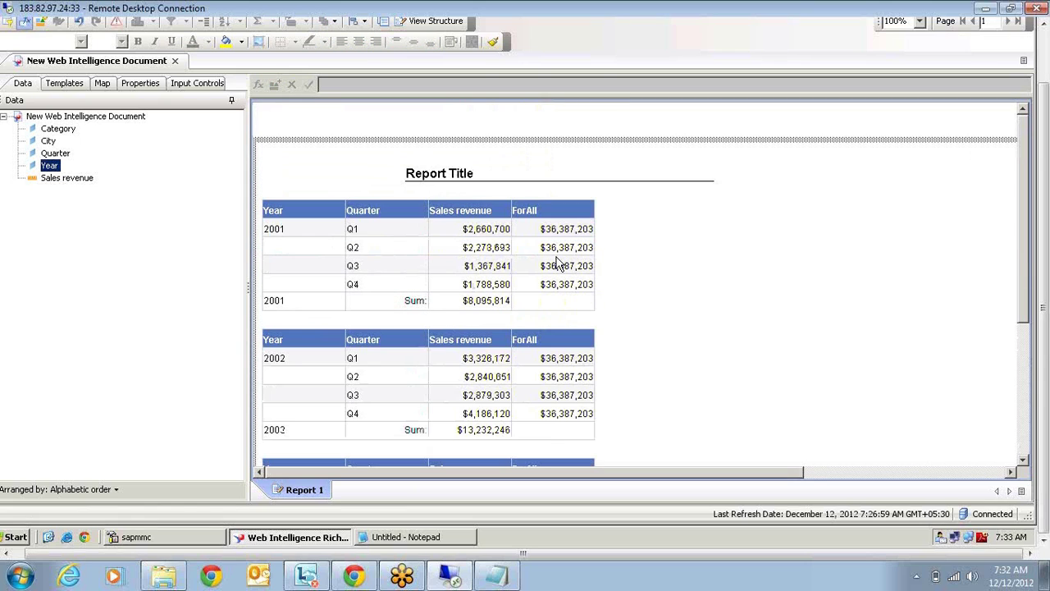
- Remove Year from the ForAll column's formula, leaving =[Sales revenue] ForAll([Quarter])
{"action": "left_click", "coordinate": [555, 256]}
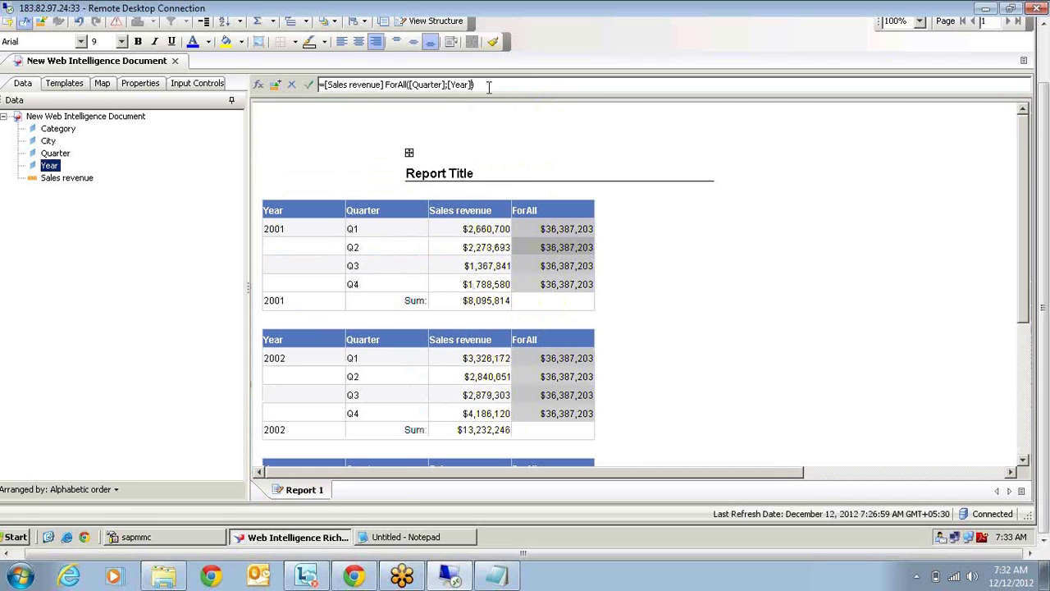
{"action": "key", "text": "Delete"}
{"action": "key", "text": "Return"}
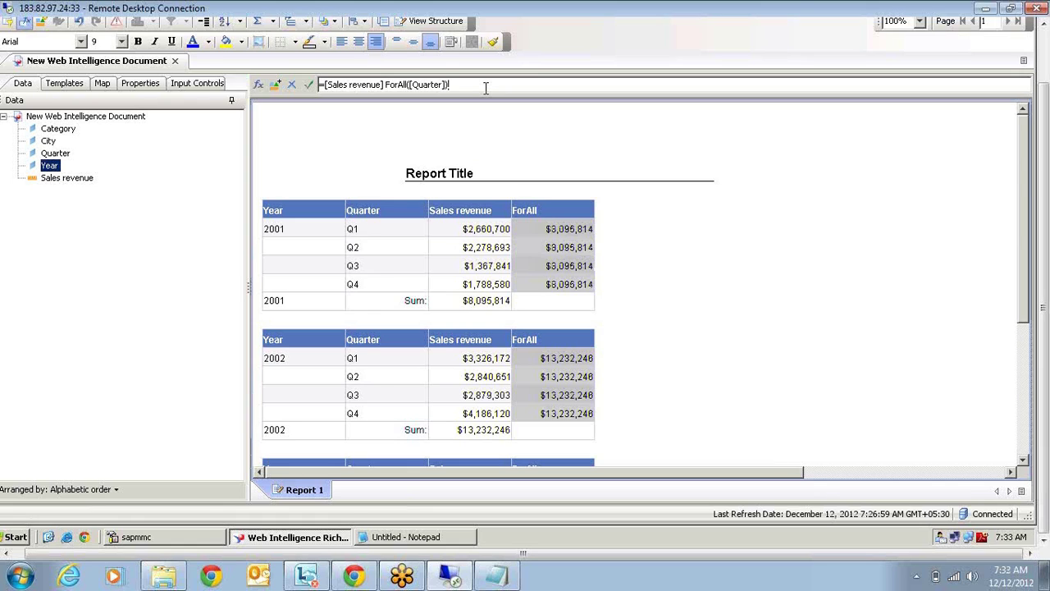
{"action": "left_click", "coordinate": [740, 361]}
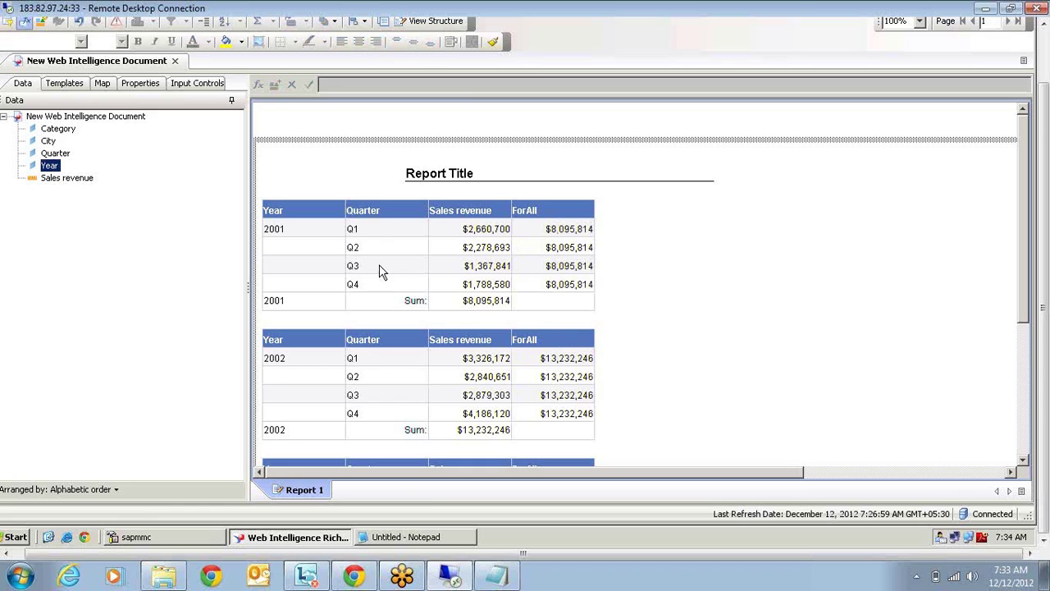
- Add a second table with Year, Quarter, City and Sales revenue in the empty area beside the first table
{"action": "left_click", "coordinate": [54, 176], "text": "shift"}
{"action": "left_click_drag", "start_coordinate": [53, 177], "coordinate": [830, 231]}
{"action": "left_click_drag", "start_coordinate": [827, 485], "coordinate": [972, 476]}
- Insert breaks on the Year and Quarter columns of the city table
{"action": "left_click", "coordinate": [656, 242]}
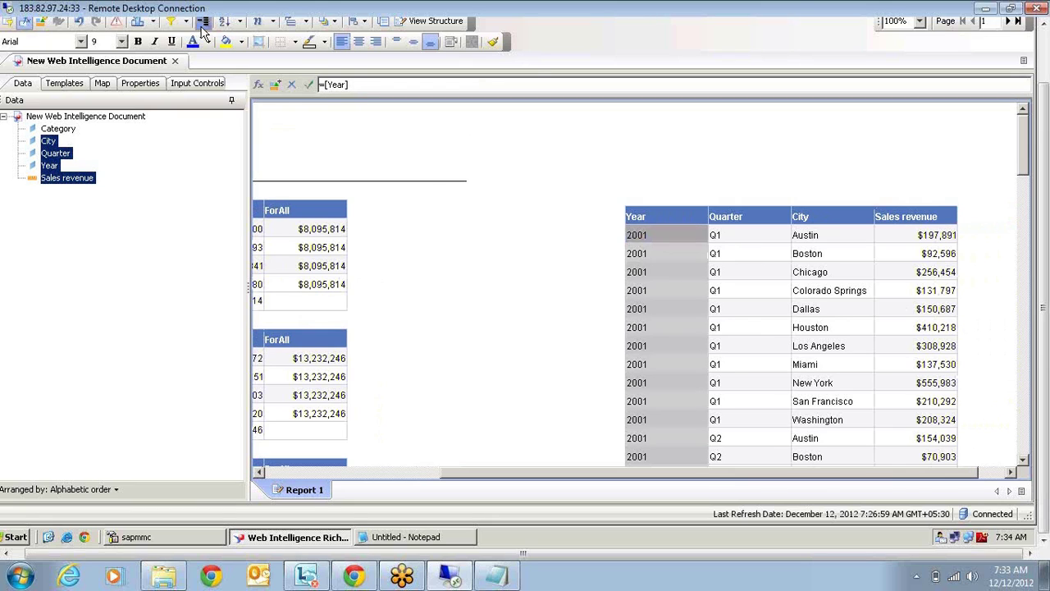
{"action": "left_click", "coordinate": [205, 22]}
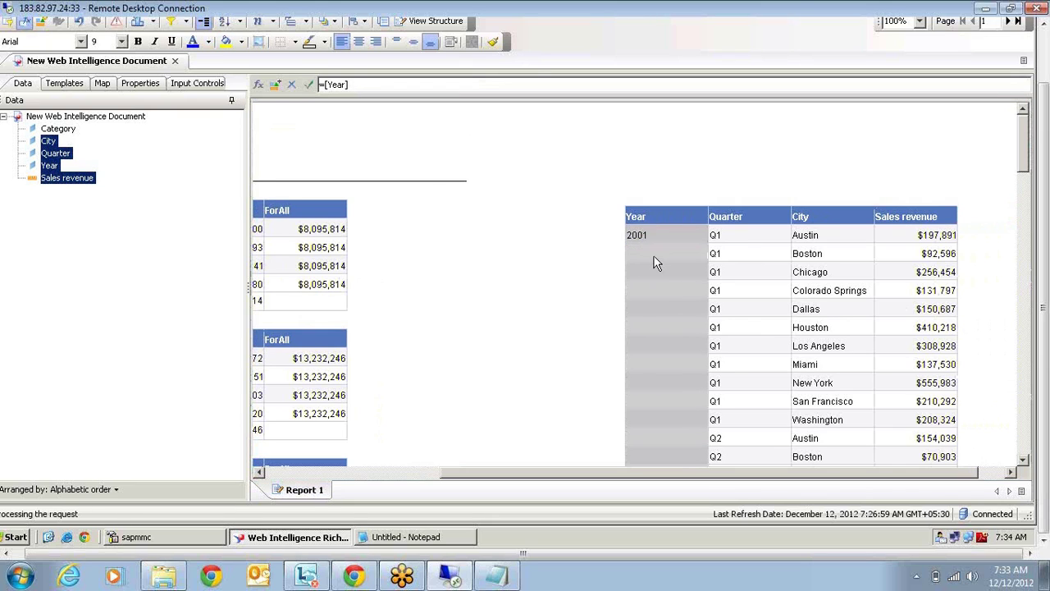
{"action": "left_click", "coordinate": [738, 235]}
{"action": "left_click", "coordinate": [206, 22]}
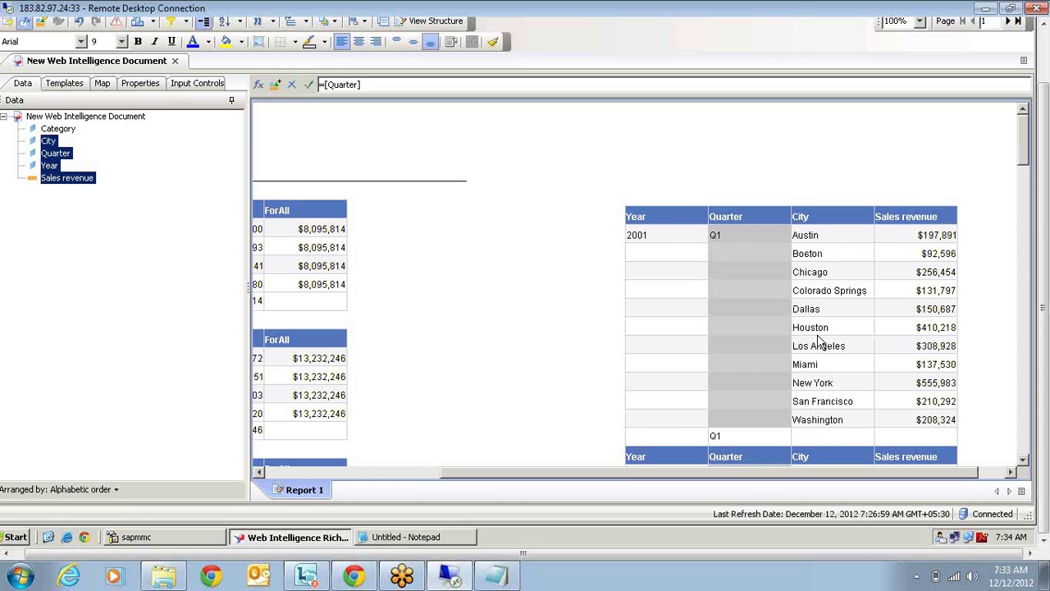
- Add a Max calculation to the city table's Sales revenue column and inspect the formula in the Q1 footer
{"action": "left_click", "coordinate": [914, 345]}
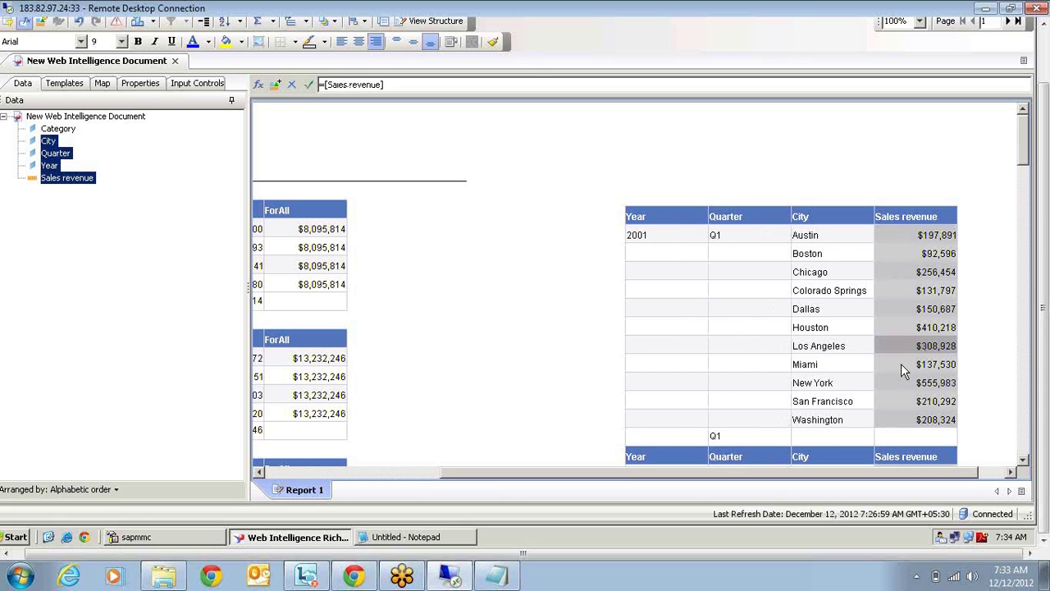
{"action": "left_click", "coordinate": [272, 21]}
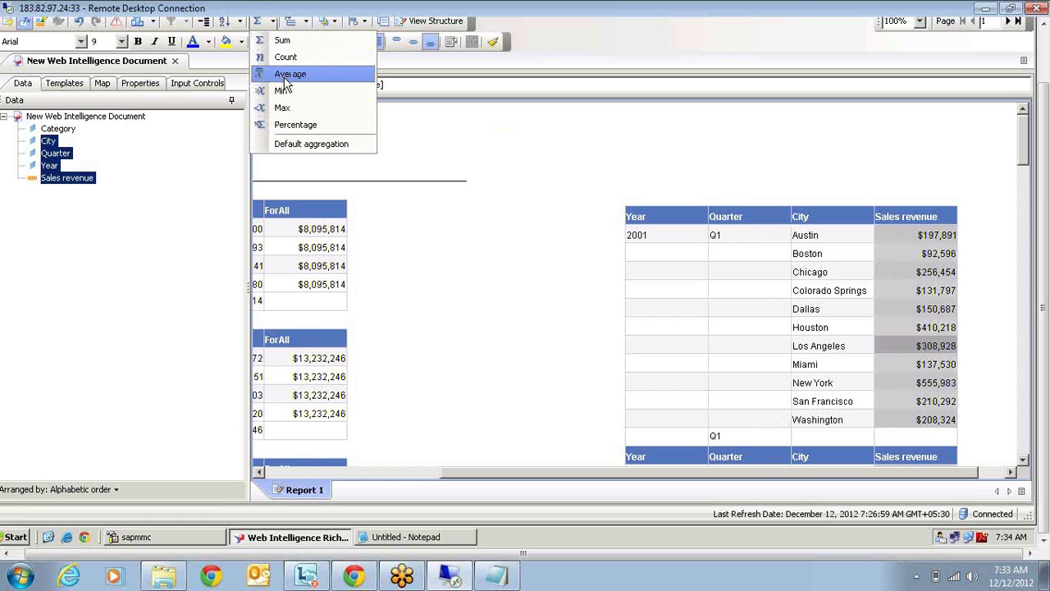
{"action": "left_click", "coordinate": [283, 107]}
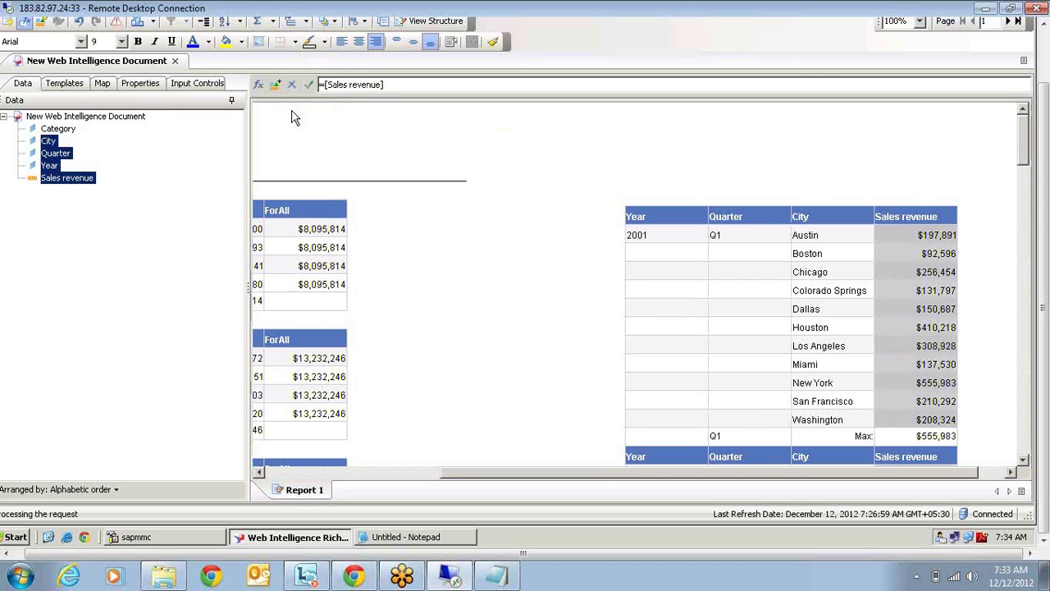
{"action": "left_click", "coordinate": [927, 437]}
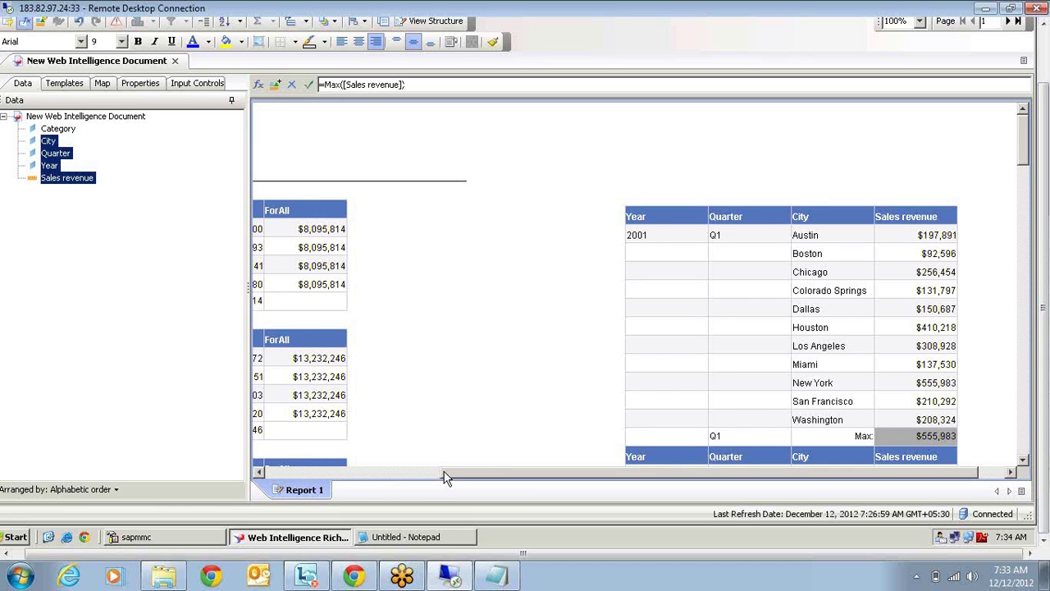
- Insert a column to the right of the ForAll column and check the formula of the quarterly Sales revenue cells
{"action": "left_click_drag", "start_coordinate": [443, 478], "coordinate": [431, 478]}
{"action": "left_click_drag", "start_coordinate": [357, 490], "coordinate": [246, 486]}
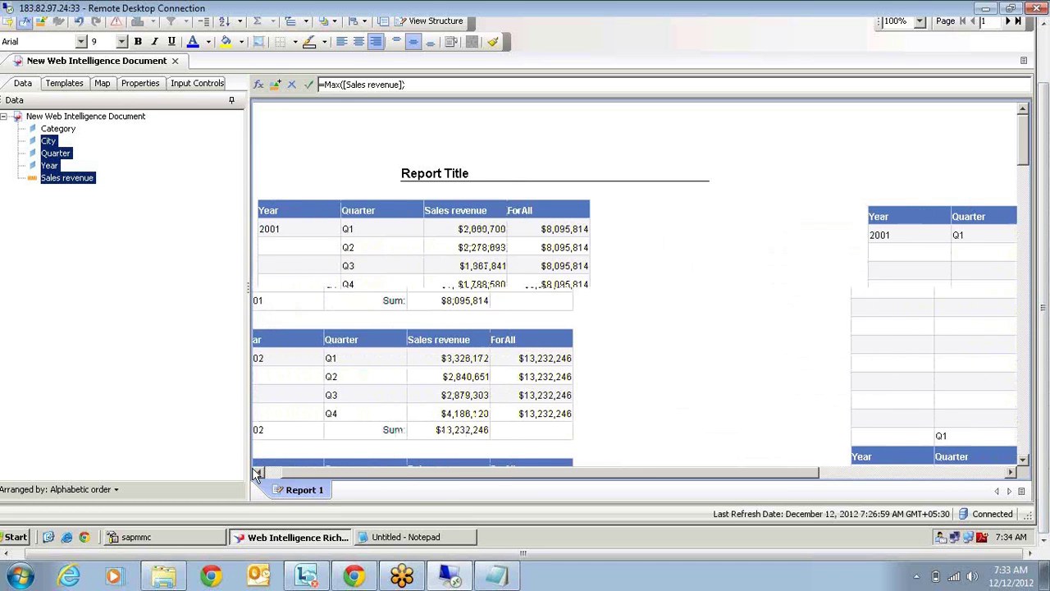
{"action": "left_click", "coordinate": [534, 236]}
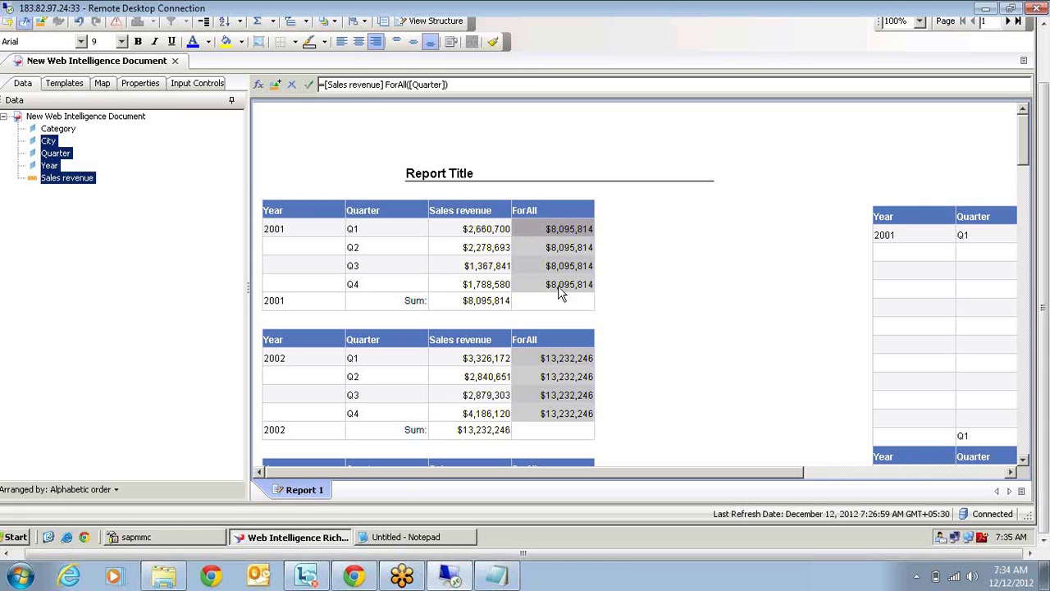
{"action": "right_click", "coordinate": [535, 234]}
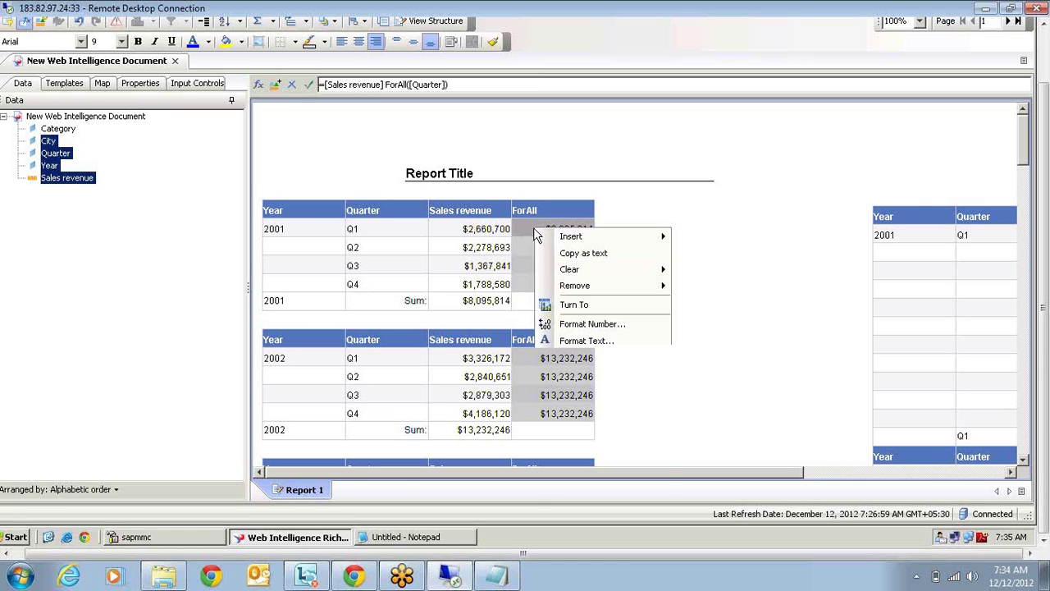
{"action": "mouse_move", "coordinate": [577, 244]}
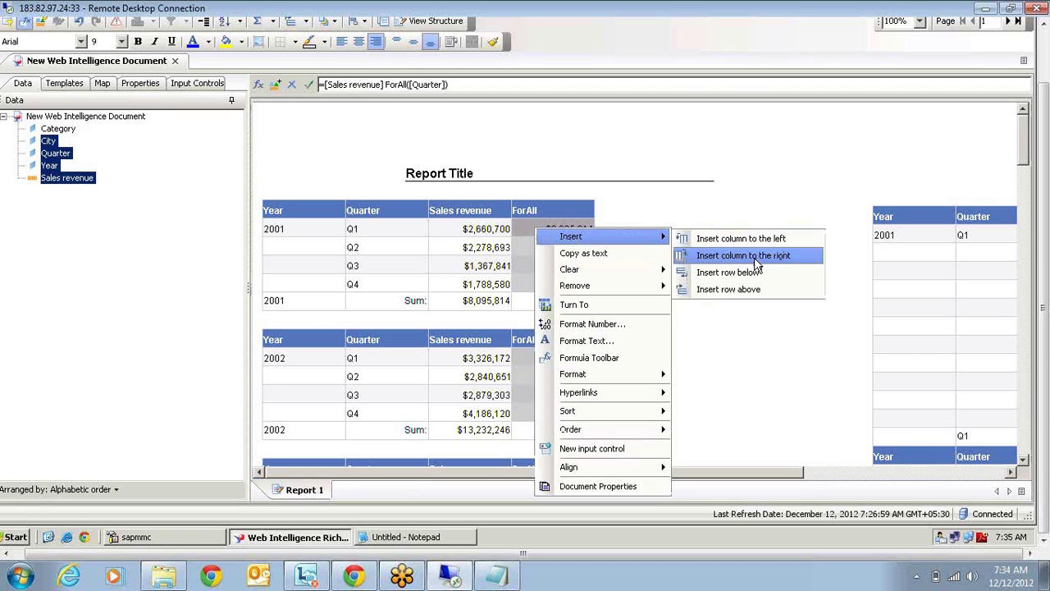
{"action": "left_click", "coordinate": [748, 253]}
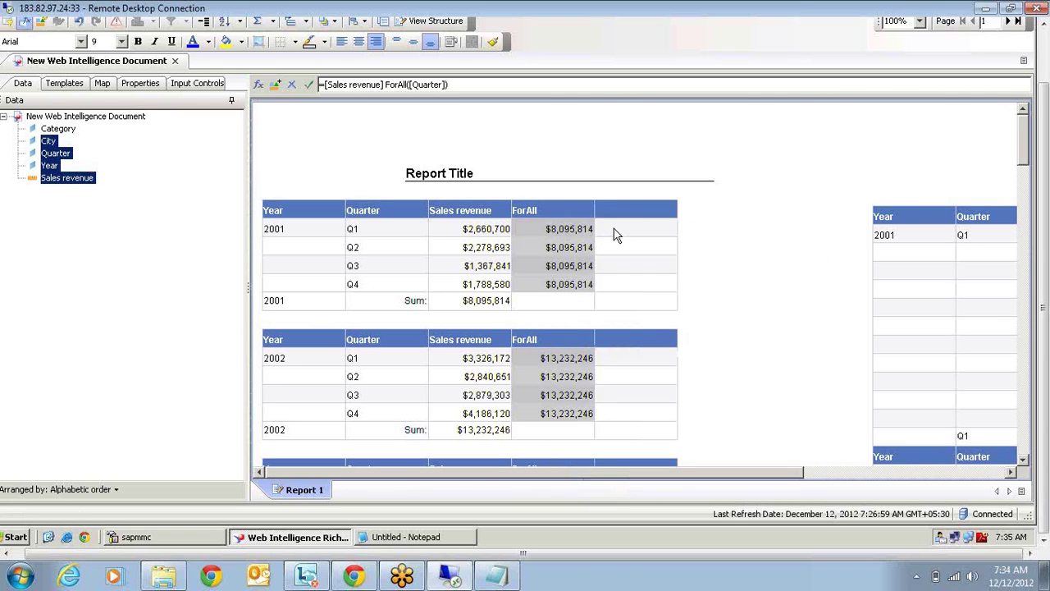
{"action": "left_click", "coordinate": [492, 234]}
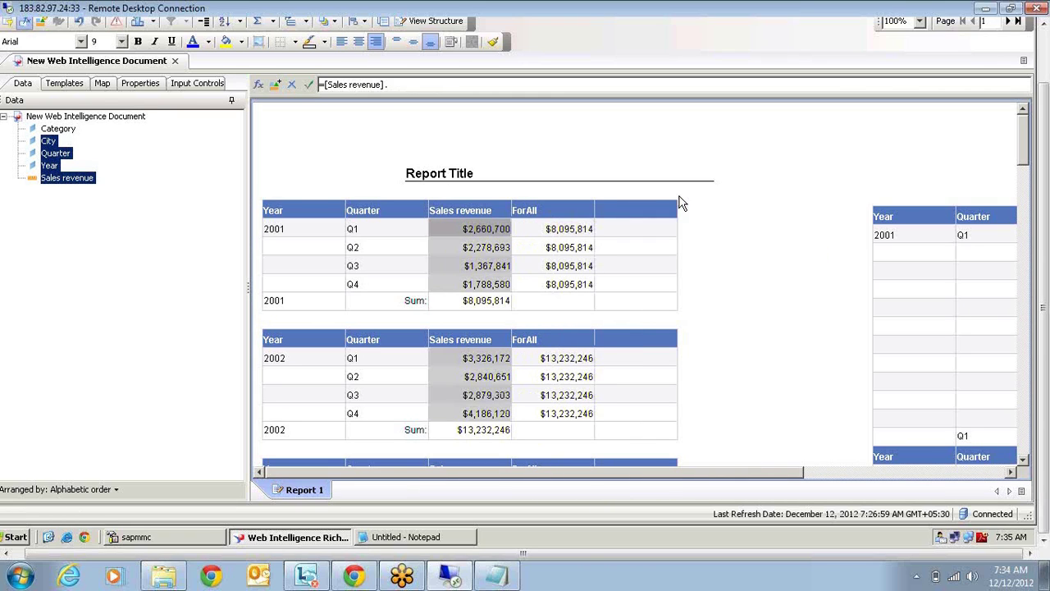
- Fill the empty column beside the ForAll column with the Sales revenue measure
{"action": "left_click", "coordinate": [673, 211]}
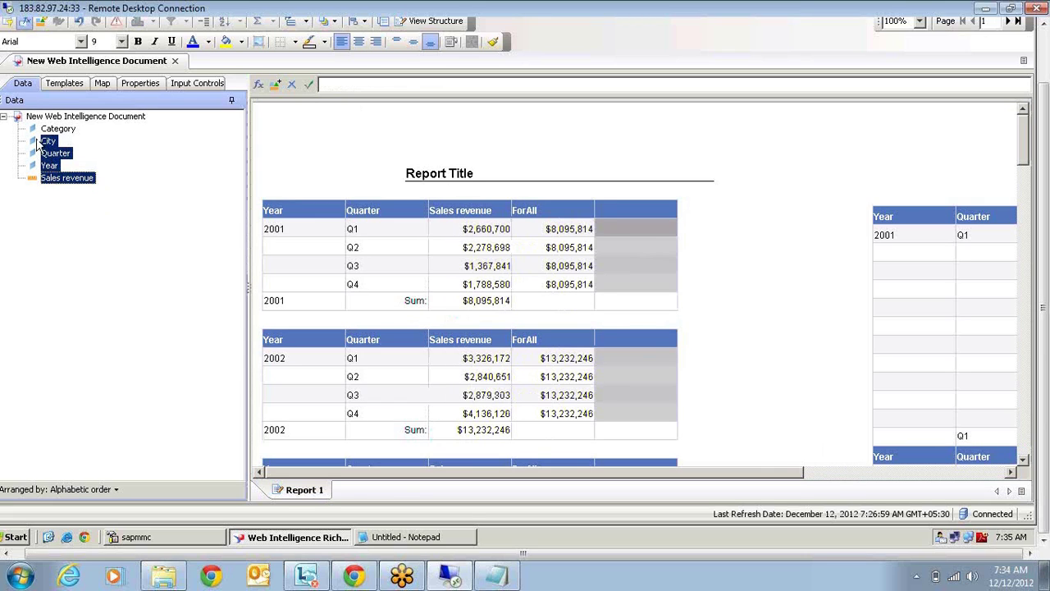
{"action": "left_click_drag", "start_coordinate": [37, 144], "coordinate": [556, 237]}
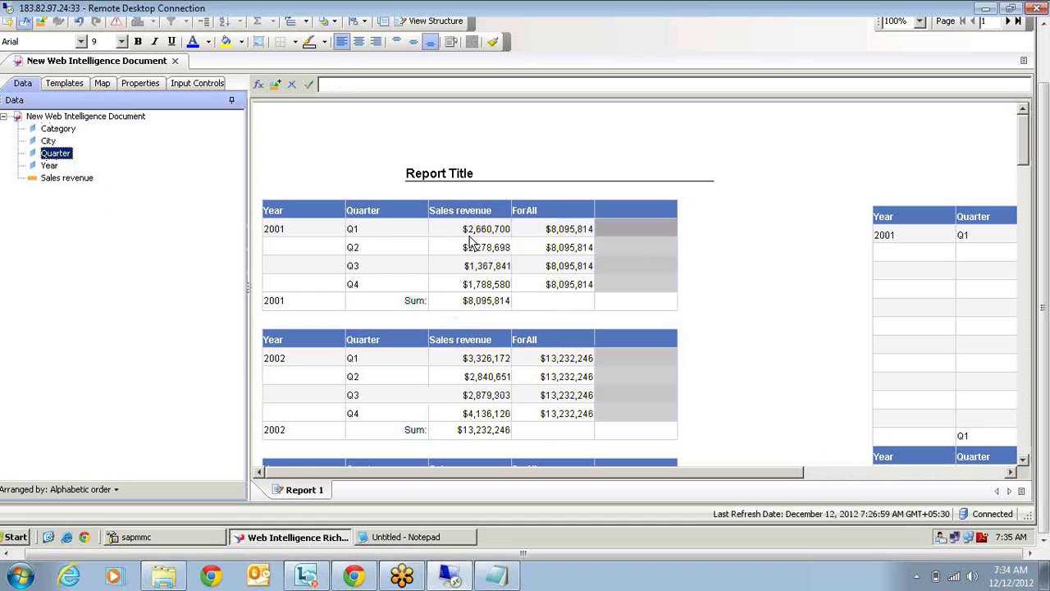
{"action": "left_click_drag", "start_coordinate": [68, 177], "coordinate": [365, 86]}
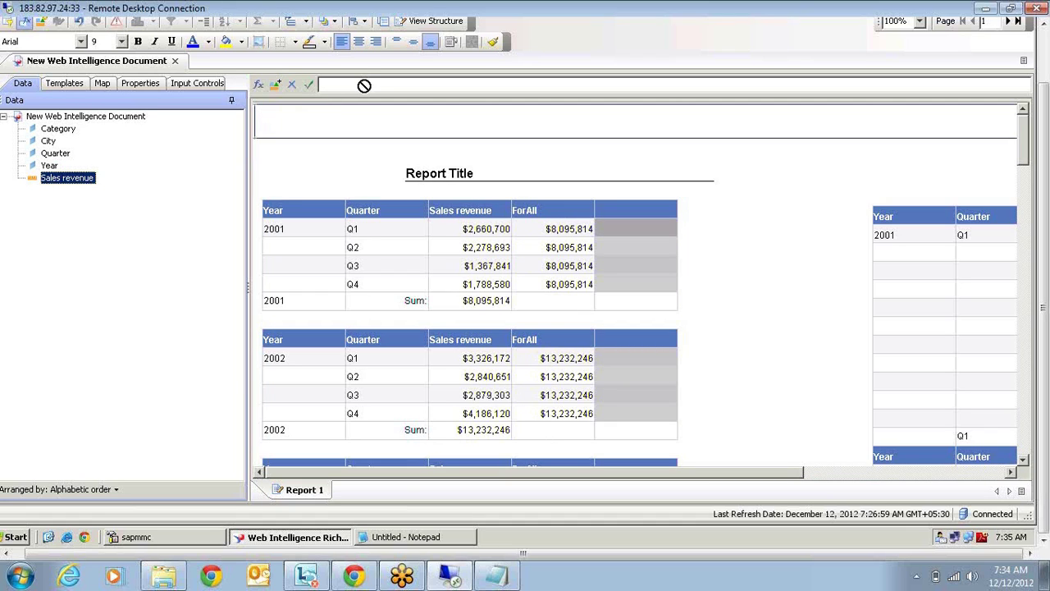
{"action": "left_click_drag", "start_coordinate": [364, 85], "coordinate": [364, 86]}
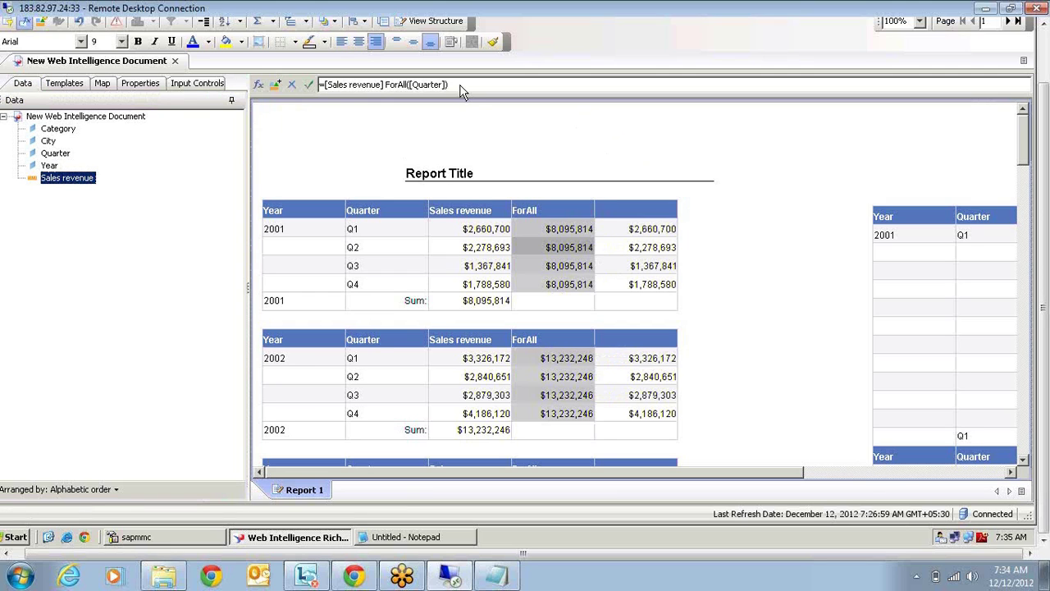
- Divide the new column's Sales revenue by the ForAll column's expression, giving the formula =[Sales revenue]/([Sales revenue] ForAll([Quarter]))
{"action": "left_click_drag", "start_coordinate": [461, 91], "coordinate": [317, 83]}
{"action": "key", "text": "ctrl+c"}
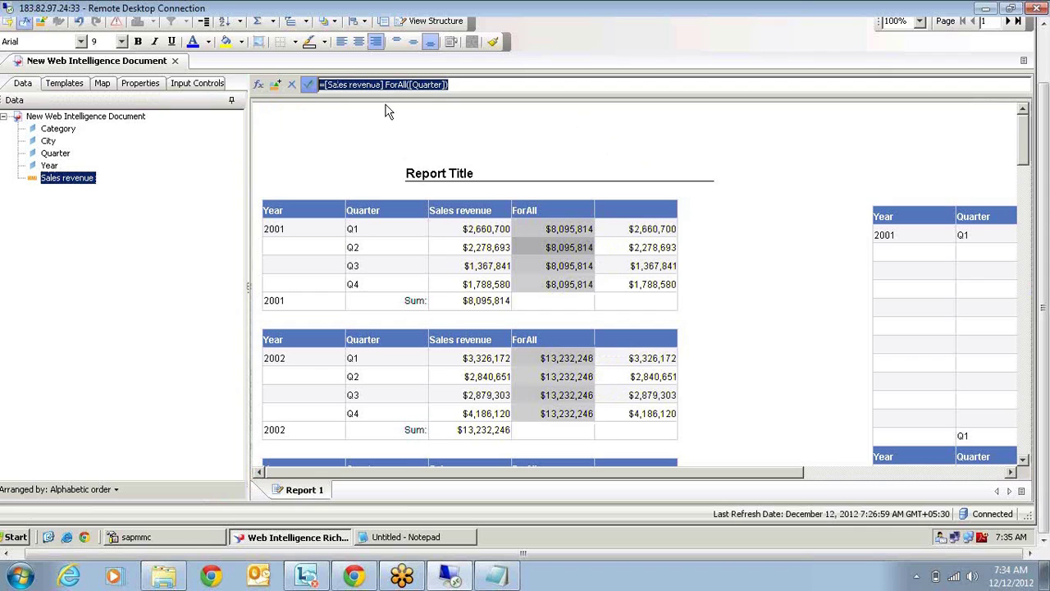
{"action": "left_click", "coordinate": [625, 238]}
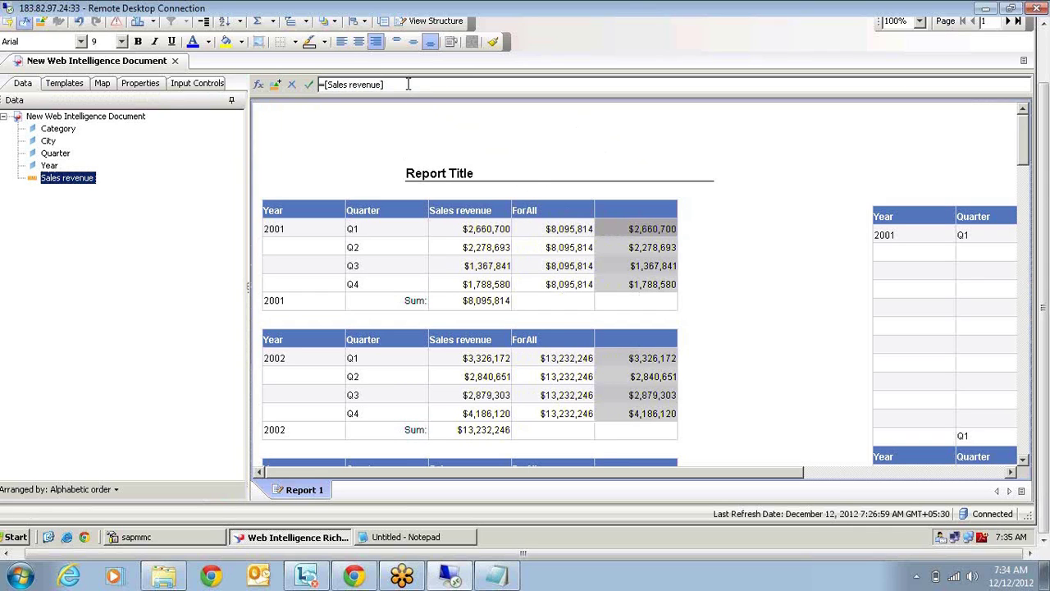
{"action": "left_click", "coordinate": [408, 84]}
{"action": "type", "text": "/"}
{"action": "key", "text": "ctrl+v"}
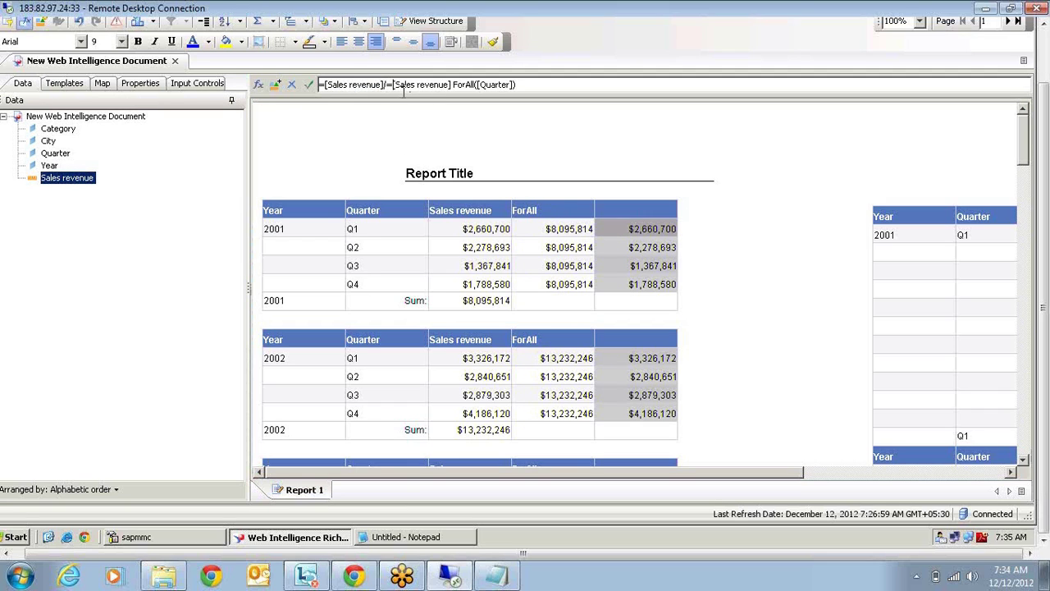
{"action": "key", "text": "BackSpace"}
{"action": "type", "text": "("}
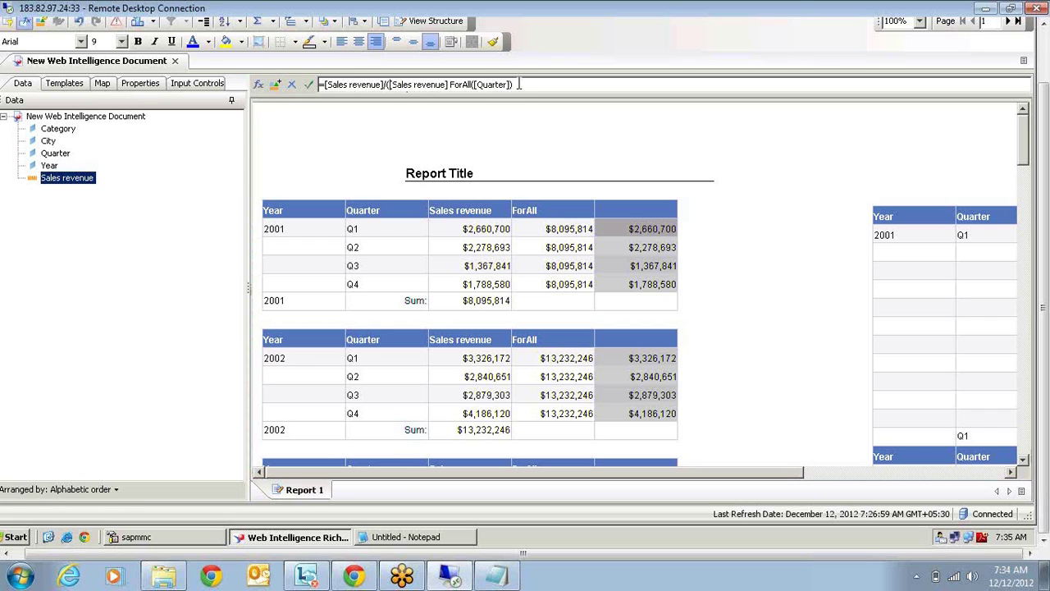
{"action": "type", "text": ")"}
{"action": "key", "text": "Return"}
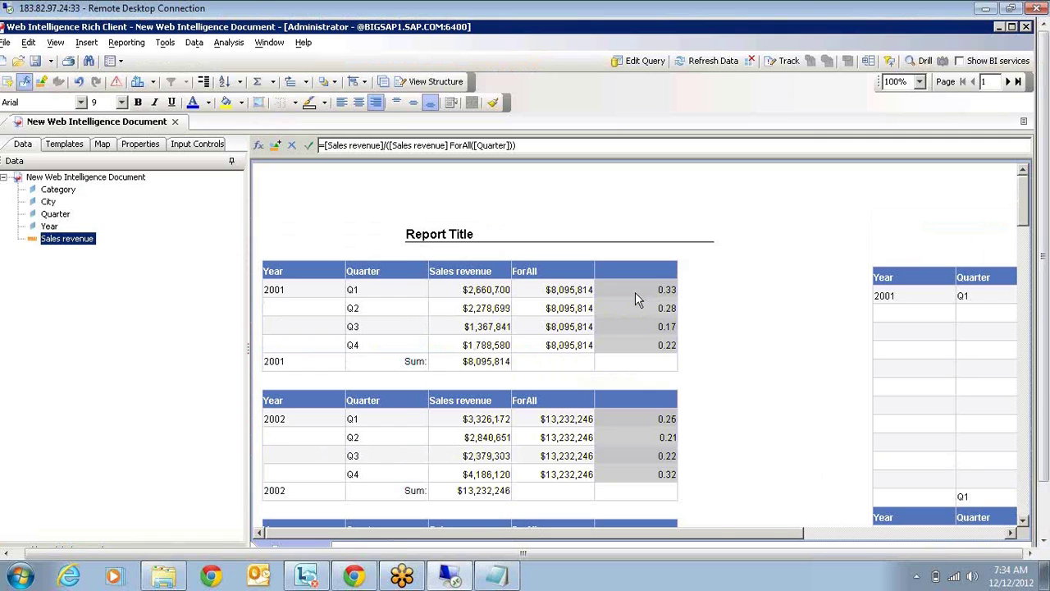
- Format the ratio column's values with the percentage number format 123,456.70%
{"action": "right_click", "coordinate": [635, 292]}
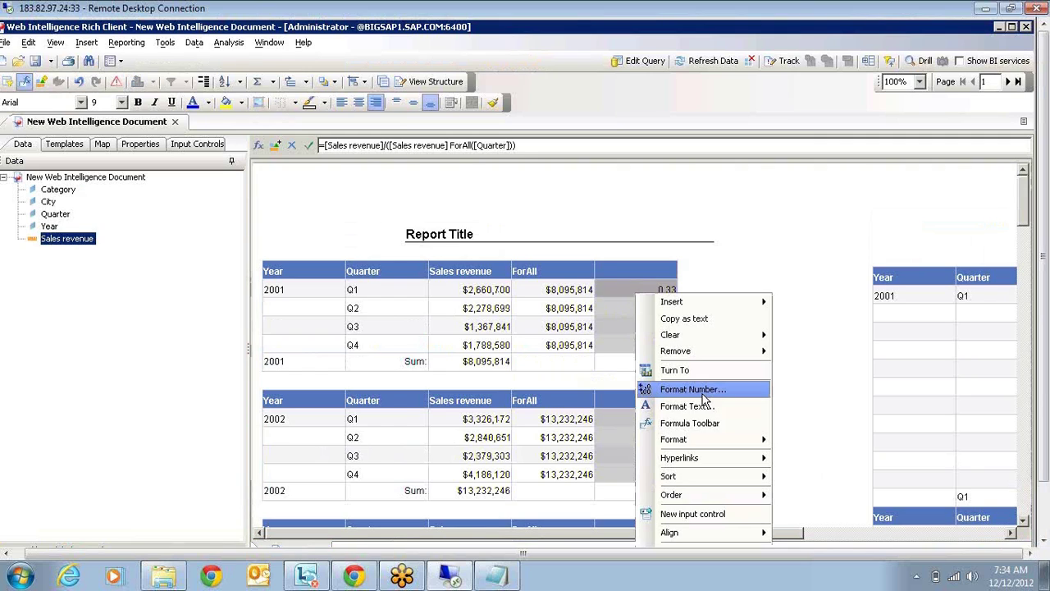
{"action": "left_click", "coordinate": [702, 394]}
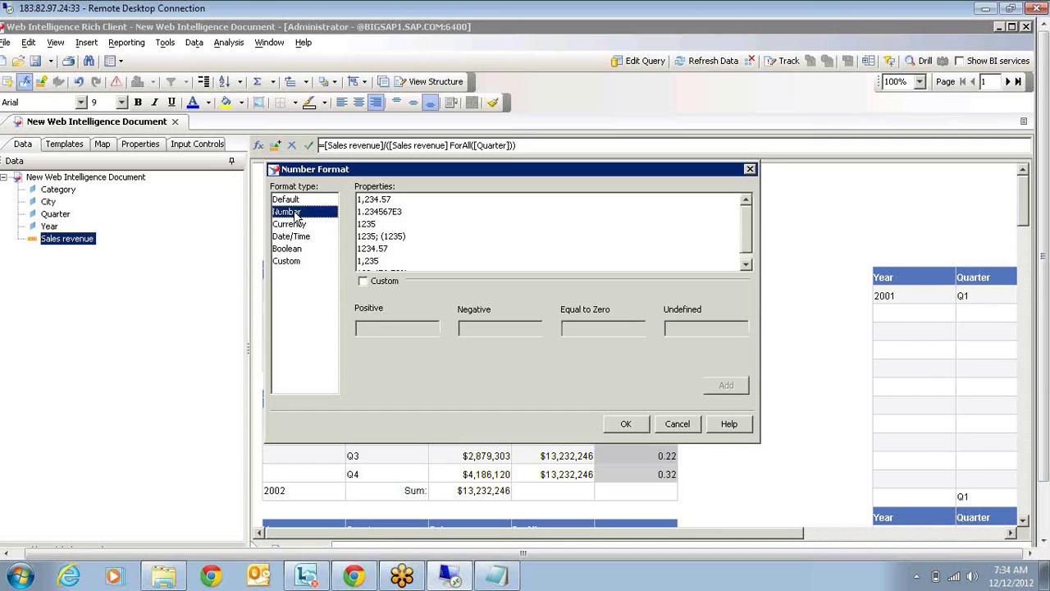
{"action": "left_click", "coordinate": [748, 256]}
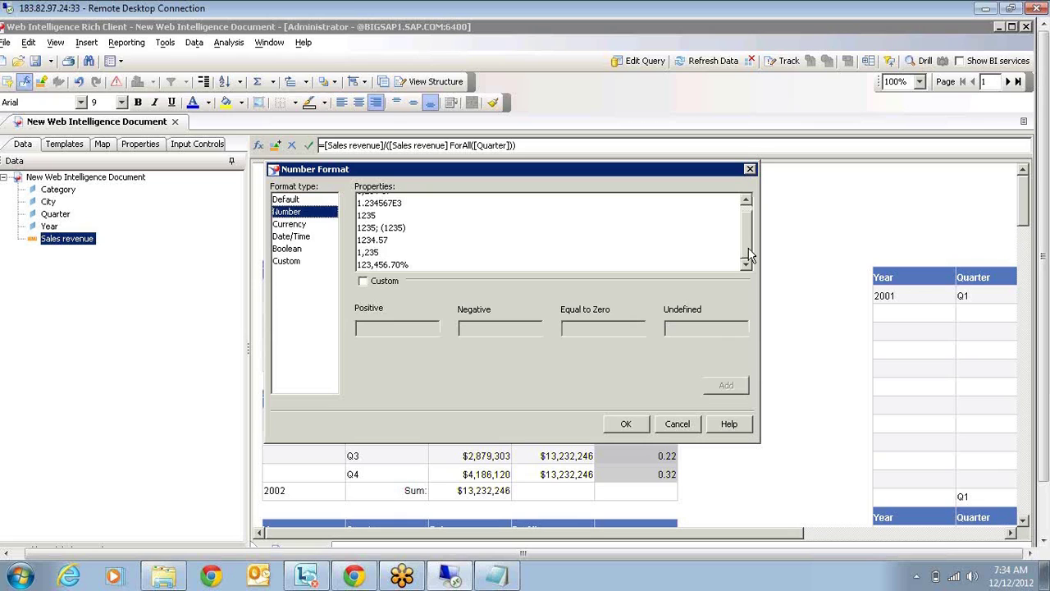
{"action": "left_click", "coordinate": [392, 264]}
{"action": "left_click", "coordinate": [630, 423]}
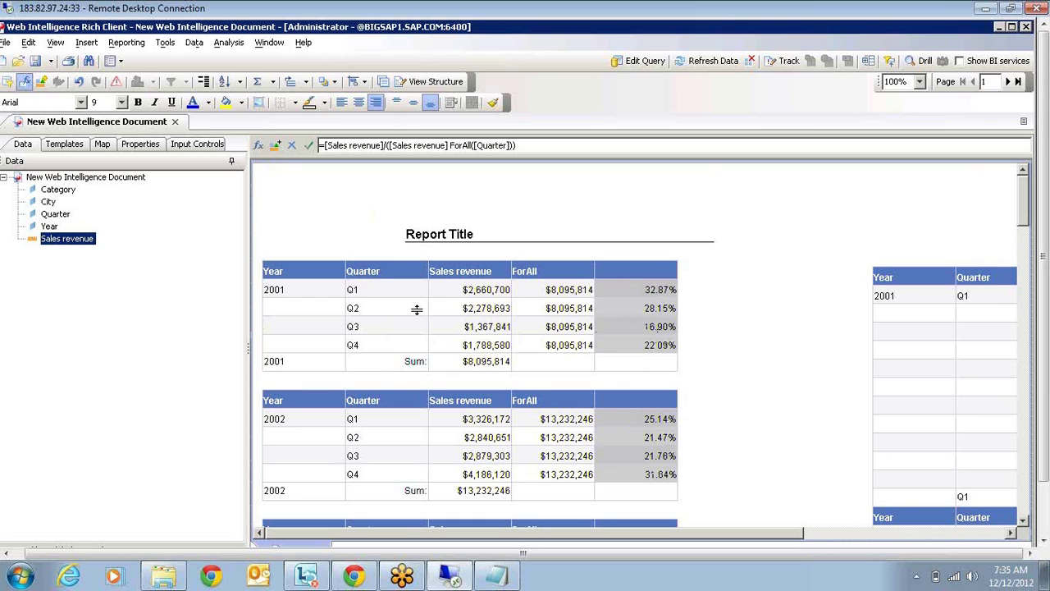
- Create a measure variable named Yearly Sales from the ForAll column's formula and select it among the data objects
{"action": "left_click", "coordinate": [551, 300]}
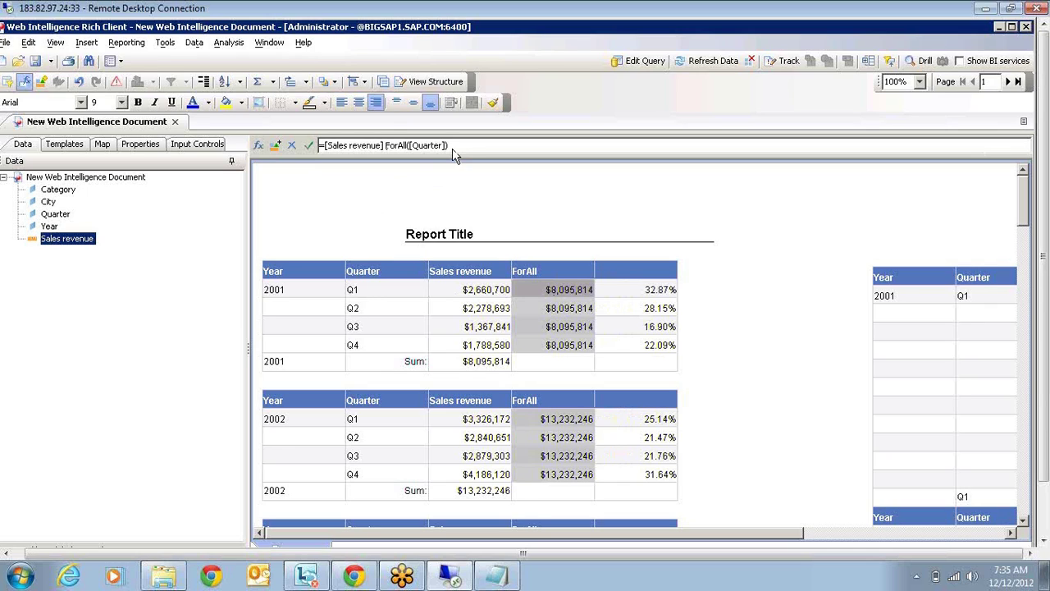
{"action": "left_click_drag", "start_coordinate": [448, 145], "coordinate": [319, 145]}
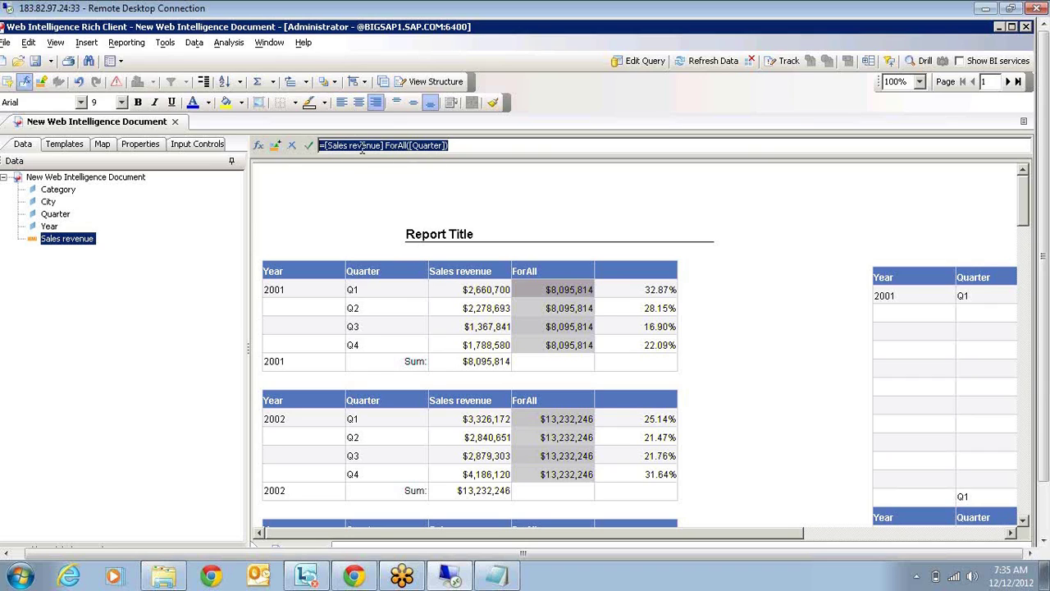
{"action": "left_click", "coordinate": [277, 148]}
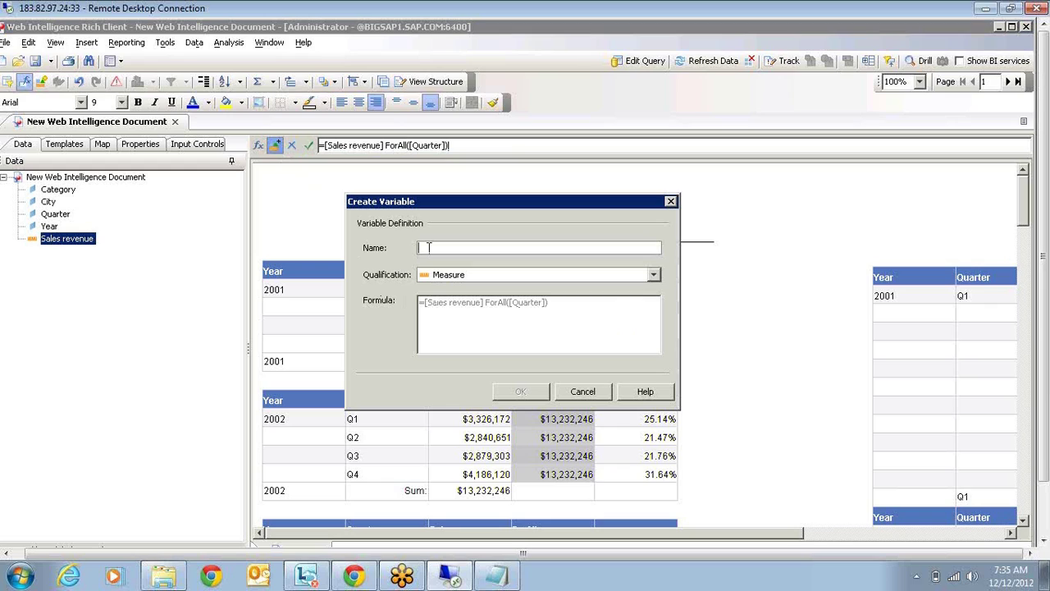
{"action": "type", "text": "Ye"}
{"action": "key", "text": "Caps_Lock"}
{"action": "type", "text": "arly Sales"}
{"action": "left_click", "coordinate": [521, 391]}
{"action": "left_click", "coordinate": [64, 252]}
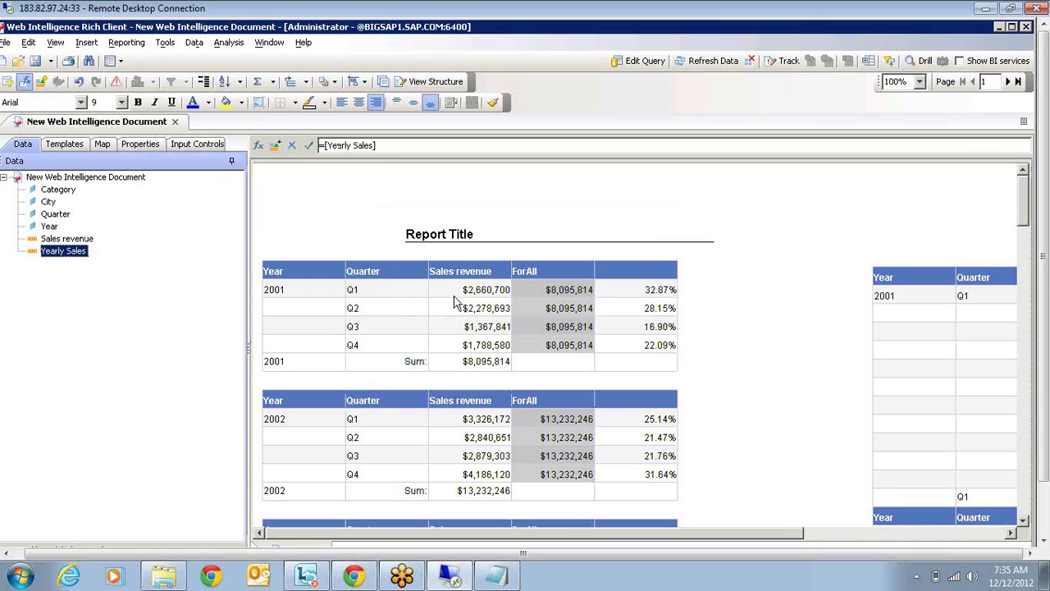
- Insert a column to the right of the percentage column in the first table
{"action": "left_click", "coordinate": [641, 292]}
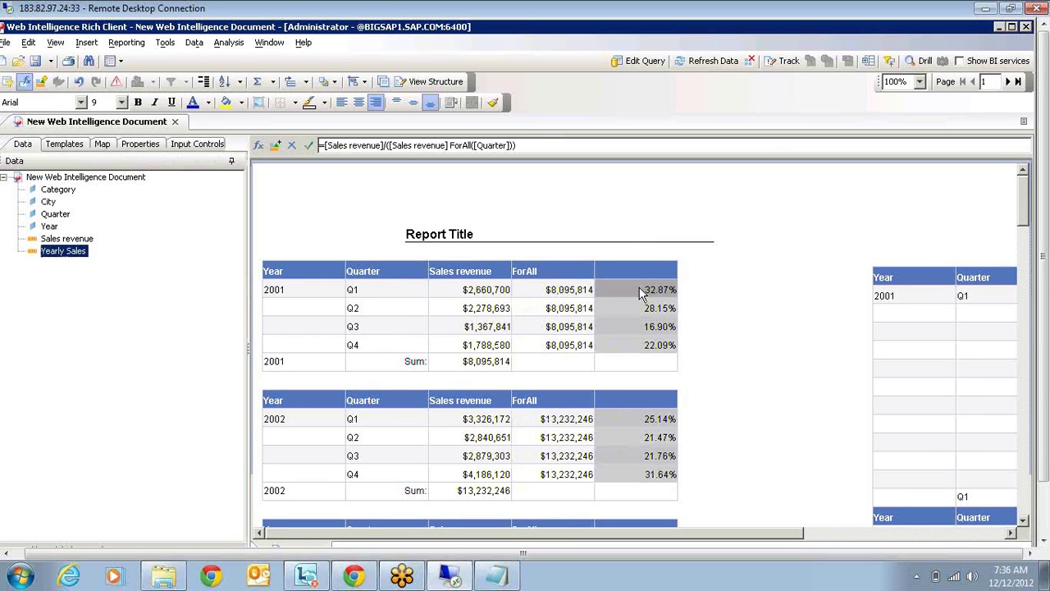
{"action": "right_click", "coordinate": [642, 293]}
{"action": "mouse_move", "coordinate": [713, 300]}
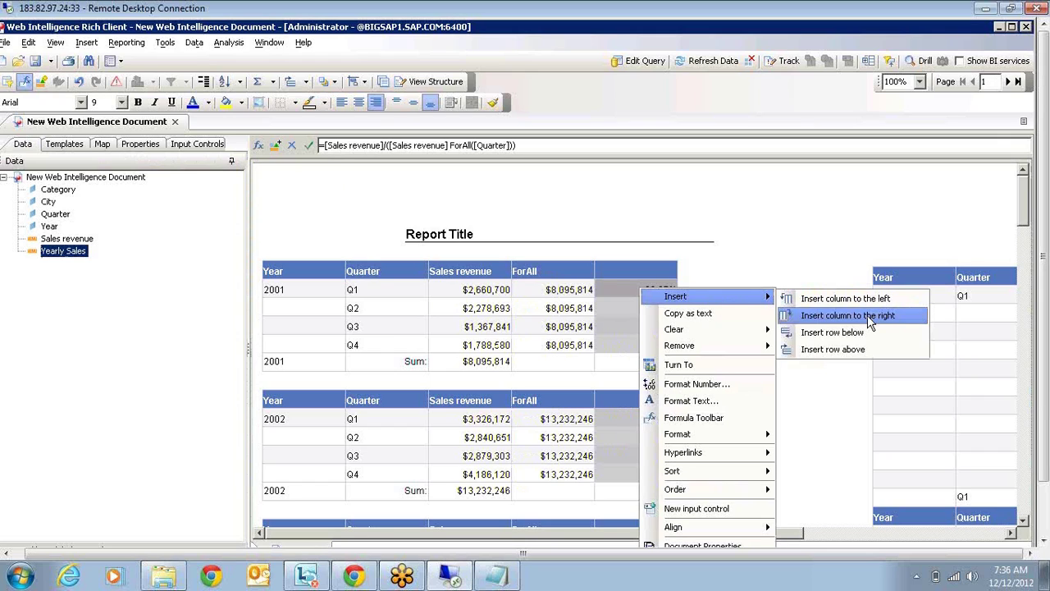
{"action": "left_click", "coordinate": [870, 318]}
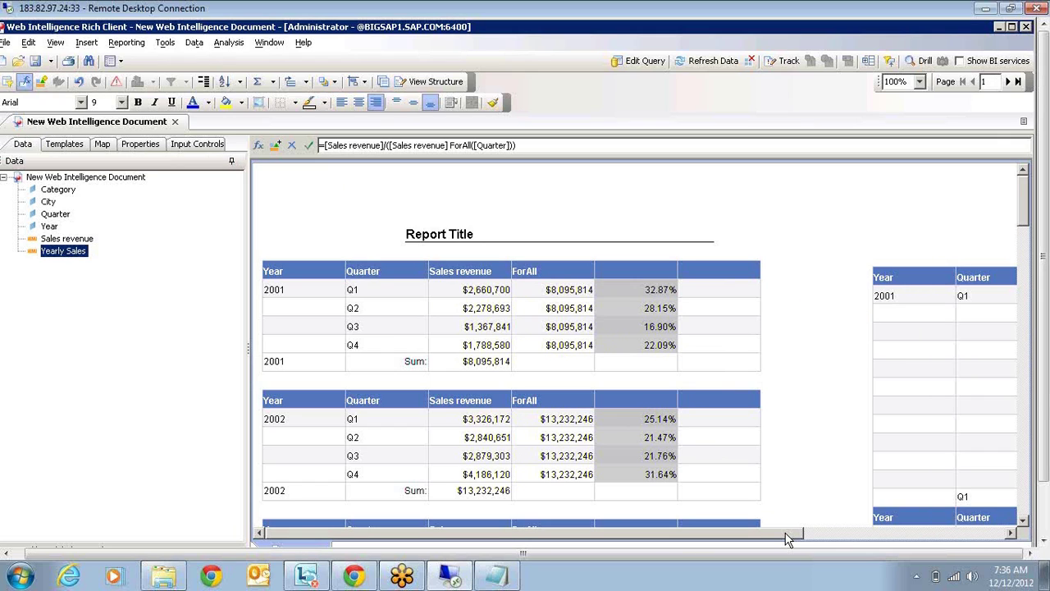
- Compare the first table with the city table and title the new empty column foreach
{"action": "left_click_drag", "start_coordinate": [786, 538], "coordinate": [969, 538]}
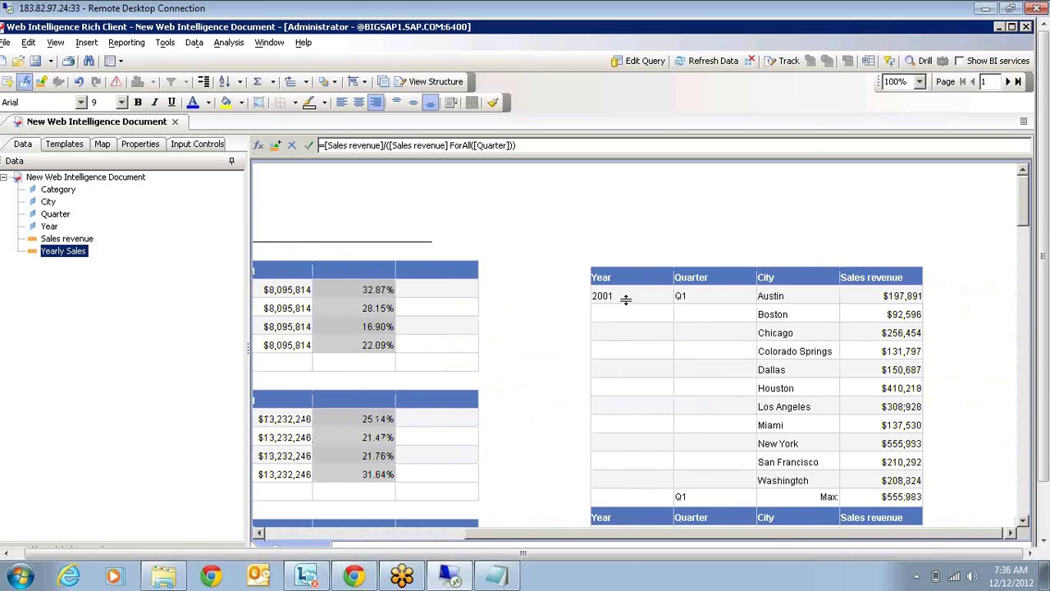
{"action": "left_click", "coordinate": [442, 301]}
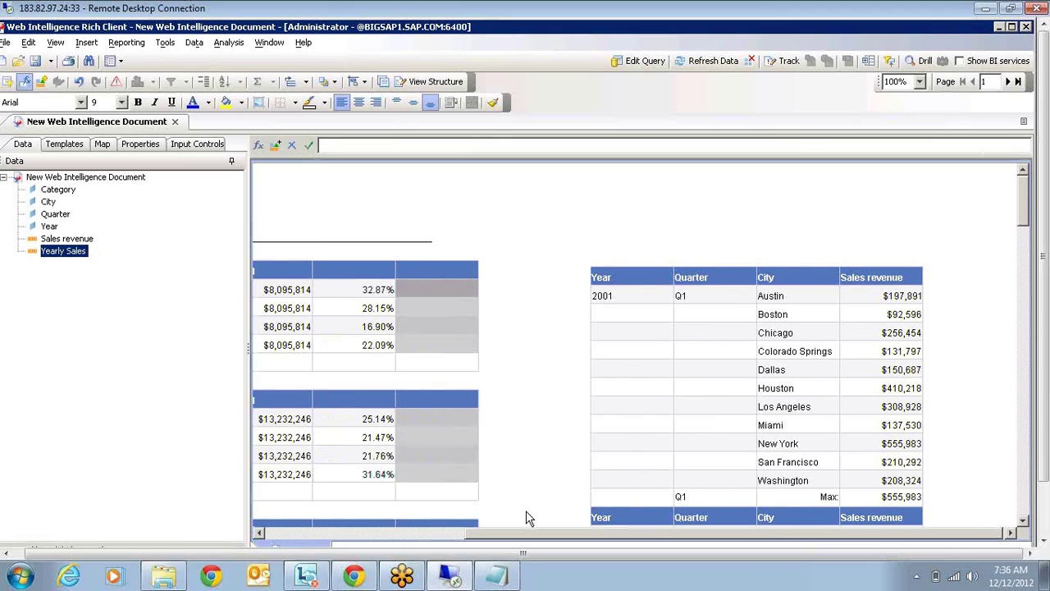
{"action": "left_click_drag", "start_coordinate": [422, 533], "coordinate": [346, 538]}
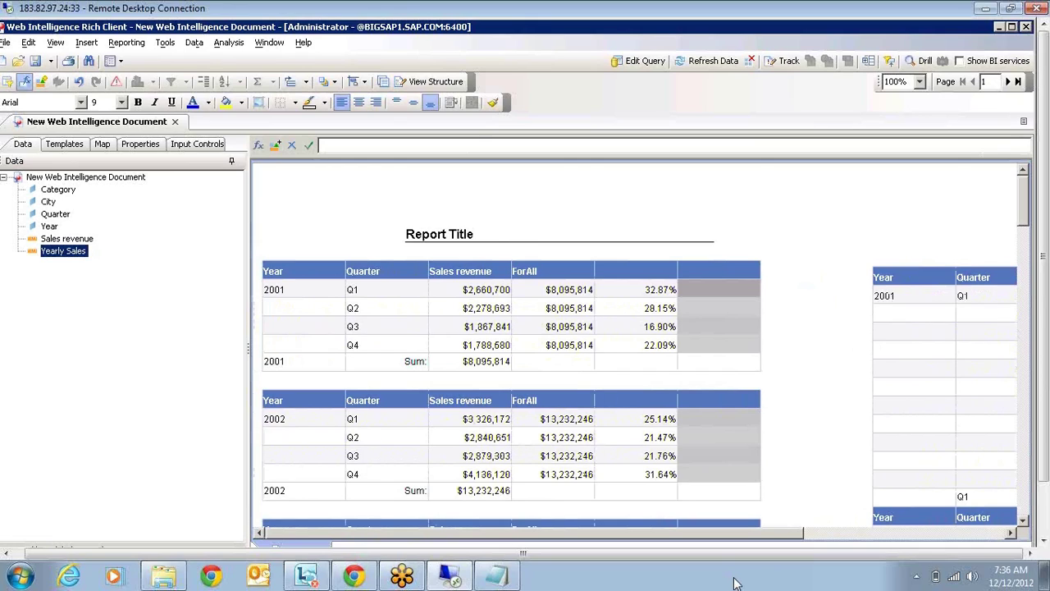
{"action": "left_click_drag", "start_coordinate": [800, 533], "coordinate": [973, 541]}
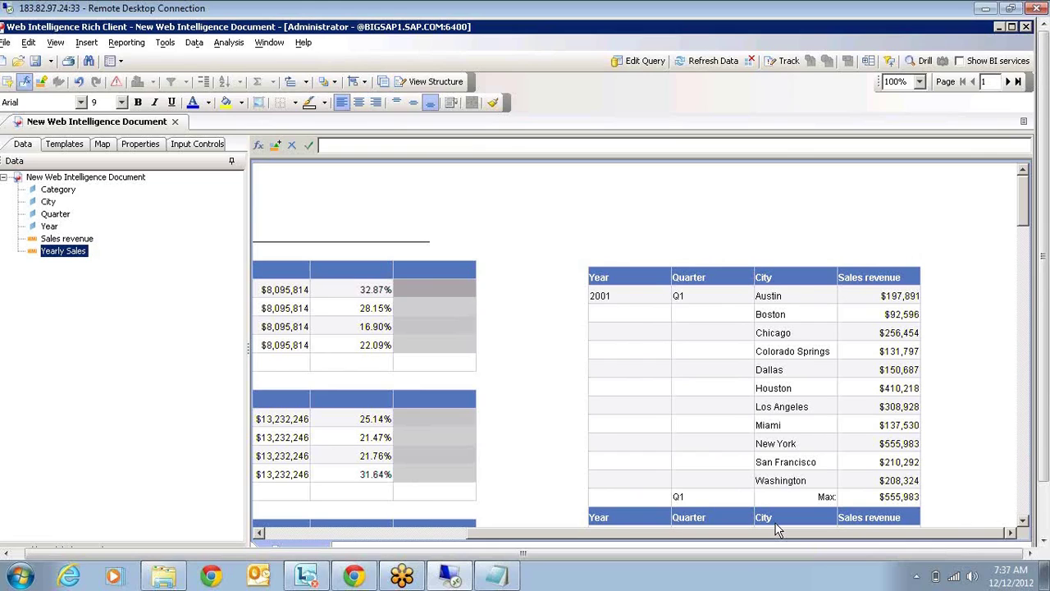
{"action": "left_click_drag", "start_coordinate": [777, 530], "coordinate": [572, 529]}
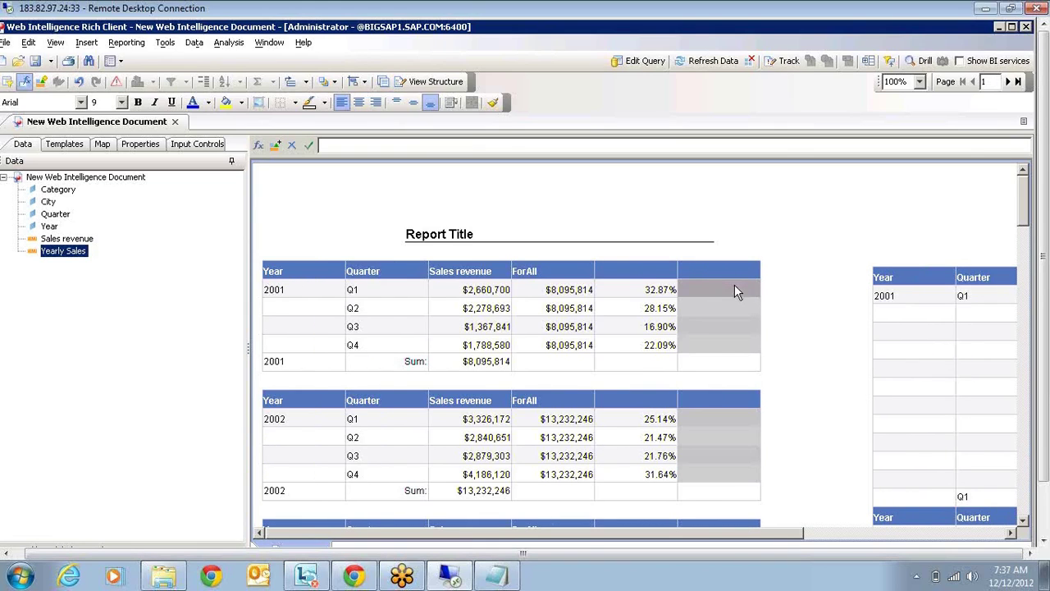
{"action": "left_click", "coordinate": [730, 272]}
{"action": "left_click", "coordinate": [422, 145]}
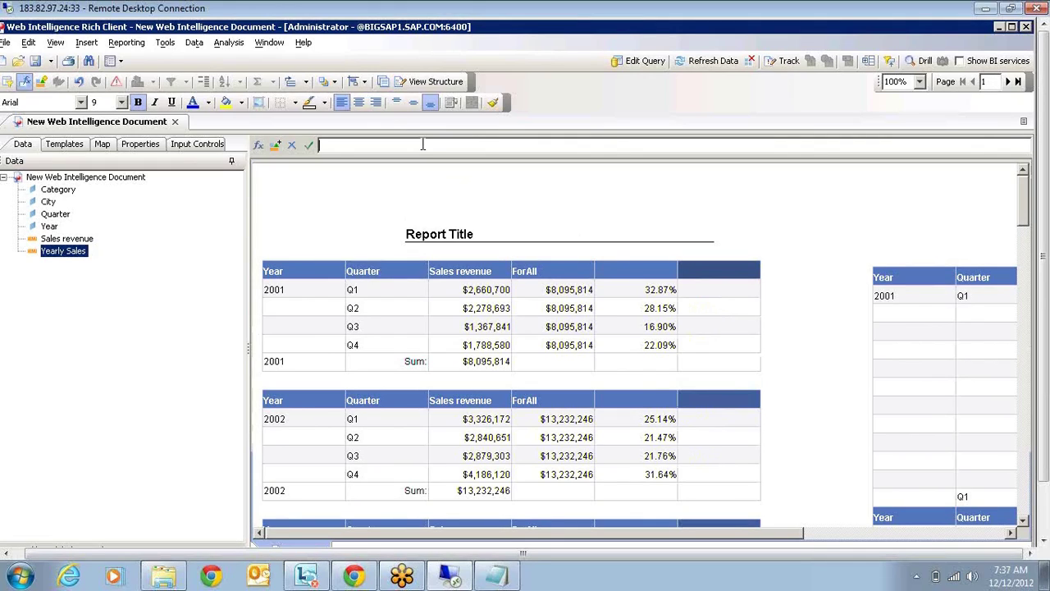
{"action": "type", "text": "foreach"}
{"action": "key", "text": "Return"}
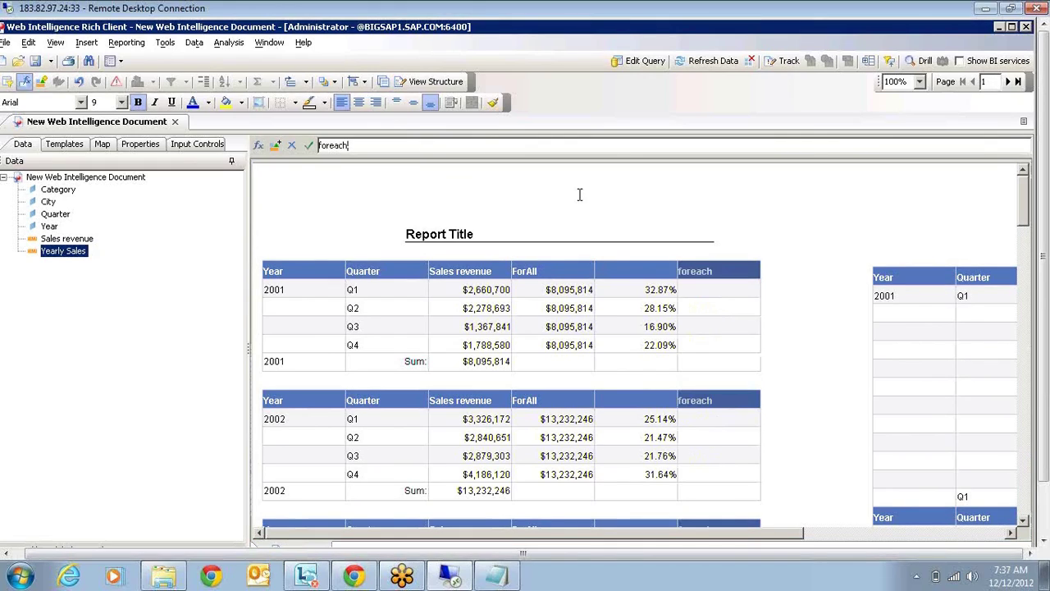
- Enter the formula =max([Sales revenue] foreach([City])) in the body cells of the foreach column
{"action": "left_click", "coordinate": [736, 314]}
{"action": "left_click_drag", "start_coordinate": [67, 238], "coordinate": [353, 145]}
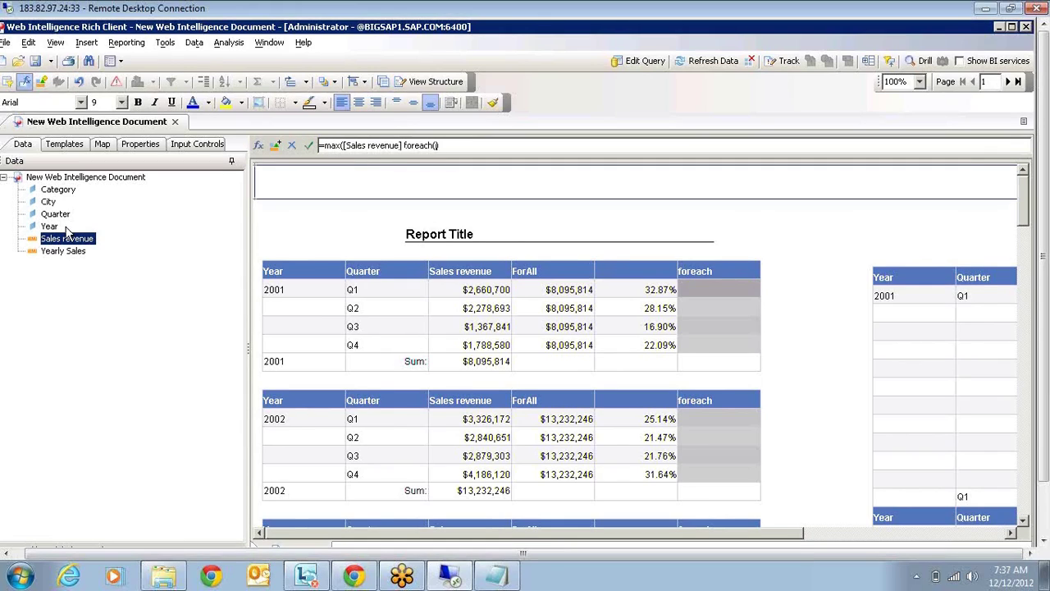
{"action": "left_click_drag", "start_coordinate": [45, 206], "coordinate": [443, 146]}
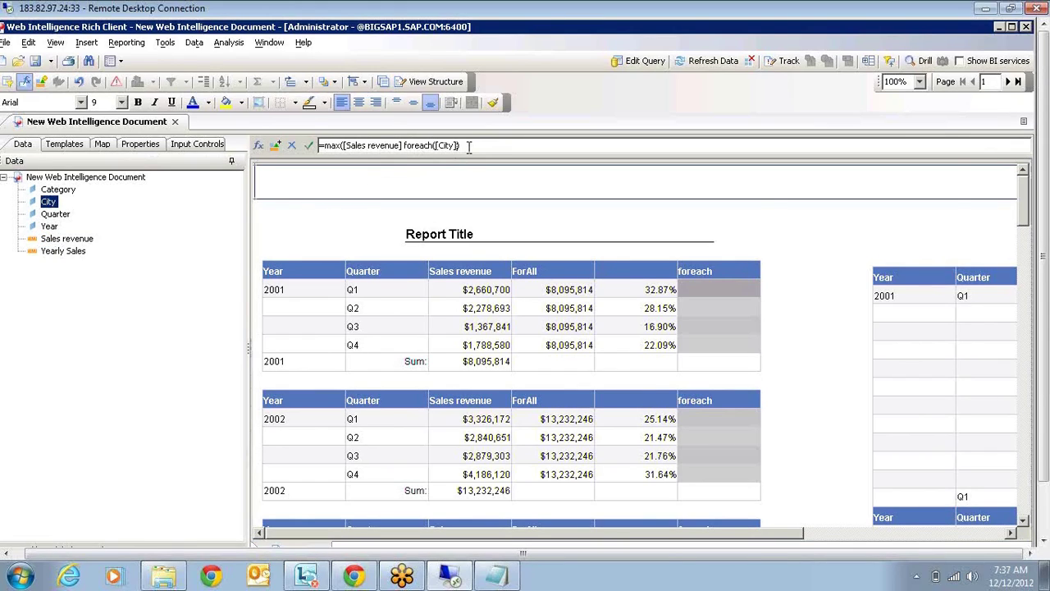
{"action": "key", "text": "Return"}
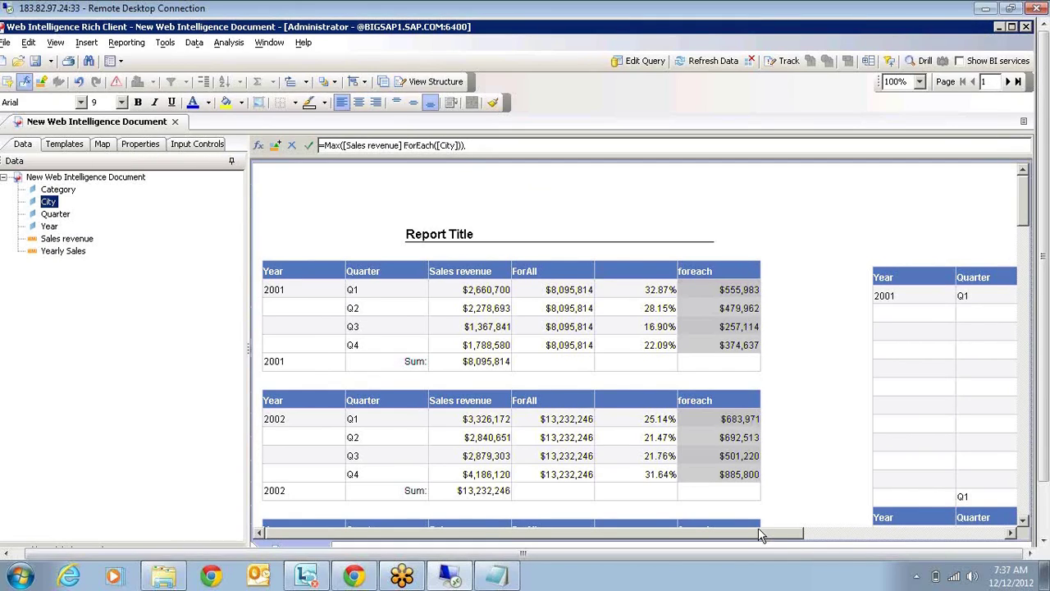
- Compare the foreach column's quarterly values and formula with the Max footers of the city table
{"action": "left_click_drag", "start_coordinate": [759, 535], "coordinate": [951, 544]}
{"action": "left_click", "coordinate": [941, 497]}
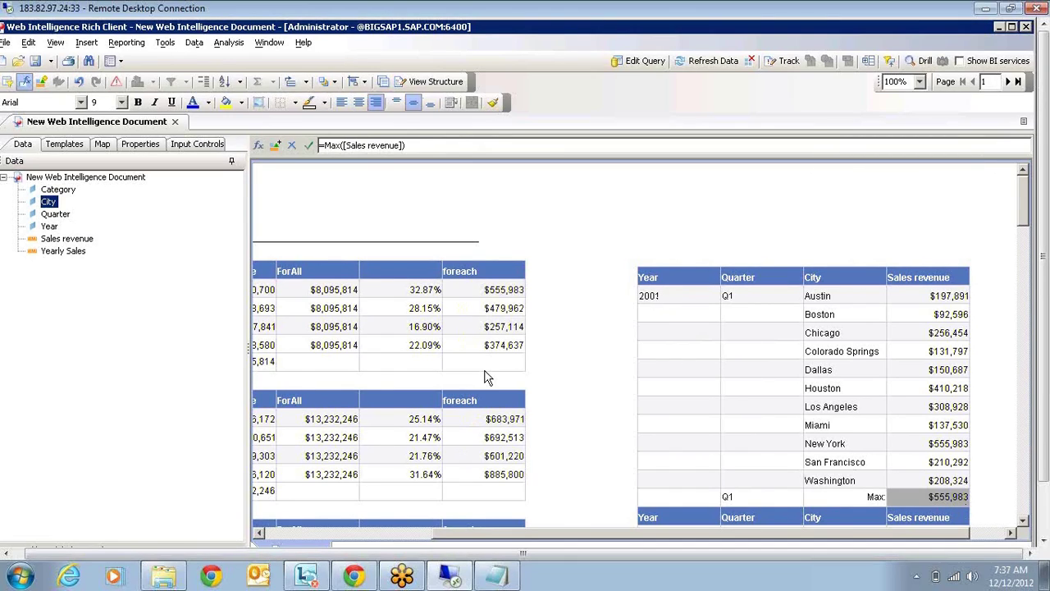
{"action": "left_click", "coordinate": [503, 292]}
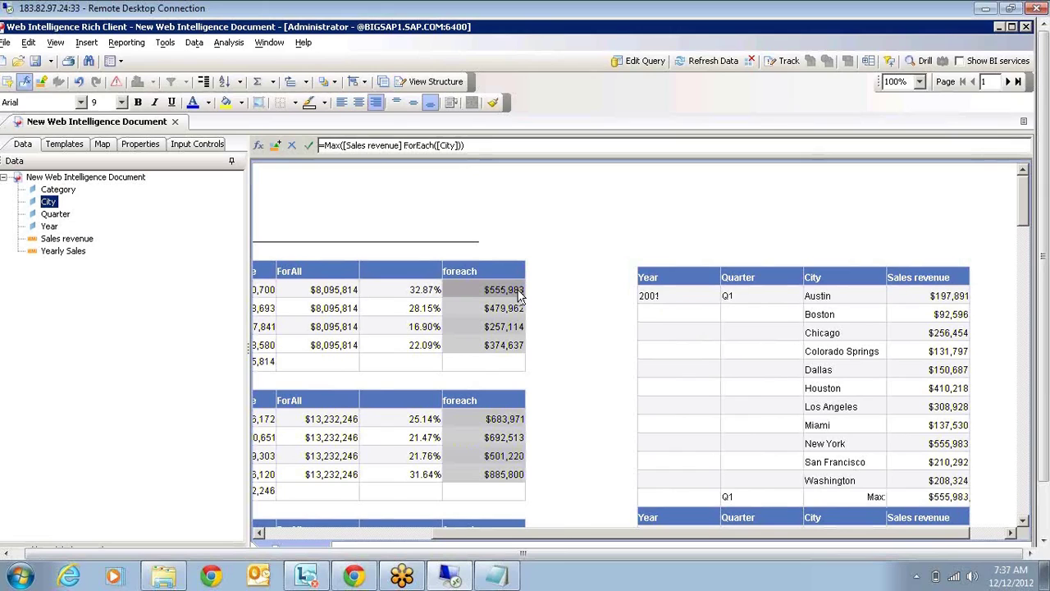
{"action": "scroll", "coordinate": [714, 391], "scroll_direction": "down", "scroll_amount": 2}
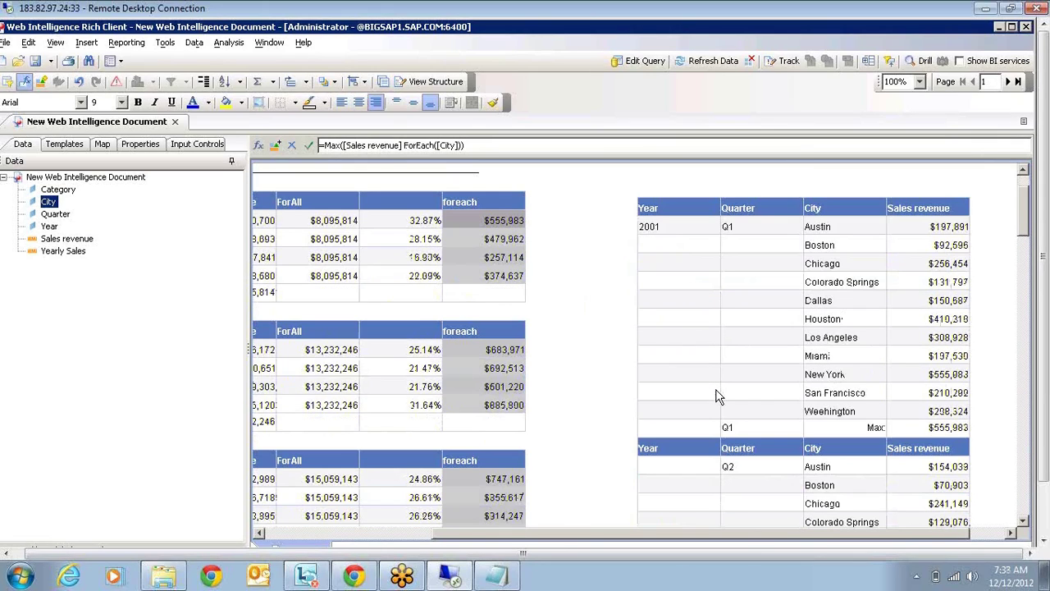
{"action": "scroll", "coordinate": [582, 304], "scroll_direction": "down", "scroll_amount": 6}
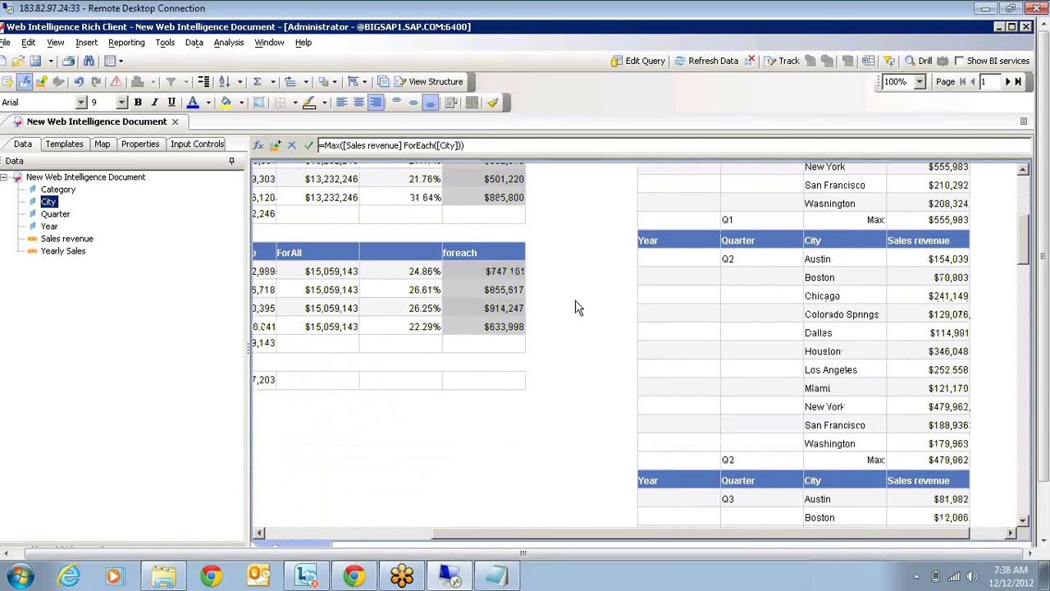
{"action": "scroll", "coordinate": [525, 287], "scroll_direction": "up", "scroll_amount": 7}
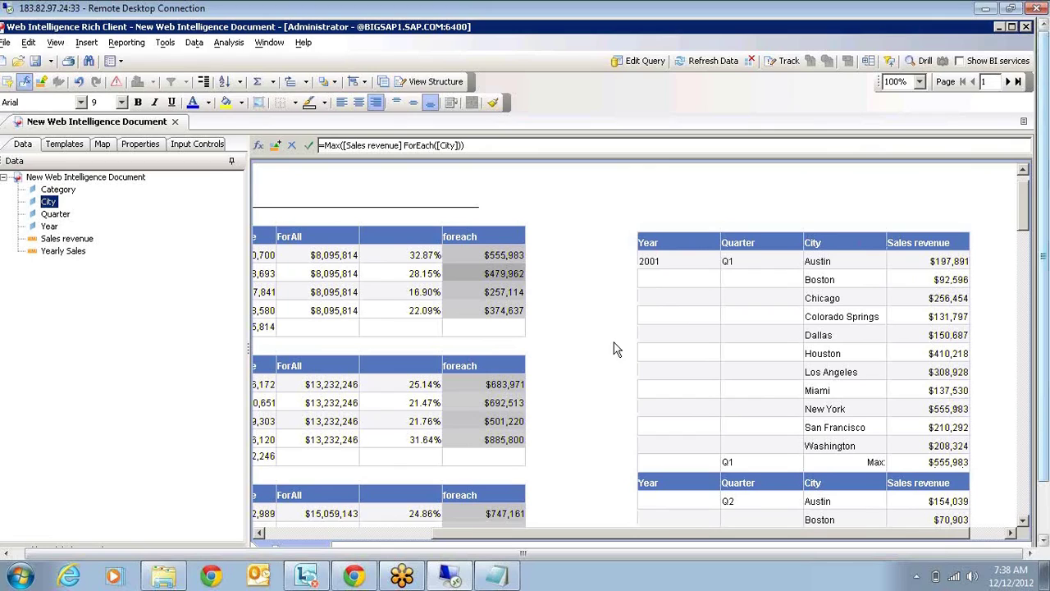
- Delete the separate Year, Quarter, City and Sales revenue table from the report
{"action": "left_click", "coordinate": [673, 229]}
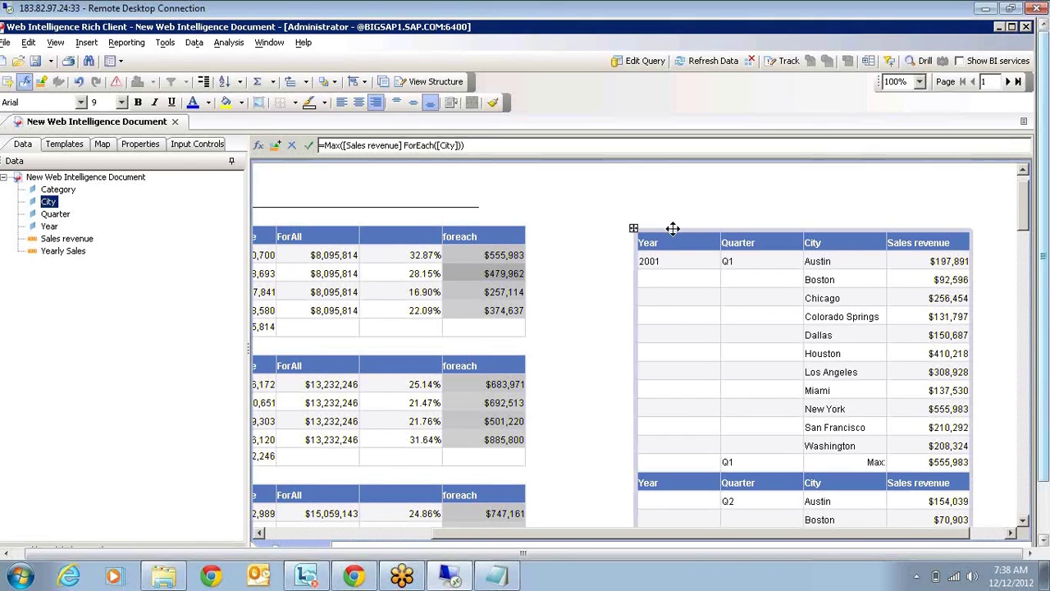
{"action": "key", "text": "Delete"}
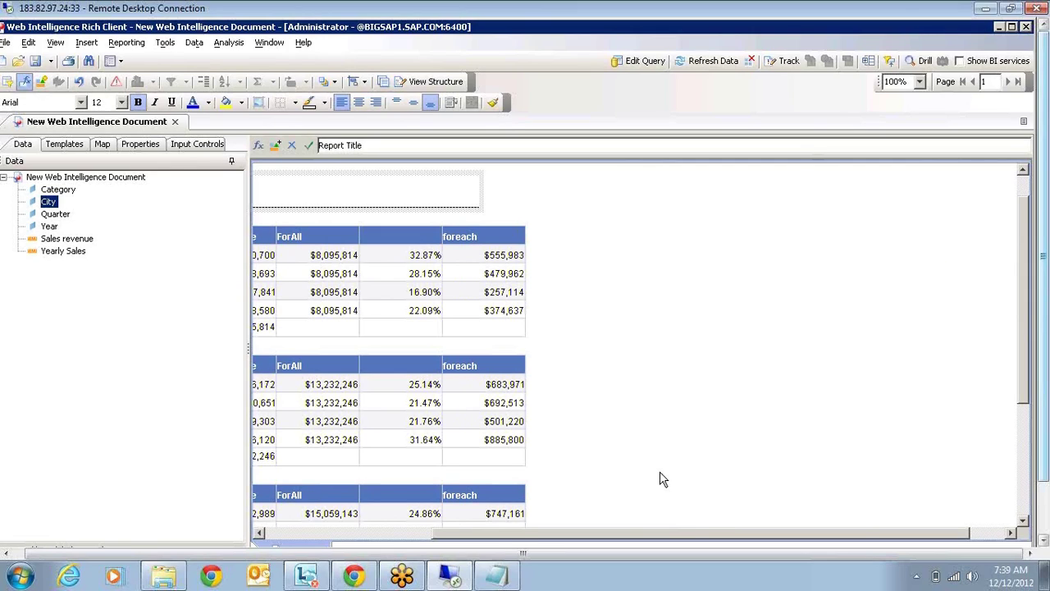
{"action": "left_click_drag", "start_coordinate": [663, 534], "coordinate": [620, 535]}
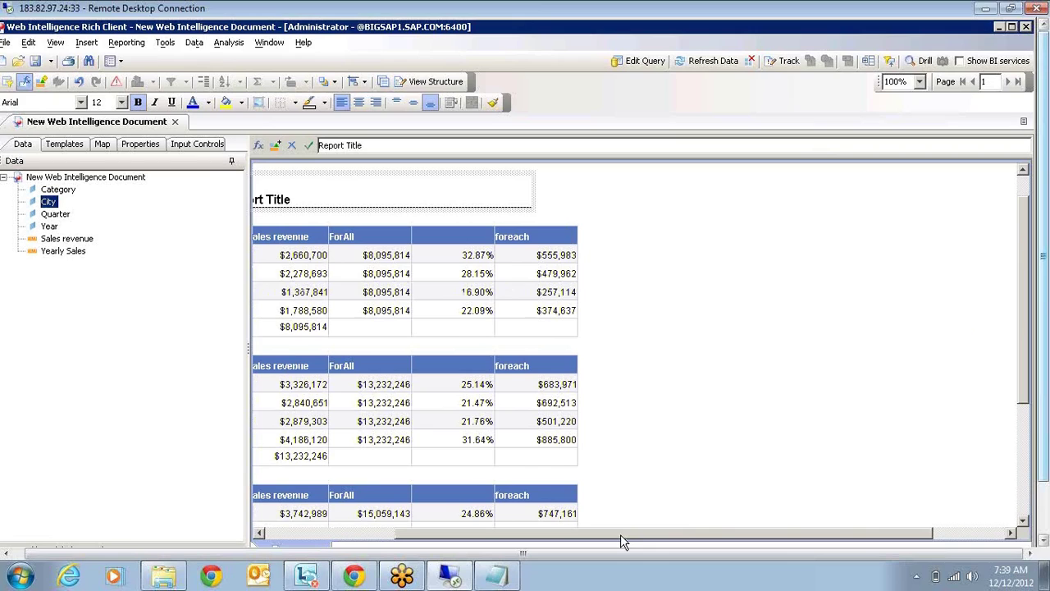
{"action": "left_click_drag", "start_coordinate": [621, 534], "coordinate": [511, 537]}
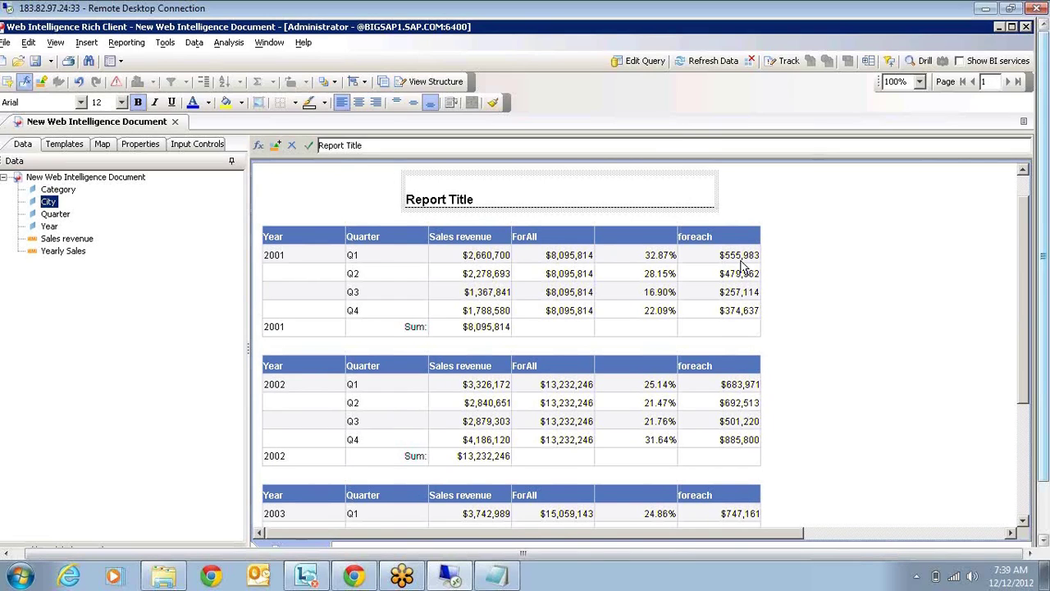
- Insert a column to the right of the foreach column and title it In
{"action": "left_click", "coordinate": [747, 254]}
{"action": "right_click", "coordinate": [747, 254]}
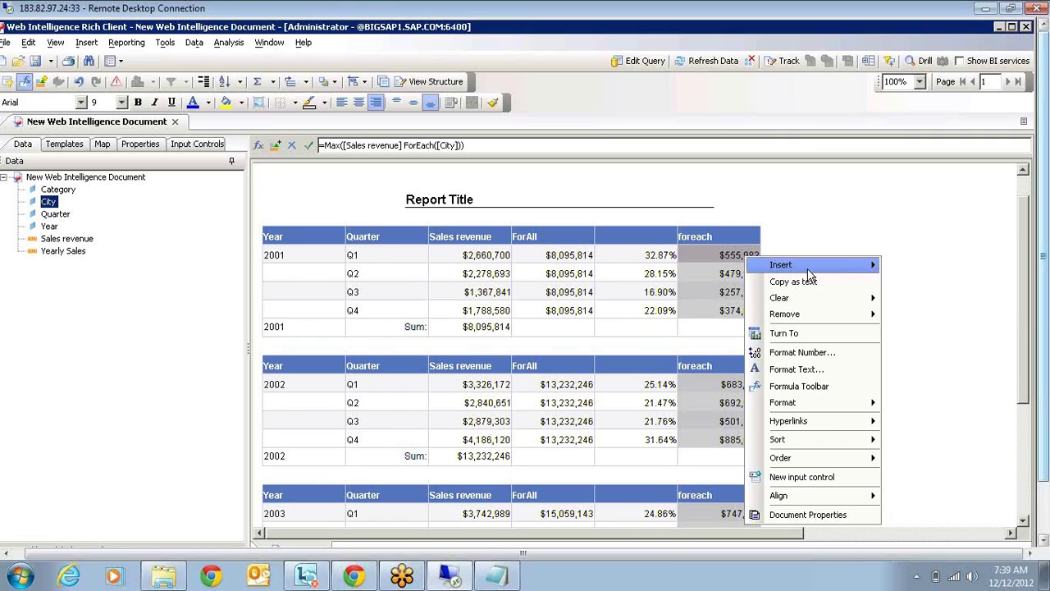
{"action": "mouse_move", "coordinate": [808, 271]}
{"action": "left_click", "coordinate": [915, 284]}
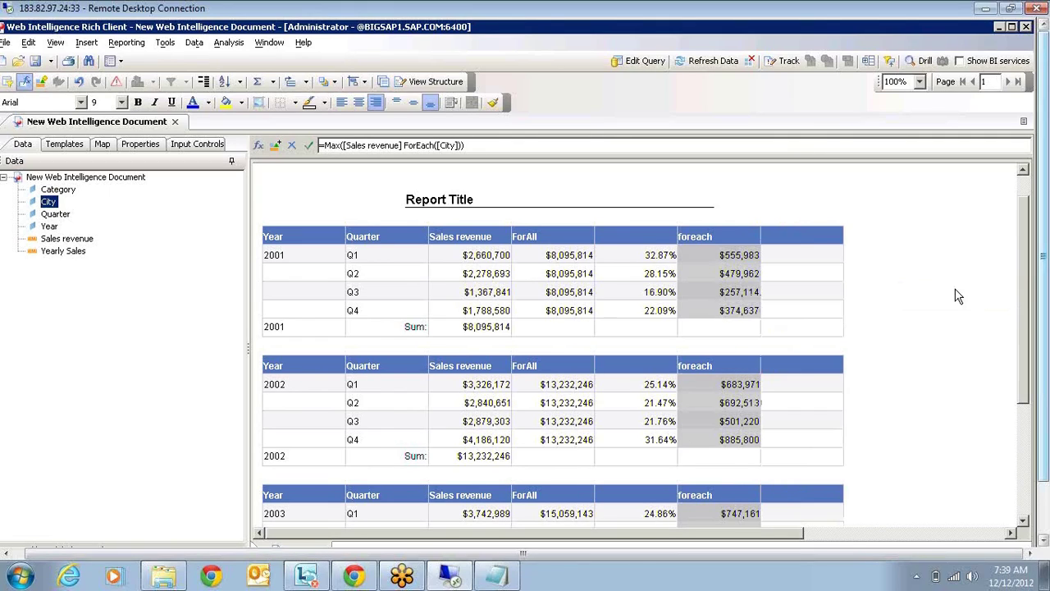
{"action": "left_click", "coordinate": [823, 243]}
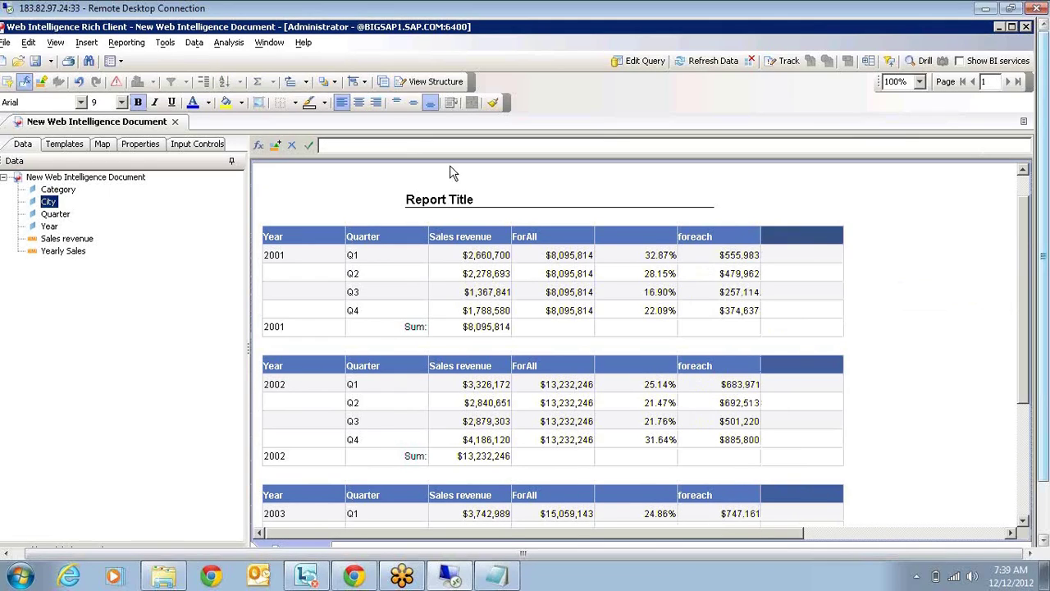
{"action": "left_click", "coordinate": [384, 145]}
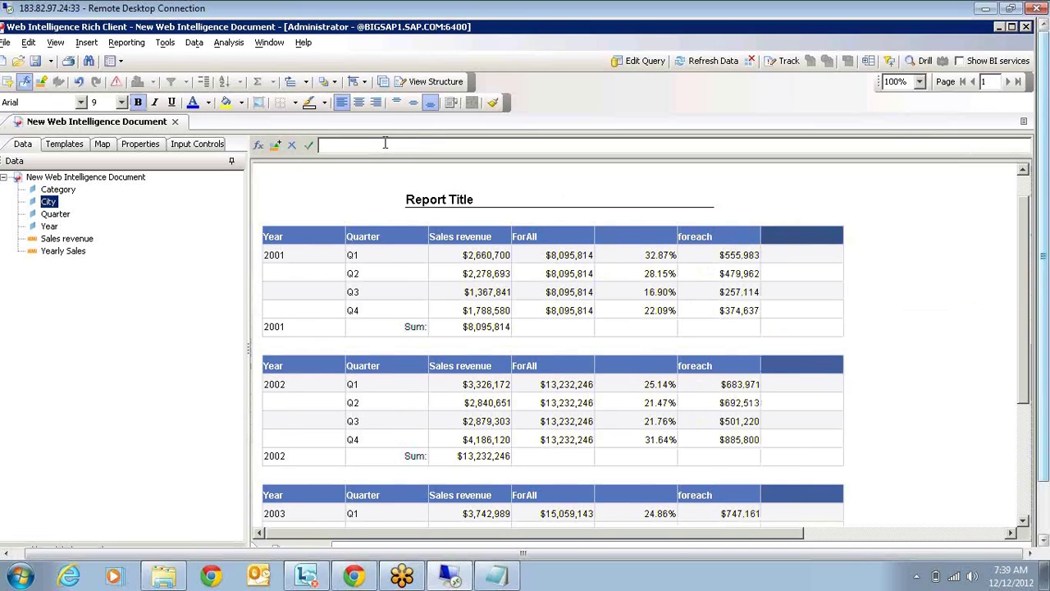
{"action": "type", "text": "In"}
{"action": "key", "text": "Return"}
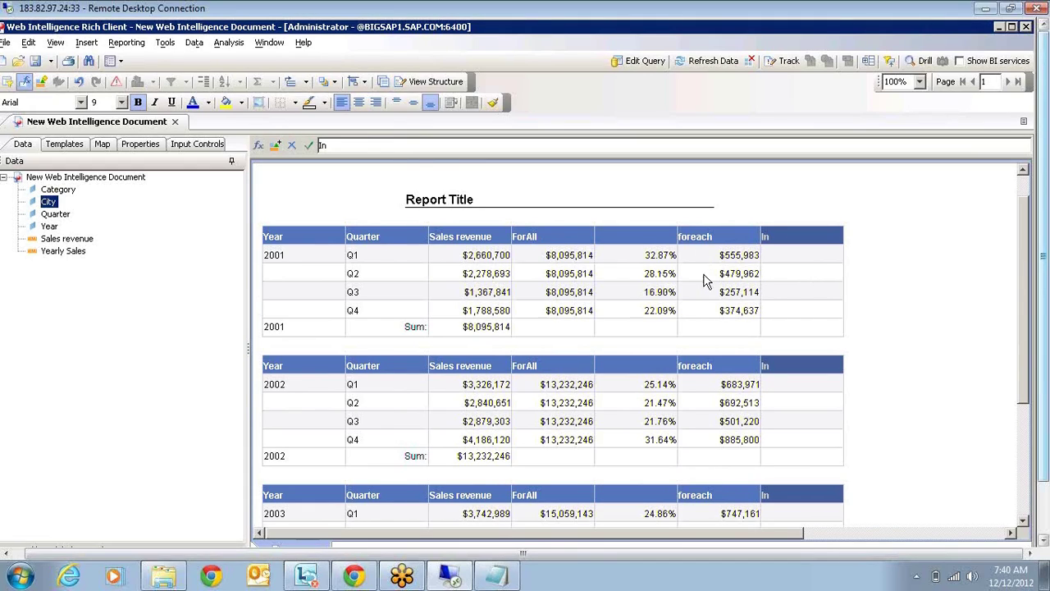
- Enter the formula =[Sales revenue] In ([Year]) in the body cells of the In column
{"action": "left_click", "coordinate": [778, 260]}
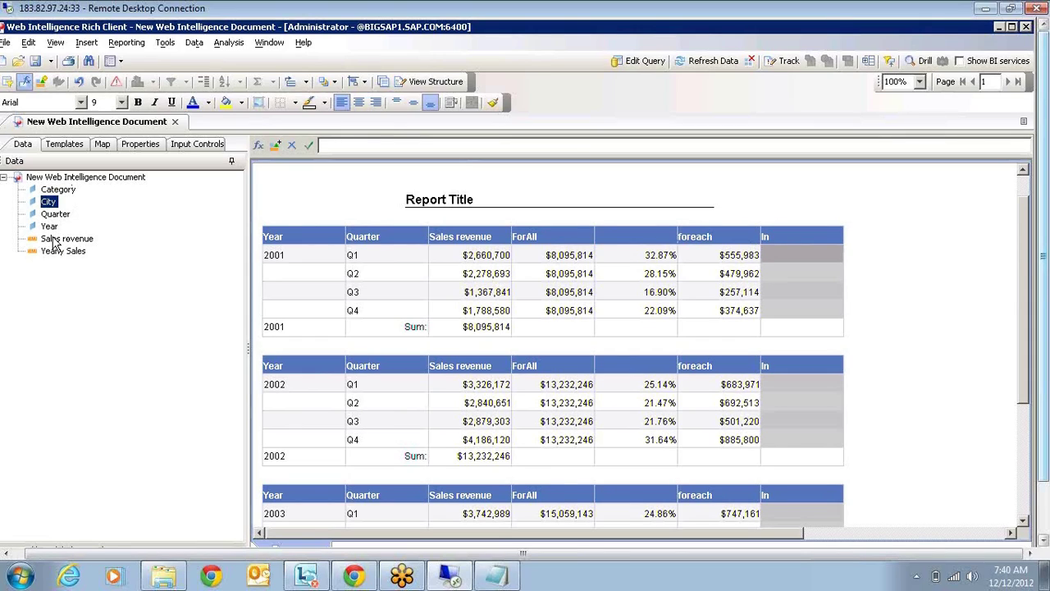
{"action": "left_click_drag", "start_coordinate": [53, 240], "coordinate": [410, 164]}
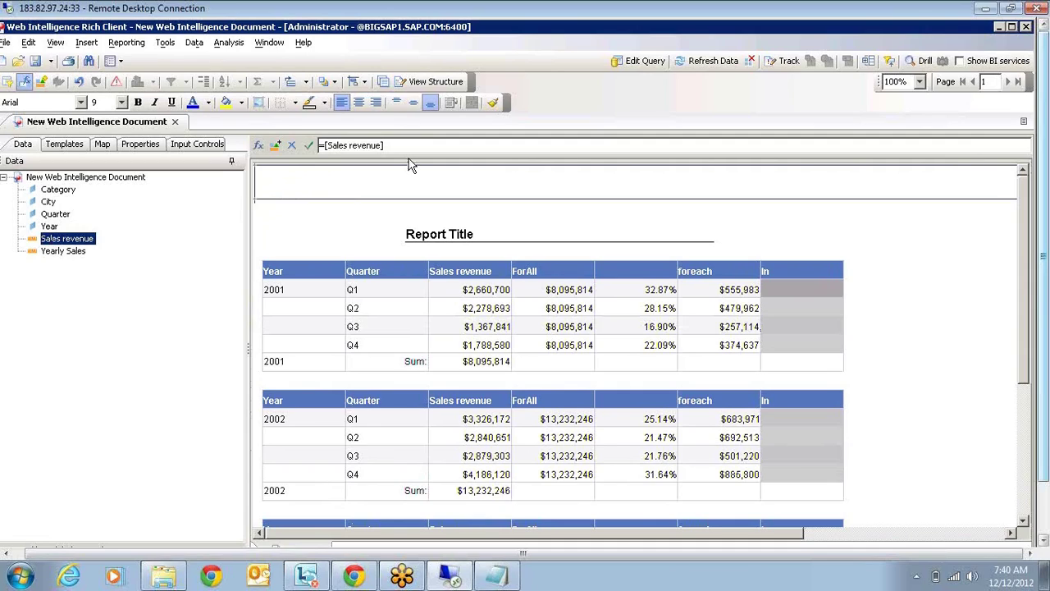
{"action": "type", "text": "In ()"}
{"action": "left_click_drag", "start_coordinate": [50, 228], "coordinate": [400, 157]}
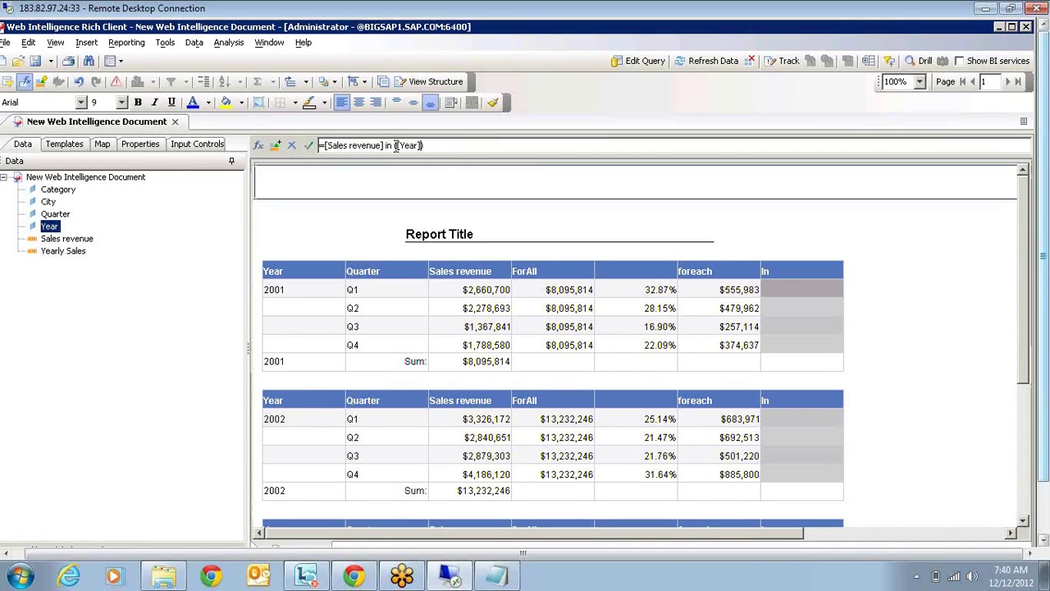
{"action": "key", "text": "Return"}
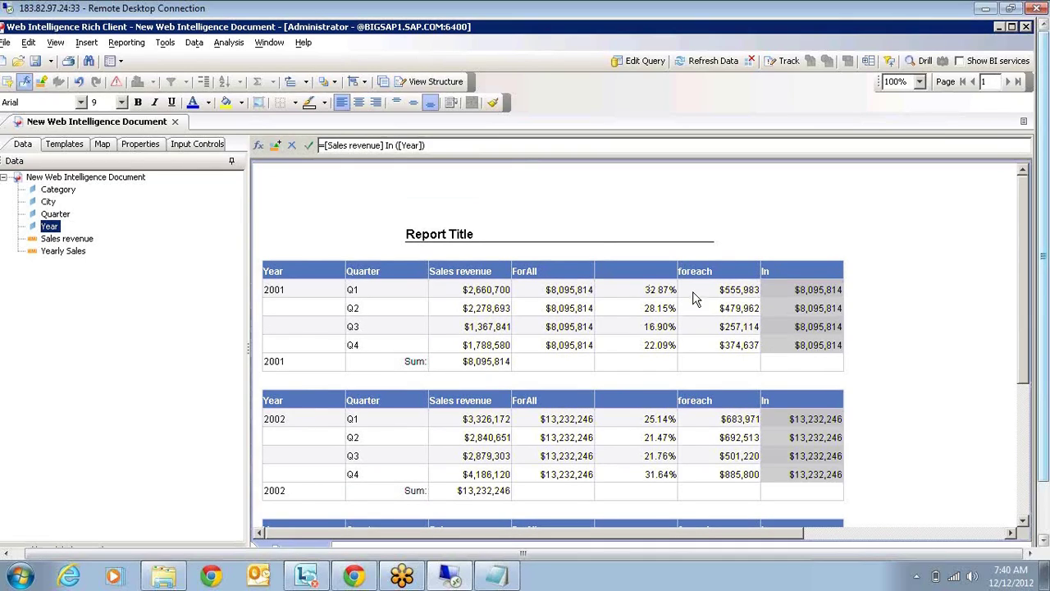
- Compare the formulas and quarterly values of the ForAll and In columns
{"action": "left_click", "coordinate": [555, 297]}
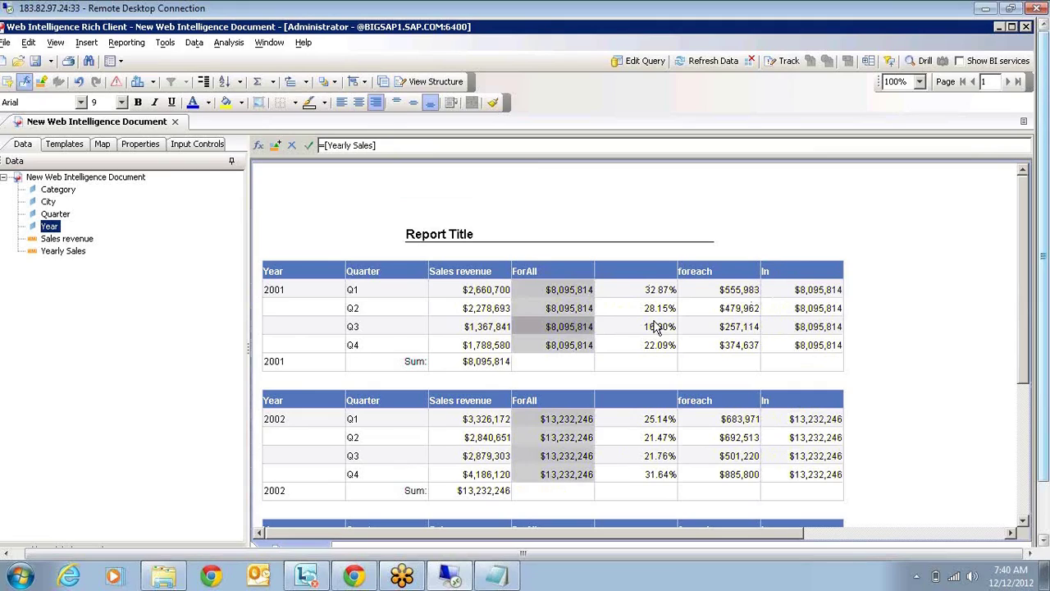
{"action": "left_click", "coordinate": [806, 310]}
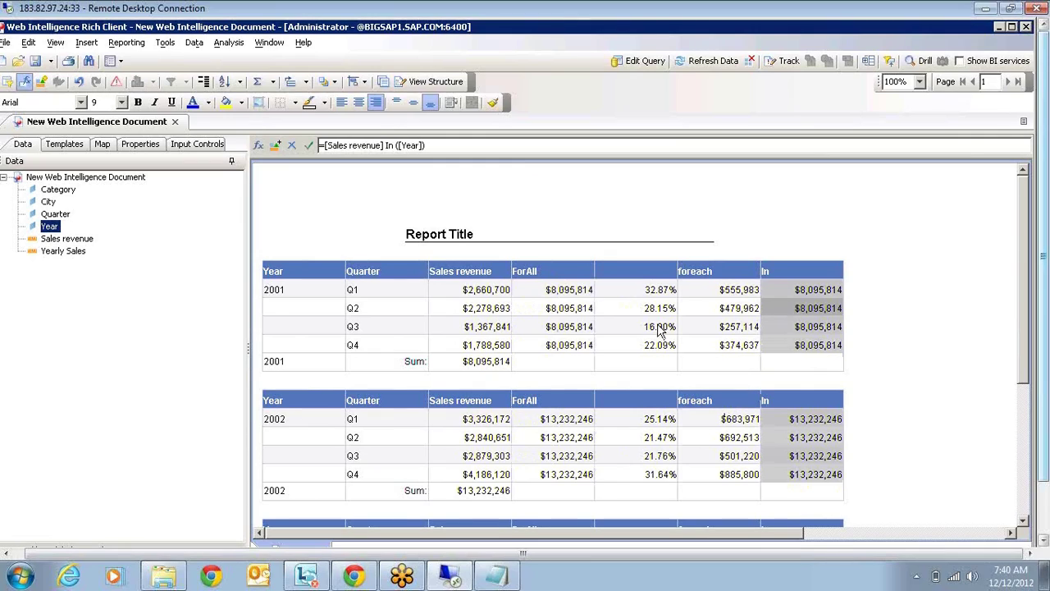
{"action": "left_click", "coordinate": [555, 322]}
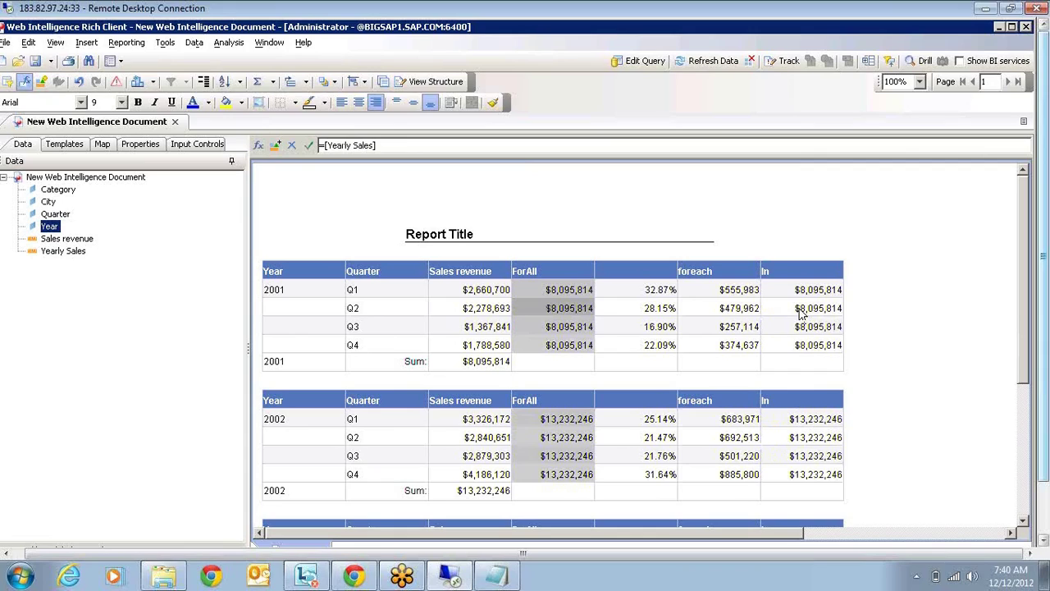
{"action": "left_click", "coordinate": [802, 313]}
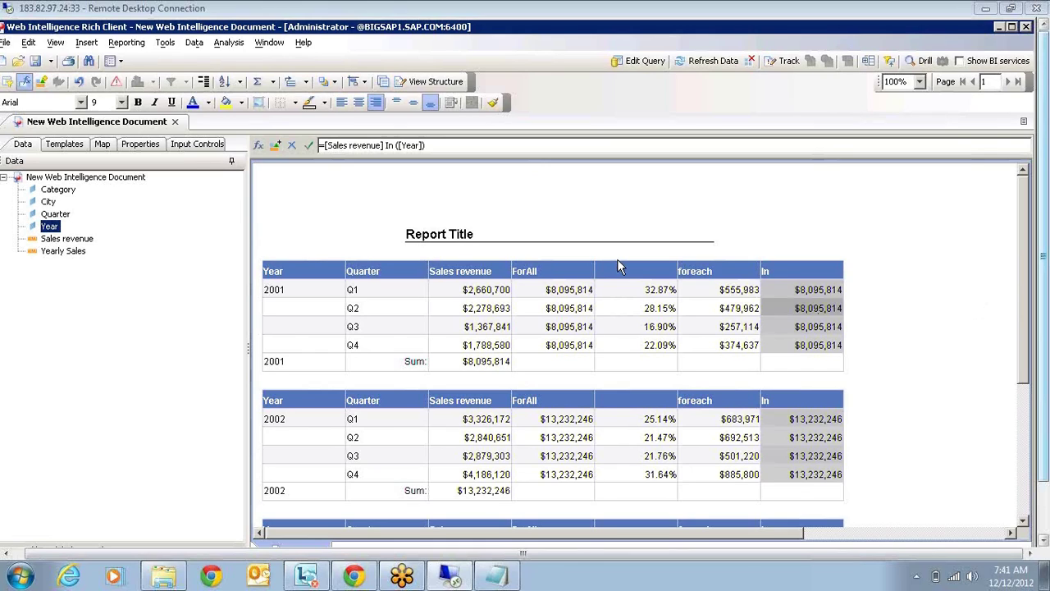
{"action": "left_click", "coordinate": [567, 310]}
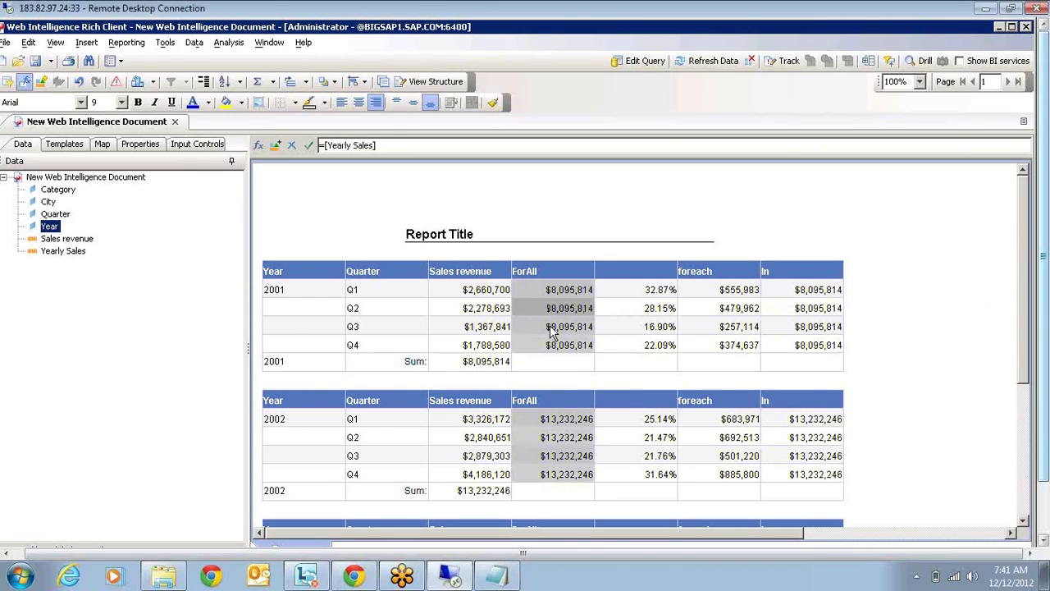
{"action": "left_click", "coordinate": [47, 202]}
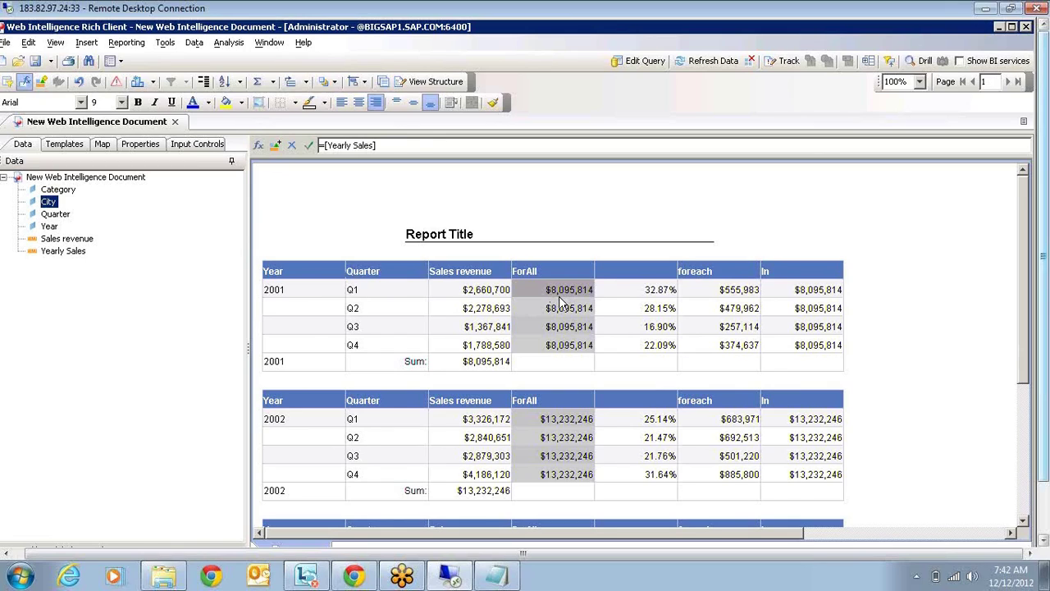
{"action": "left_click", "coordinate": [805, 305]}
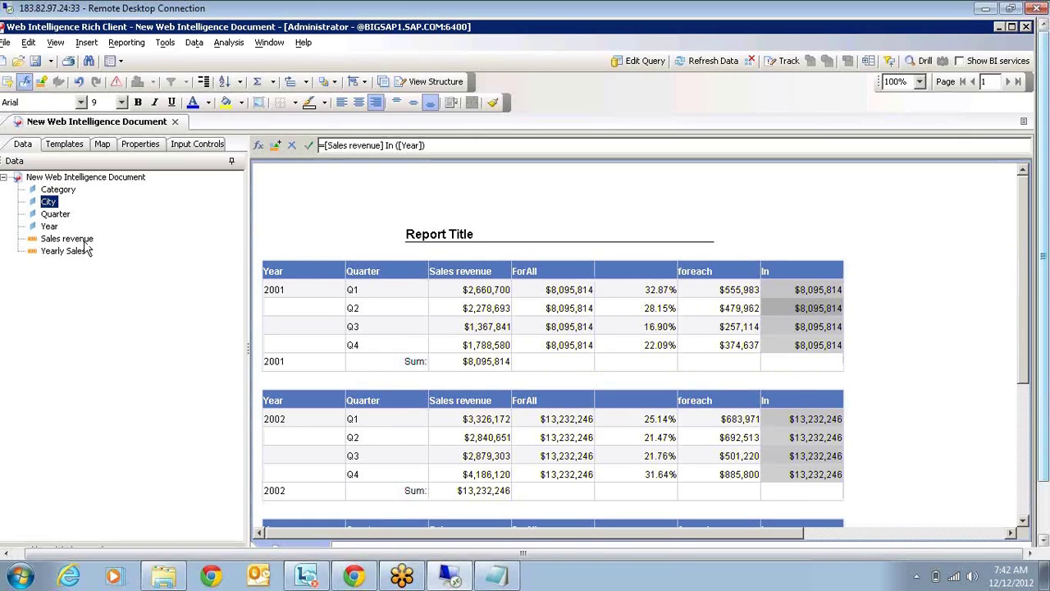
- Add City as a column between Quarter and Sales revenue and examine the ForAll values per city
{"action": "left_click_drag", "start_coordinate": [48, 201], "coordinate": [428, 273]}
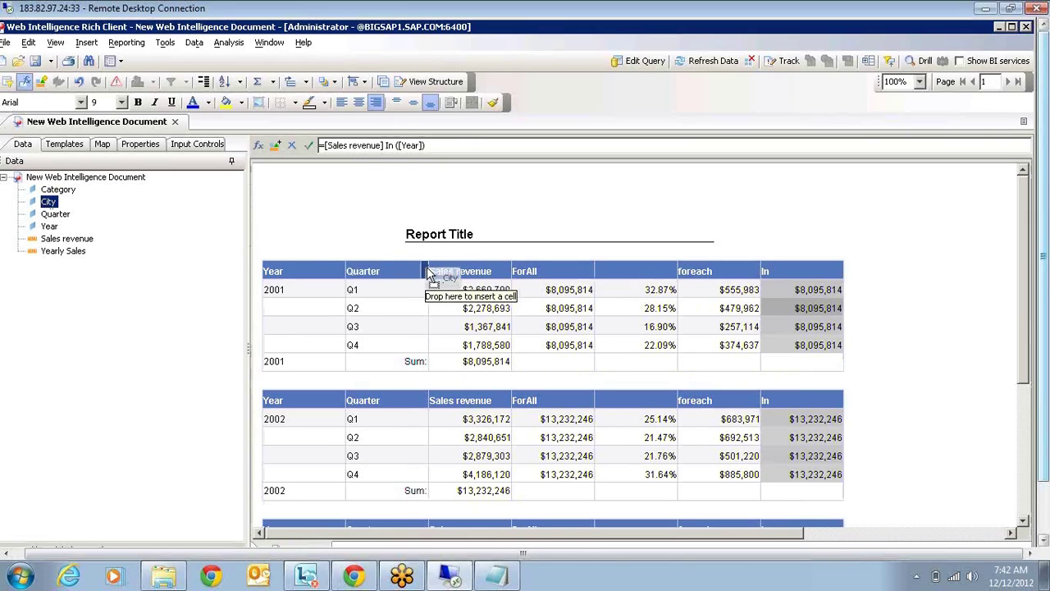
{"action": "left_click_drag", "start_coordinate": [427, 273], "coordinate": [433, 272]}
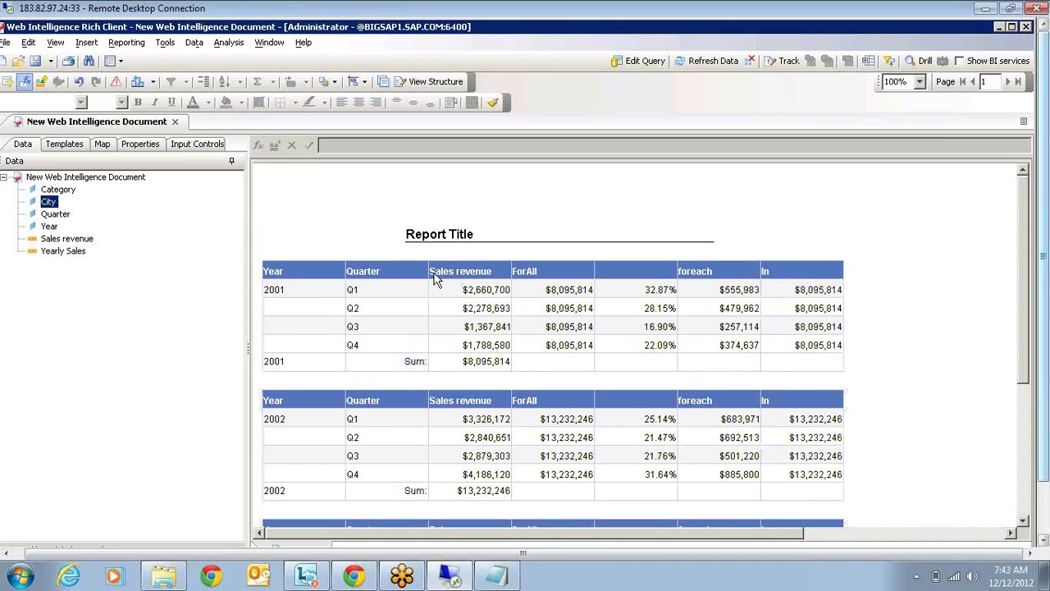
{"action": "left_click", "coordinate": [651, 346]}
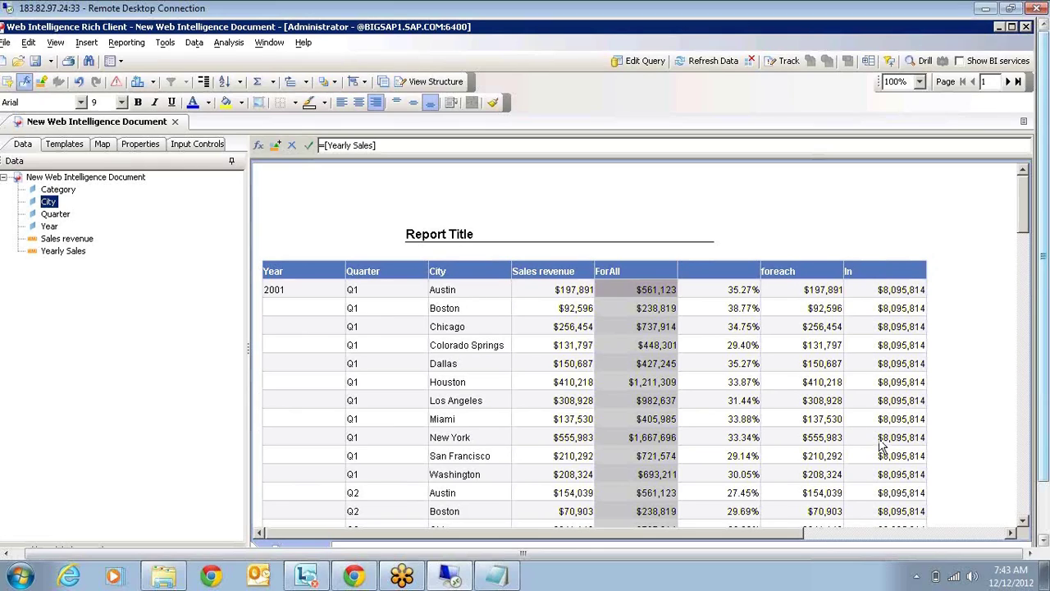
- Remove the City column from the table
{"action": "left_click", "coordinate": [474, 326]}
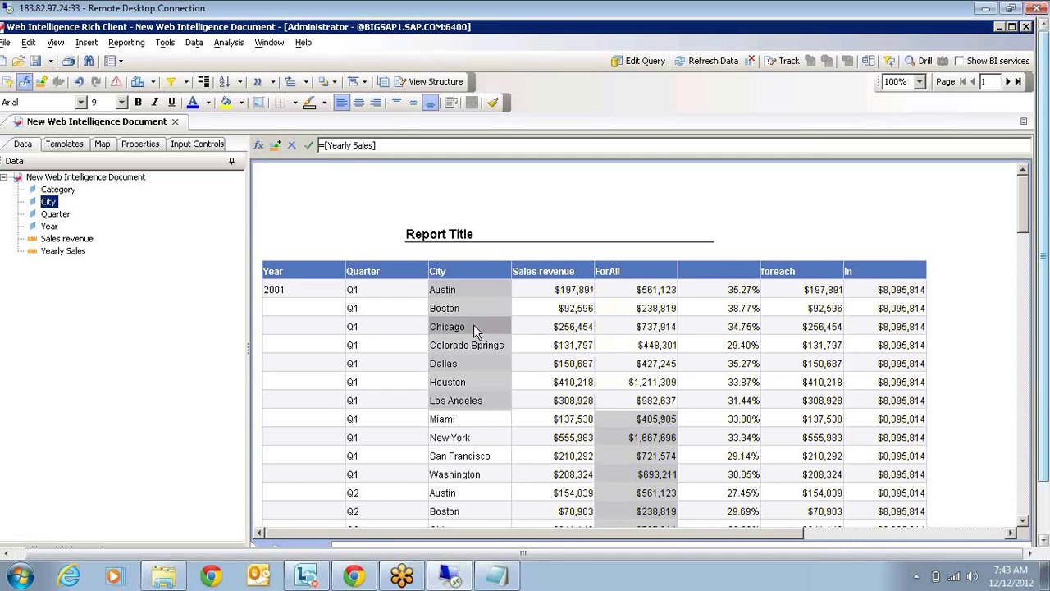
{"action": "right_click", "coordinate": [473, 324]}
{"action": "mouse_move", "coordinate": [525, 402]}
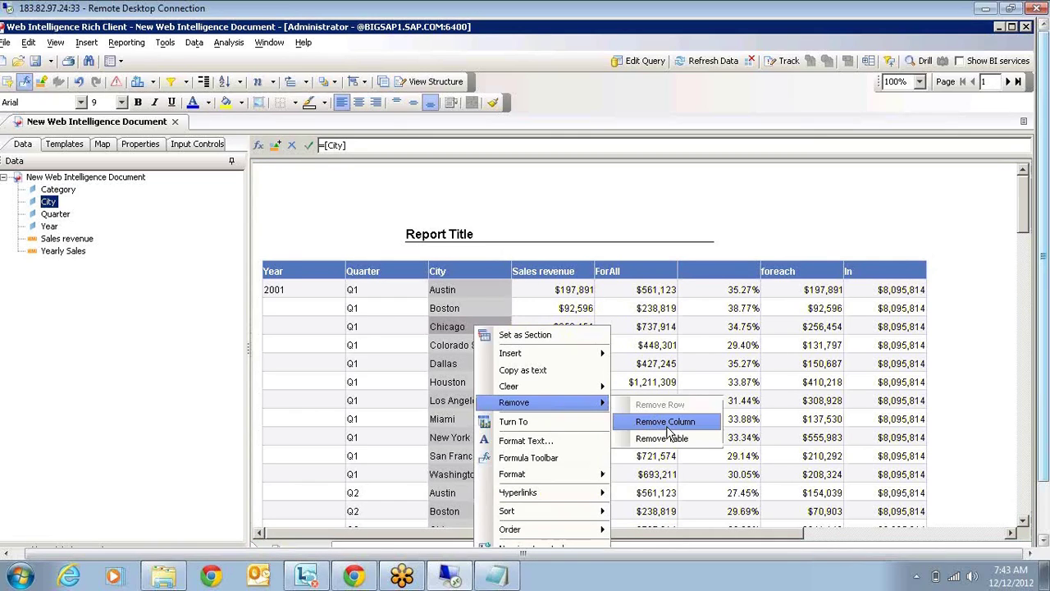
{"action": "left_click", "coordinate": [666, 423]}
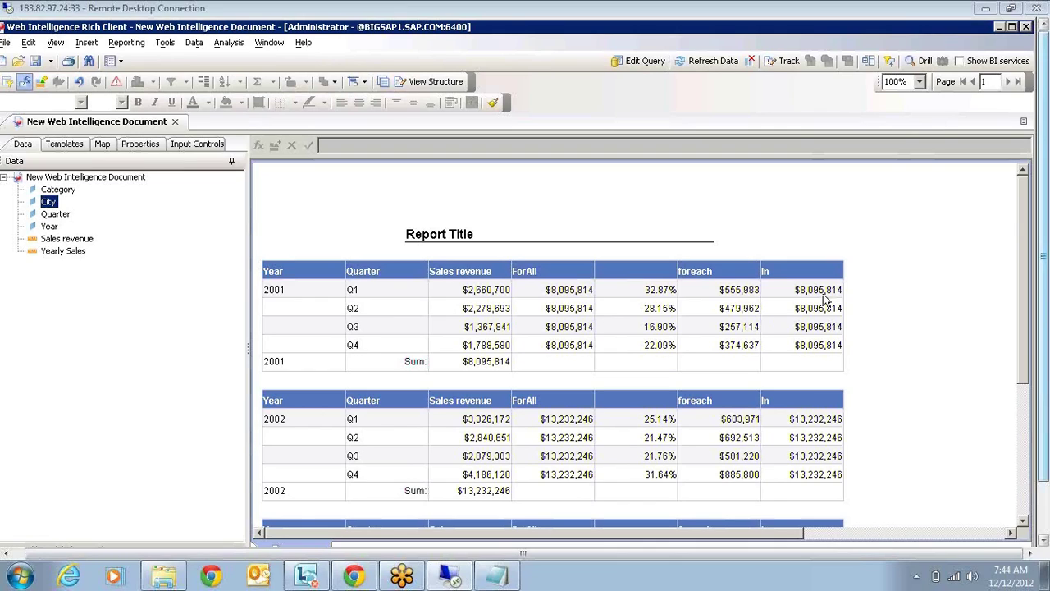
- Insert a column to the right of the In column and title it In Break
{"action": "left_click", "coordinate": [832, 535]}
{"action": "left_click", "coordinate": [643, 291]}
{"action": "right_click", "coordinate": [643, 291]}
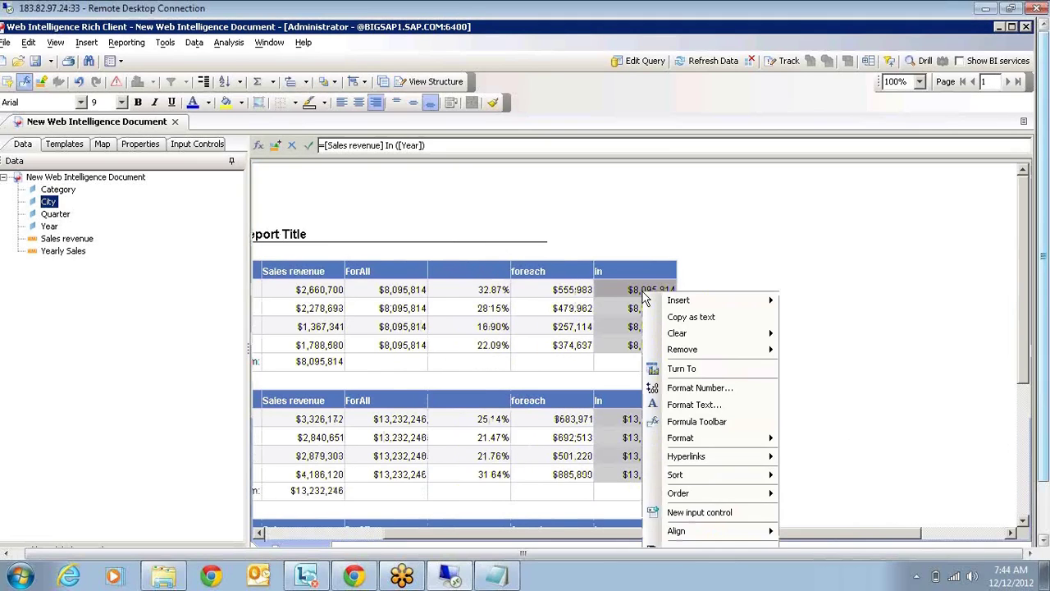
{"action": "mouse_move", "coordinate": [691, 301]}
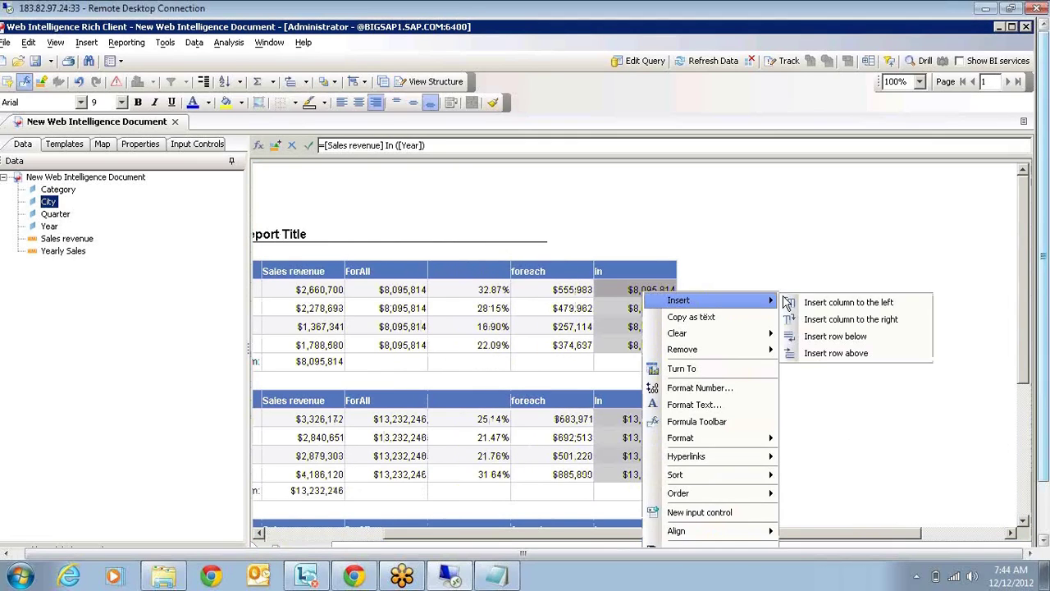
{"action": "left_click", "coordinate": [854, 320]}
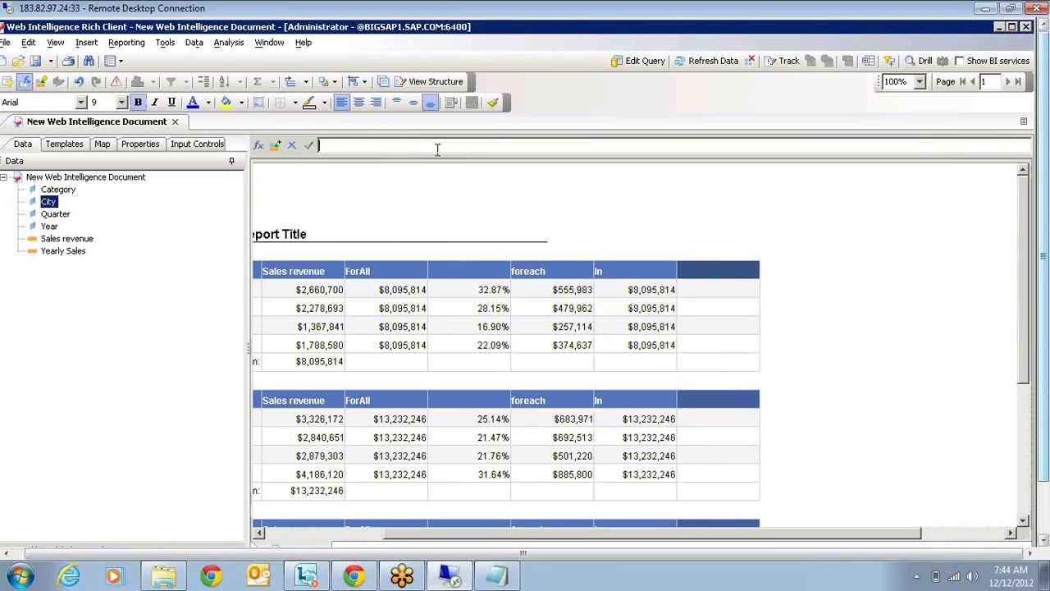
{"action": "type", "text": "In Break"}
{"action": "key", "text": "Return"}
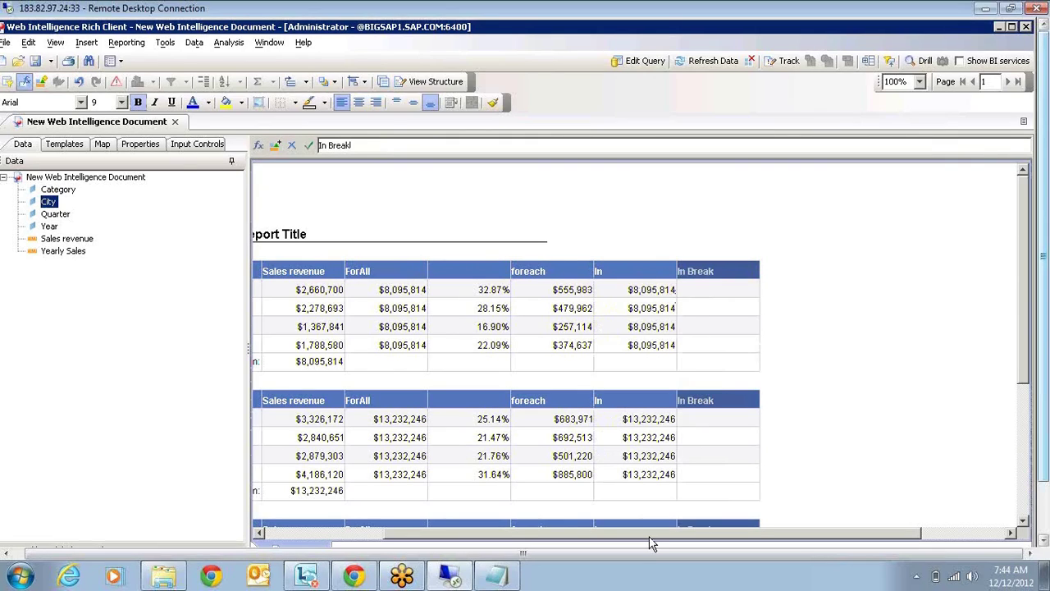
- Enter the formula =[Sales revenue] In Break in the body cells of the In Break column
{"action": "left_click_drag", "start_coordinate": [649, 542], "coordinate": [496, 565]}
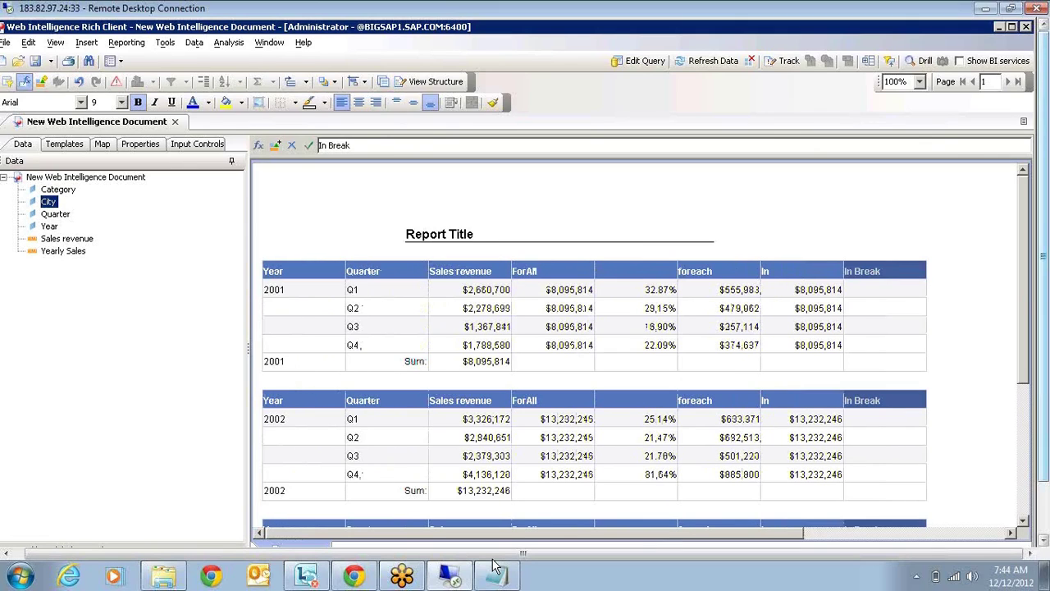
{"action": "left_click", "coordinate": [856, 300]}
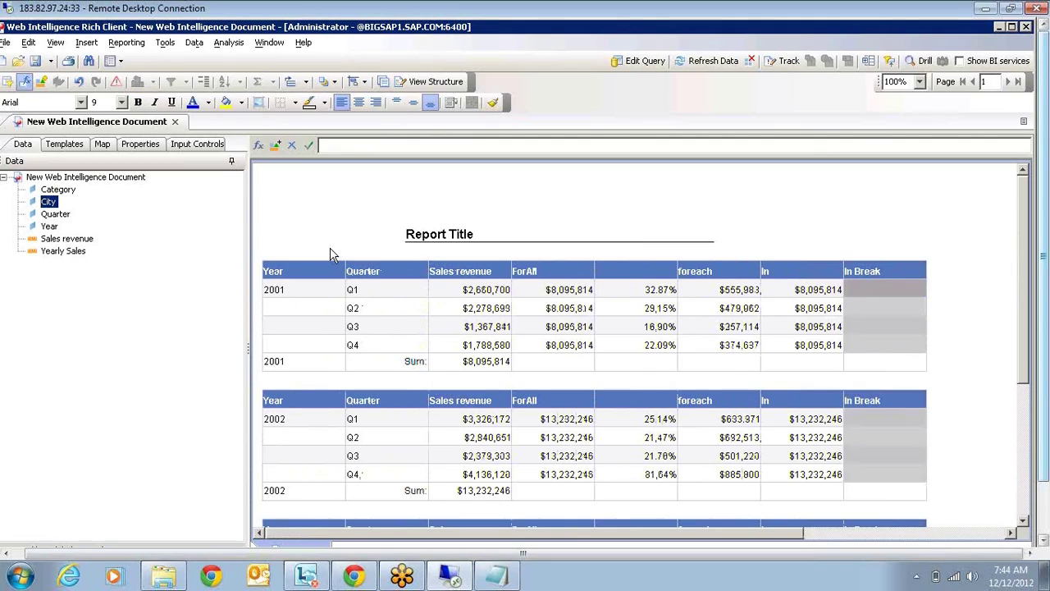
{"action": "left_click_drag", "start_coordinate": [66, 238], "coordinate": [356, 145]}
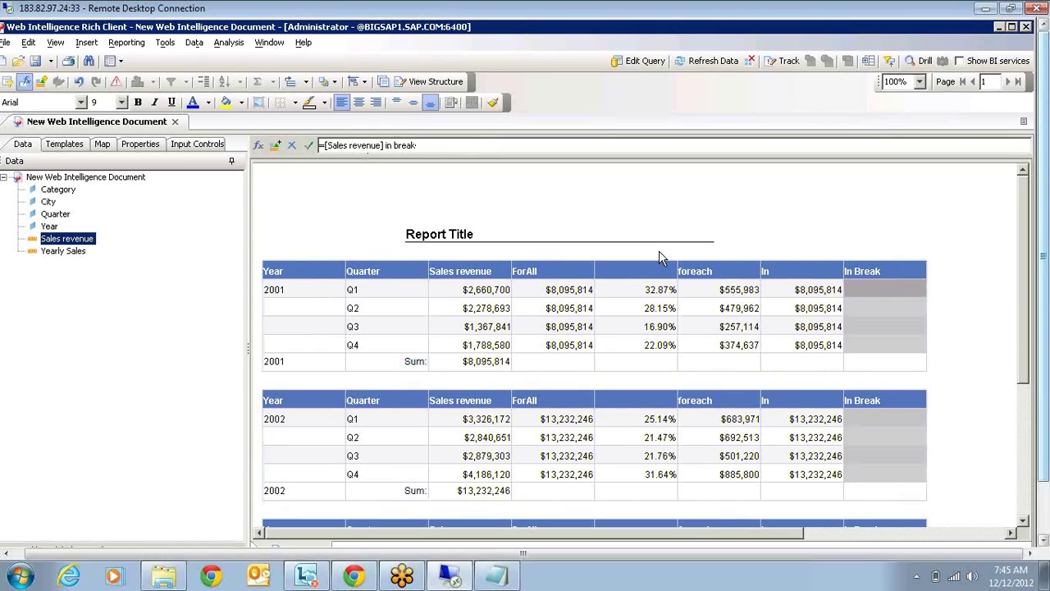
{"action": "key", "text": "Return"}
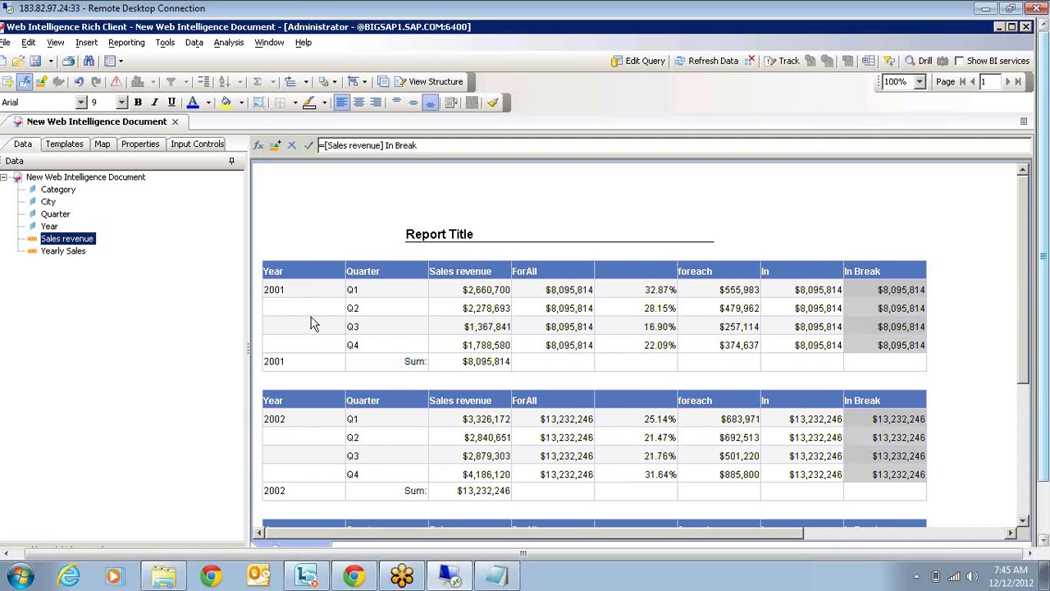
{"action": "left_click_drag", "start_coordinate": [566, 533], "coordinate": [702, 533]}
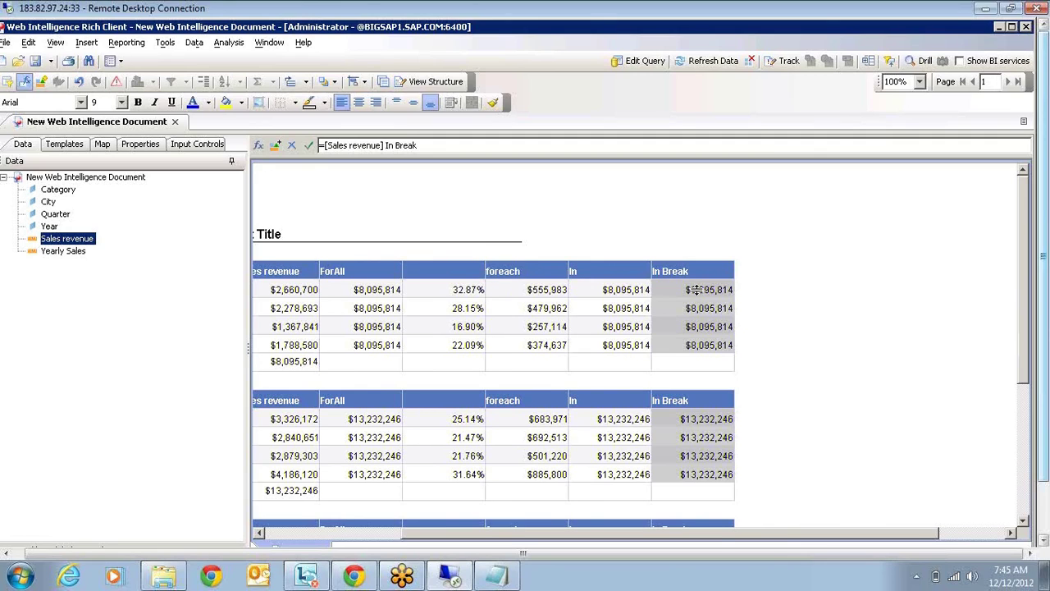
- Insert a column to the right of the In Break column and title it in report
{"action": "right_click", "coordinate": [695, 289]}
{"action": "mouse_move", "coordinate": [771, 299]}
{"action": "left_click", "coordinate": [913, 320]}
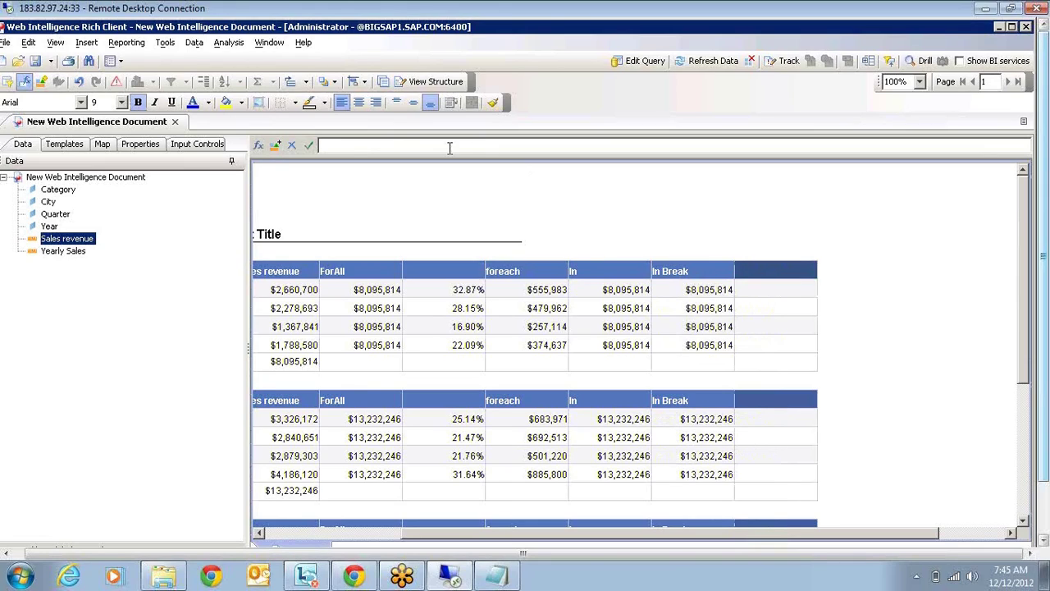
{"action": "type", "text": "in report"}
{"action": "key", "text": "Return"}
{"action": "left_click", "coordinate": [774, 293]}
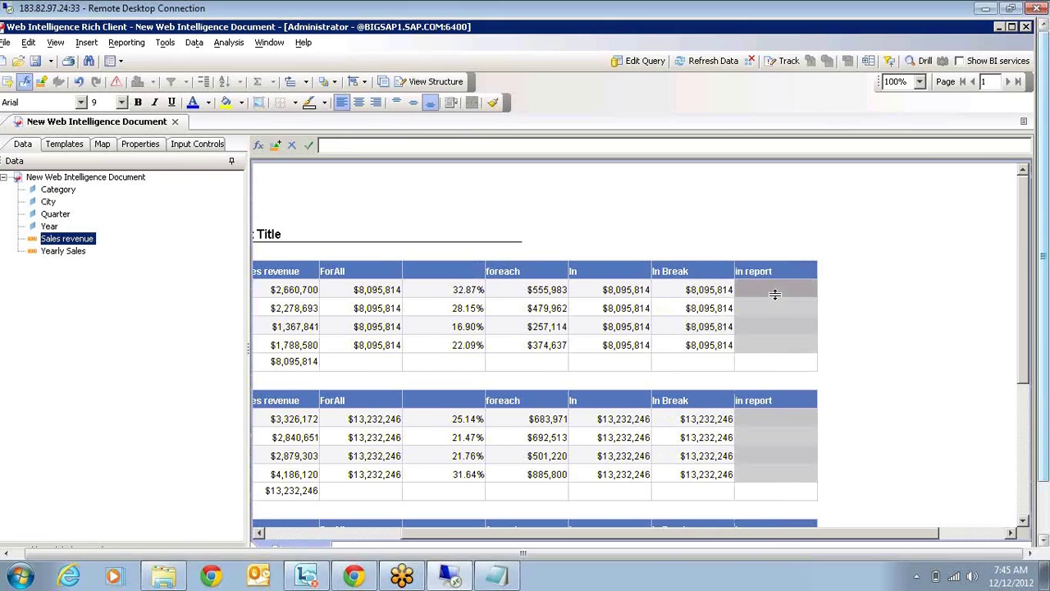
- Try the formula =[Sales revenue] In ([Year];[Quarter]) in the In column and undo the change
{"action": "left_click", "coordinate": [663, 299]}
{"action": "left_click", "coordinate": [621, 305]}
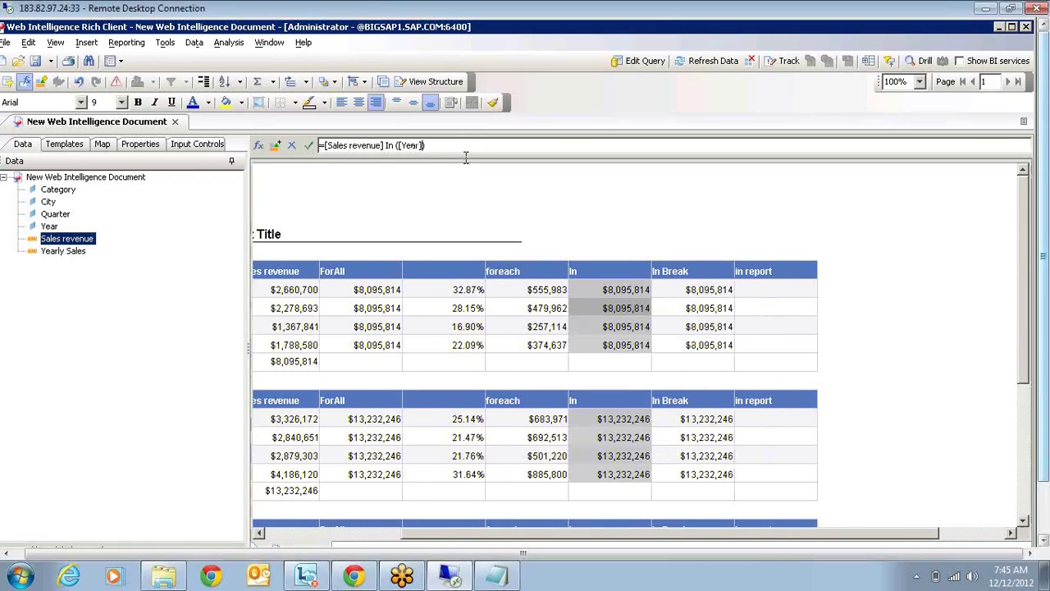
{"action": "type", "text": ";"}
{"action": "left_click", "coordinate": [51, 215]}
{"action": "left_click_drag", "start_coordinate": [49, 220], "coordinate": [428, 150]}
{"action": "key", "text": "Return"}
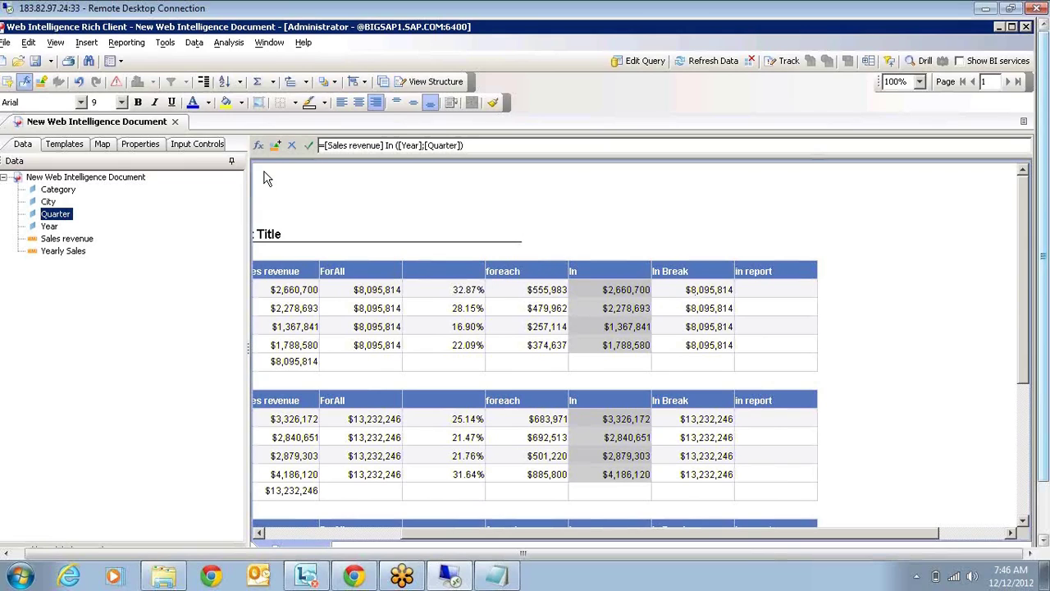
{"action": "left_click", "coordinate": [81, 84]}
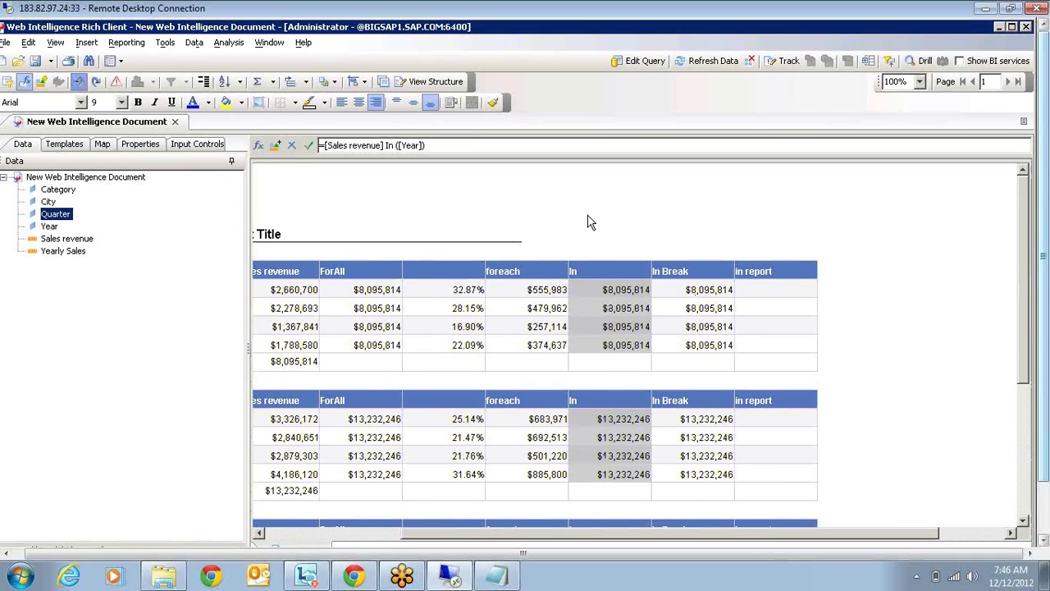
- Enter the formula =[Sales revenue] In Report in the body cells of the in report column
{"action": "left_click", "coordinate": [712, 308]}
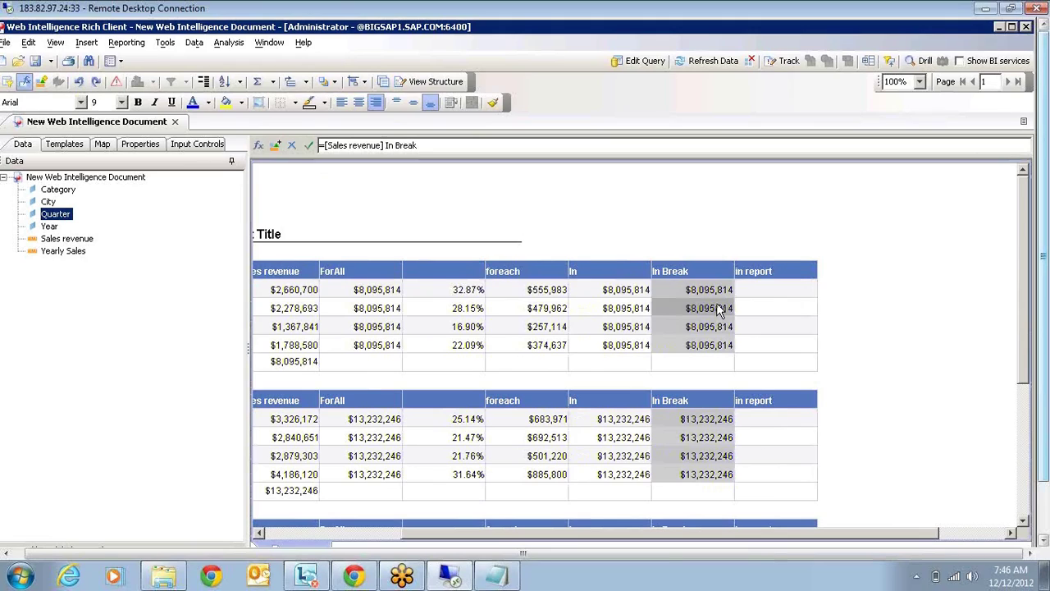
{"action": "left_click", "coordinate": [770, 288]}
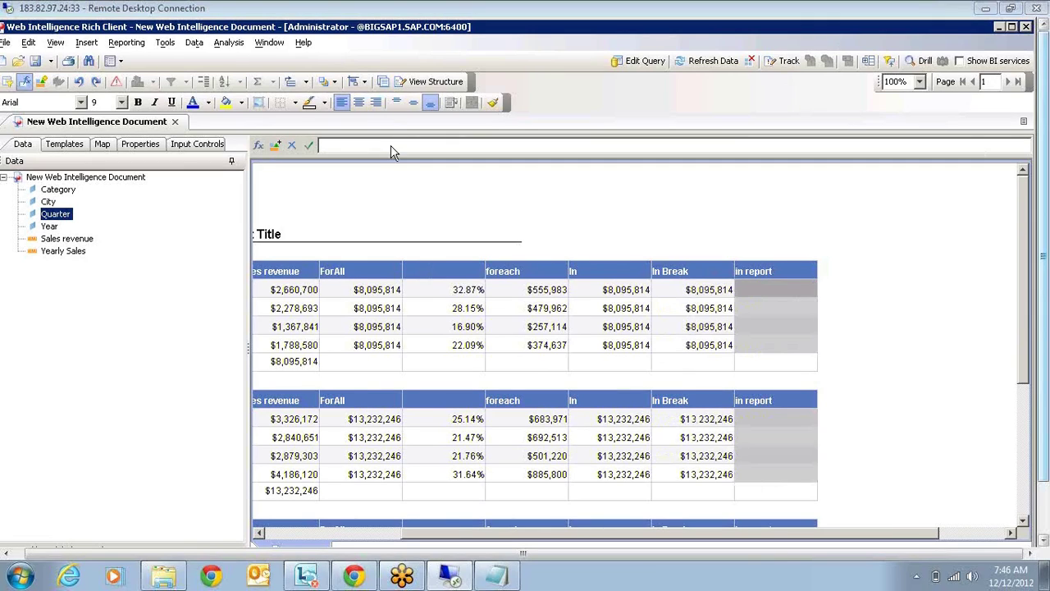
{"action": "left_click", "coordinate": [73, 244]}
{"action": "left_click_drag", "start_coordinate": [73, 243], "coordinate": [370, 145]}
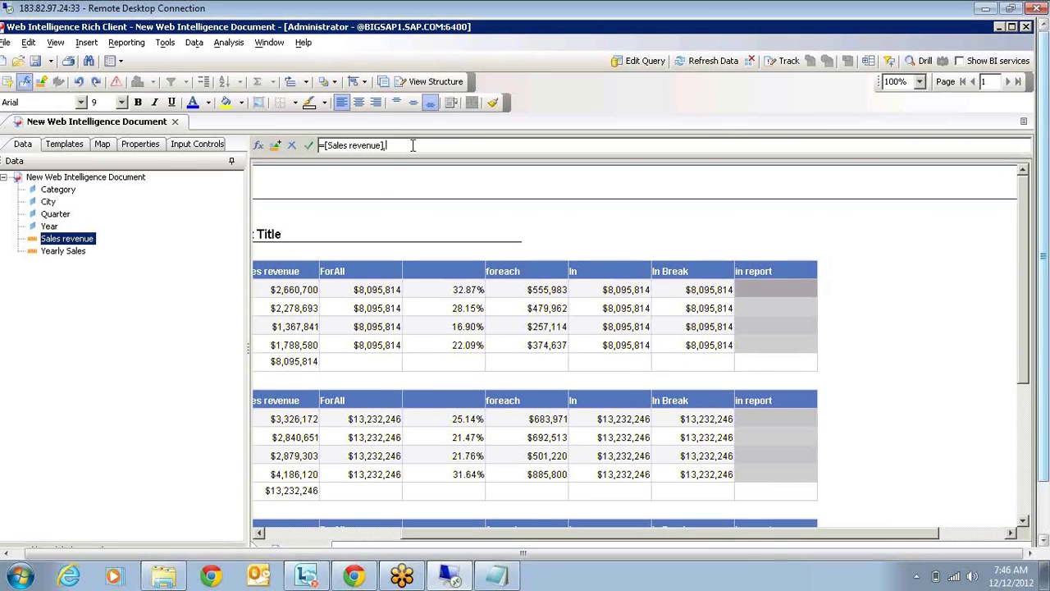
{"action": "type", "text": "In Report"}
{"action": "key", "text": "Return"}
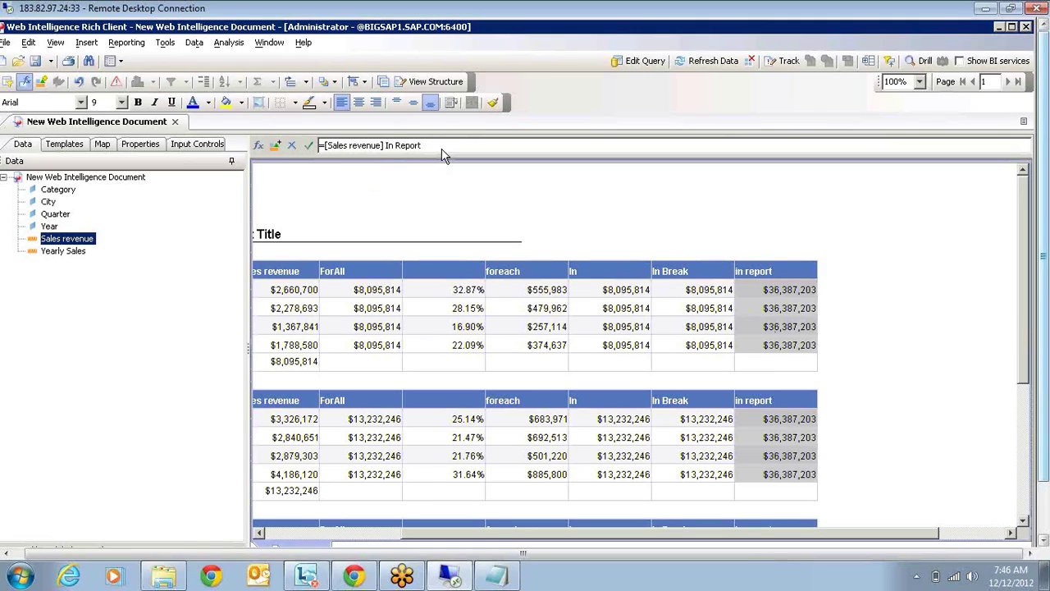
{"action": "key", "text": "ctrl+space"}
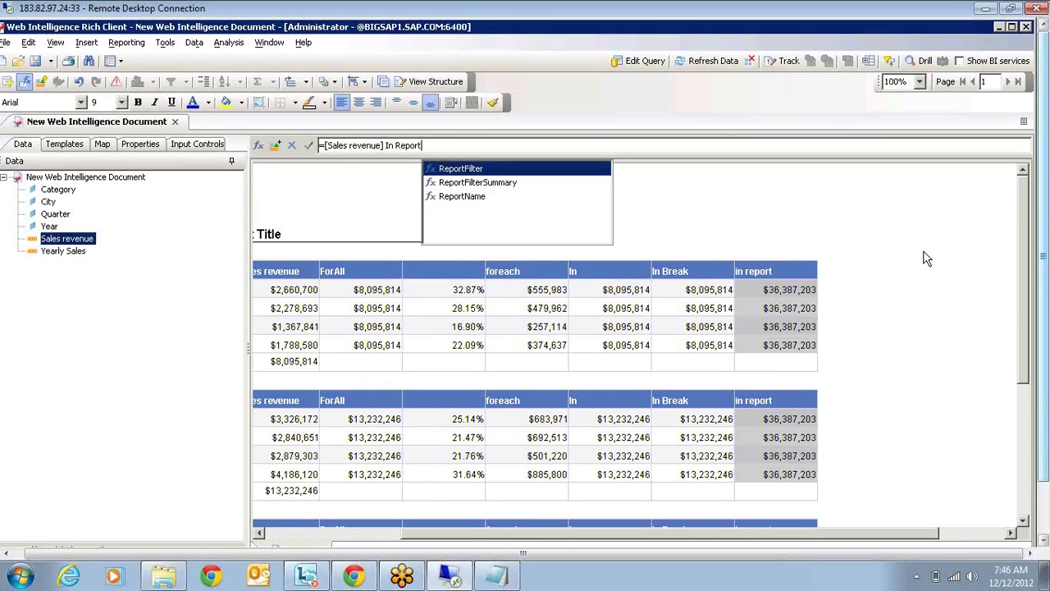
{"action": "key", "text": "Escape"}
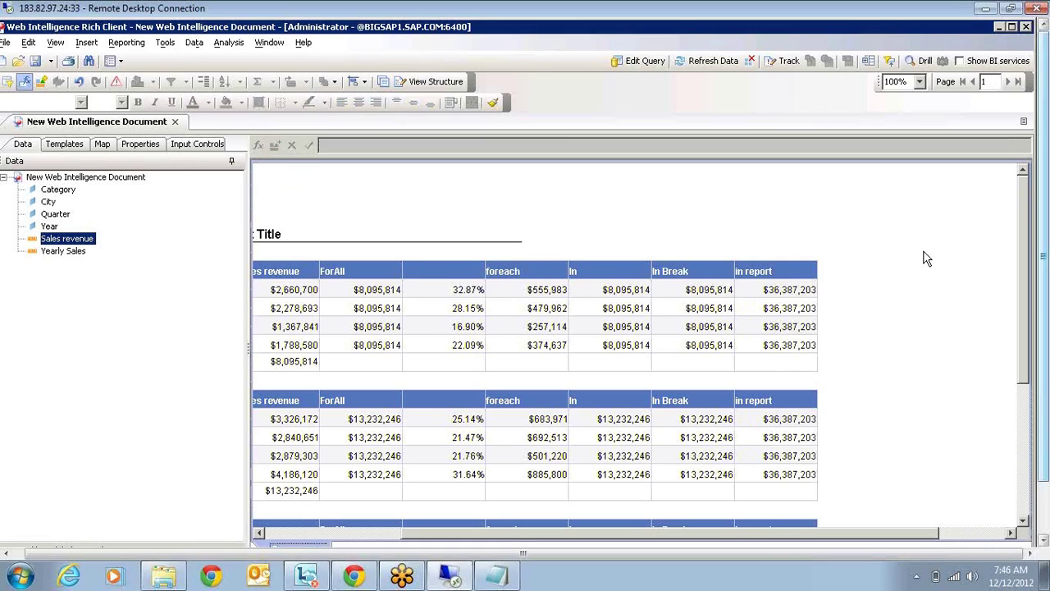
{"action": "left_click_drag", "start_coordinate": [1044, 259], "coordinate": [1044, 316]}
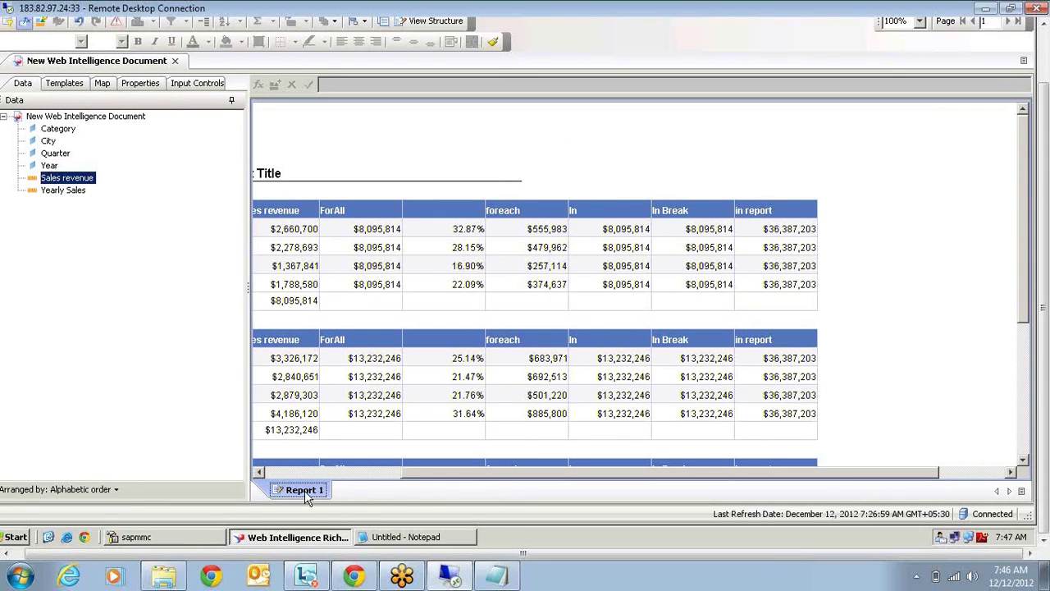
{"action": "left_click_drag", "start_coordinate": [1044, 320], "coordinate": [1043, 262]}
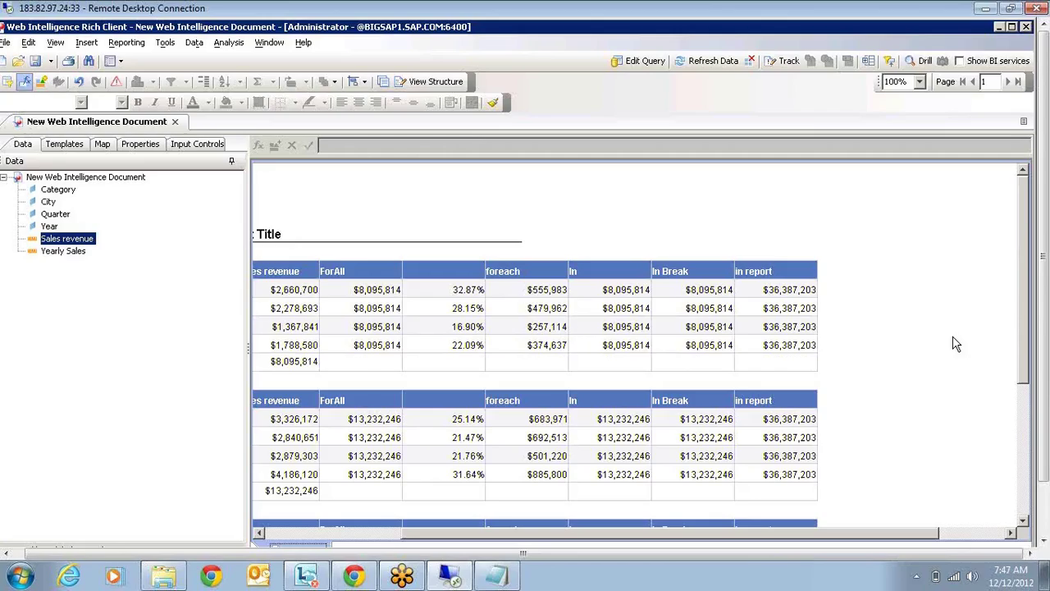